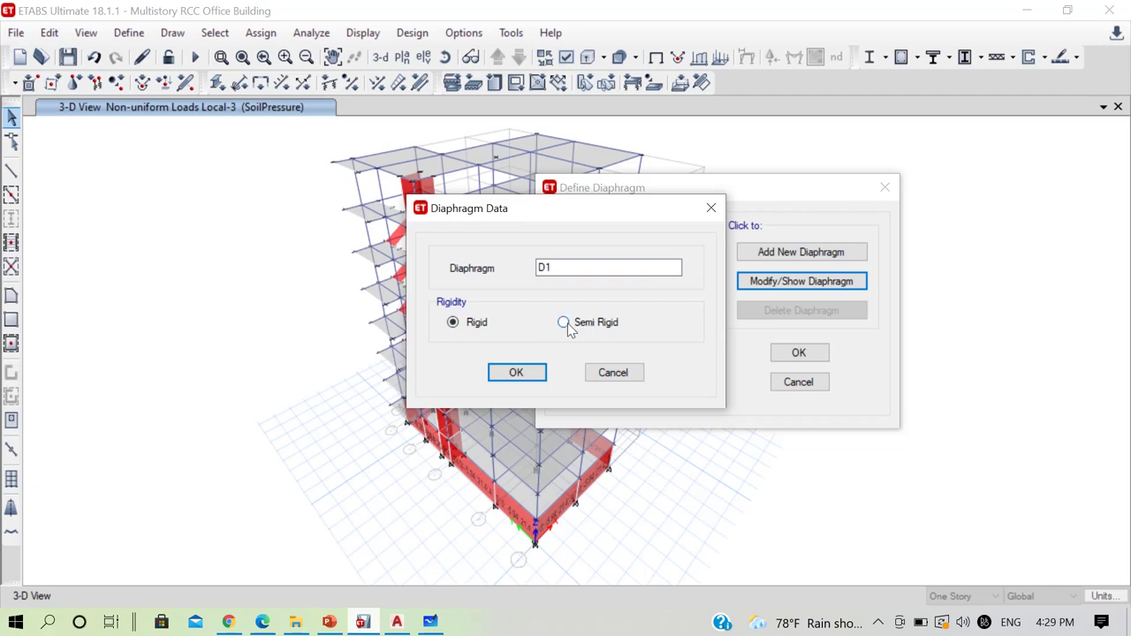
Keep diaphragm D1 as Rigid and accept the diaphragm definition.
left_click(523, 373)
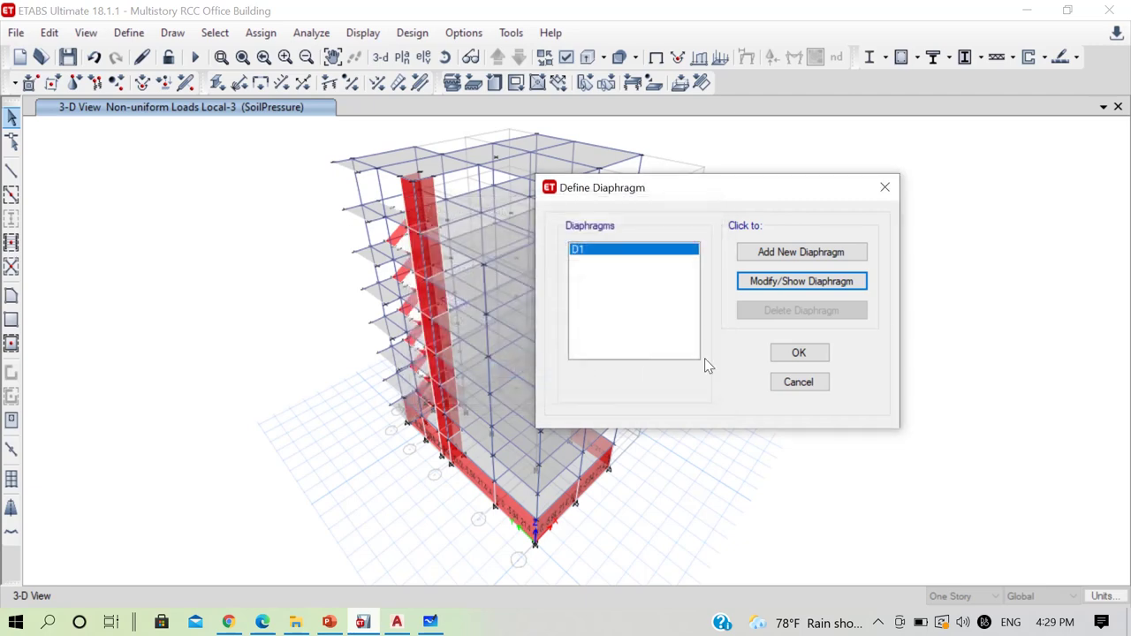
left_click(815, 353)
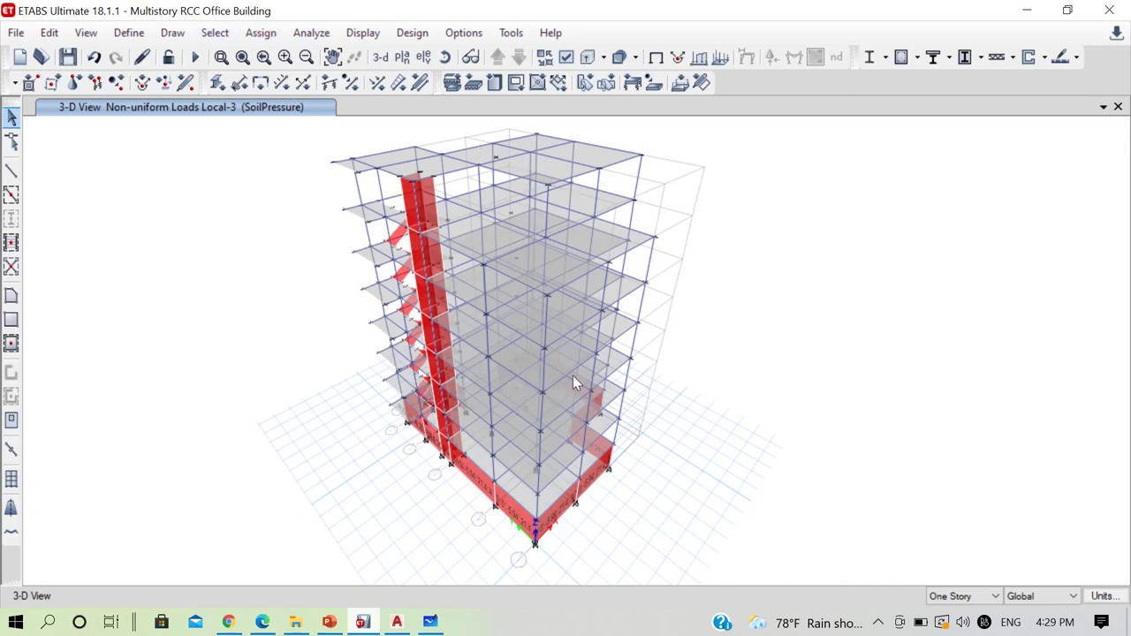
Select all slabs in the model that use the SLAB125 slab property.
left_click(215, 33)
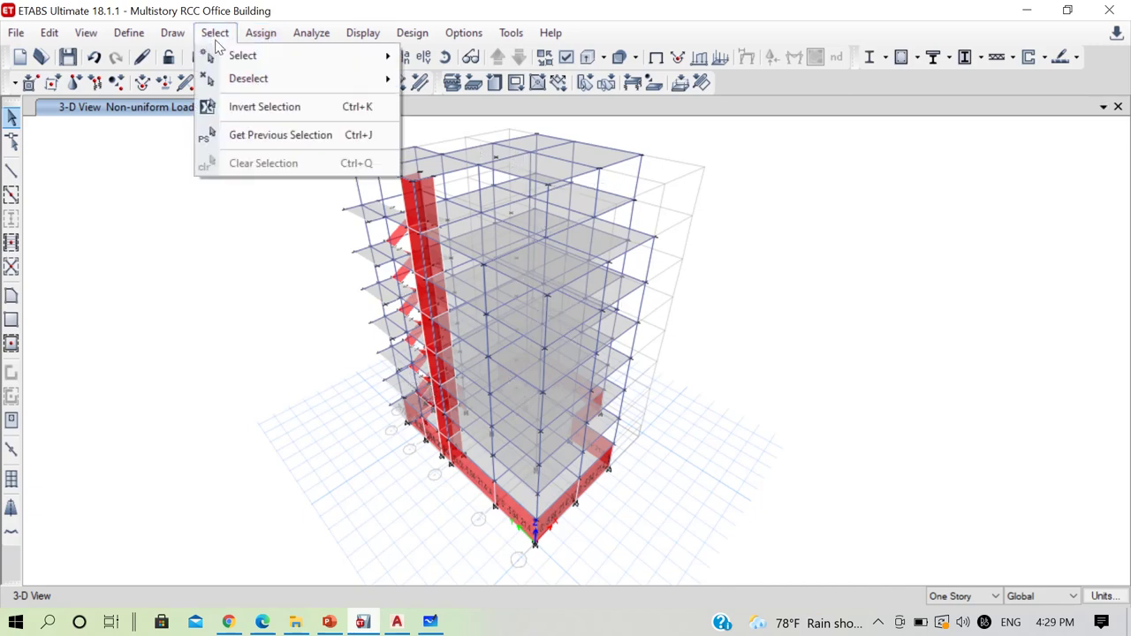
mouse_move(340, 56)
mouse_move(602, 221)
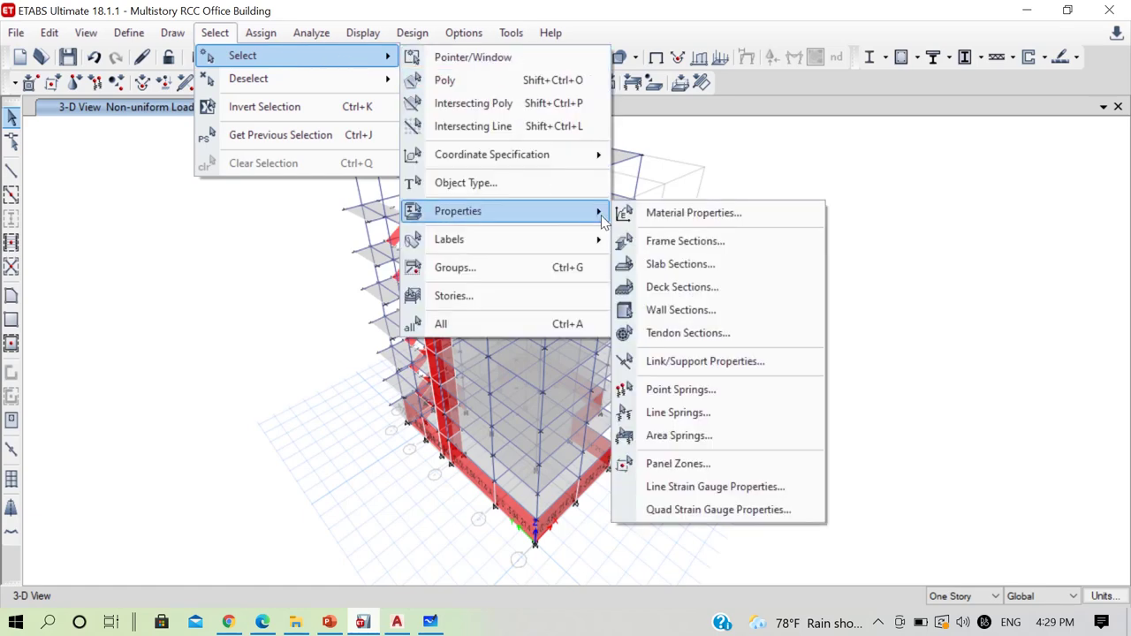
left_click(682, 264)
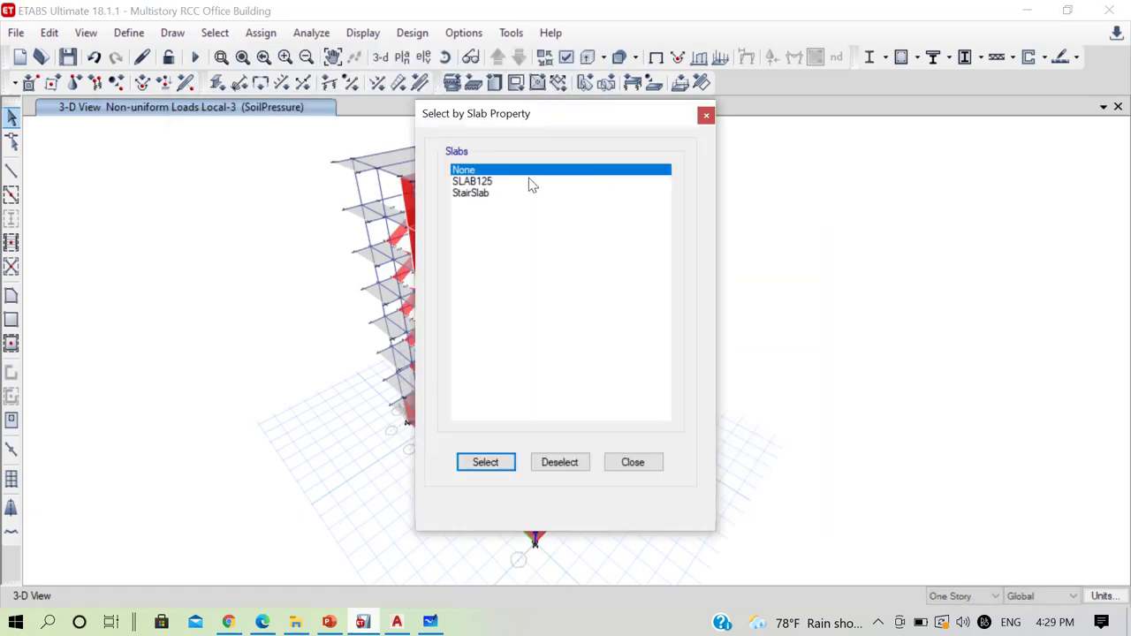
left_click(478, 182)
left_click(505, 462)
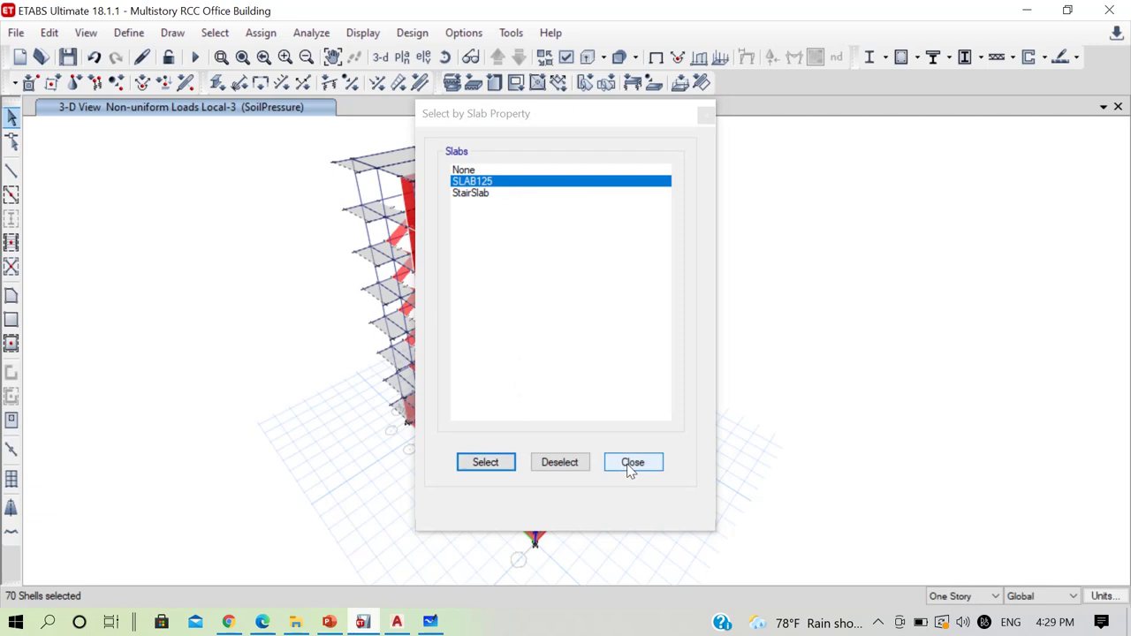
left_click(631, 464)
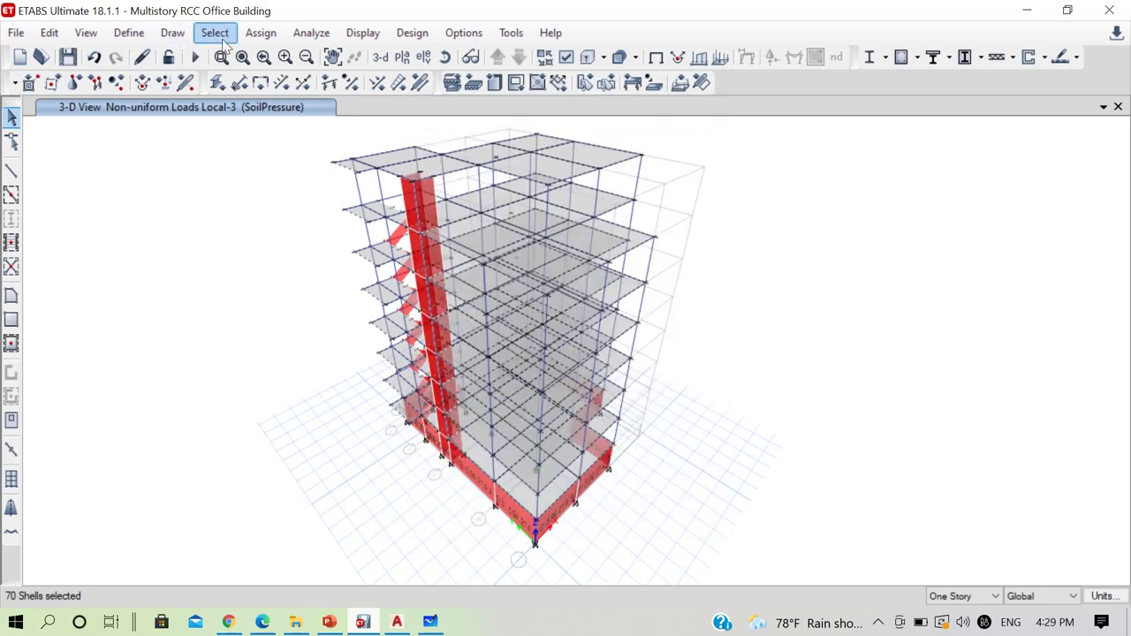
Assign diaphragm D1 to the selected slab shells and save the model.
left_click(261, 36)
mouse_move(422, 103)
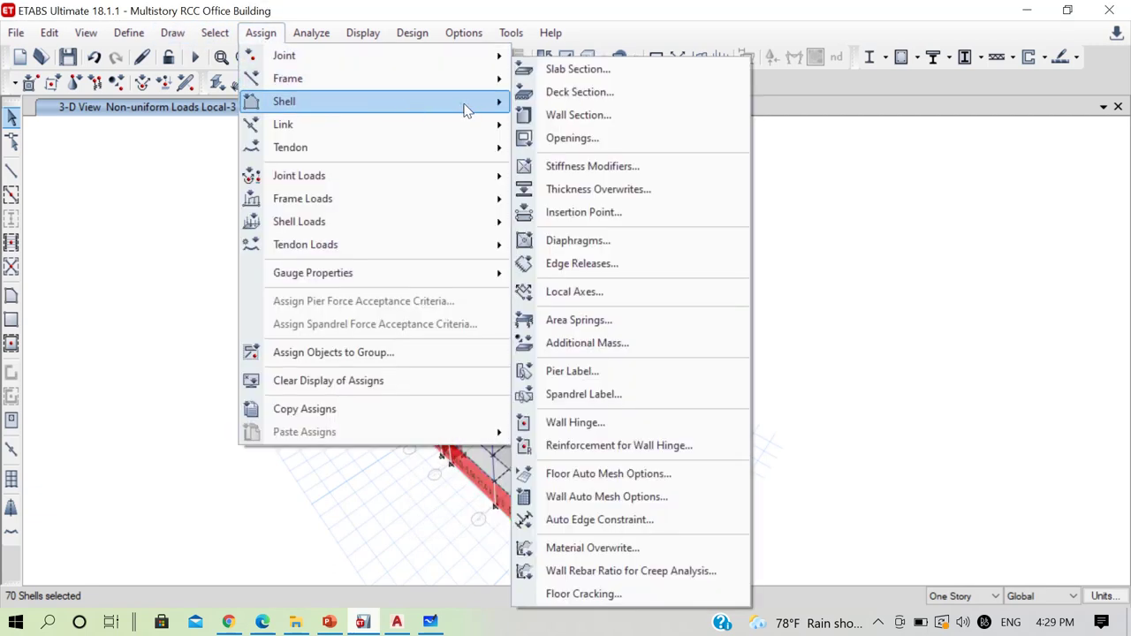
left_click(593, 241)
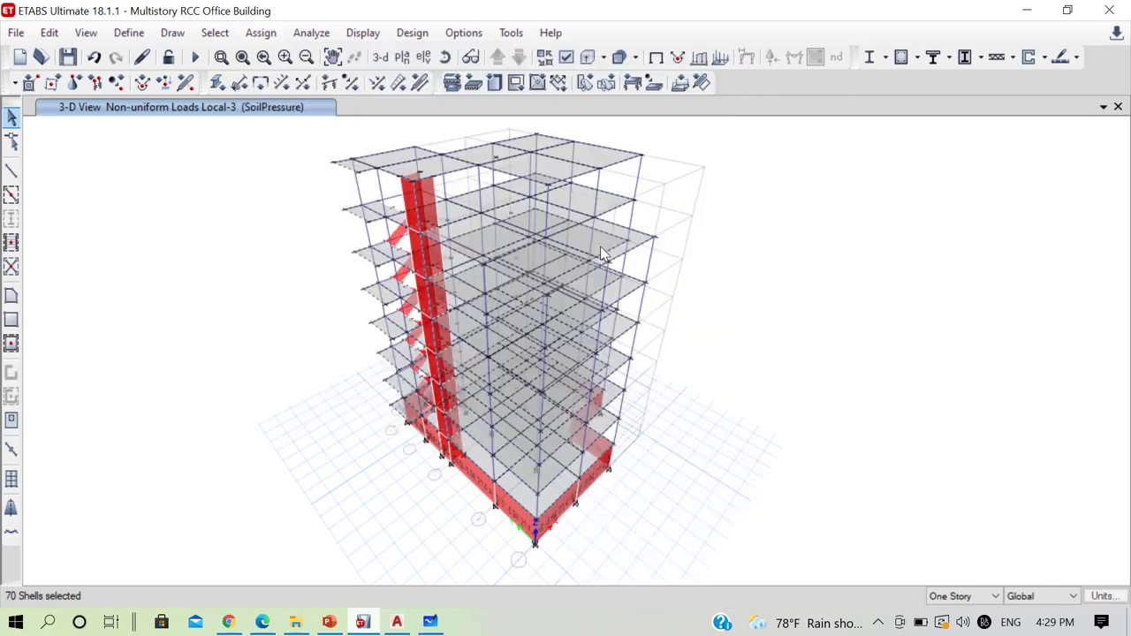
left_click(462, 183)
left_click(497, 493)
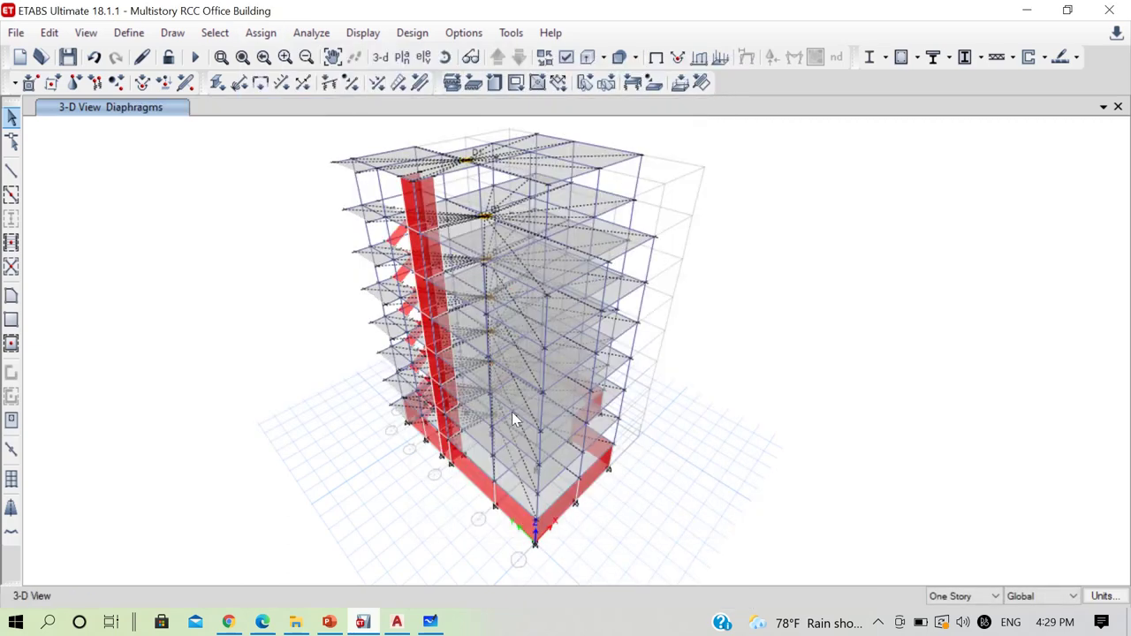
mouse_move(518, 303)
middle_mouse_down("shift")
mouse_move(525, 345)
mouse_move(535, 302)
middle_mouse_up("shift")
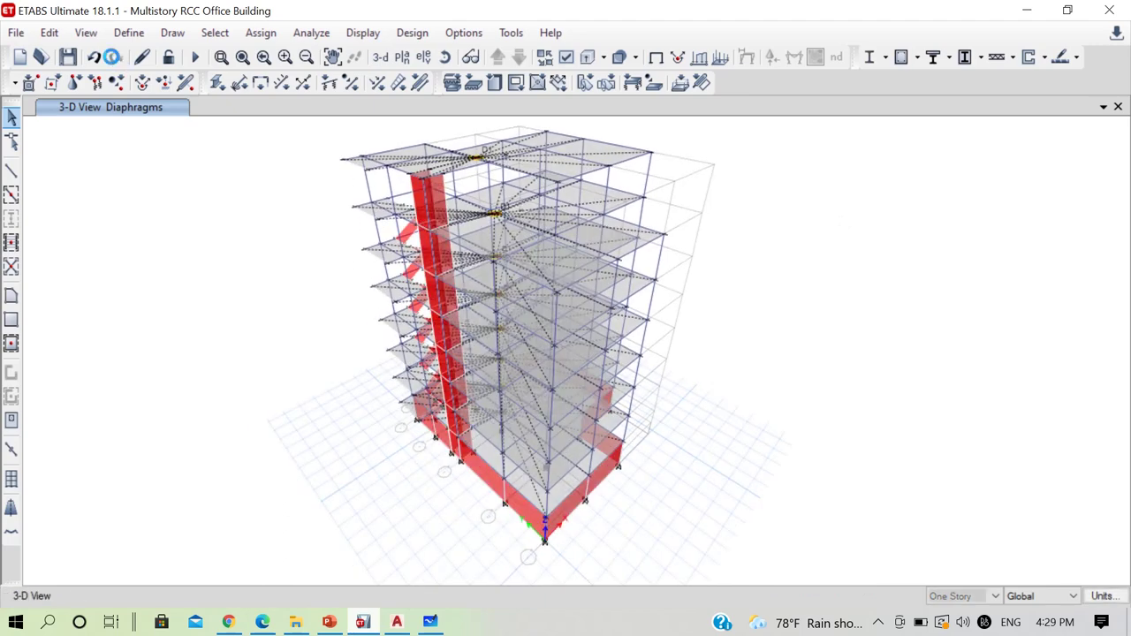
left_click(67, 58)
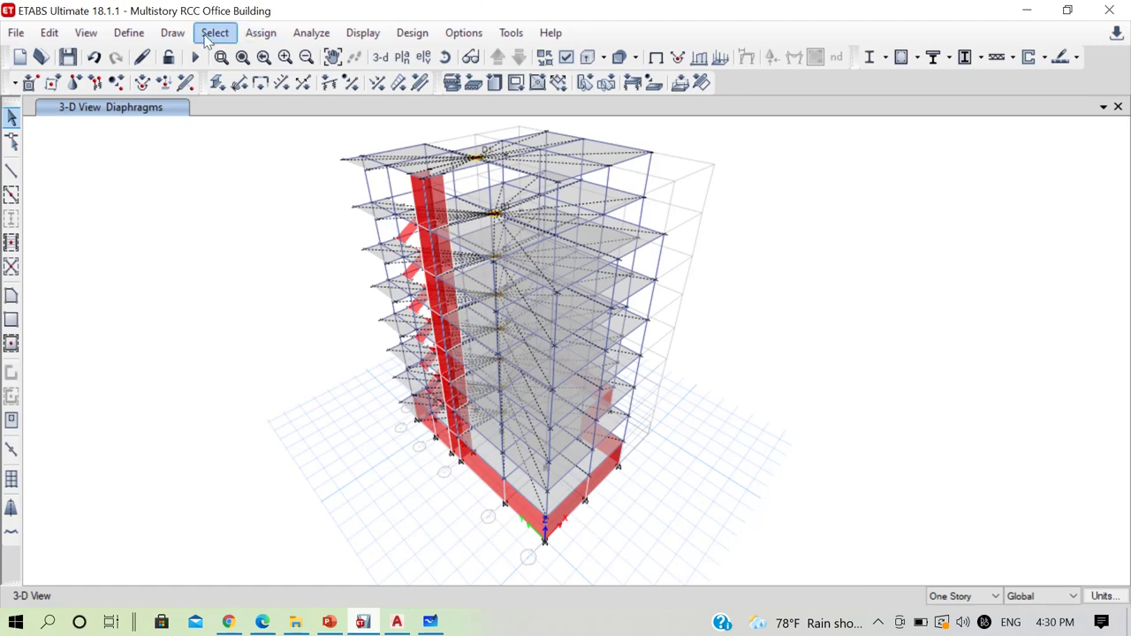
Run a model check with all joint, frame, shell, other and fix options enabled, and close its report.
left_click(311, 32)
left_click(343, 62)
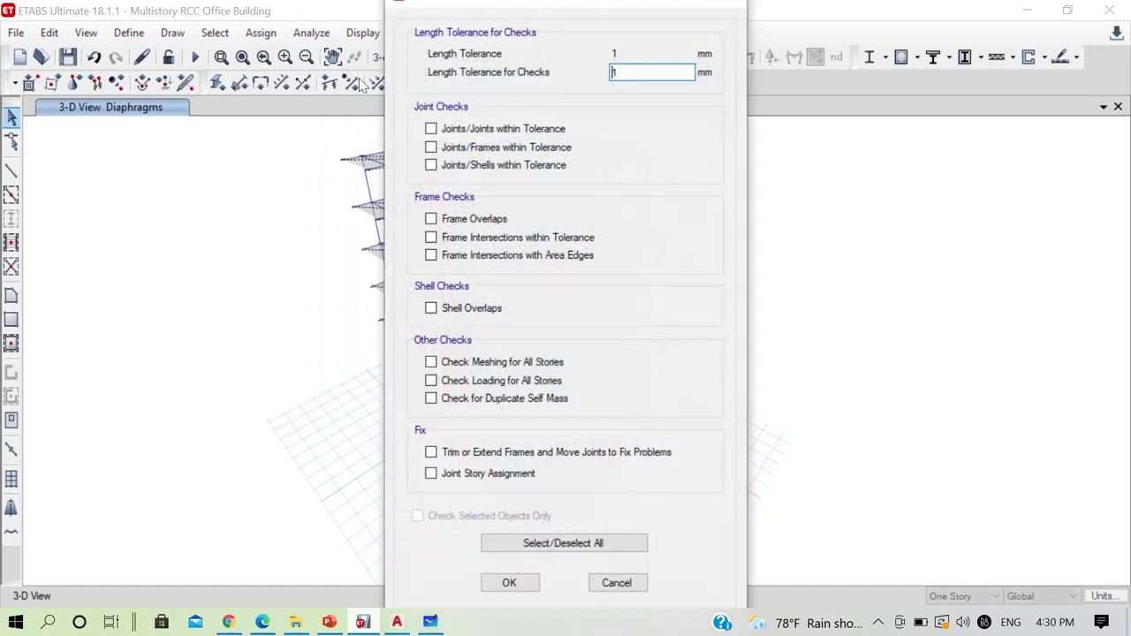
left_click(530, 548)
left_click(487, 475)
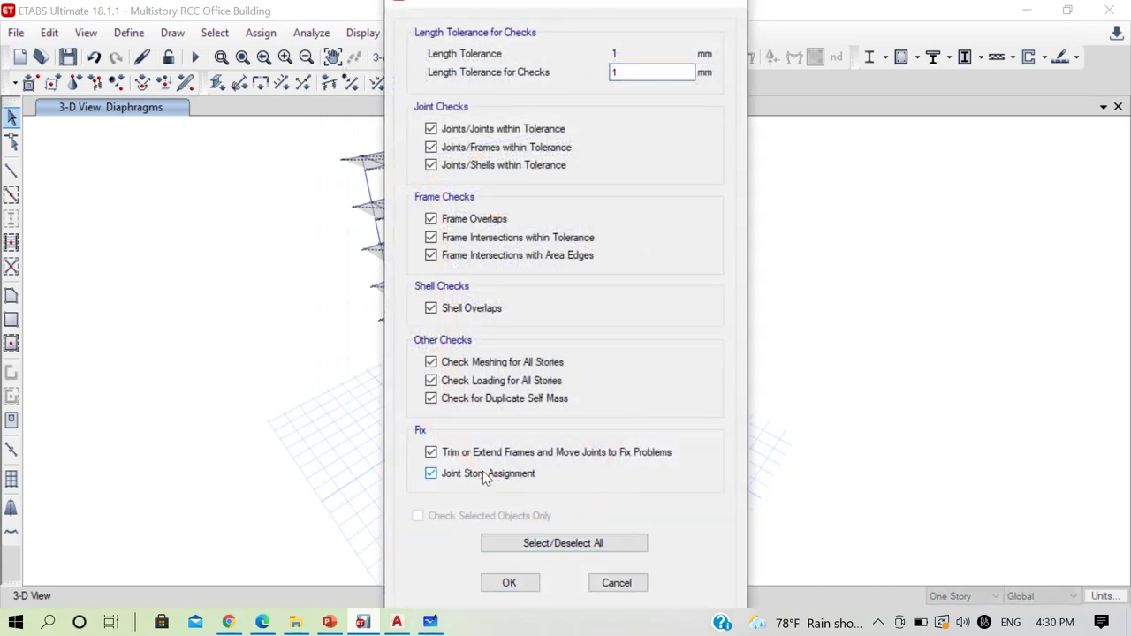
left_click(510, 584)
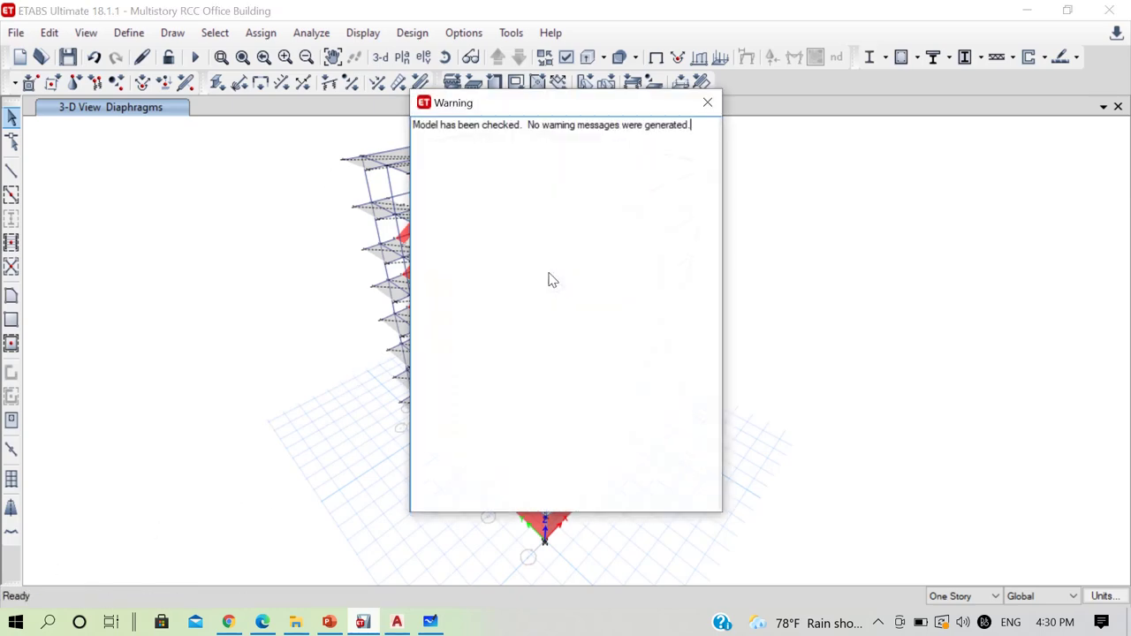
left_click_drag(475, 106, 451, 104)
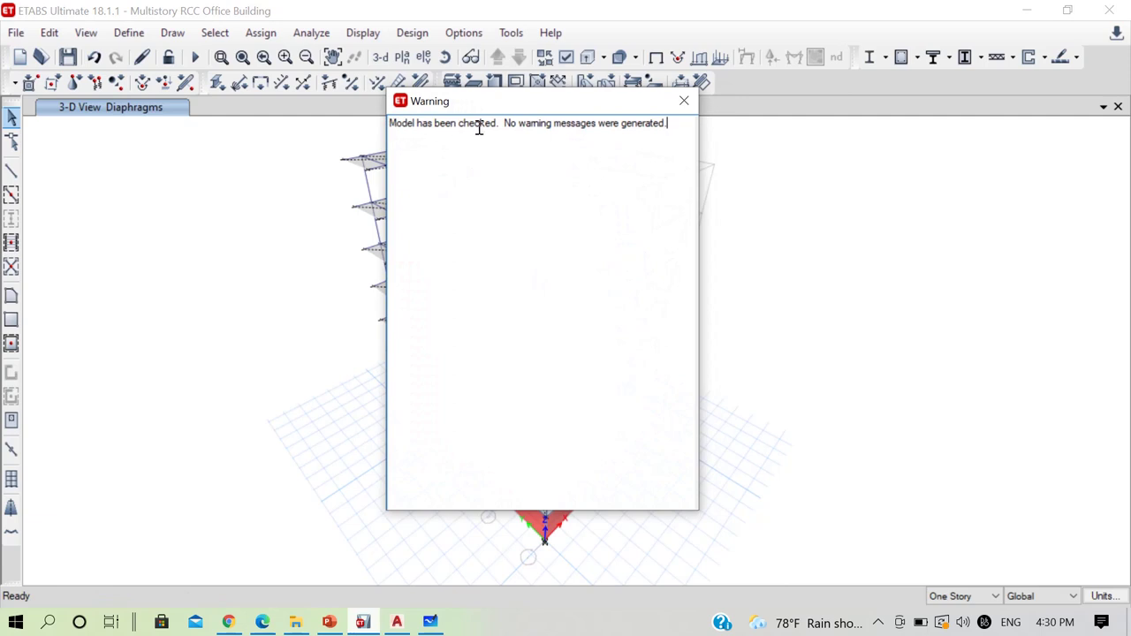
left_click(685, 100)
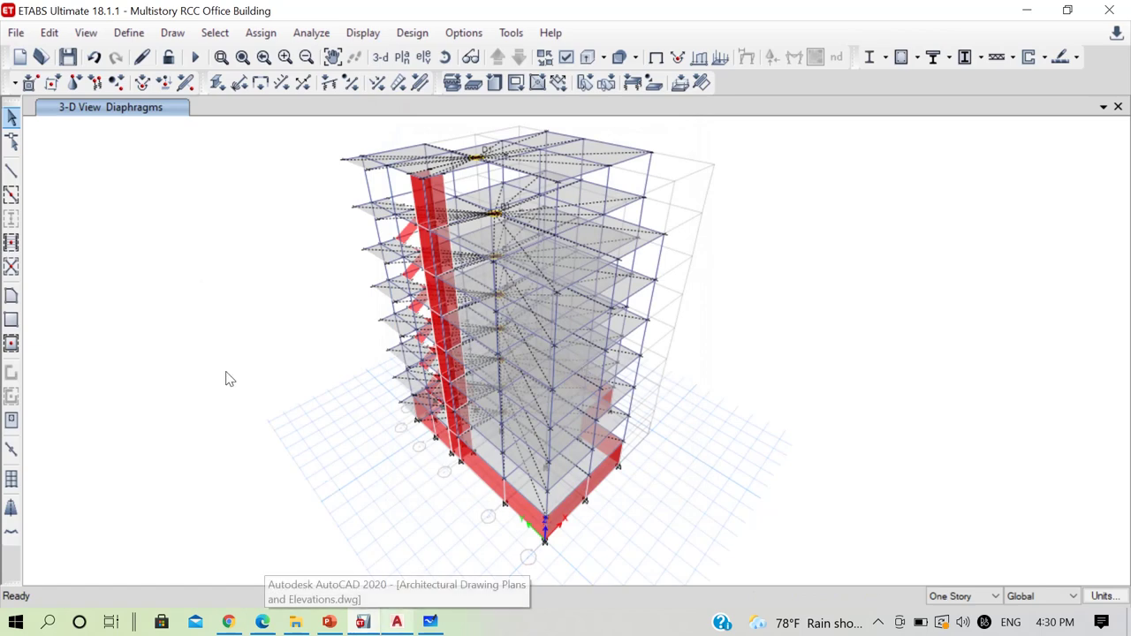
Run the analysis of the building model.
left_click(332, 38)
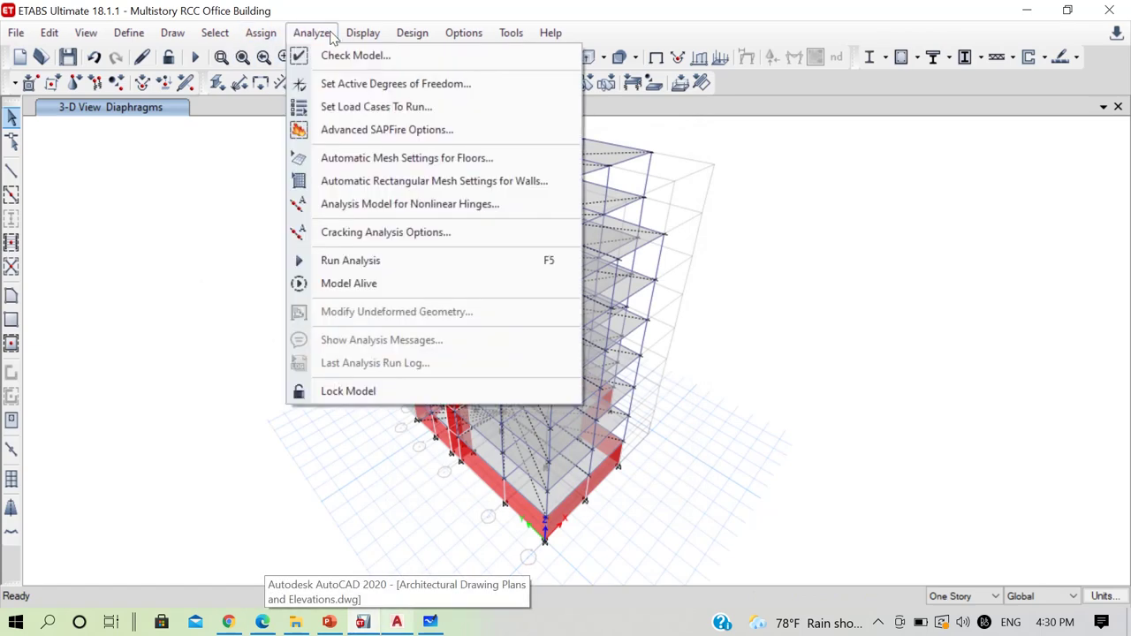
left_click(384, 260)
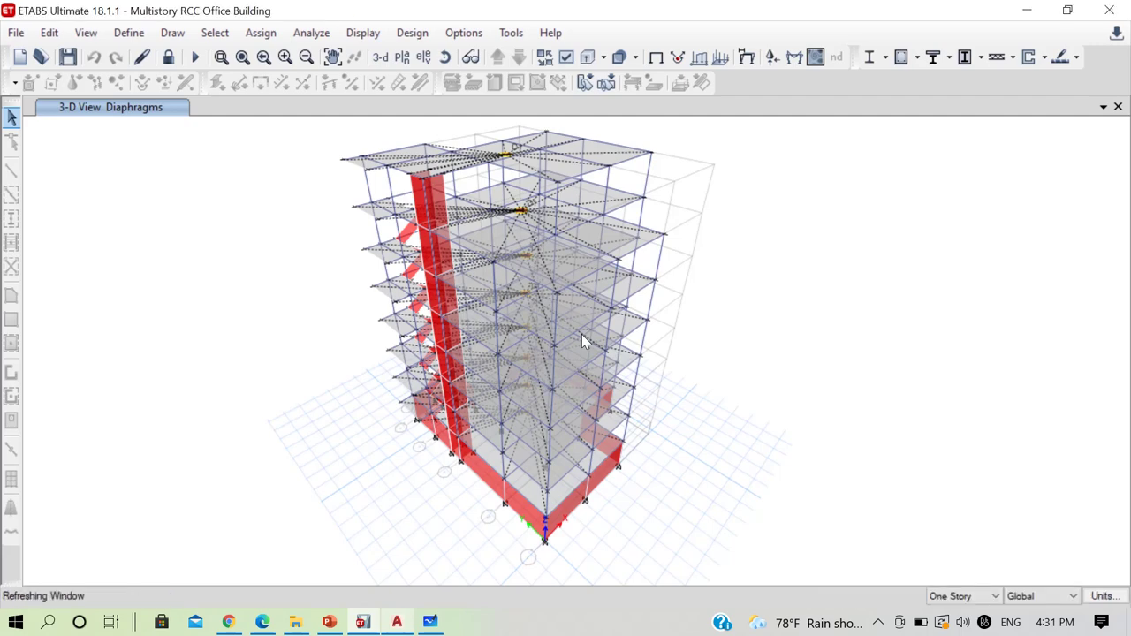
Display the deformed shape for the Dead case without contours on objects and inspect the joint displacements.
left_click(747, 57)
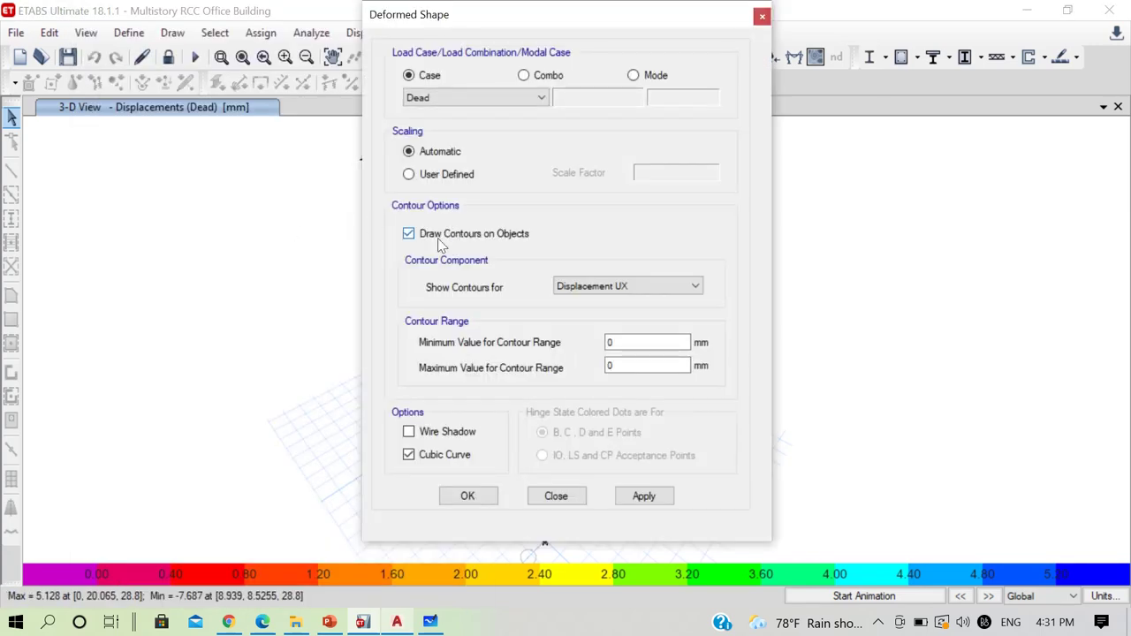
left_click(408, 233)
left_click(467, 496)
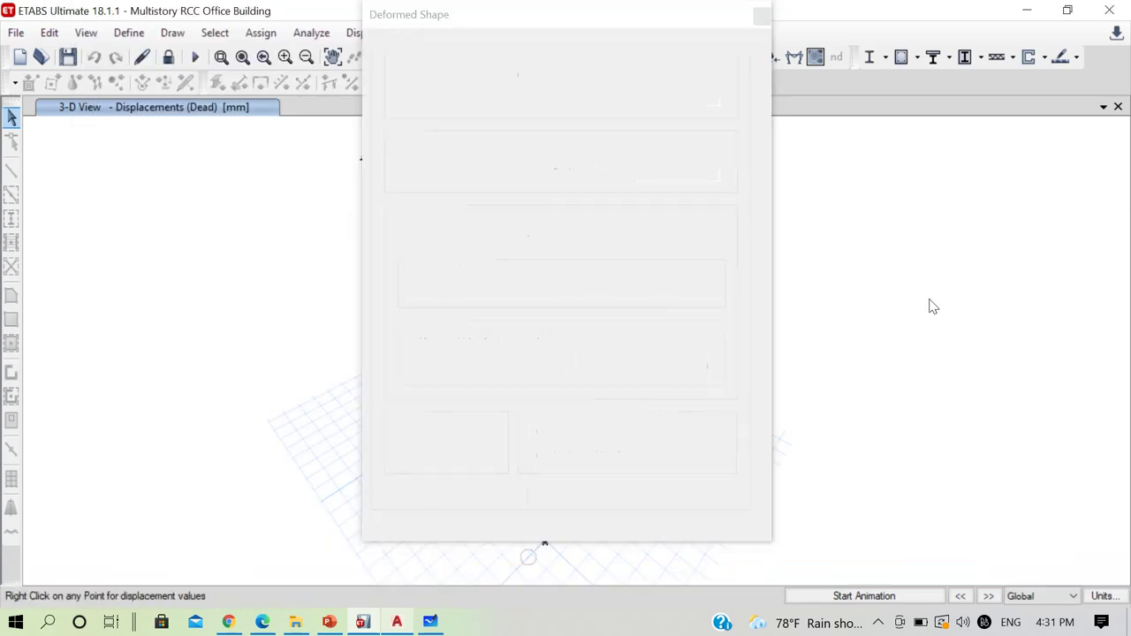
mouse_move(486, 162)
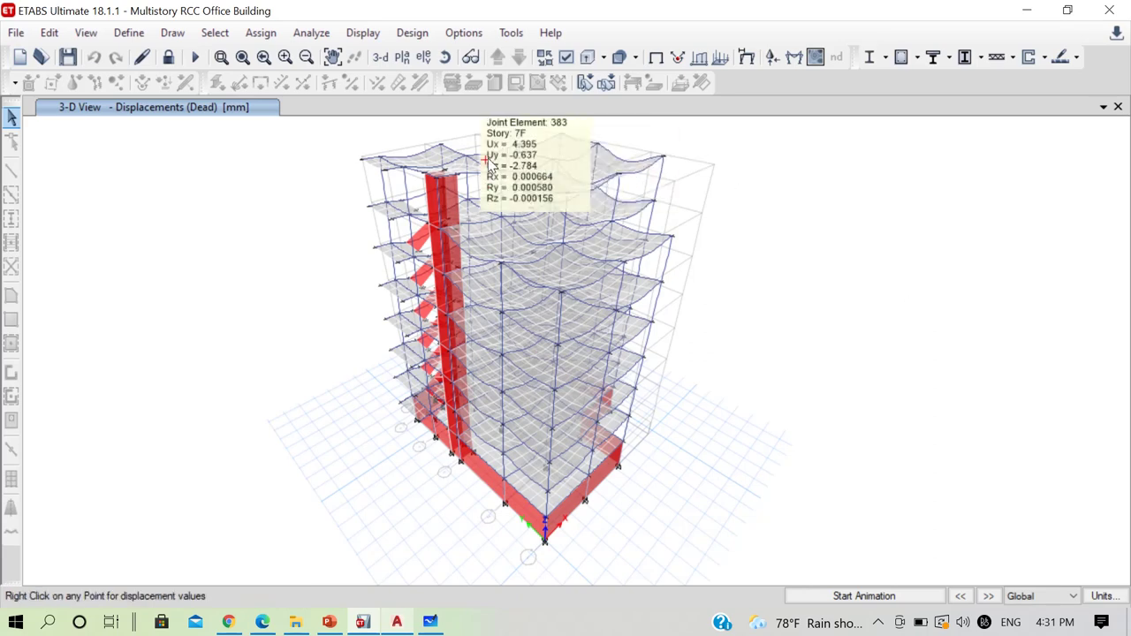
mouse_move(530, 236)
key("F4")
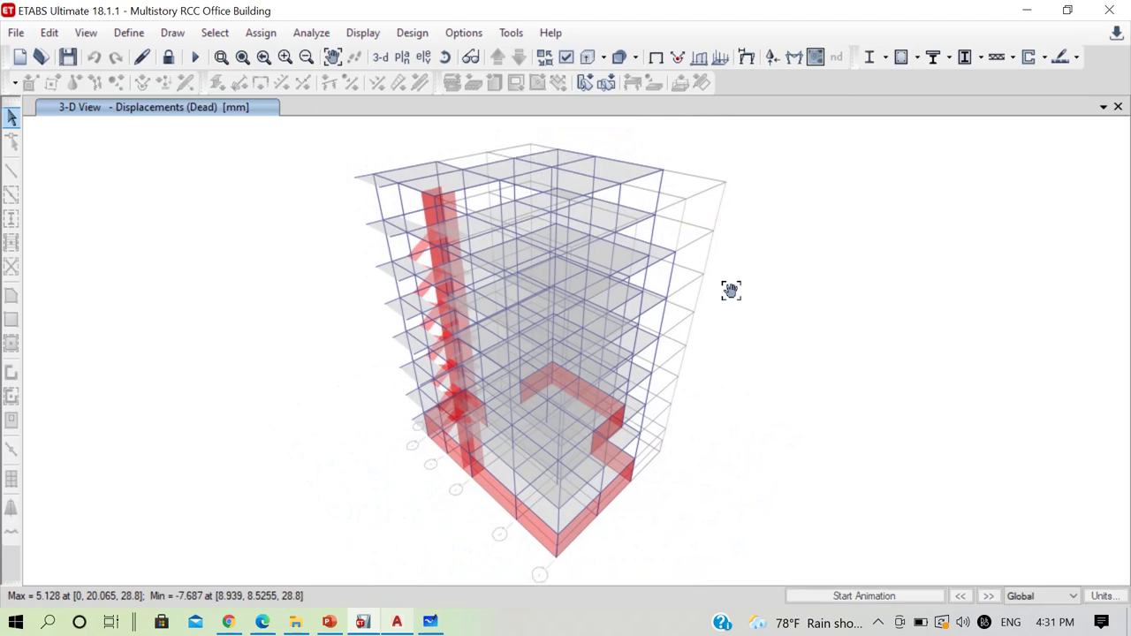
mouse_move(484, 230)
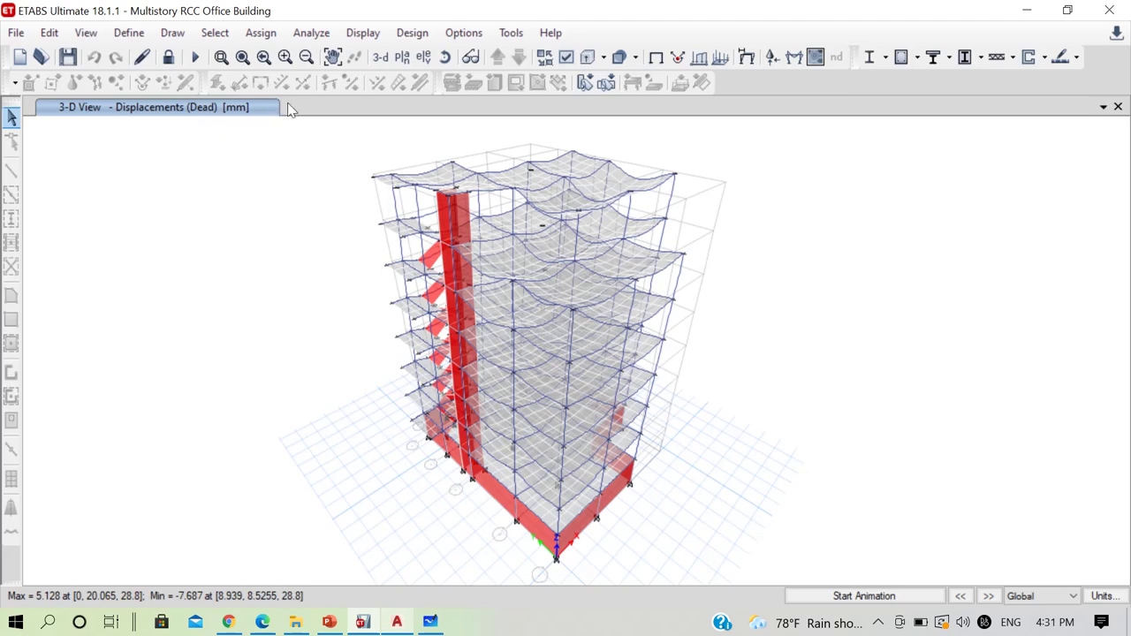
Display the deformed shape for the Live load case and examine how the floors deflect.
left_click(378, 34)
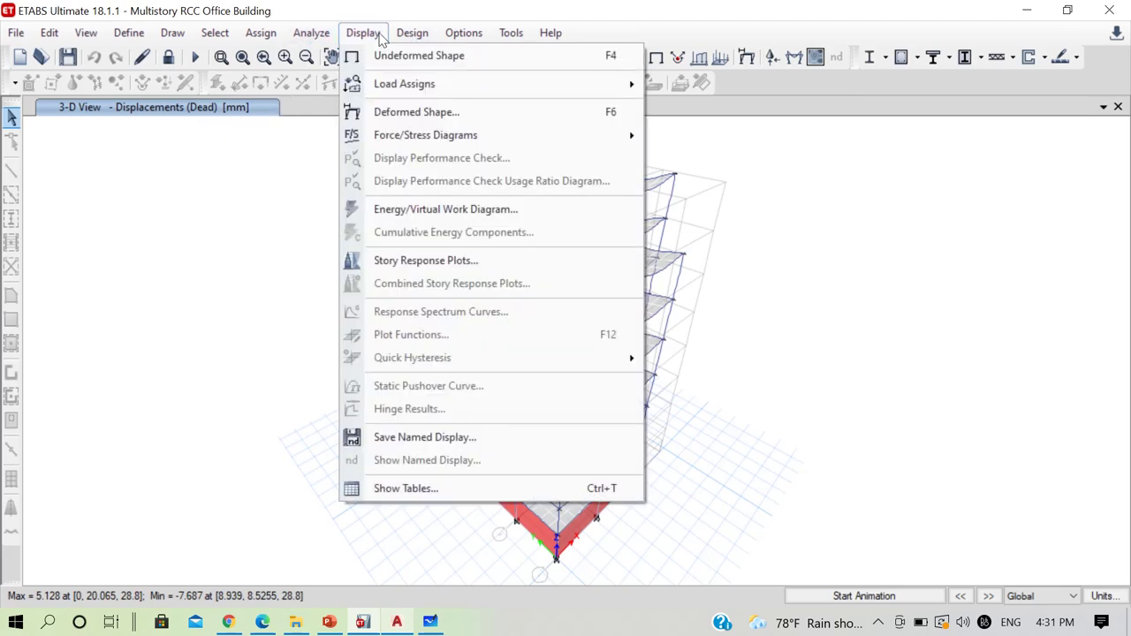
left_click(428, 119)
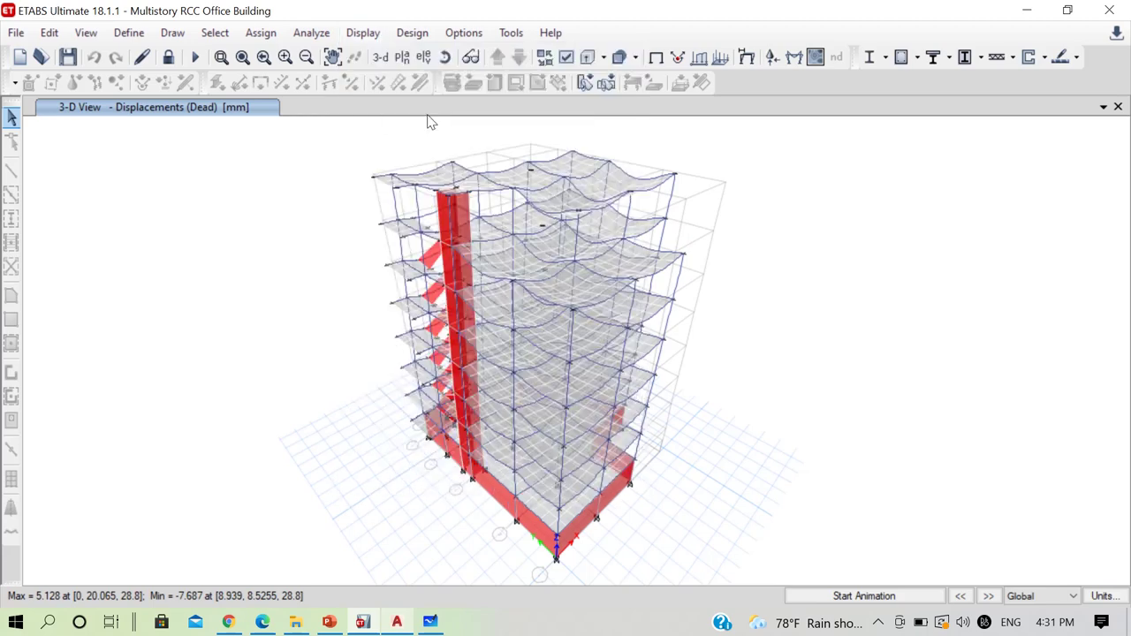
left_click_drag(621, 7, 928, 23)
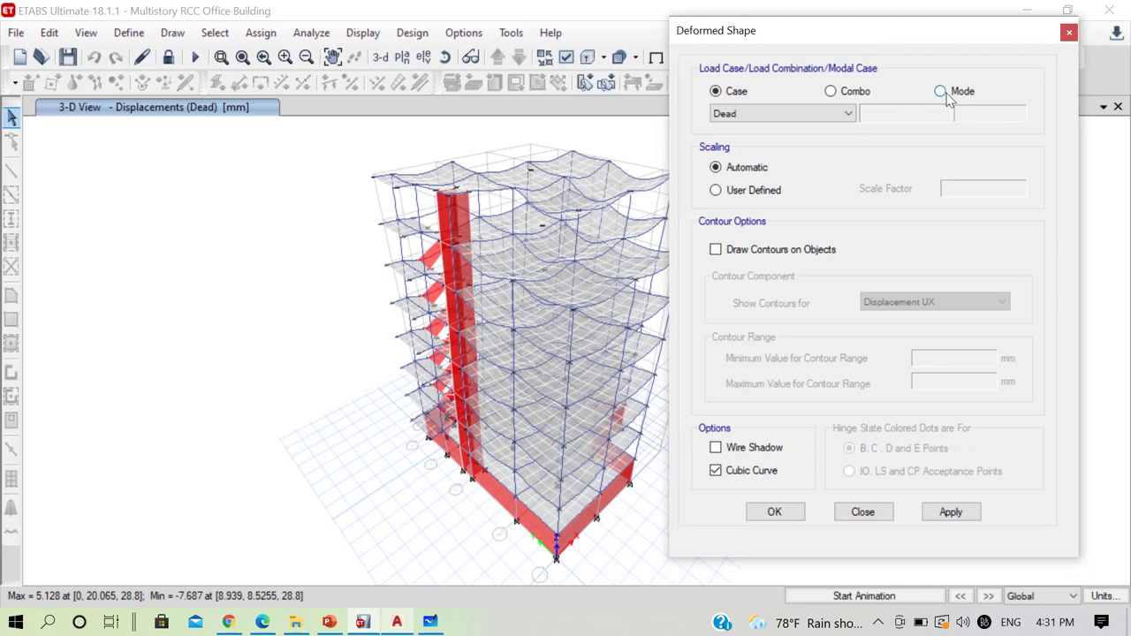
left_click(765, 112)
left_click(756, 141)
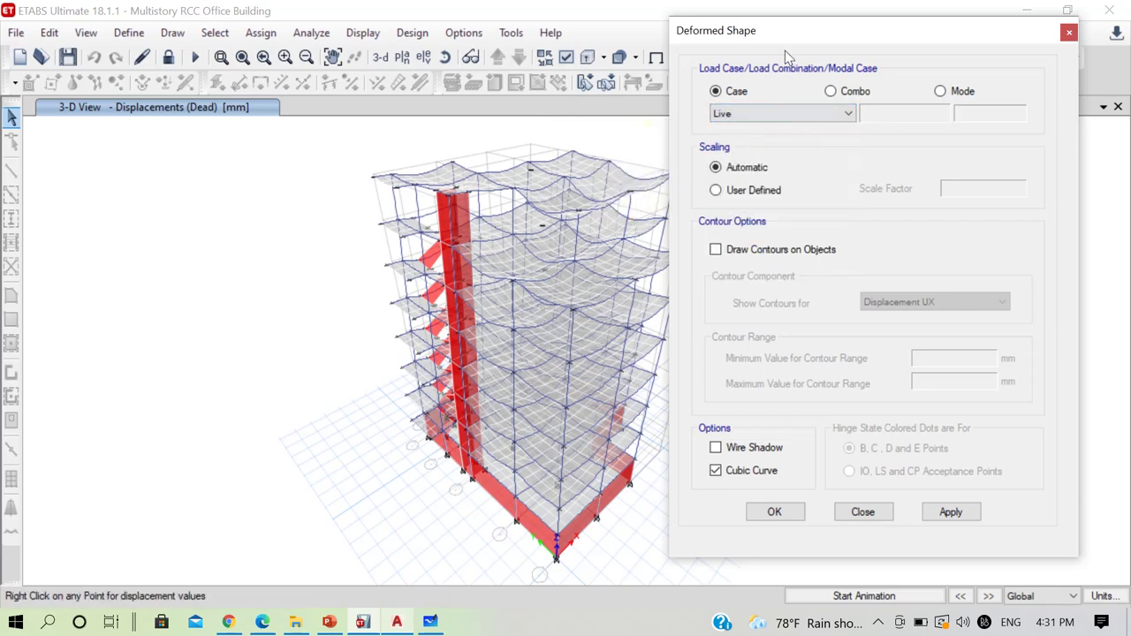
left_click_drag(787, 51, 834, 51)
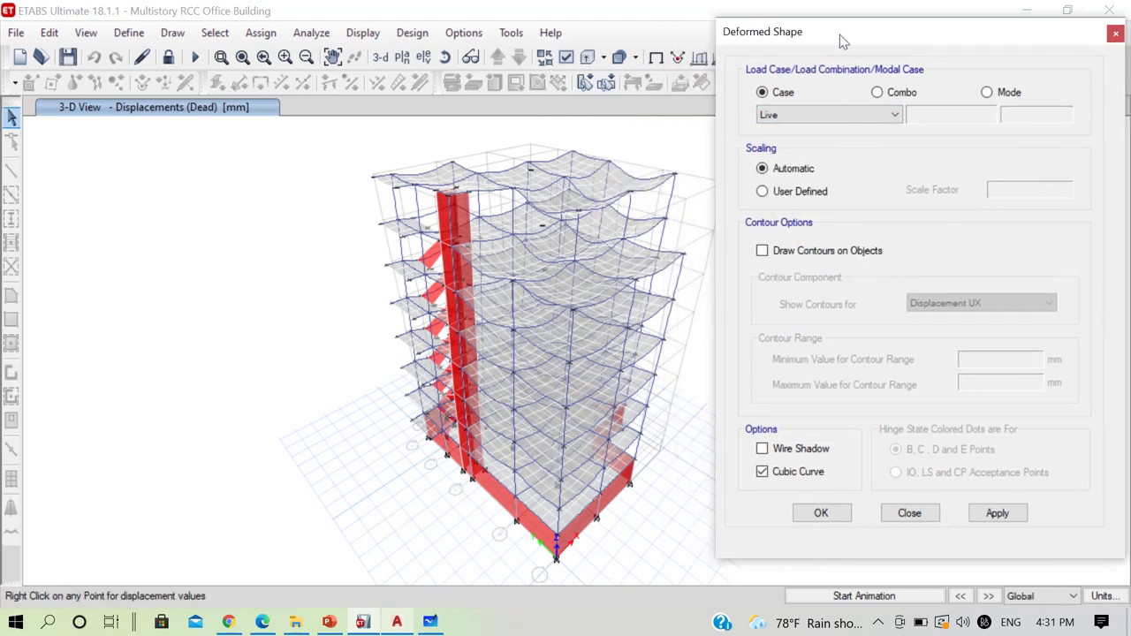
left_click(989, 507)
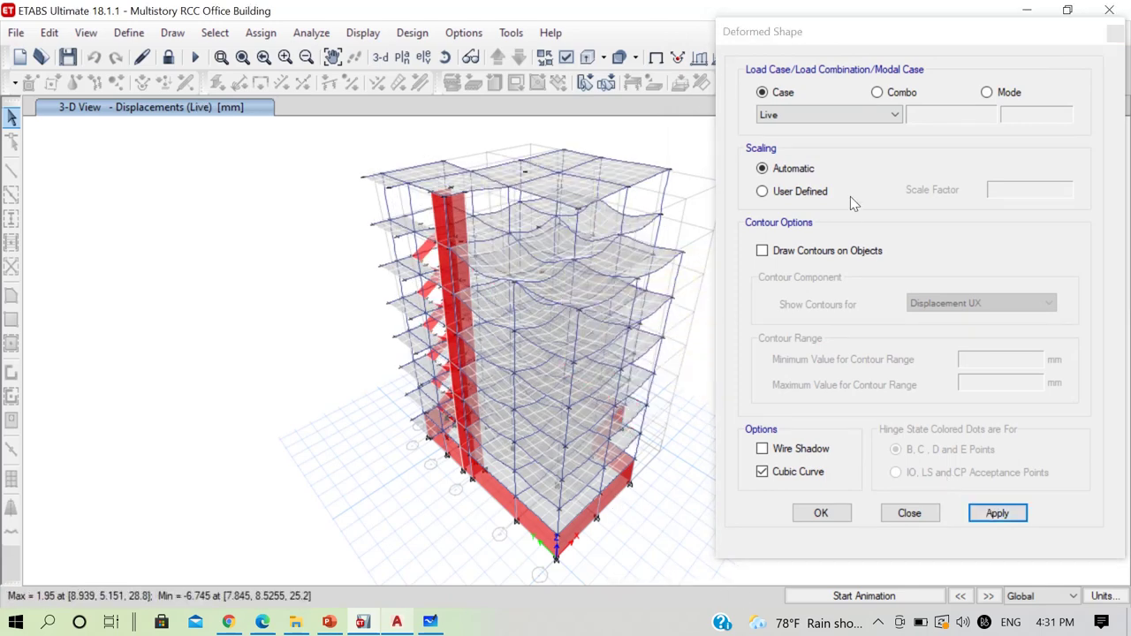
mouse_move(560, 495)
mouse_move(566, 221)
mouse_move(519, 384)
Display the deformed shape for the EQX ULS load case at step number 1.
left_click(811, 114)
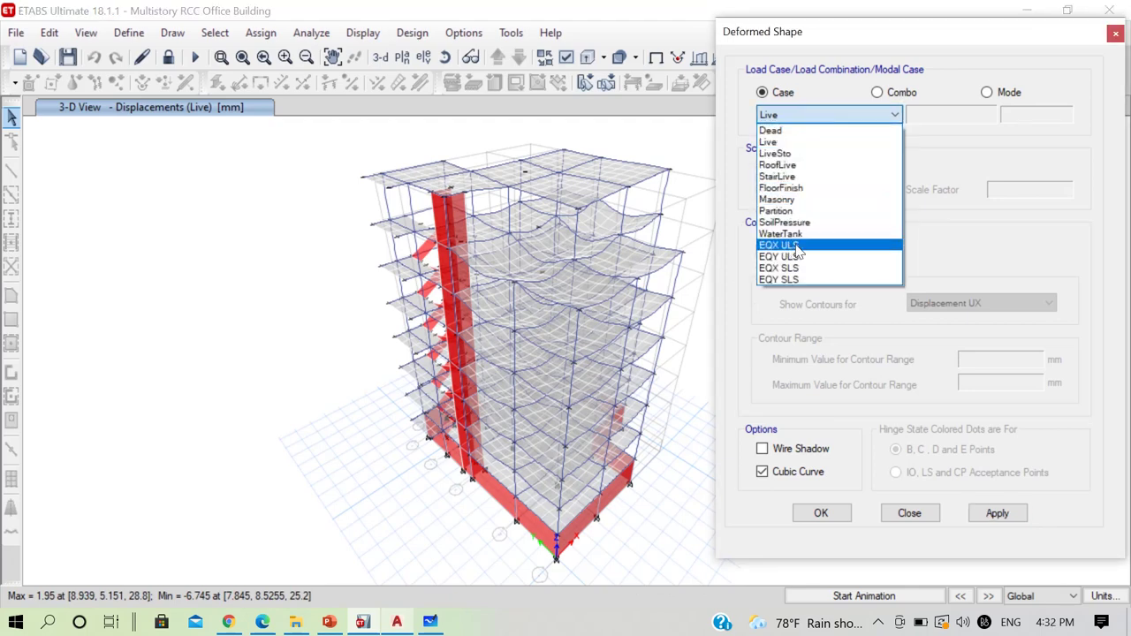
left_click(802, 245)
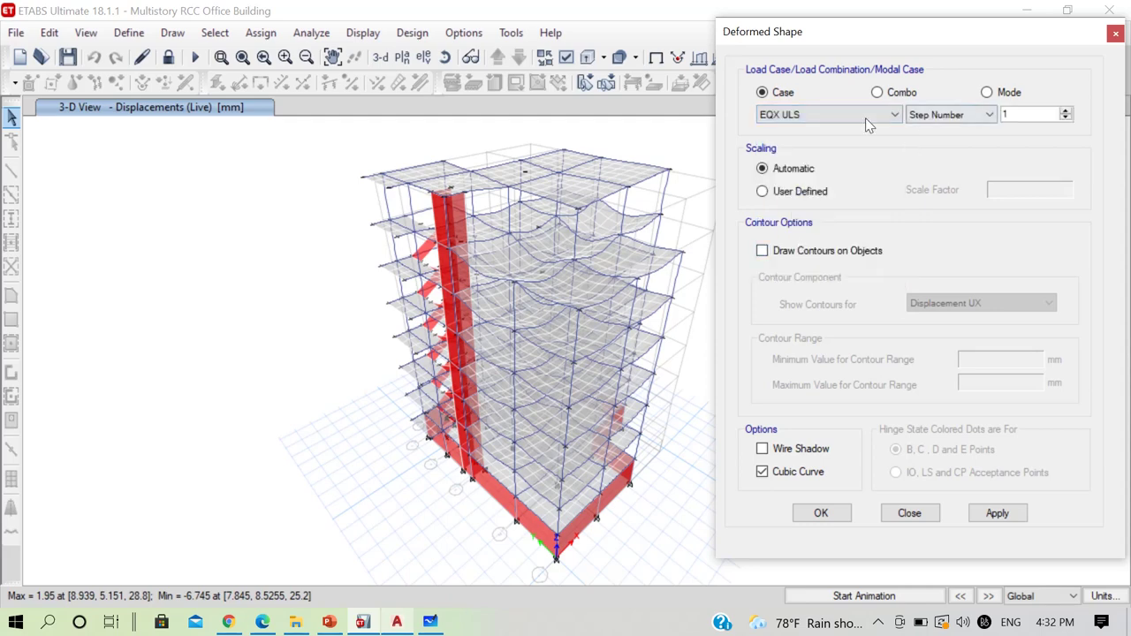
left_click(996, 512)
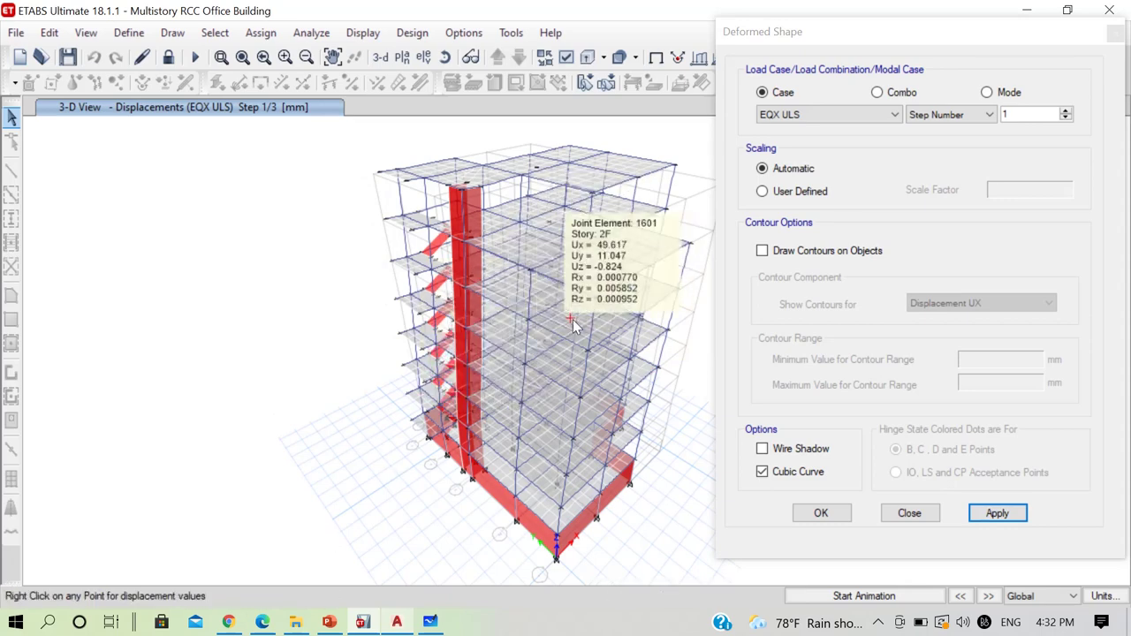
Display the deformed shape for the EQX SLS load case at step number 1 and inspect the joint displacements on the floors.
left_click(819, 119)
left_click(821, 120)
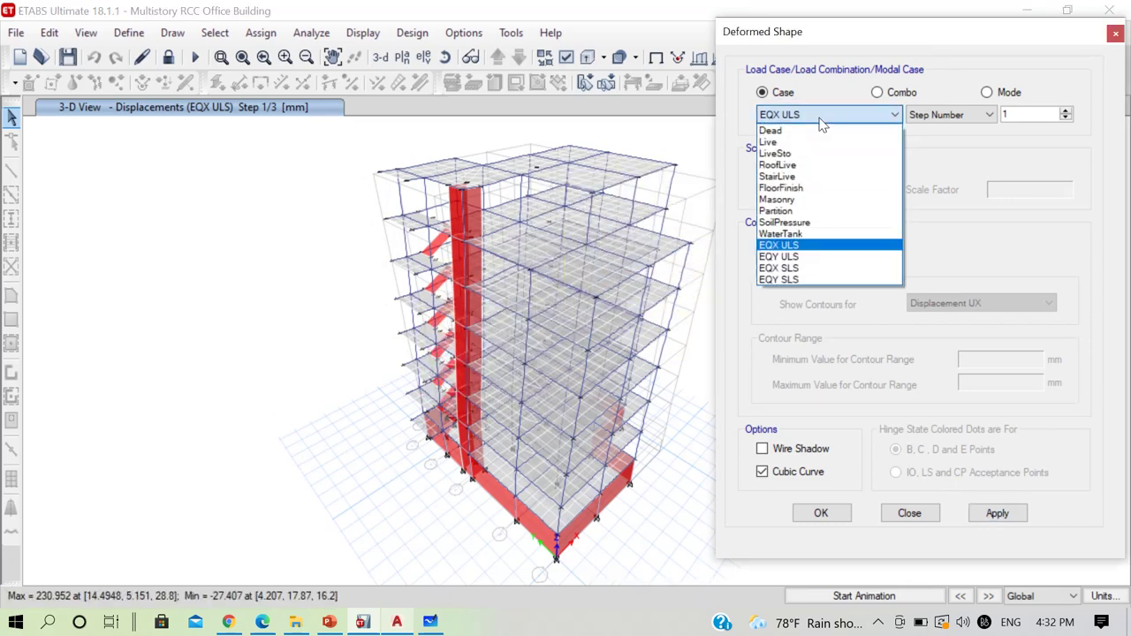
left_click(799, 268)
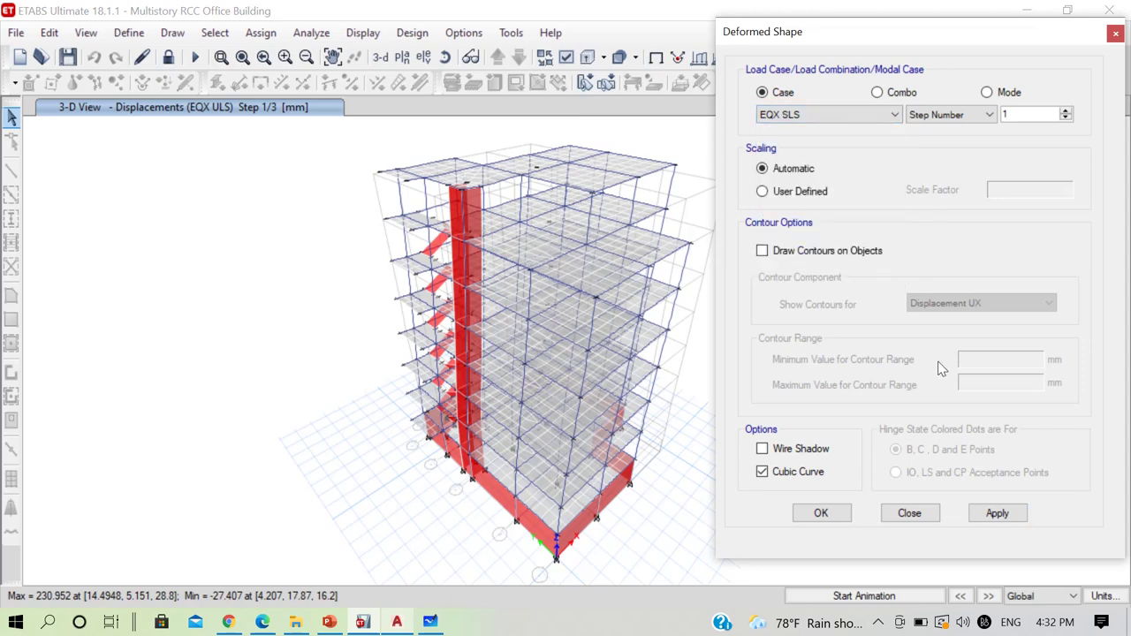
left_click(1000, 514)
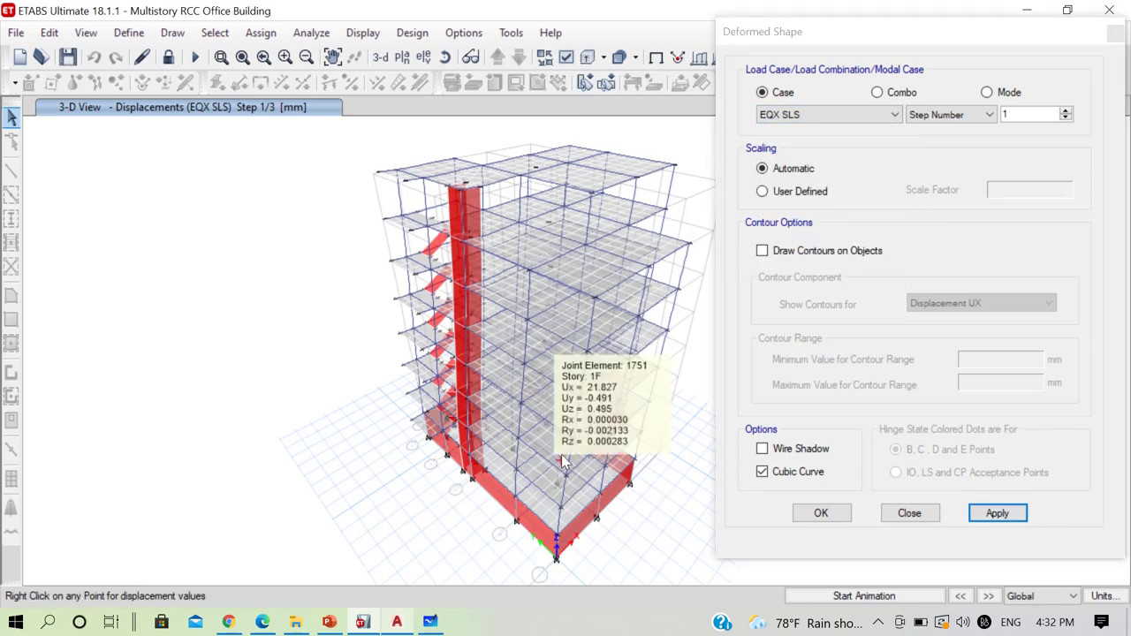
right_click(545, 317)
right_click(511, 328)
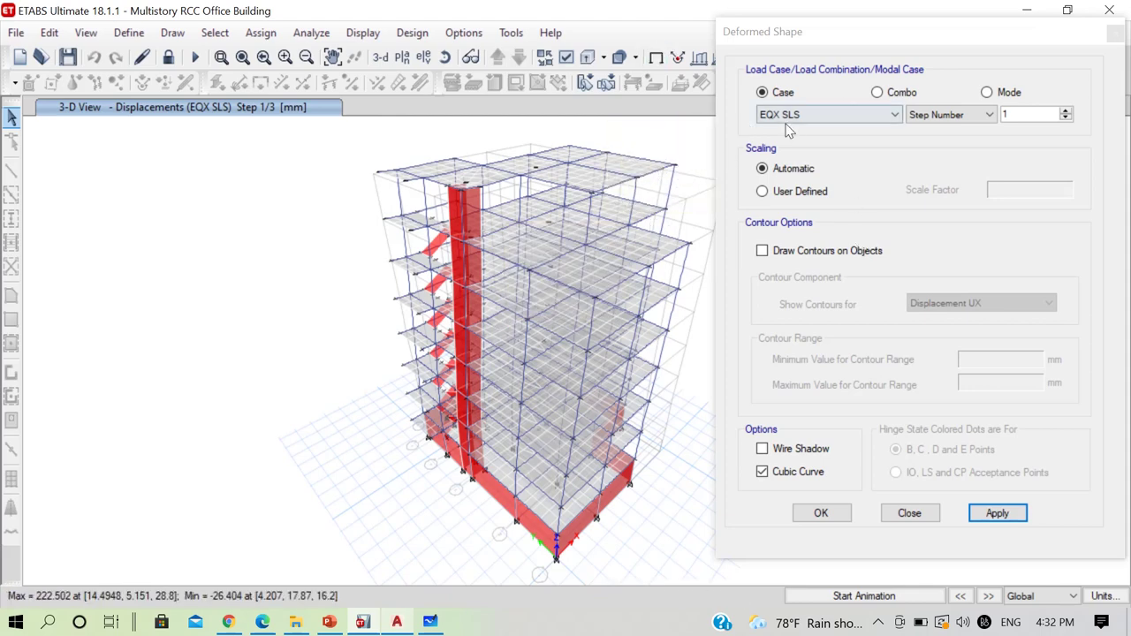
Display the deformed shape for the EQY ULS load case at step number 1 and close the deformed shape settings.
left_click(814, 113)
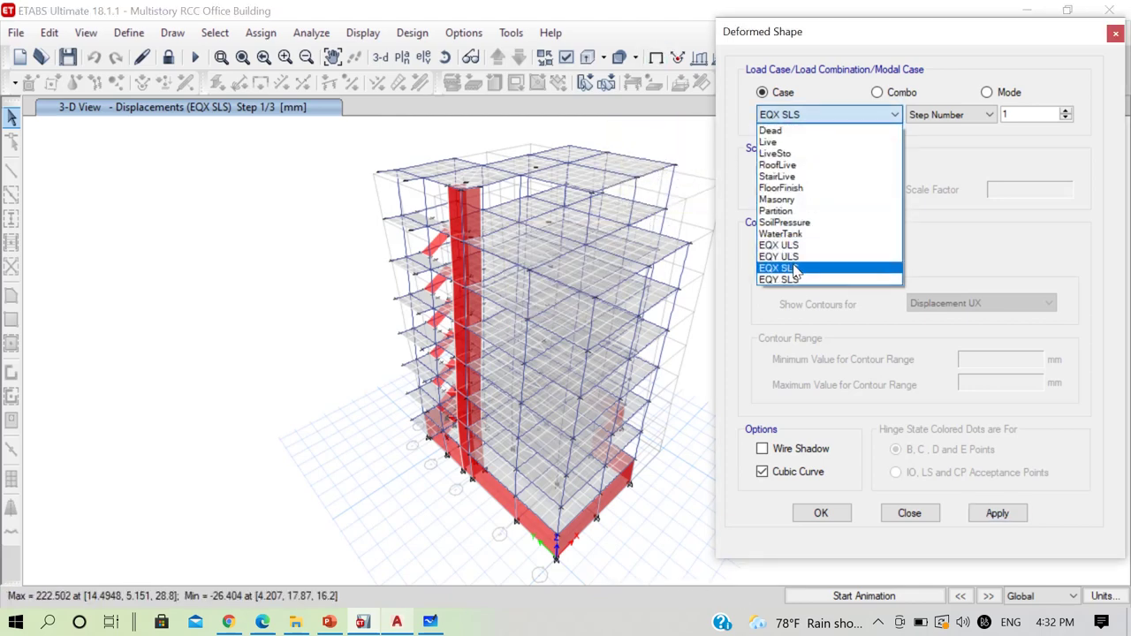
left_click(786, 256)
left_click(992, 516)
mouse_move(570, 354)
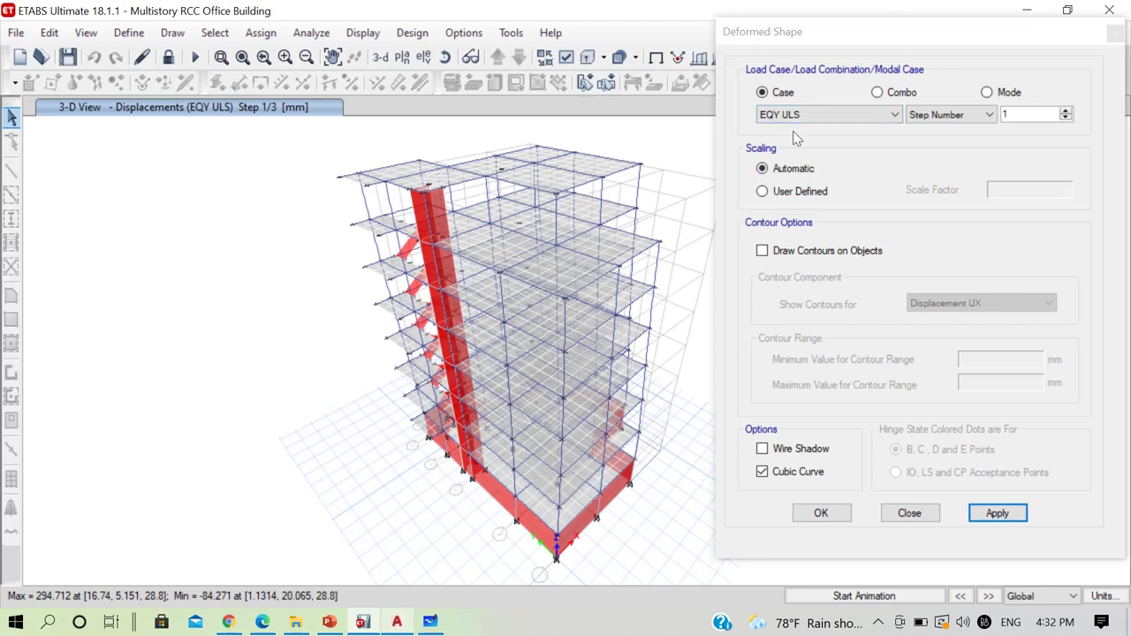
mouse_move(503, 212)
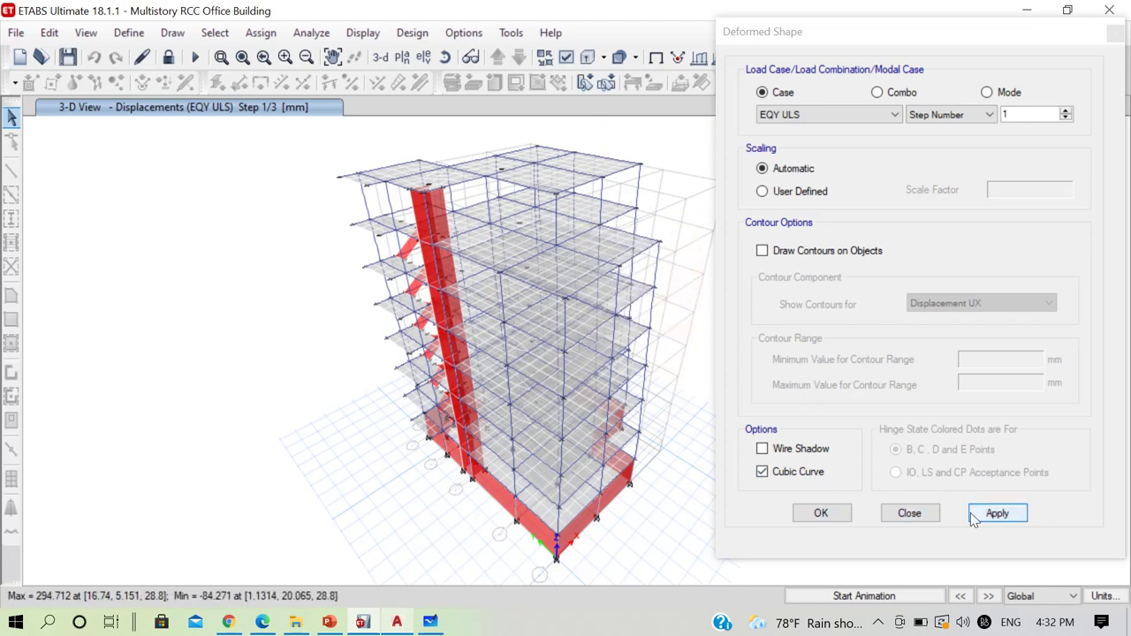
left_click(913, 514)
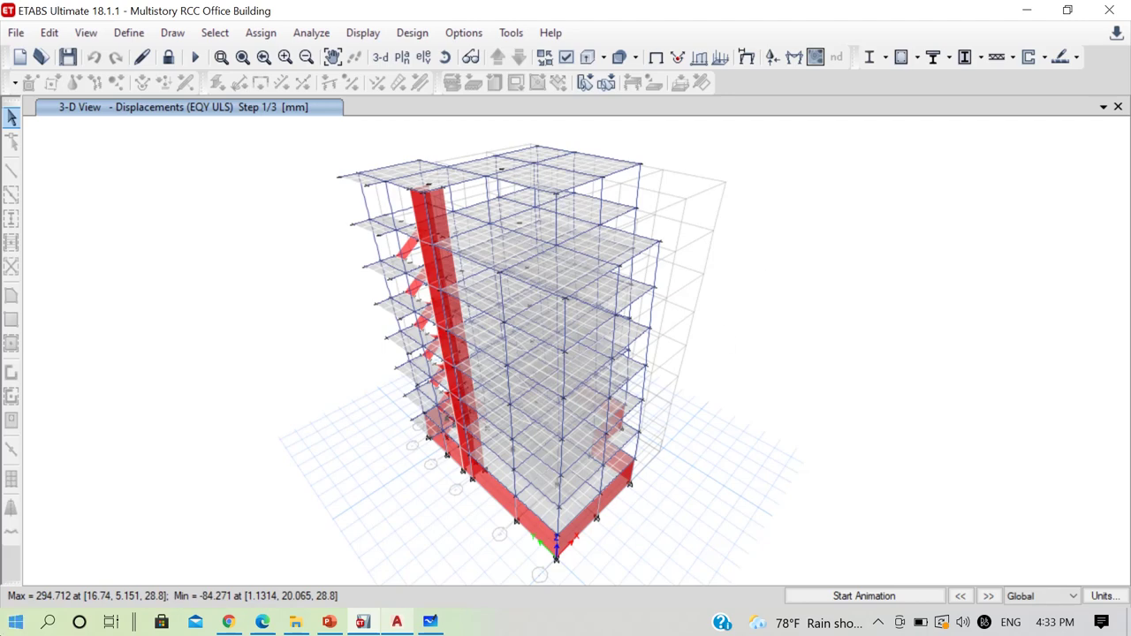
Show the Modal Participating Mass Ratios table from the modal information of the structure output results.
left_click(362, 33)
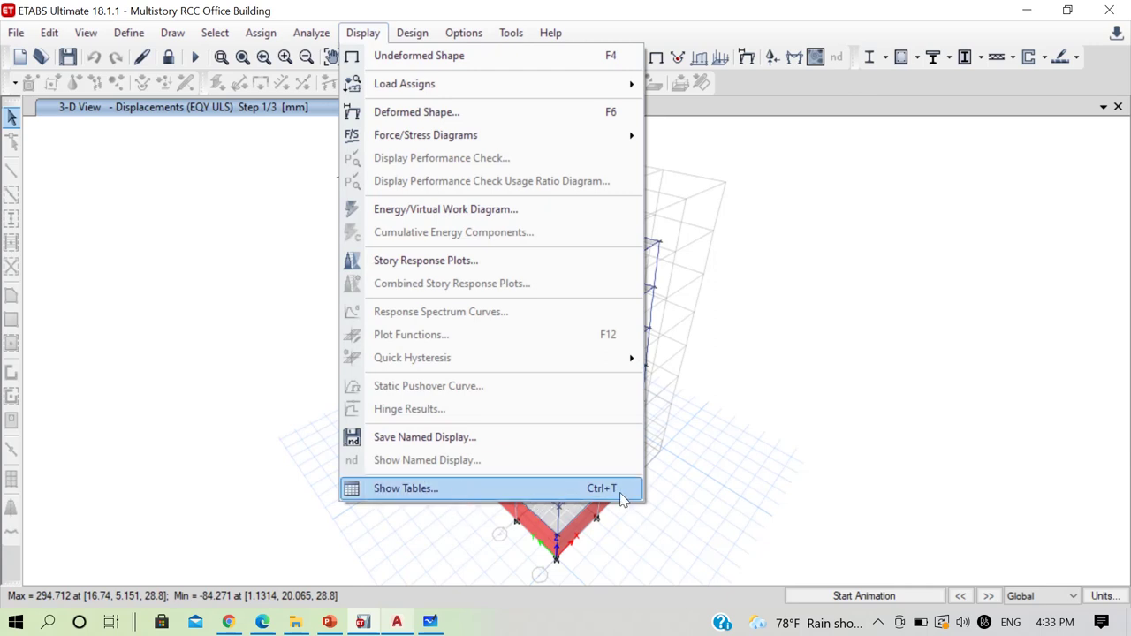
left_click(530, 495)
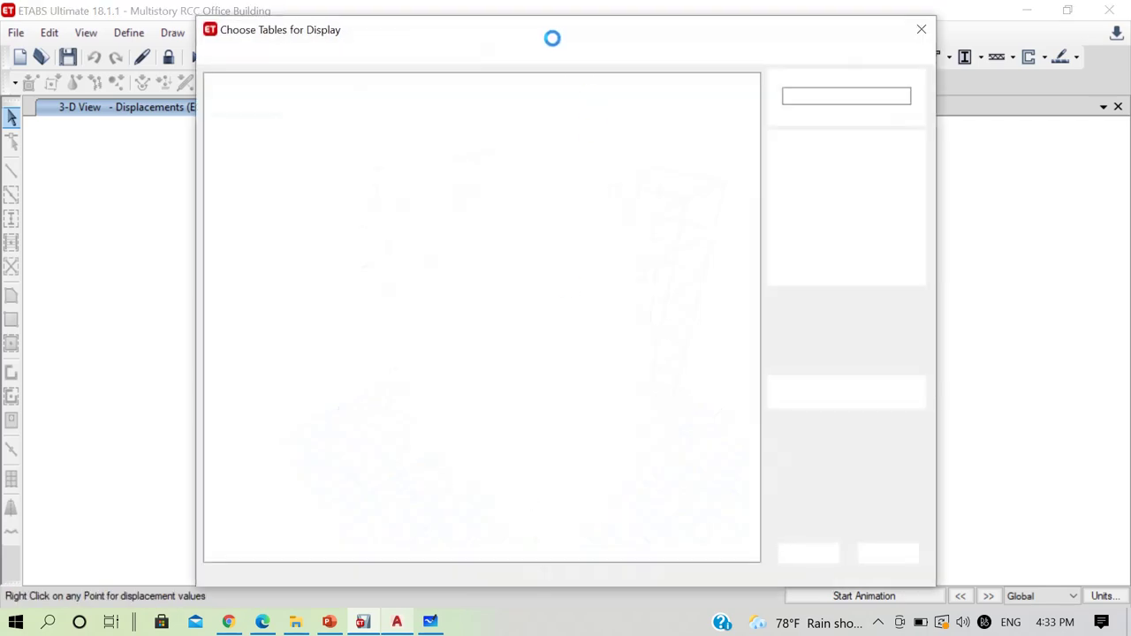
left_click_drag(546, 40, 461, 41)
left_click(142, 307)
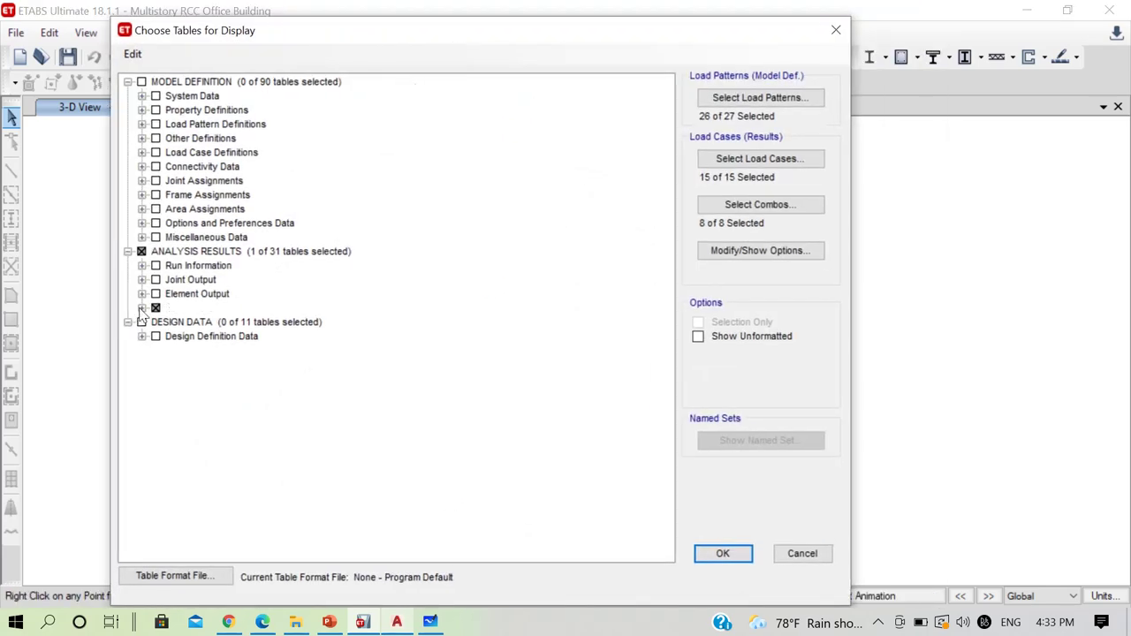
left_click(155, 337)
left_click(184, 365)
left_click(184, 364)
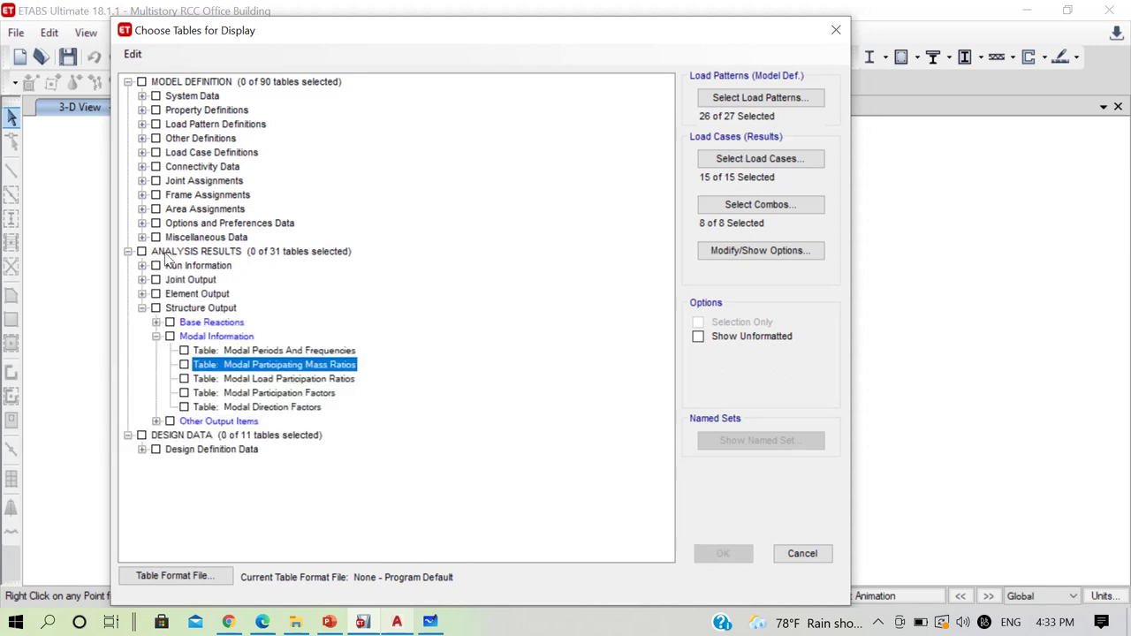
left_click(185, 366)
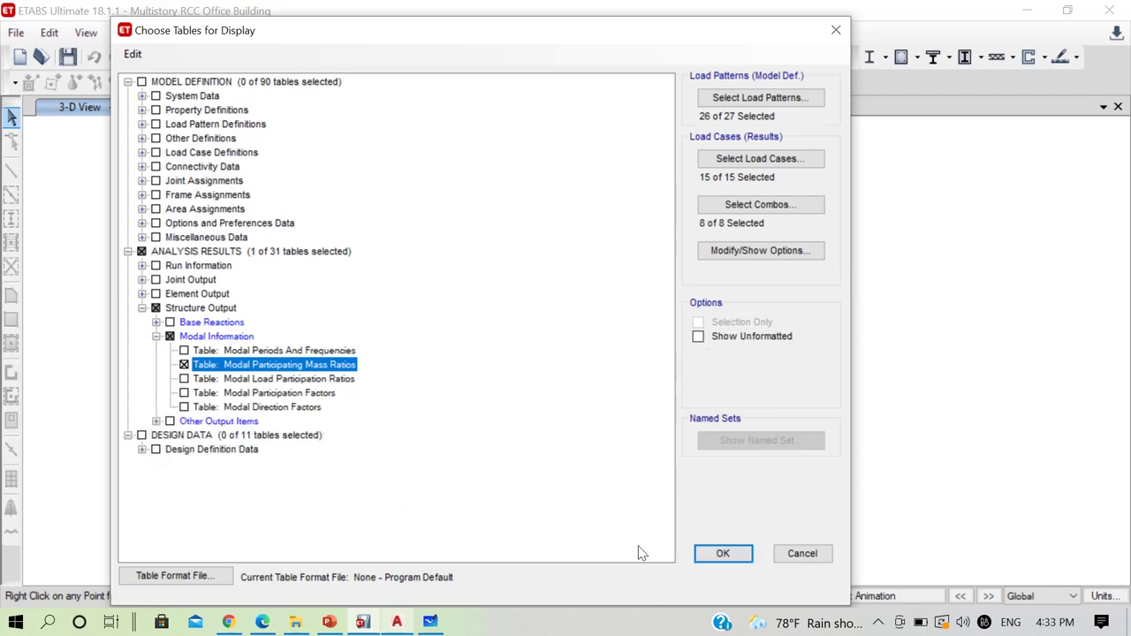
left_click(722, 553)
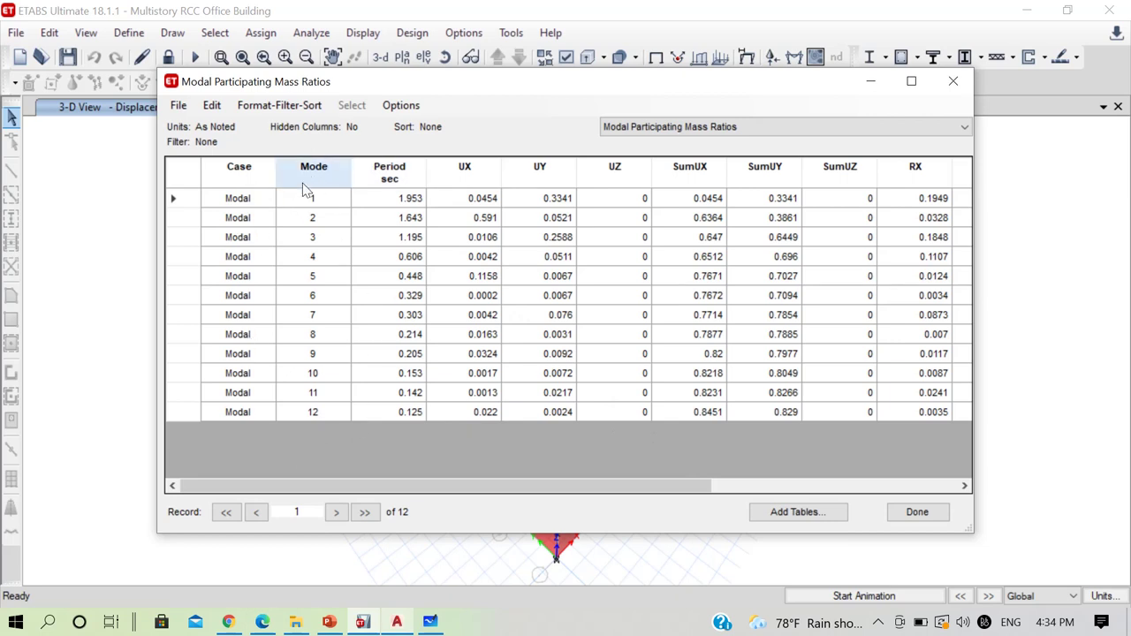
Examine the period and the UX, UY and RZ mass participation ratios of mode 1.
left_click(396, 179)
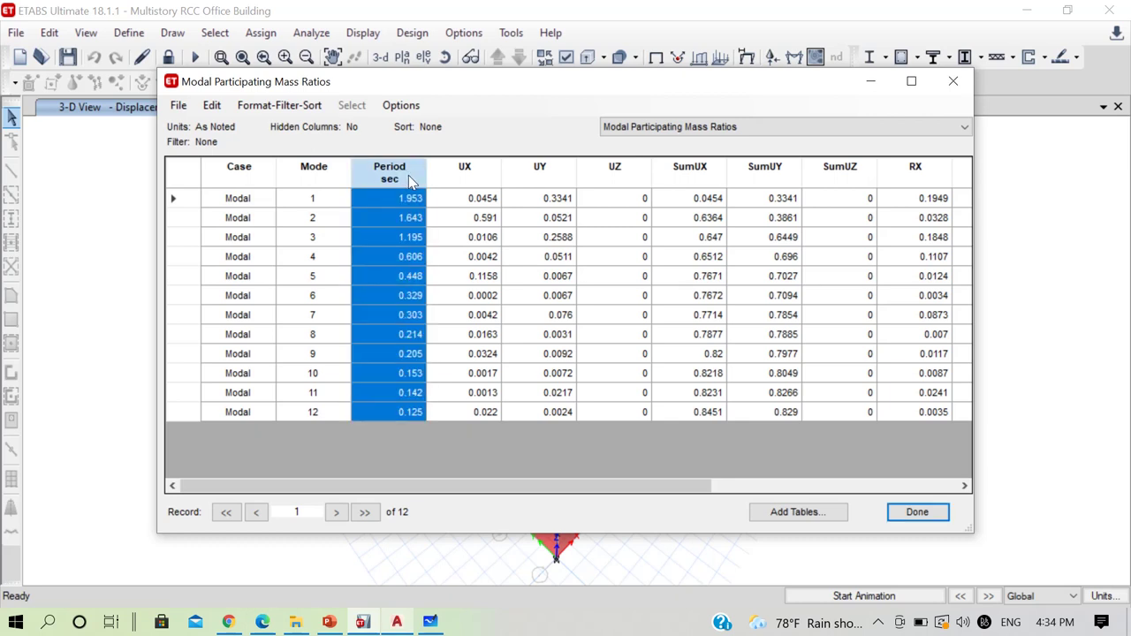
left_click(412, 198)
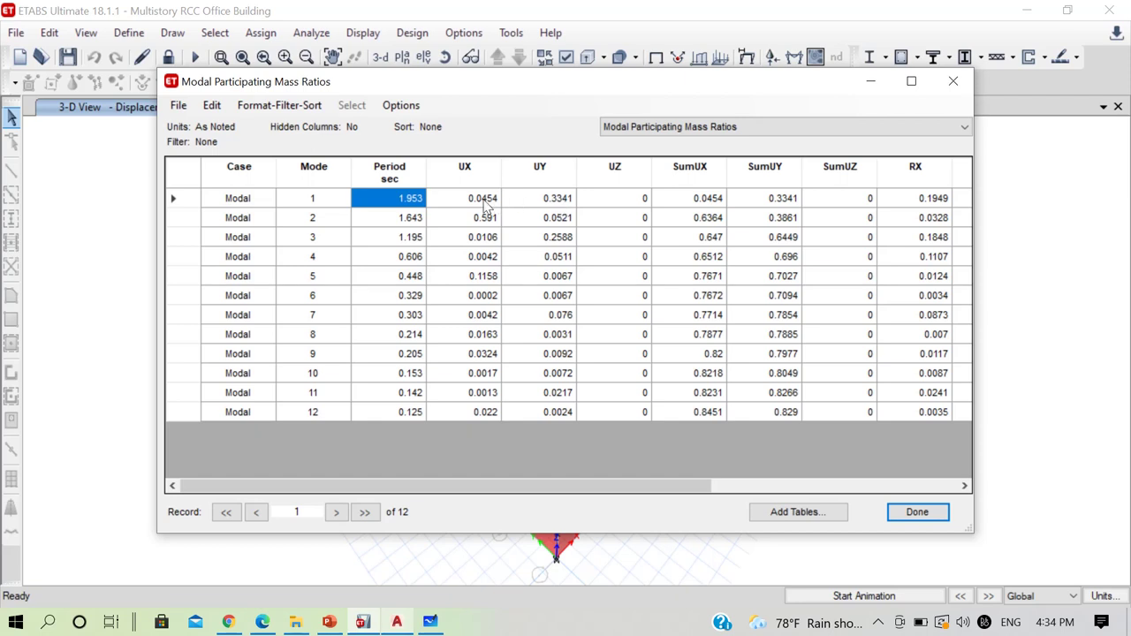
left_click(557, 198)
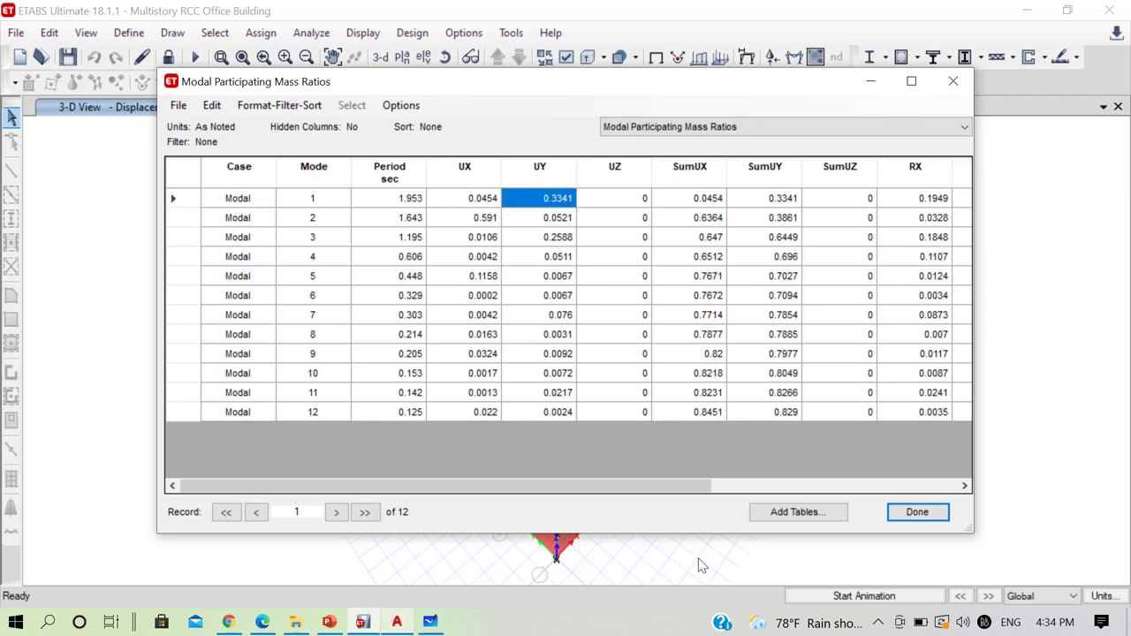
left_click_drag(673, 486, 742, 492)
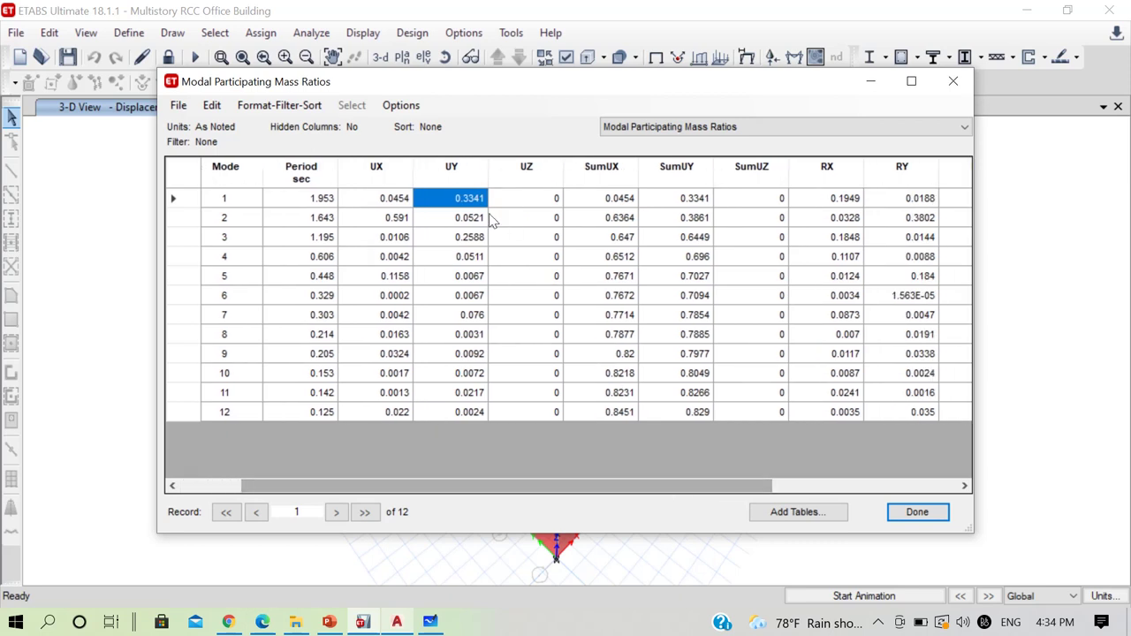
left_click_drag(618, 482, 727, 485)
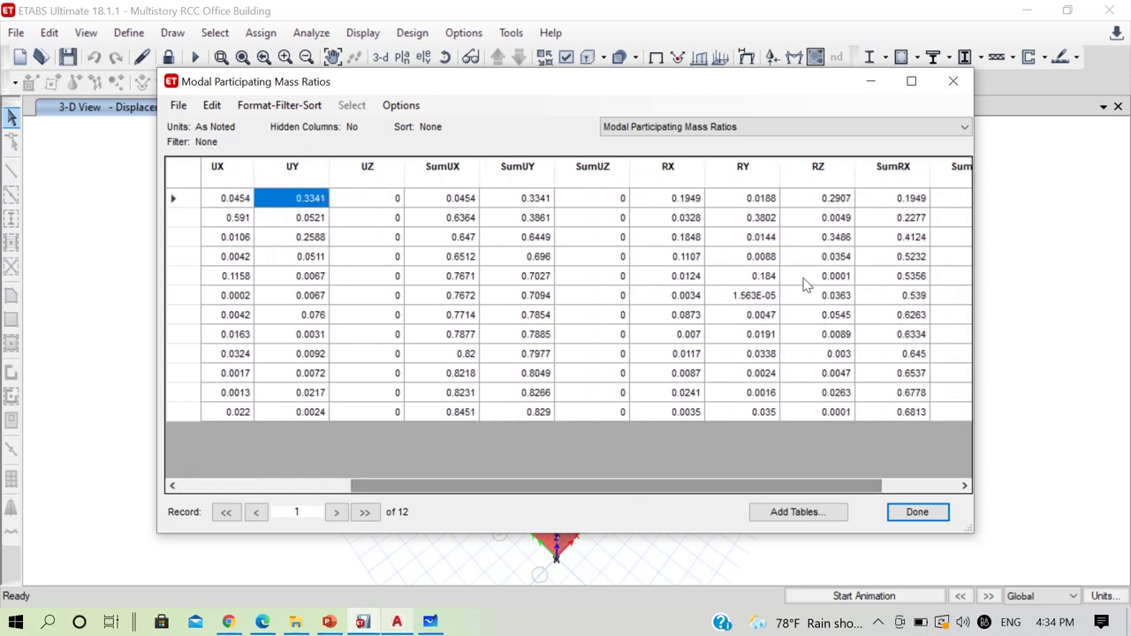
left_click(836, 200)
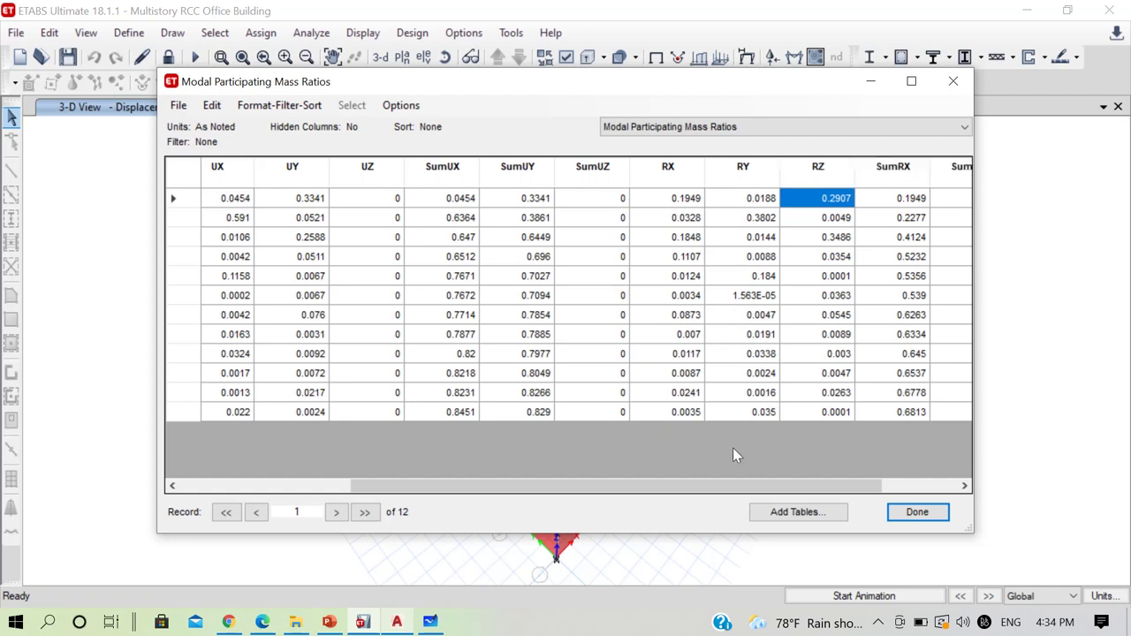
left_click_drag(705, 491, 794, 442)
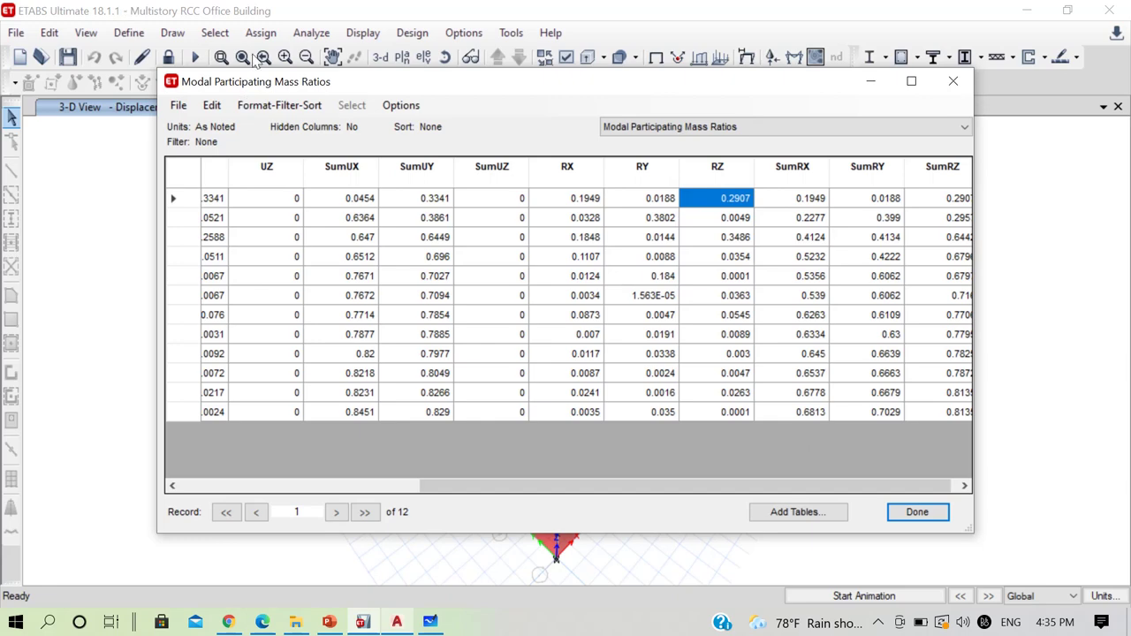
left_click_drag(489, 482, 745, 473)
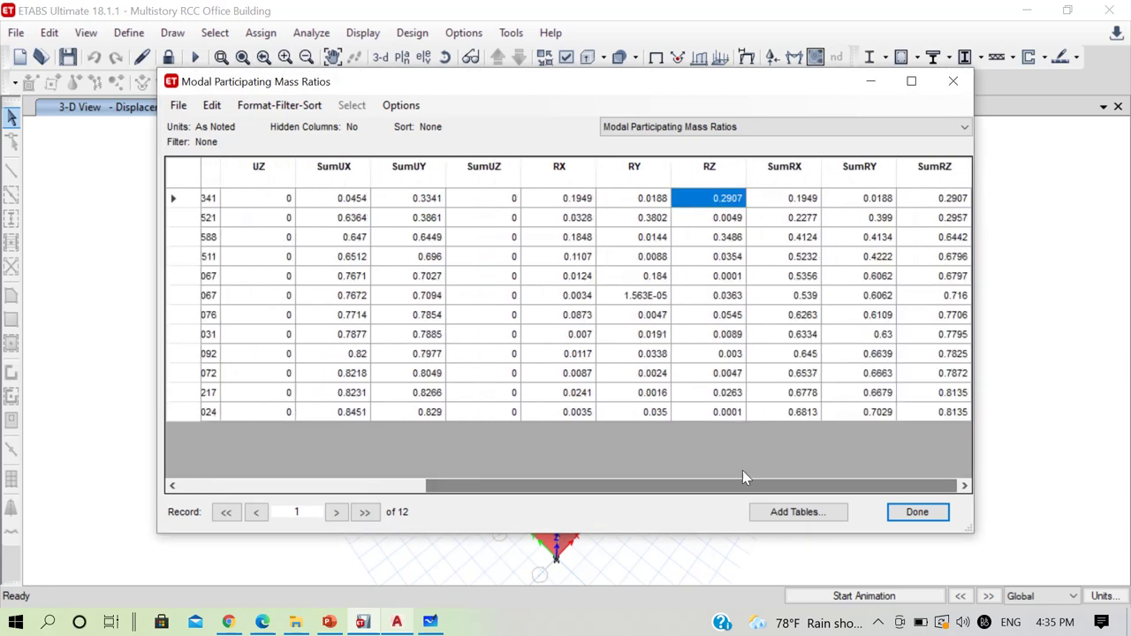
left_click(718, 177)
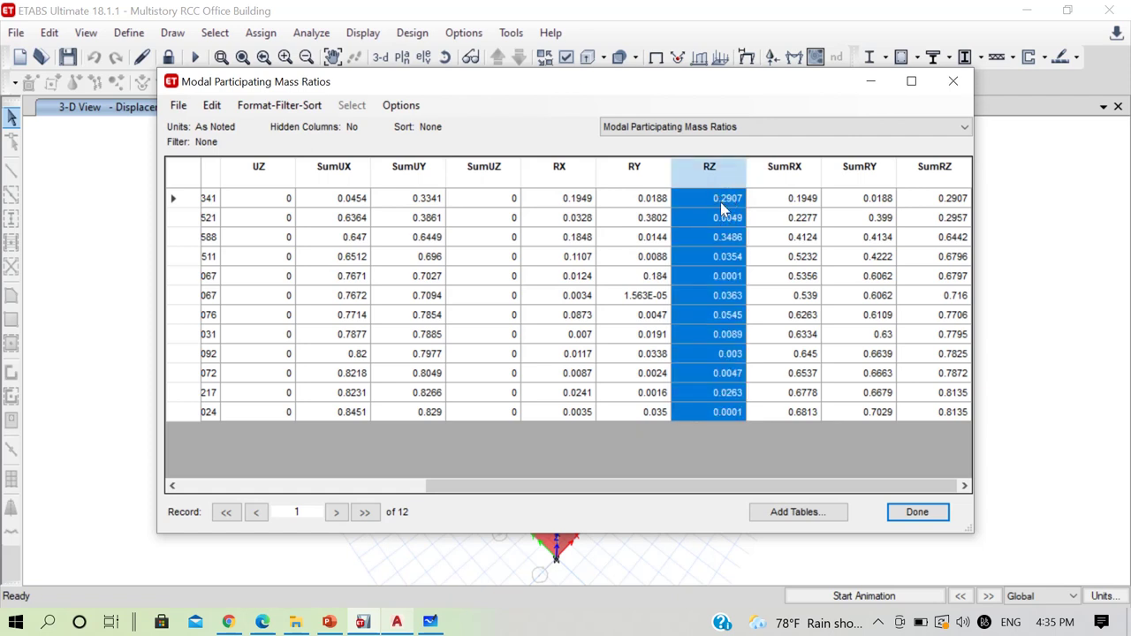
left_click(723, 202)
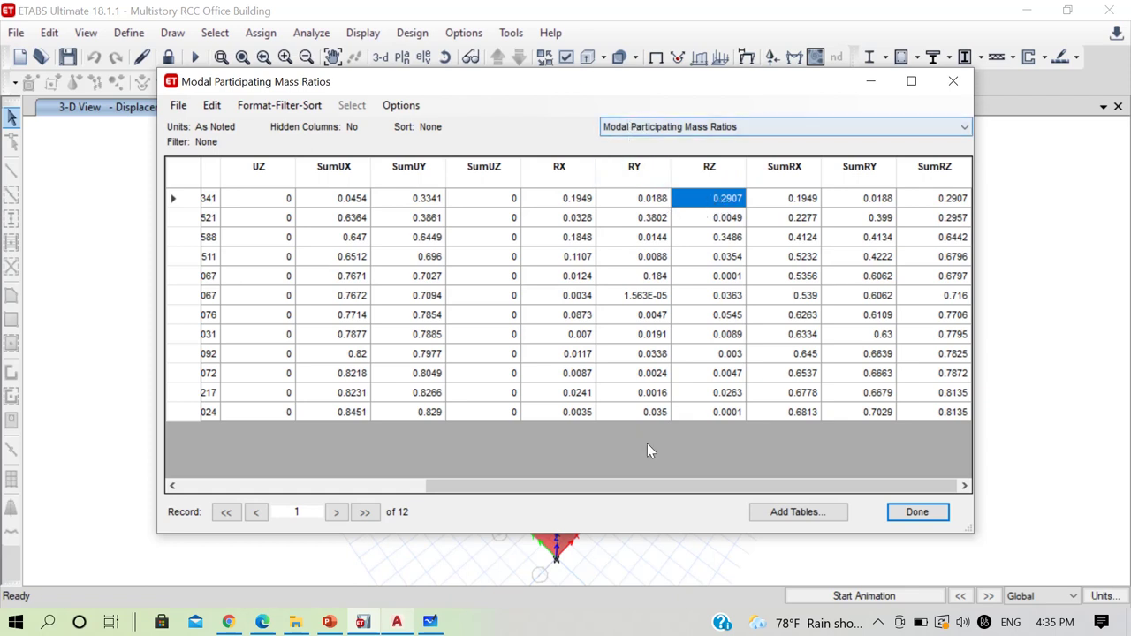
Examine the UX and UY ratios of mode 2 and the SumRX and SumRZ values of mode 3, and close the table.
left_click_drag(584, 485, 336, 491)
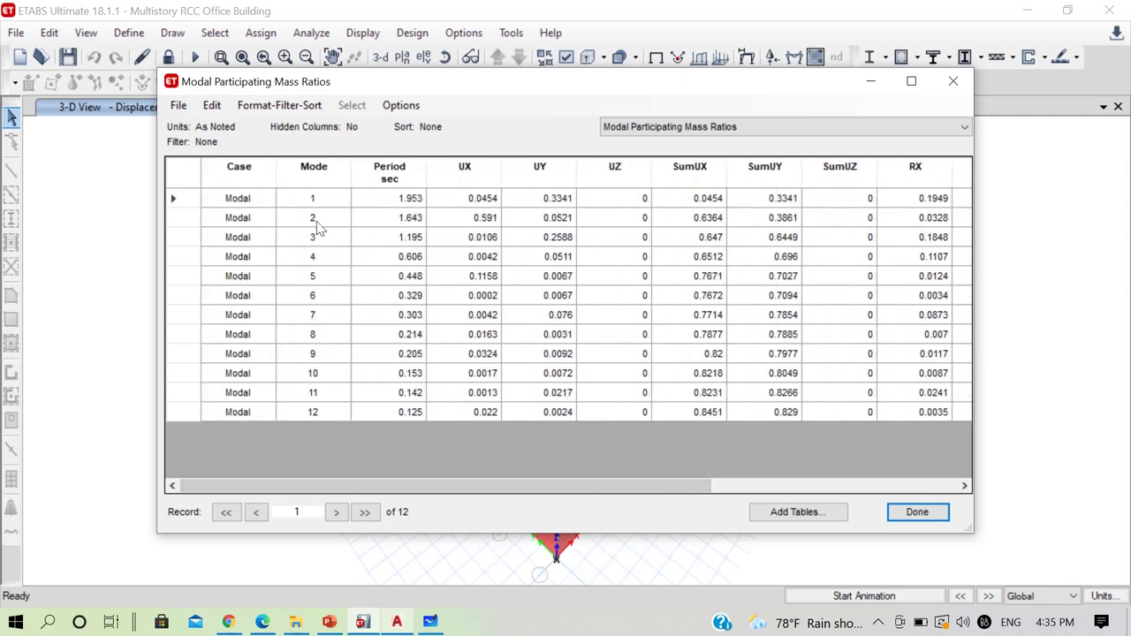
left_click(553, 219)
left_click(486, 221)
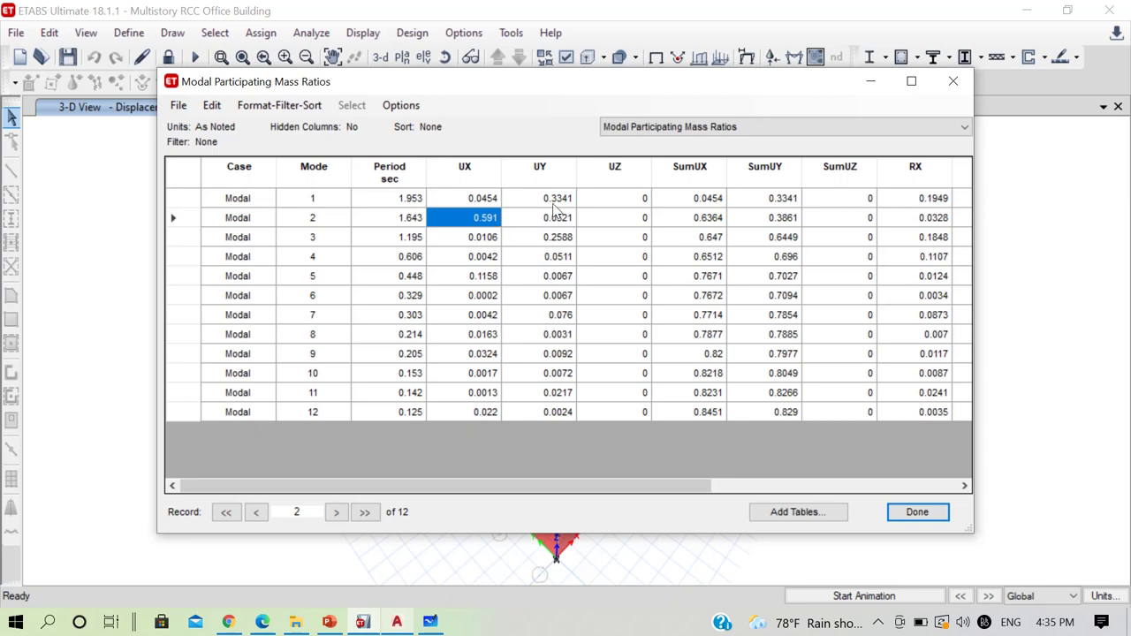
left_click_drag(579, 485, 826, 486)
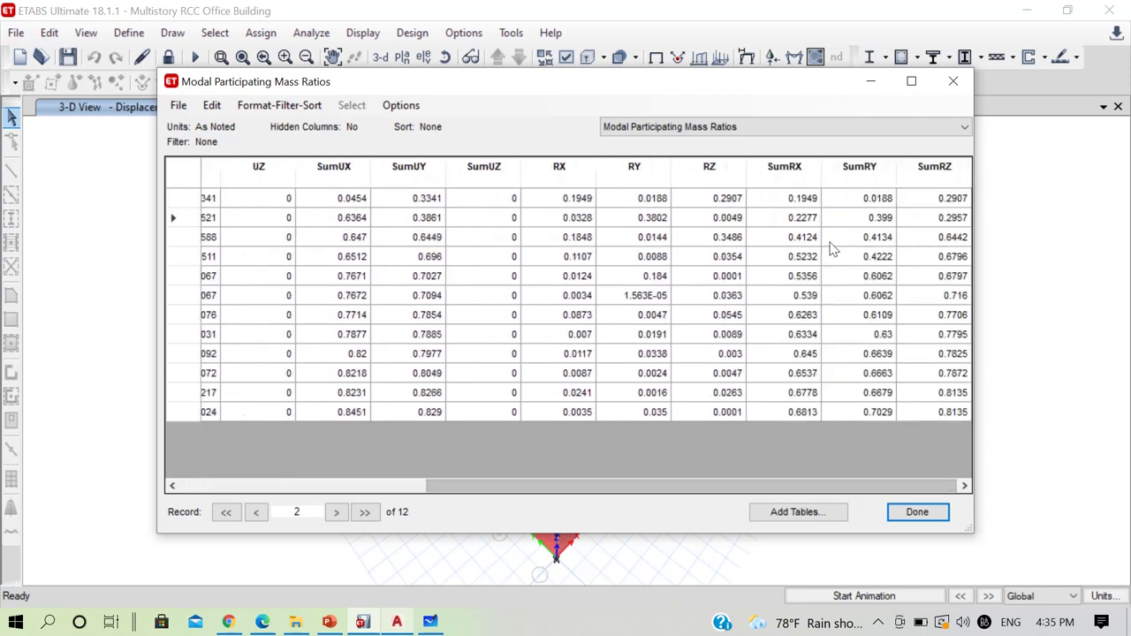
left_click(811, 243)
left_click(950, 243)
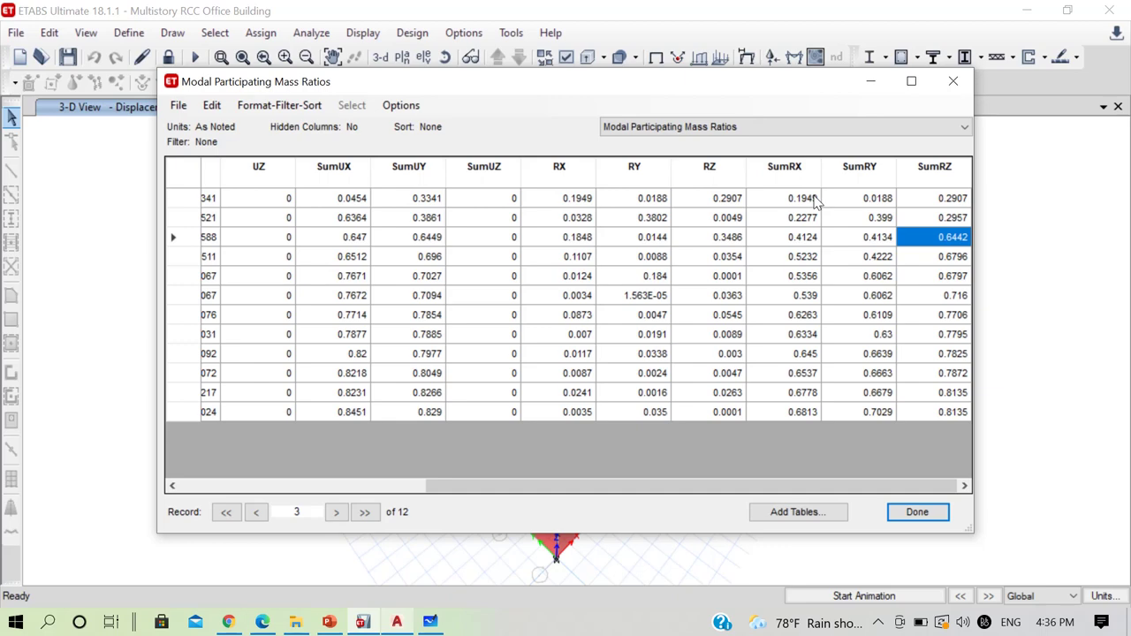
left_click(947, 86)
Switch to Microsoft Whiteboard and sketch a plain rectangle, a skewed one and an overlapping offset pair in orange beside the existing equations.
mouse_move(451, 398)
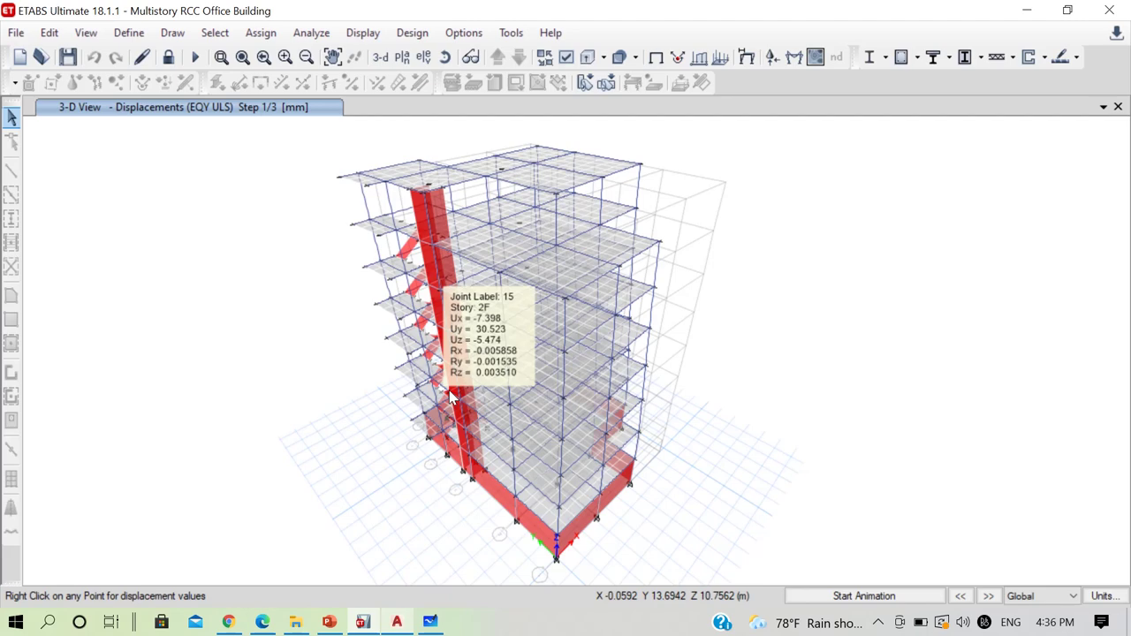
left_click(430, 621)
scroll(433, 515, "down", 3)
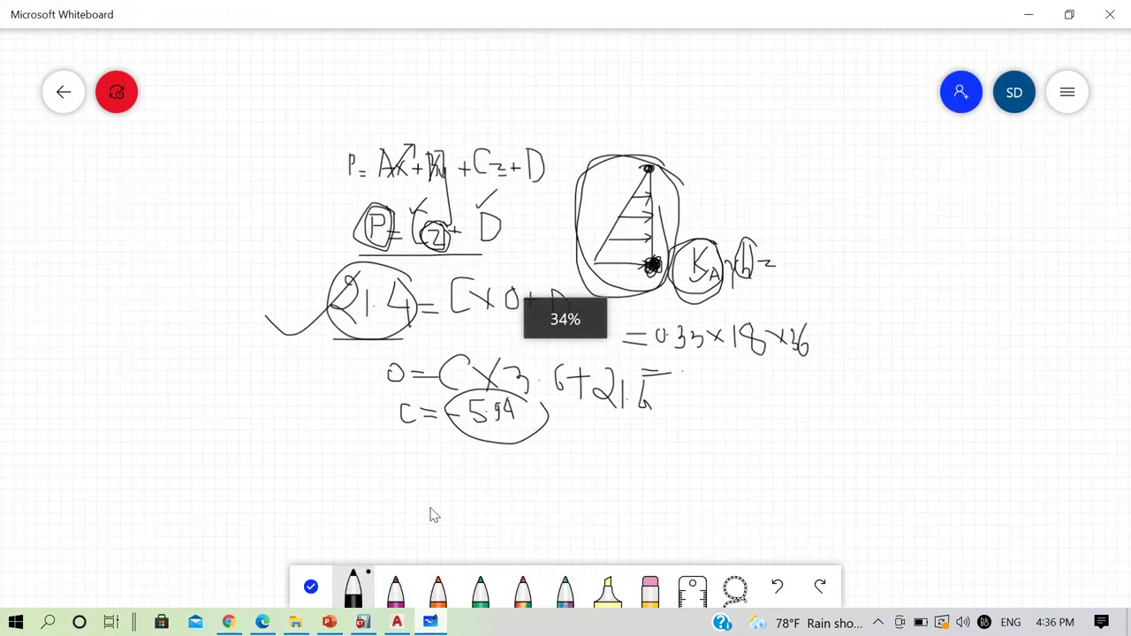
left_click(437, 588)
mouse_move(79, 288)
left_mouse_down()
mouse_move(76, 318)
mouse_move(144, 313)
mouse_move(145, 293)
mouse_move(77, 288)
left_mouse_up()
mouse_move(210, 286)
left_mouse_down()
mouse_move(278, 312)
mouse_move(284, 267)
mouse_move(207, 286)
left_mouse_up()
mouse_move(106, 381)
left_mouse_down()
mouse_move(106, 393)
mouse_move(146, 410)
mouse_move(151, 379)
mouse_move(97, 378)
mouse_move(98, 408)
mouse_move(155, 406)
mouse_move(162, 385)
left_mouse_up()
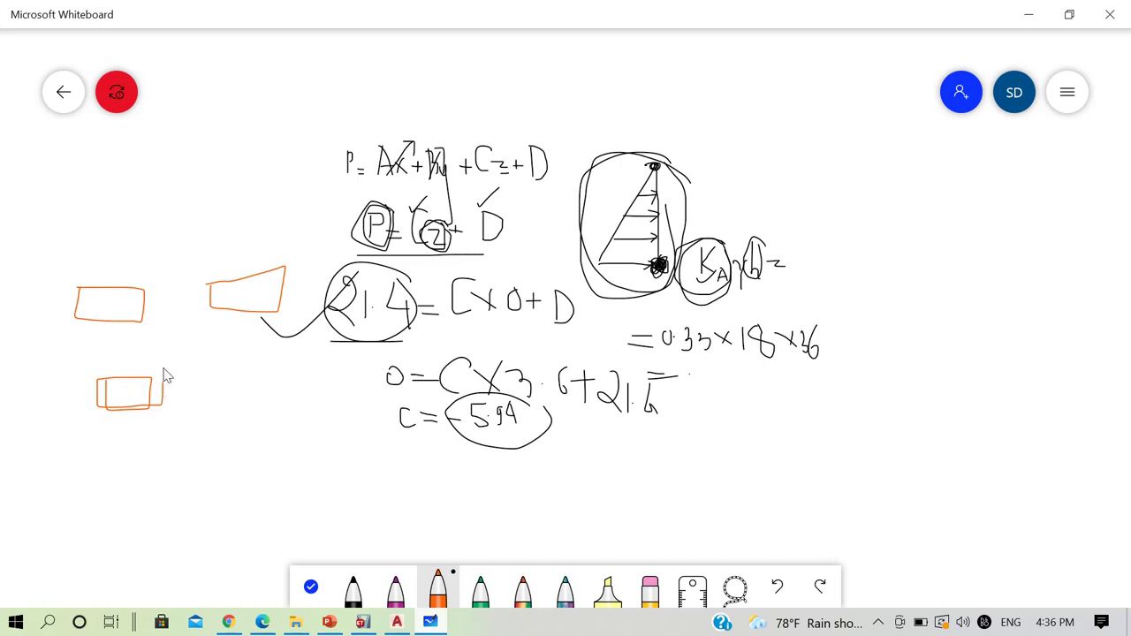
Draw an upright orange rectangle across each of the three sketched shapes.
mouse_move(105, 255)
left_mouse_down()
mouse_move(87, 350)
mouse_move(137, 261)
mouse_move(104, 260)
left_mouse_up()
mouse_move(232, 256)
left_mouse_down()
mouse_move(257, 338)
mouse_move(268, 317)
mouse_move(268, 251)
mouse_move(224, 248)
left_mouse_up()
mouse_move(118, 358)
left_mouse_down()
mouse_move(114, 445)
mouse_move(160, 434)
mouse_move(163, 355)
mouse_move(124, 356)
left_mouse_up()
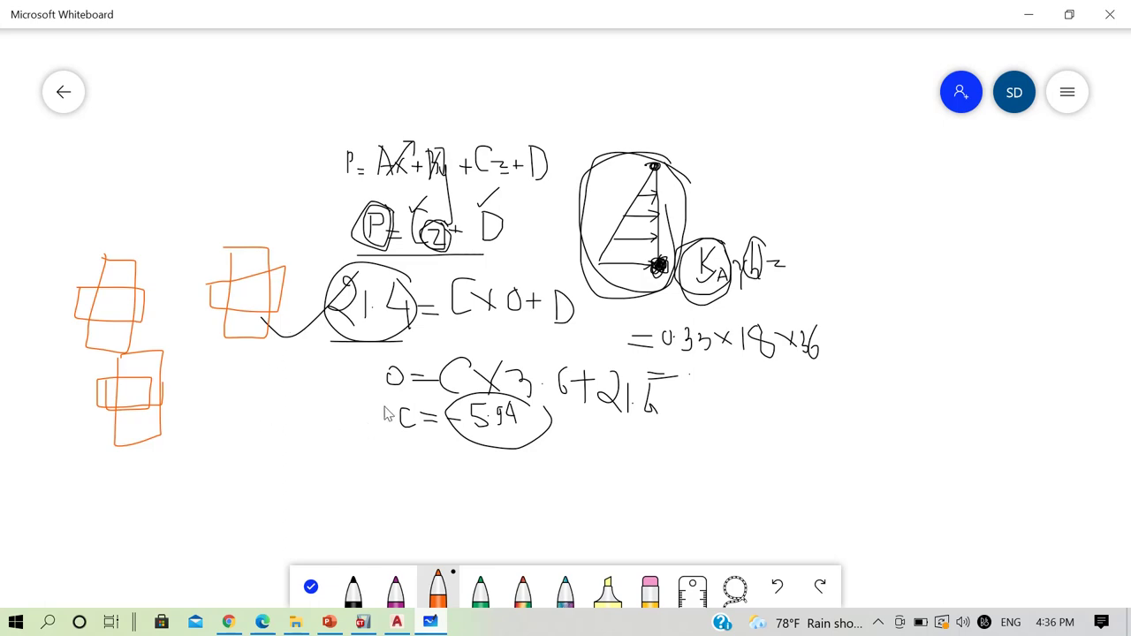
Return to ETABS and inspect the displacements of joints on story 5F in the EQY ULS deformed shape.
left_click(1045, 8)
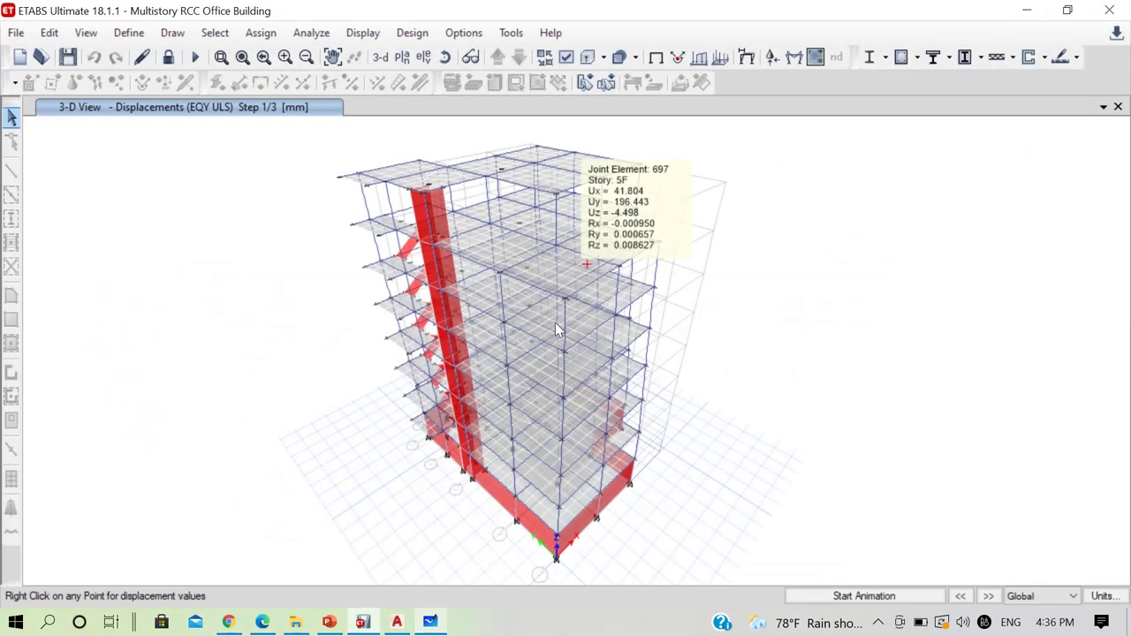
mouse_move(638, 294)
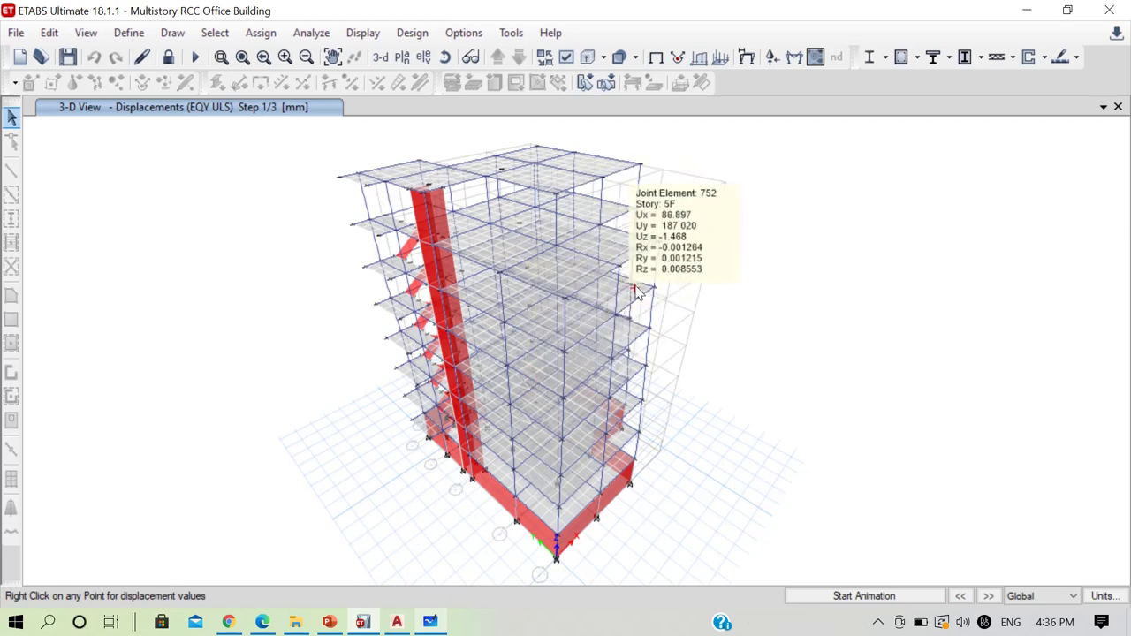
mouse_move(524, 330)
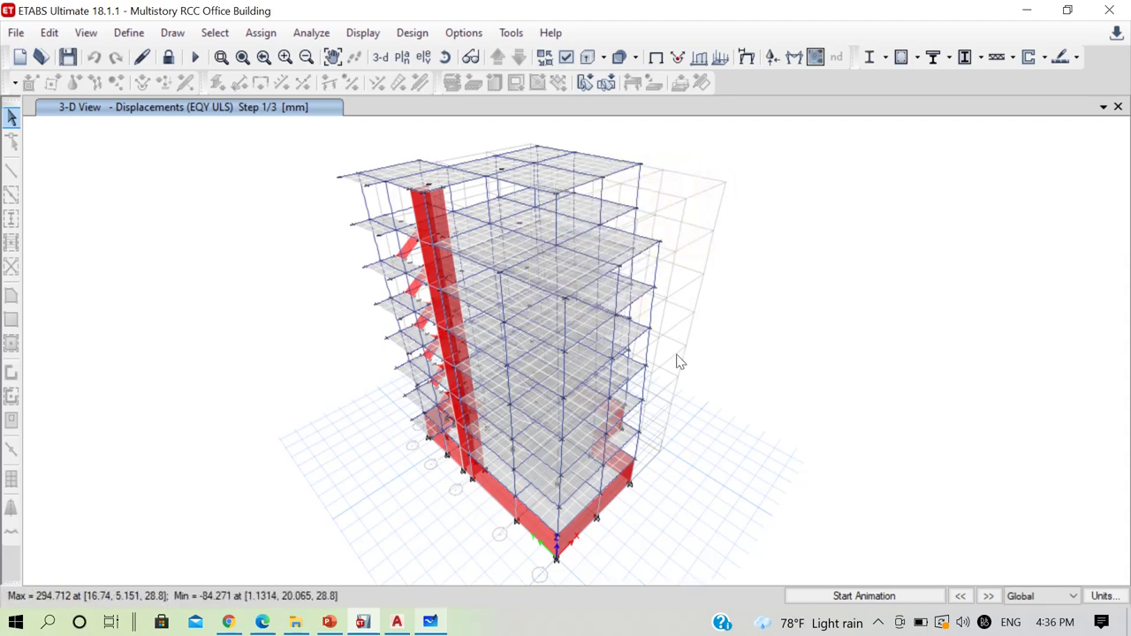
Inspect the joint displacements and rotations on stories 4F and 5F in the EQY ULS deformed shape.
mouse_move(541, 391)
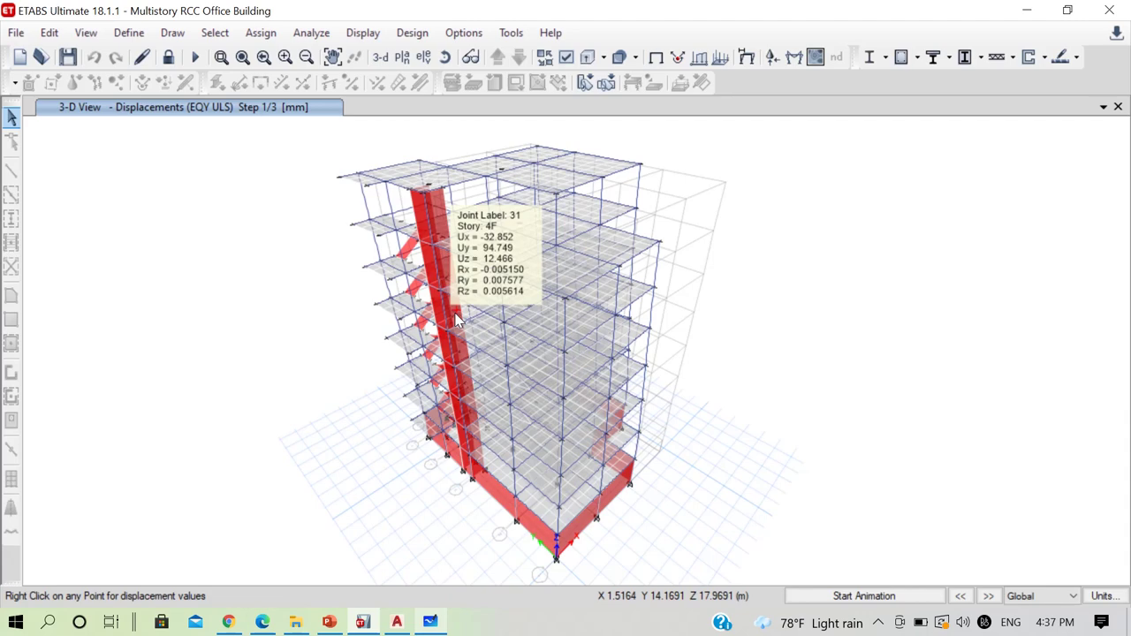
mouse_move(444, 263)
mouse_move(511, 251)
mouse_move(490, 267)
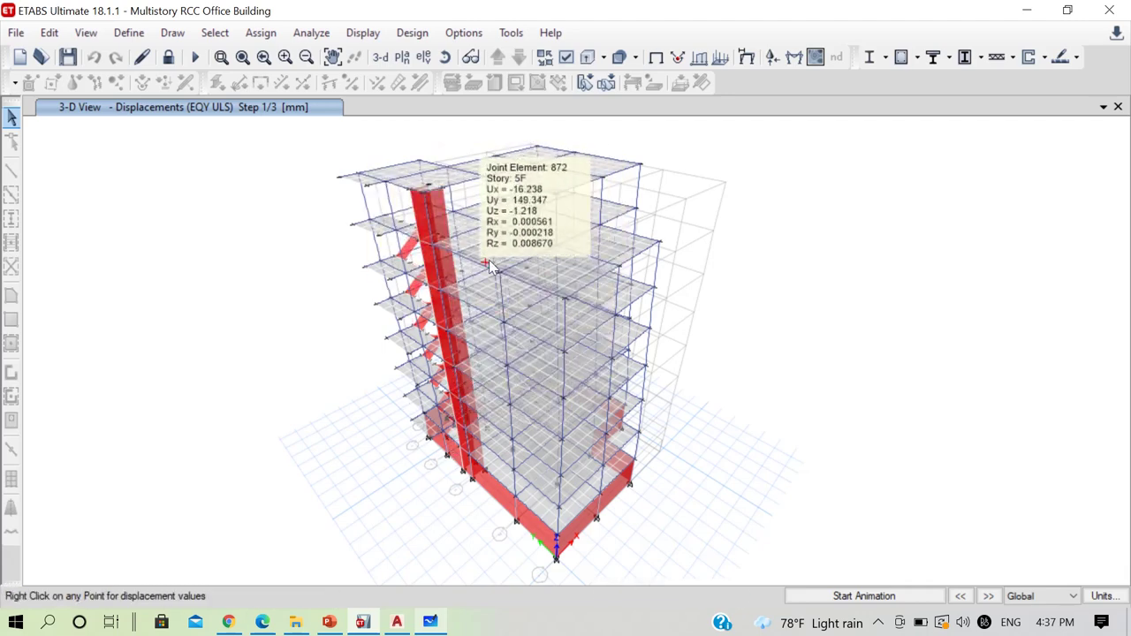
mouse_move(562, 215)
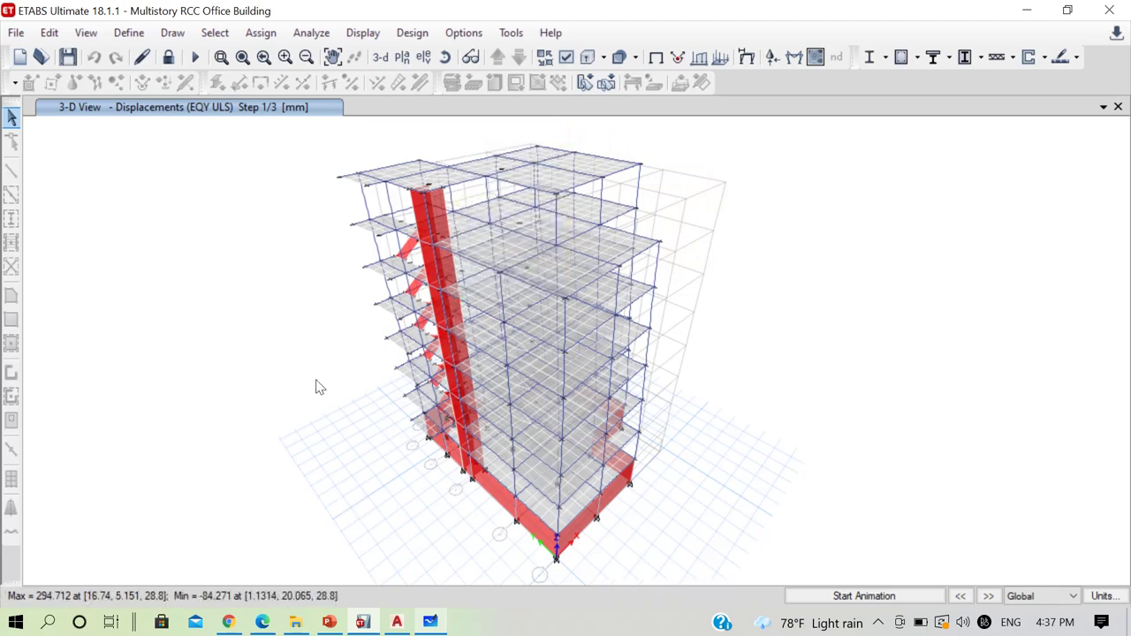
Open the Modal Participating Mass Ratios table, examine the SumRZ value of mode 1, and close the table.
key("ctrl+t")
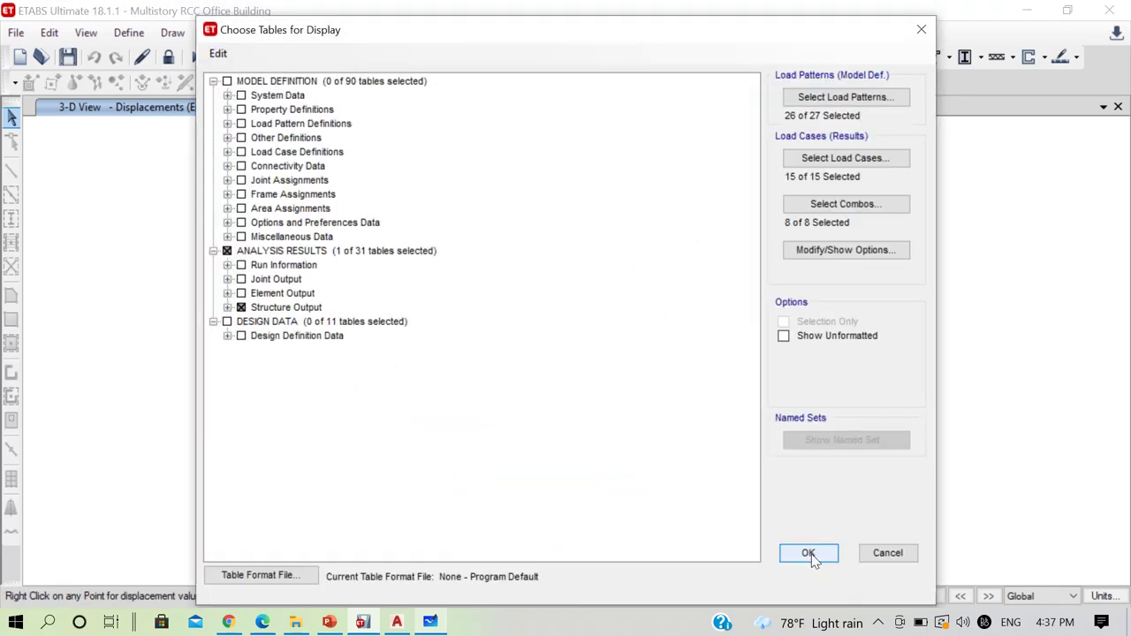
left_click(809, 554)
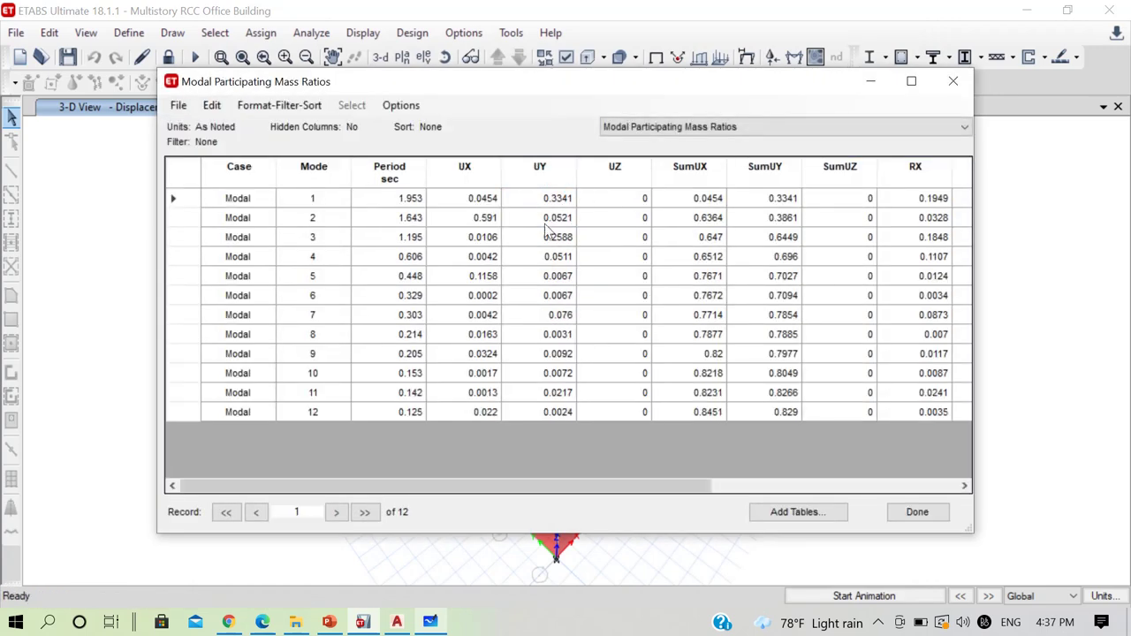
left_click_drag(568, 491, 972, 380)
left_click(948, 198)
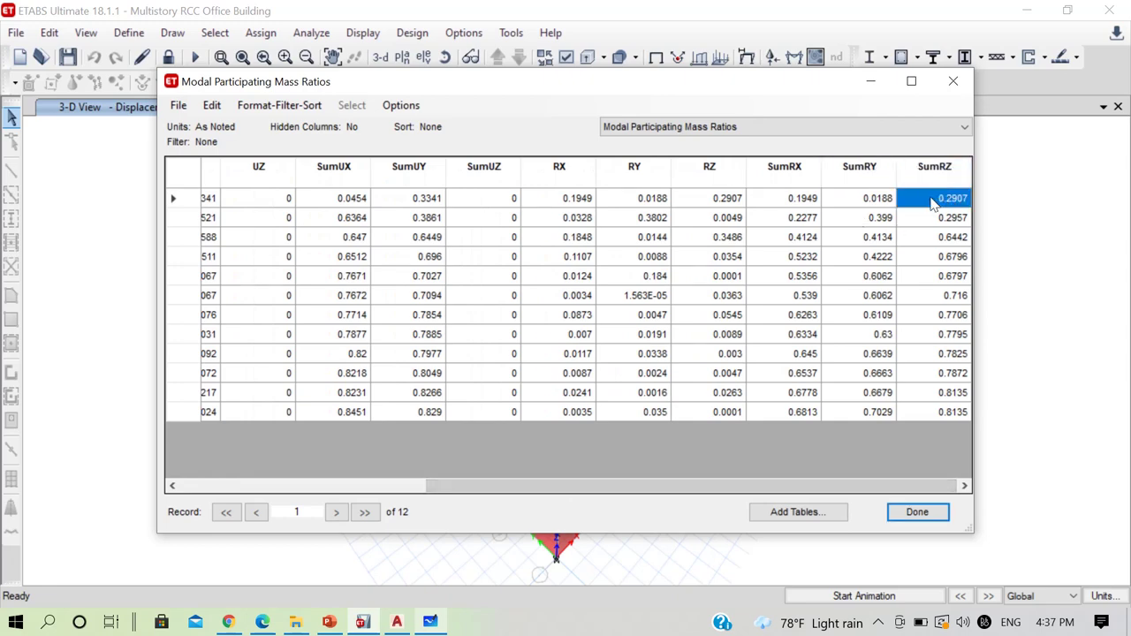
left_click(952, 81)
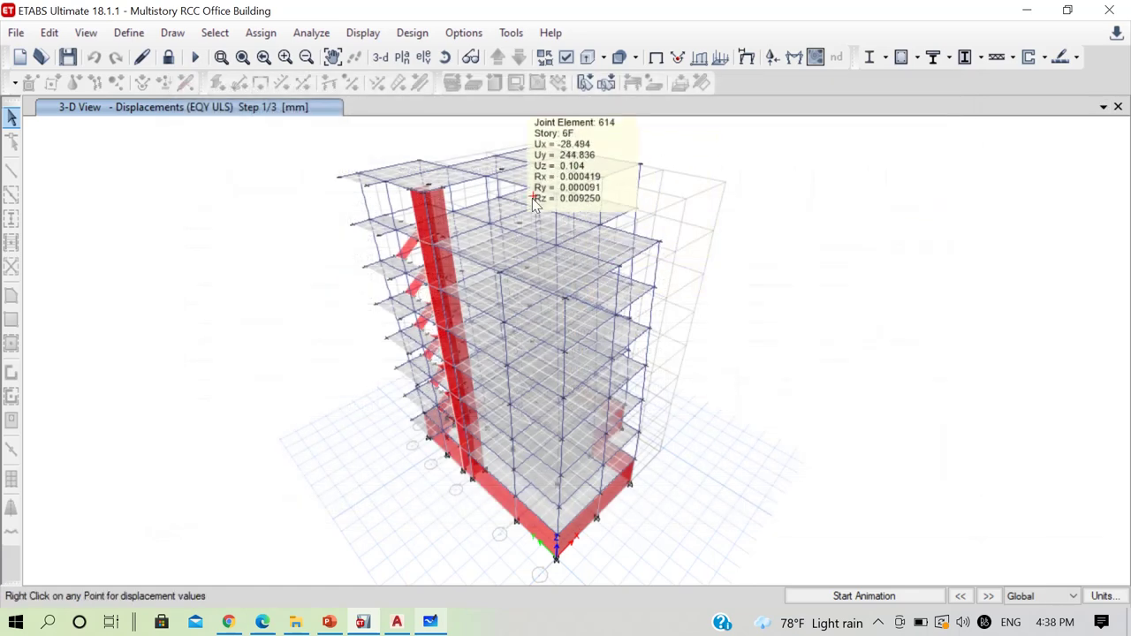
Show the deformed shape in the plan view of story 7F.
left_click(401, 57)
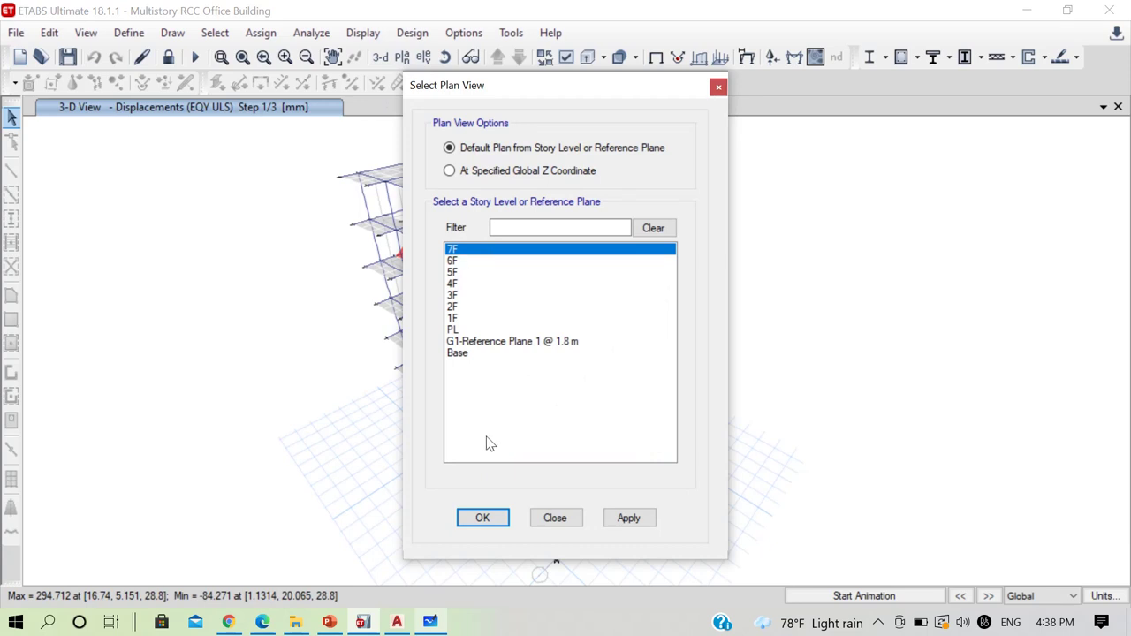
left_click(483, 518)
mouse_move(646, 305)
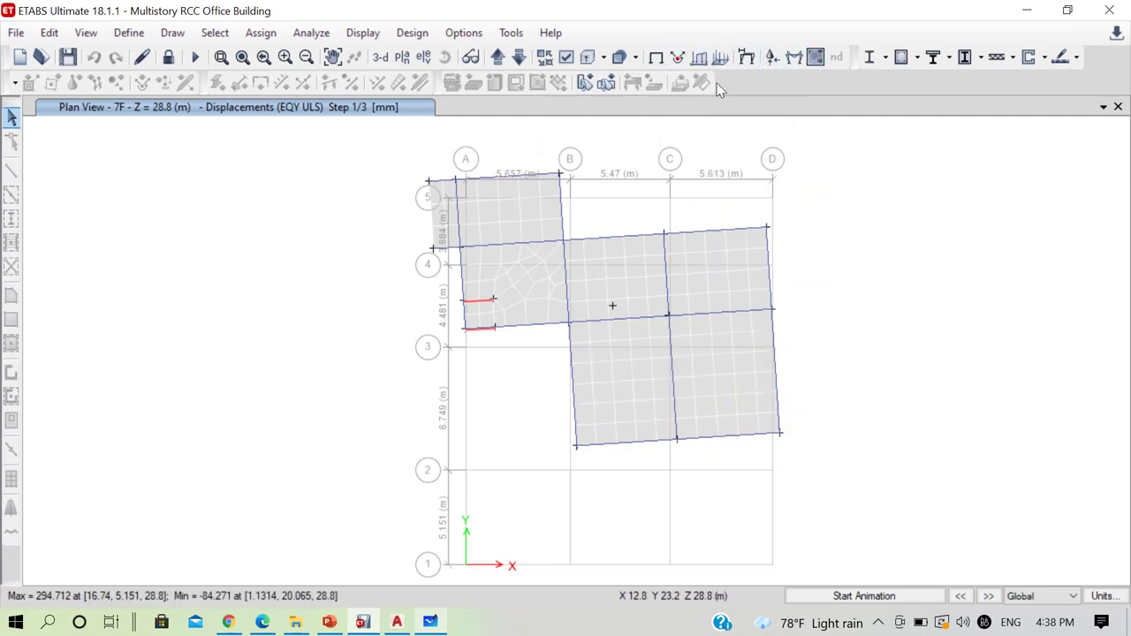
Display the EQX ULS deformed shape on the 7F plan.
left_click(746, 56)
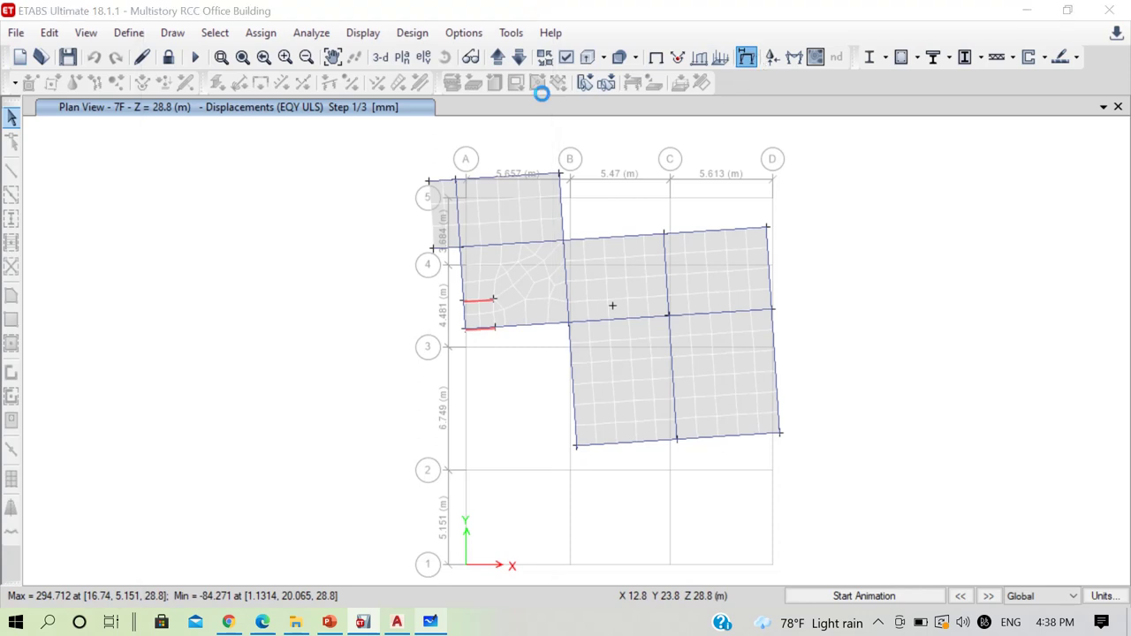
left_click_drag(811, 32, 131, 33)
left_click(123, 114)
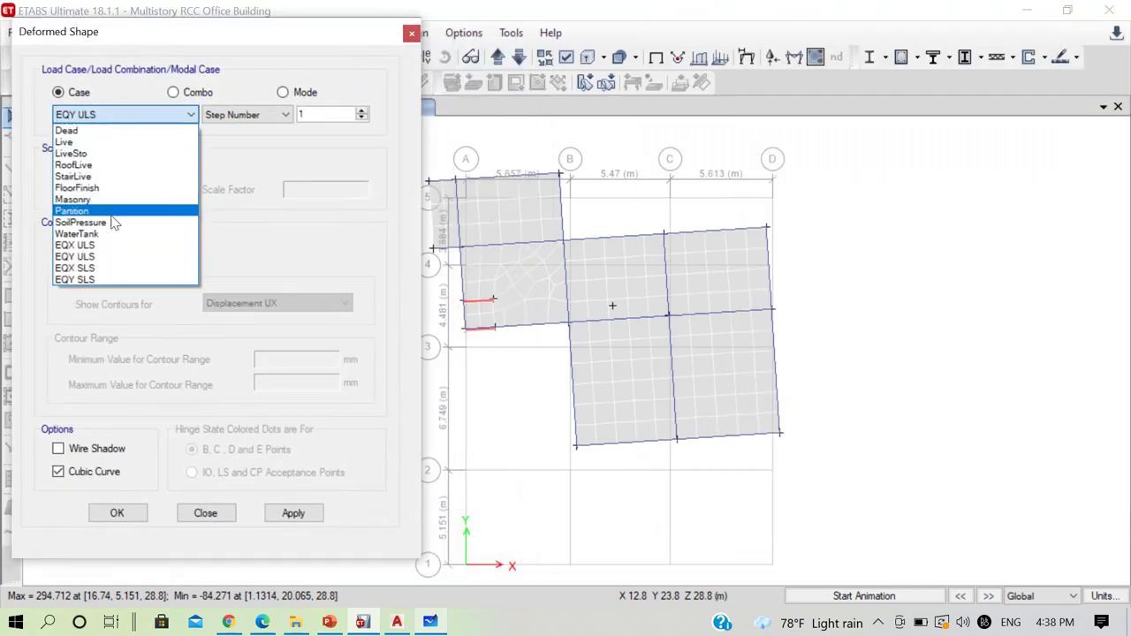
left_click(98, 244)
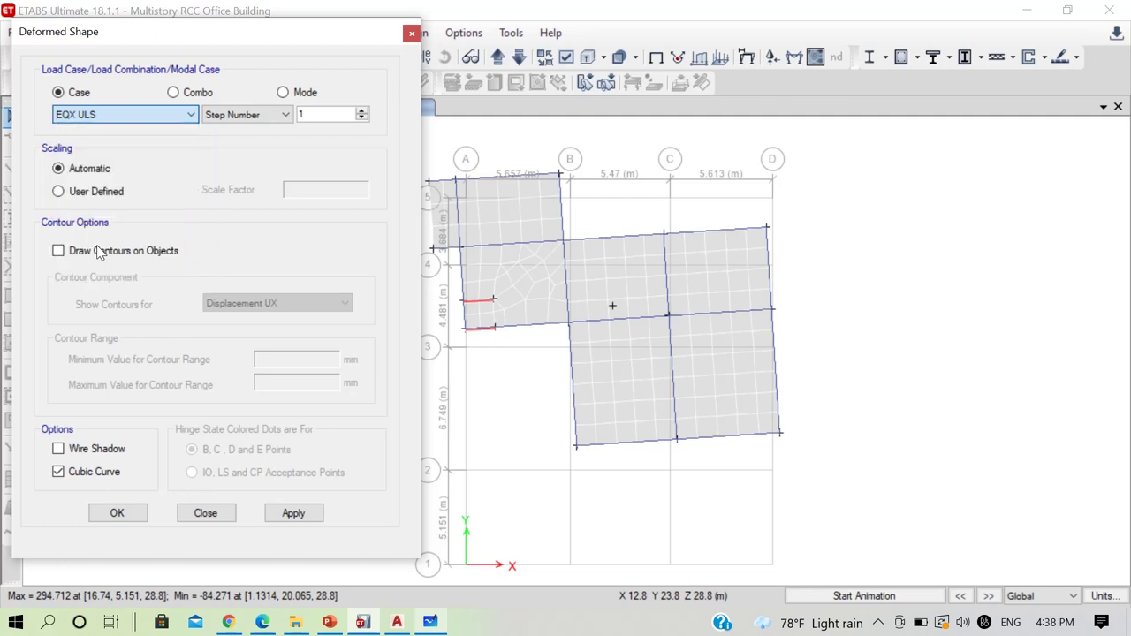
left_click(317, 518)
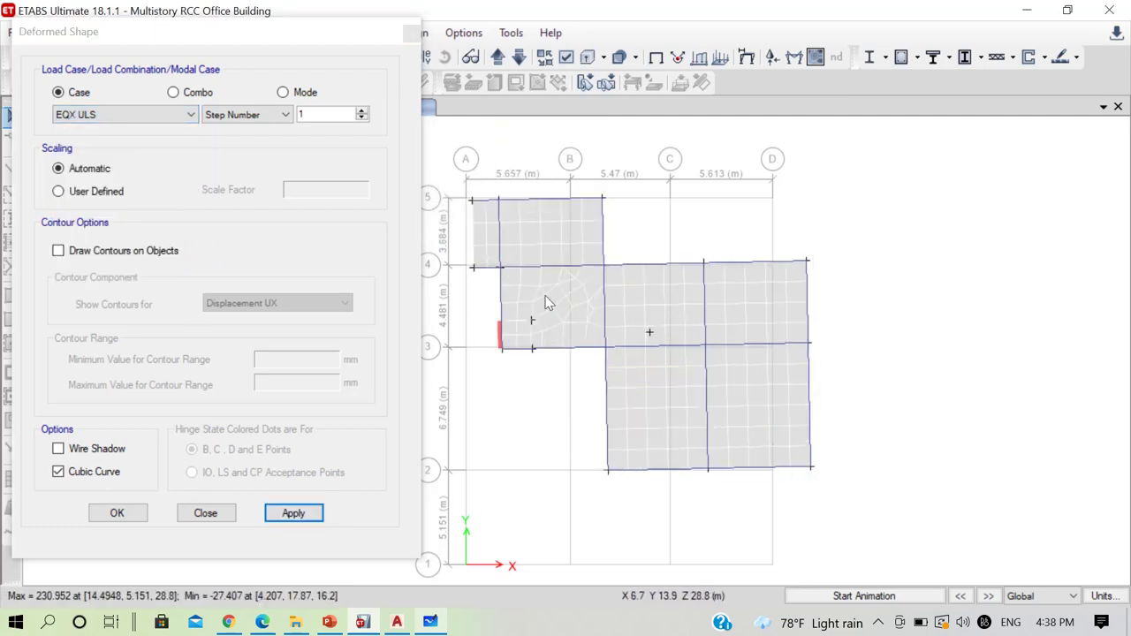
Switch the 7F plan's deformed shape back to the EQY ULS load case.
left_click(106, 115)
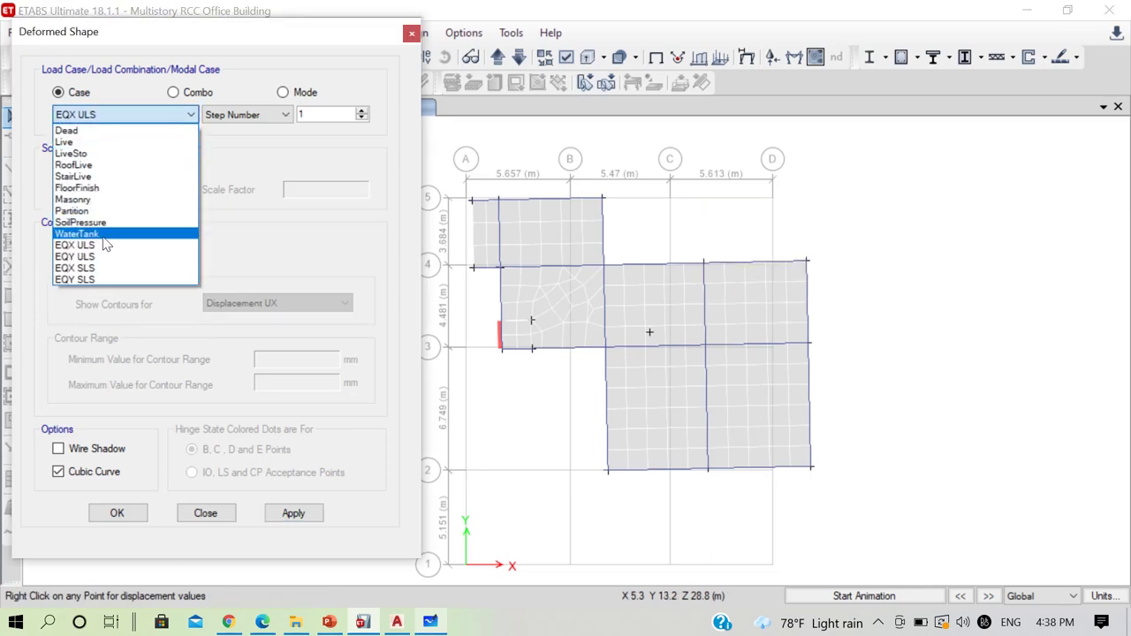
left_click(94, 258)
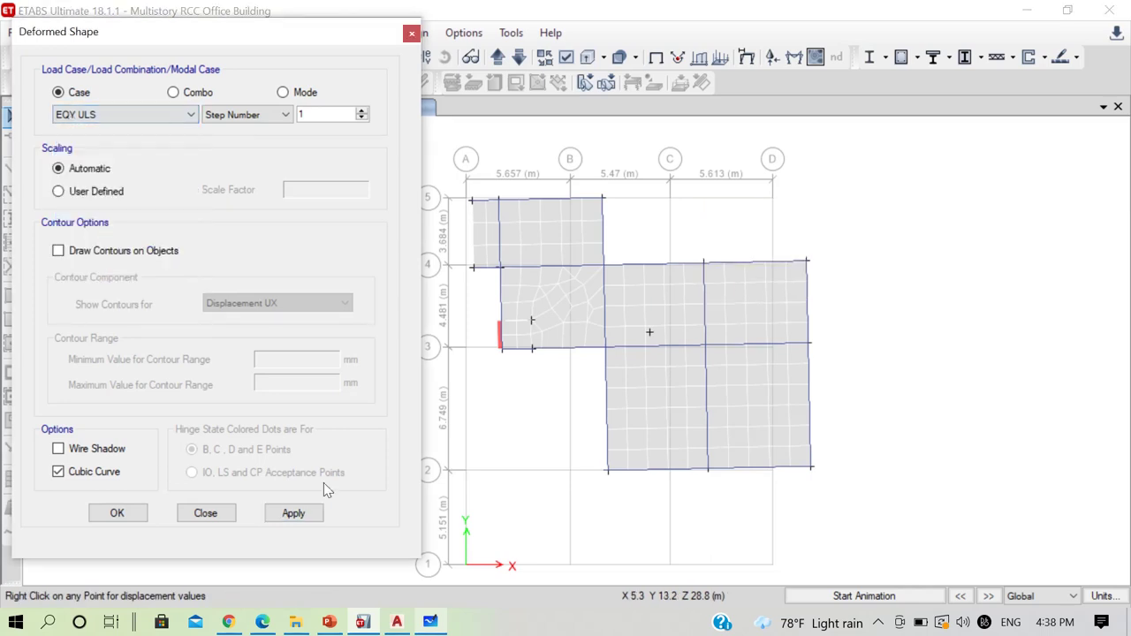
left_click(308, 516)
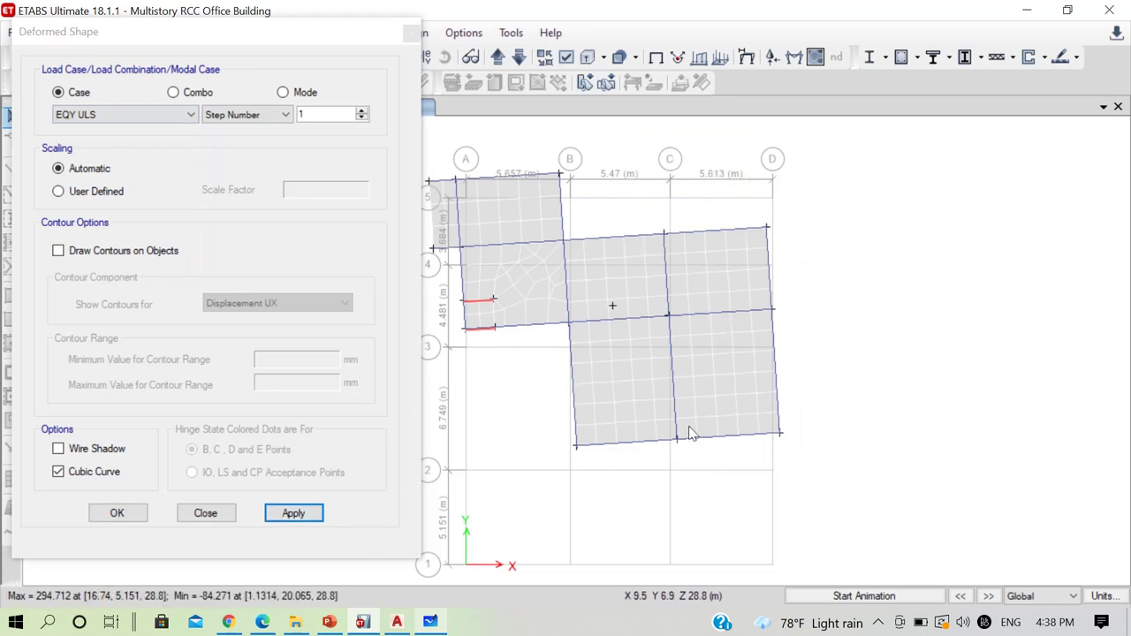
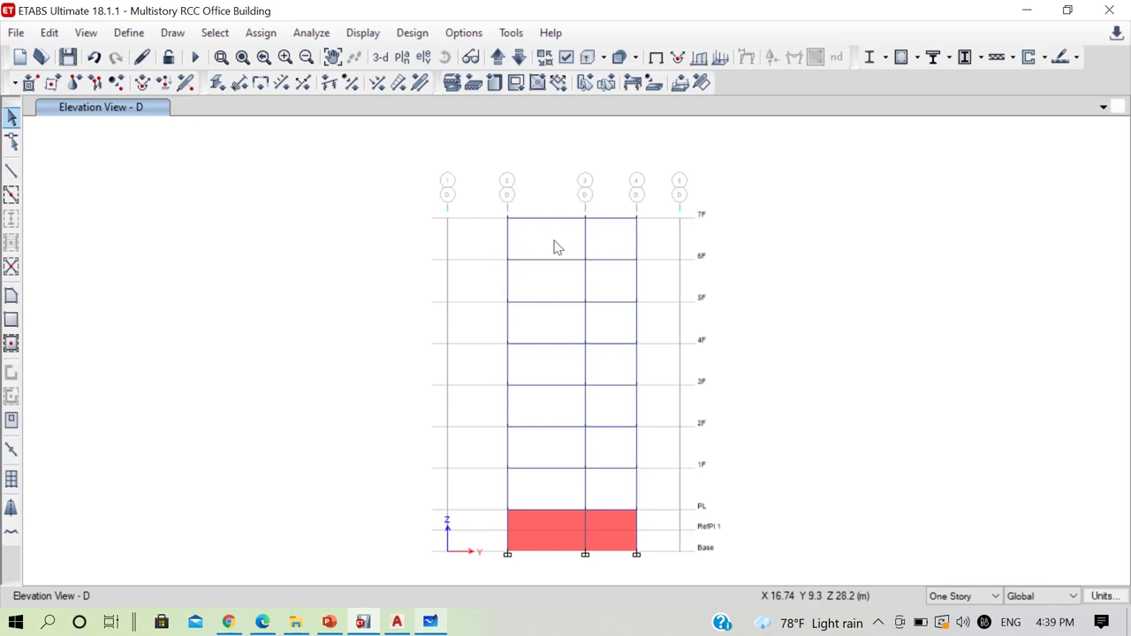
In elevation D, divide the PL and 1F beams between grids 2 and 3 into 3 frame objects each.
scroll(554, 505, "up", 3)
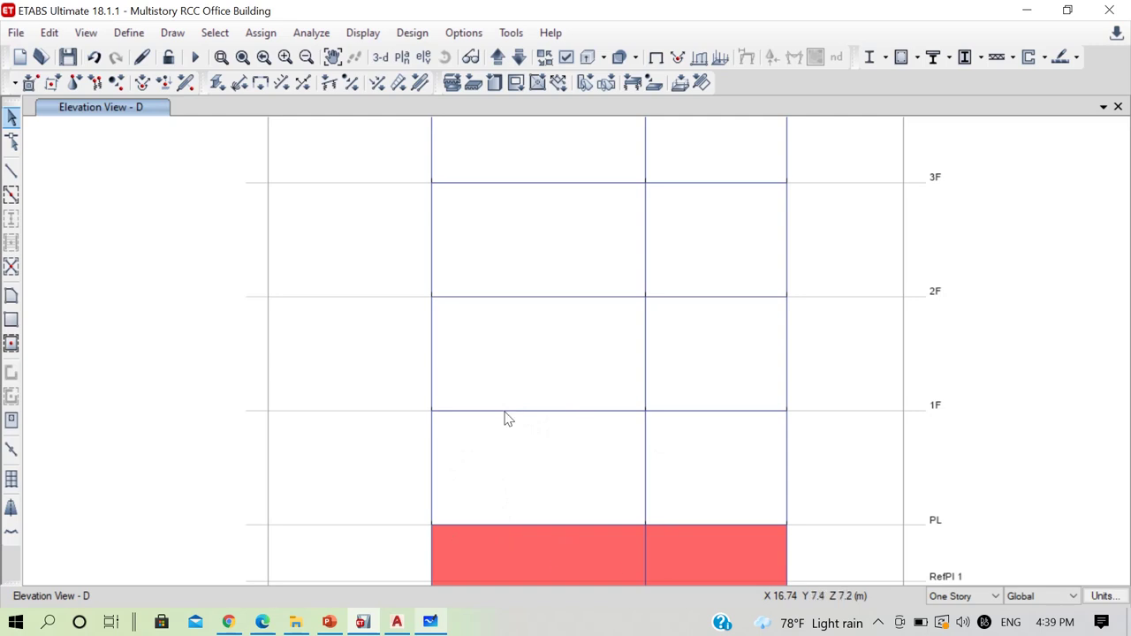
left_click(536, 528)
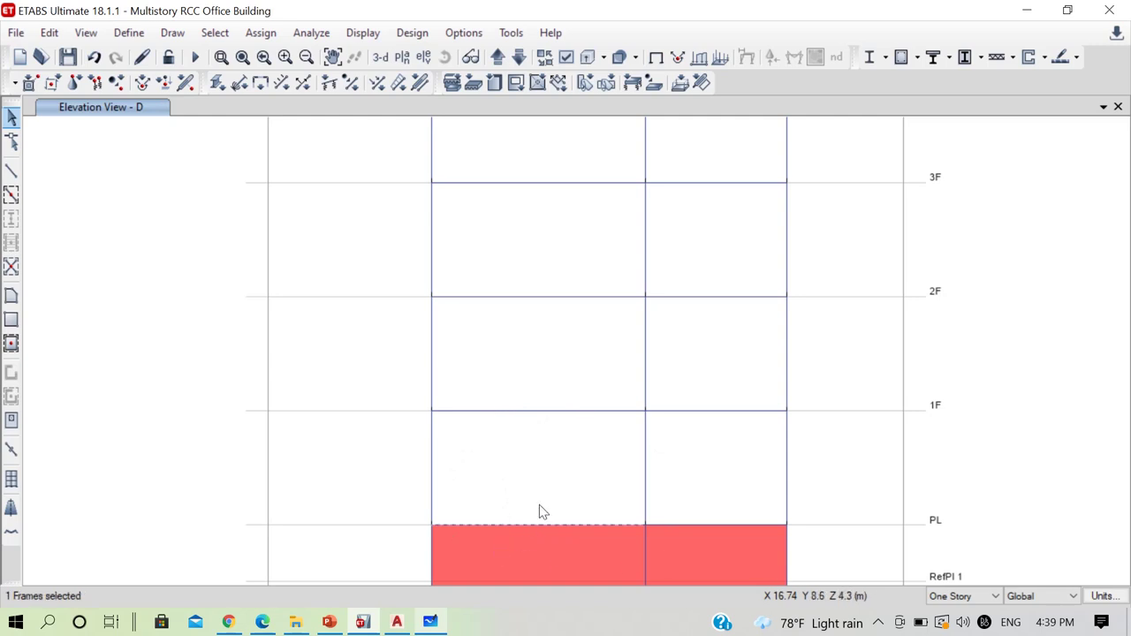
left_click(547, 413)
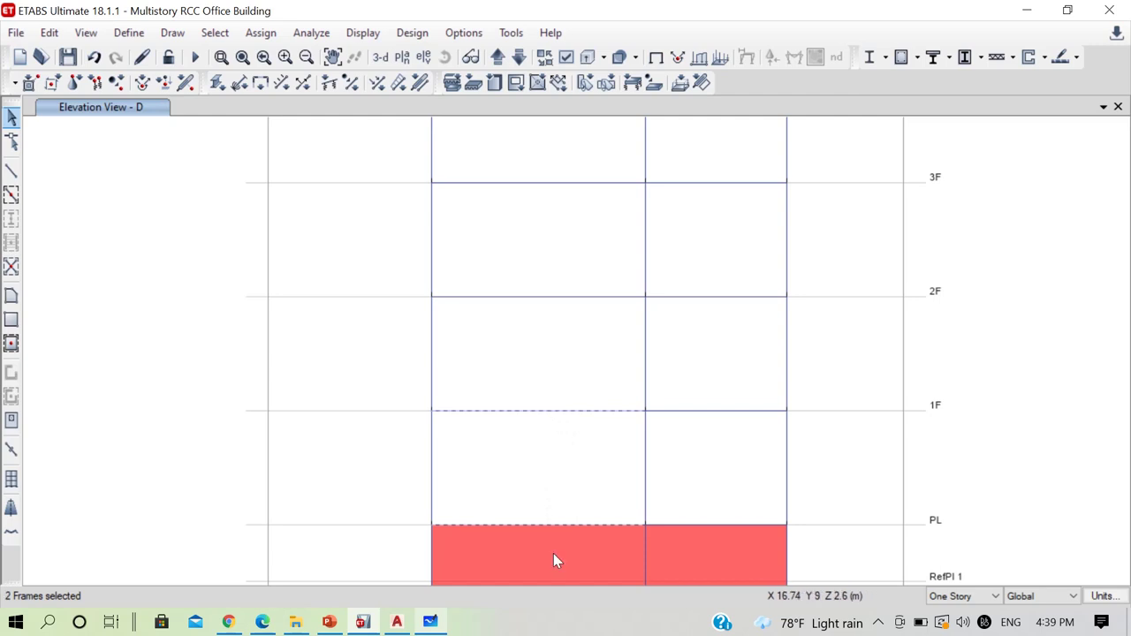
left_click(49, 33)
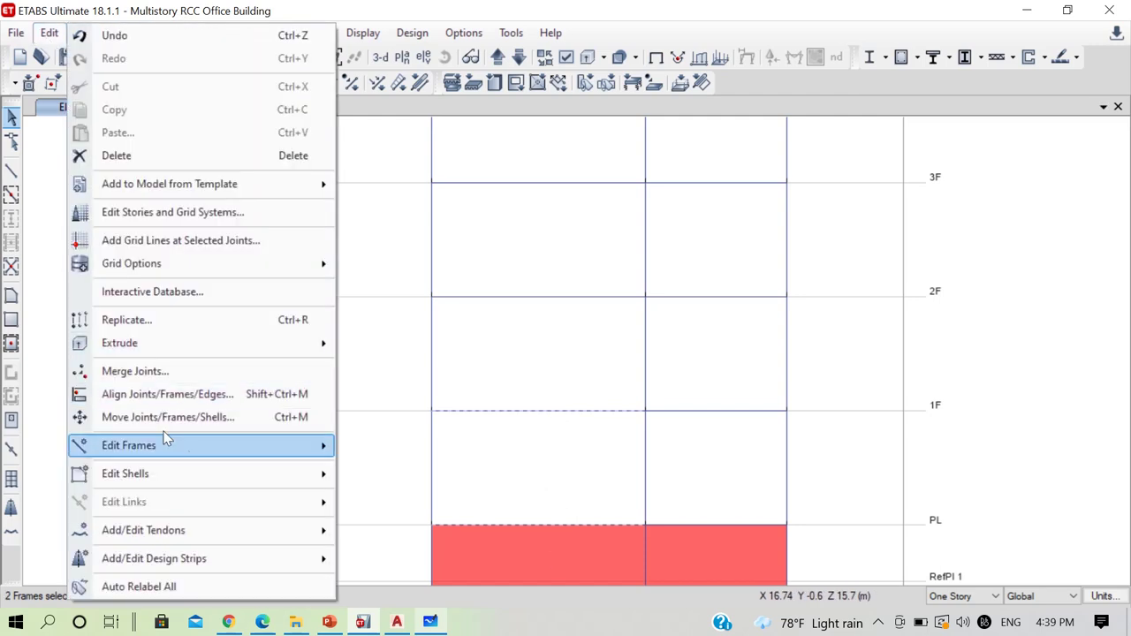
mouse_move(245, 455)
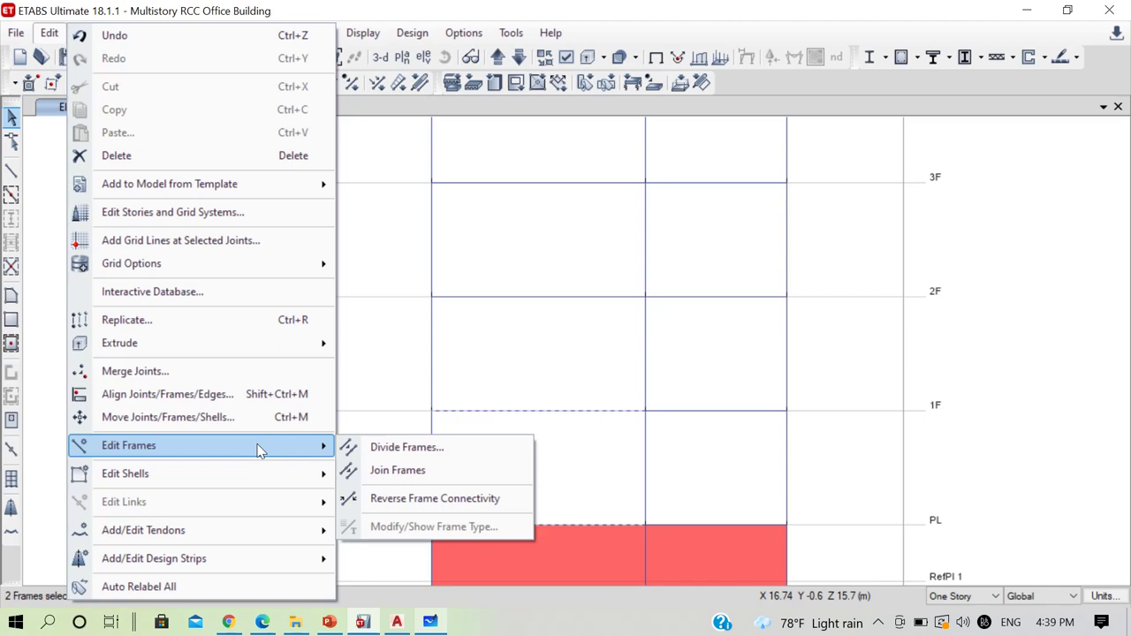
left_click(380, 448)
left_click_drag(545, 229, 184, 164)
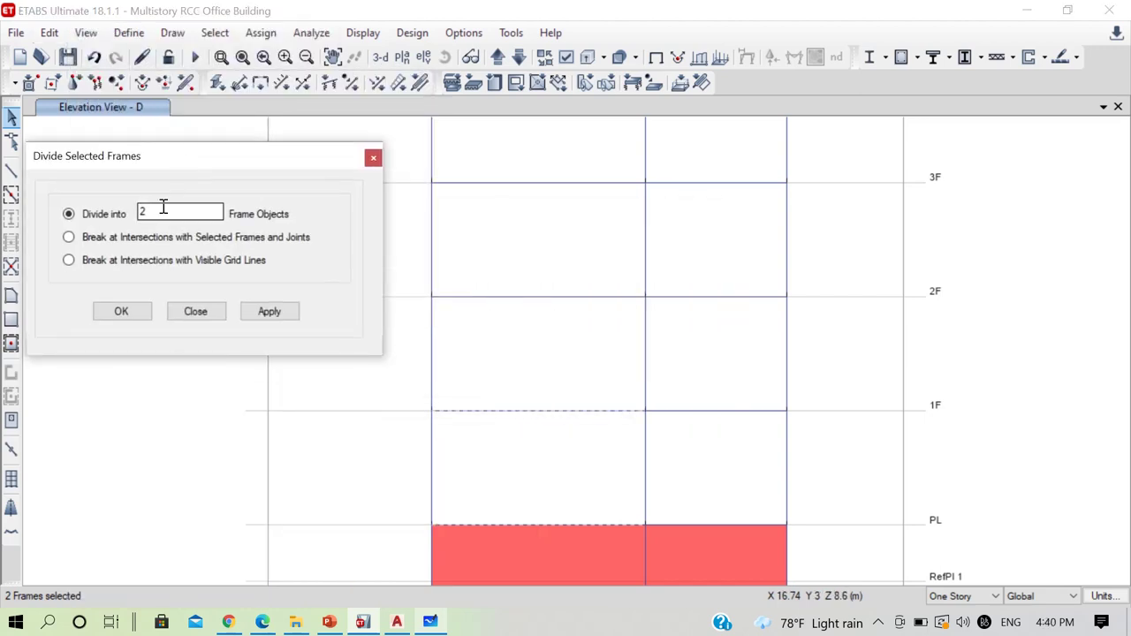
left_click_drag(162, 209, 135, 200)
type("3")
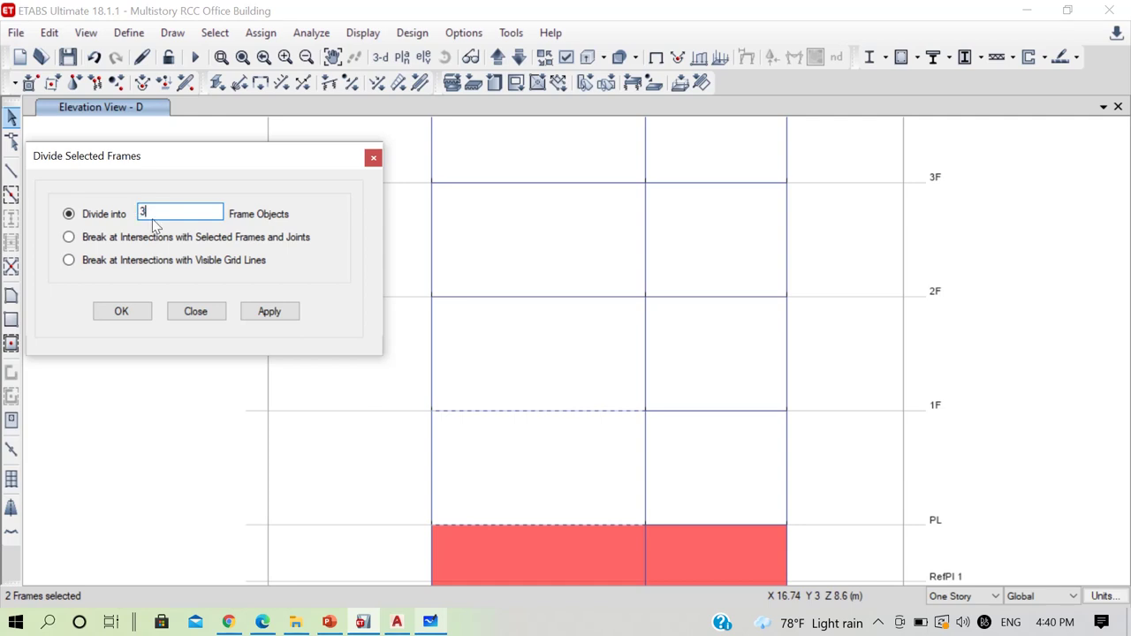
left_click(133, 316)
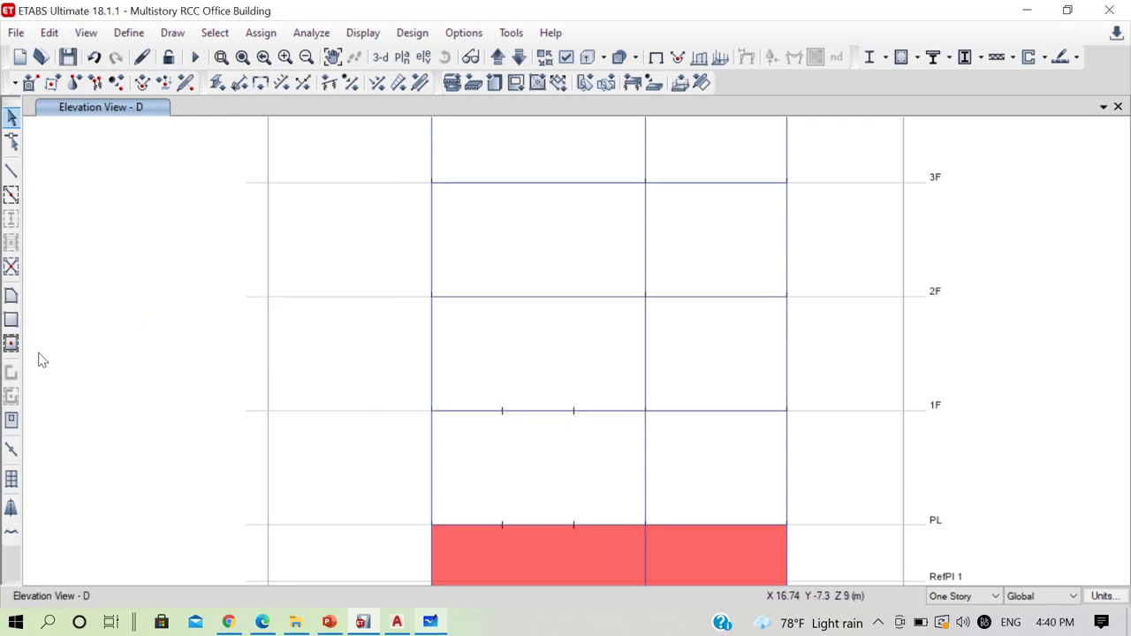
Draw a rectangular wall with the Shear Wall property between PL and 1F, spanning the middle third of the divided beams.
left_click(11, 323)
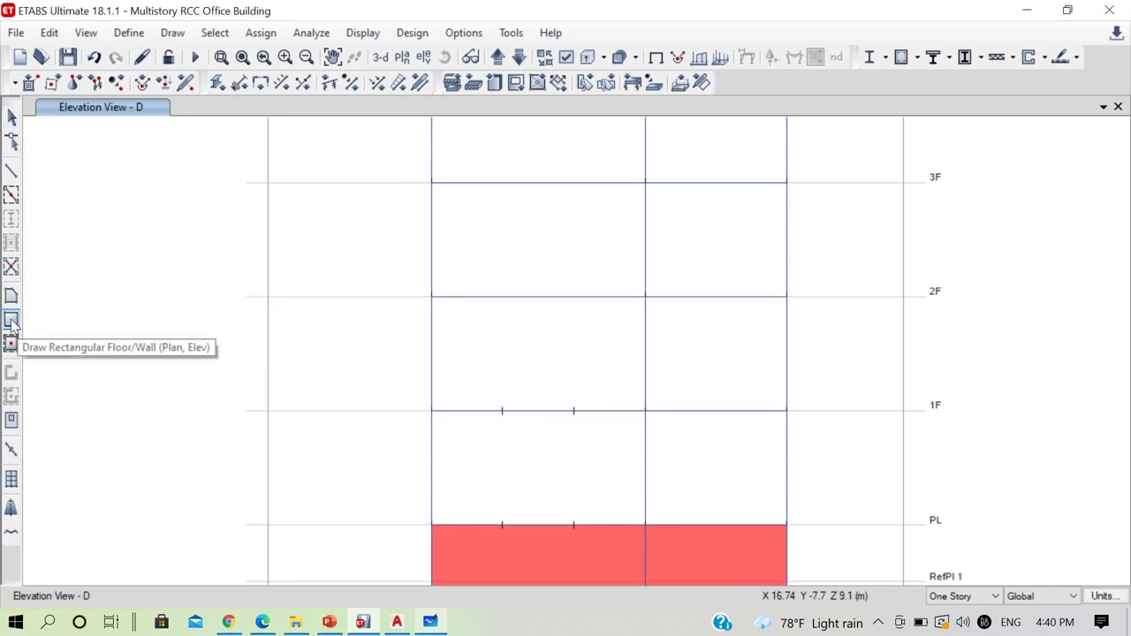
left_click(1078, 191)
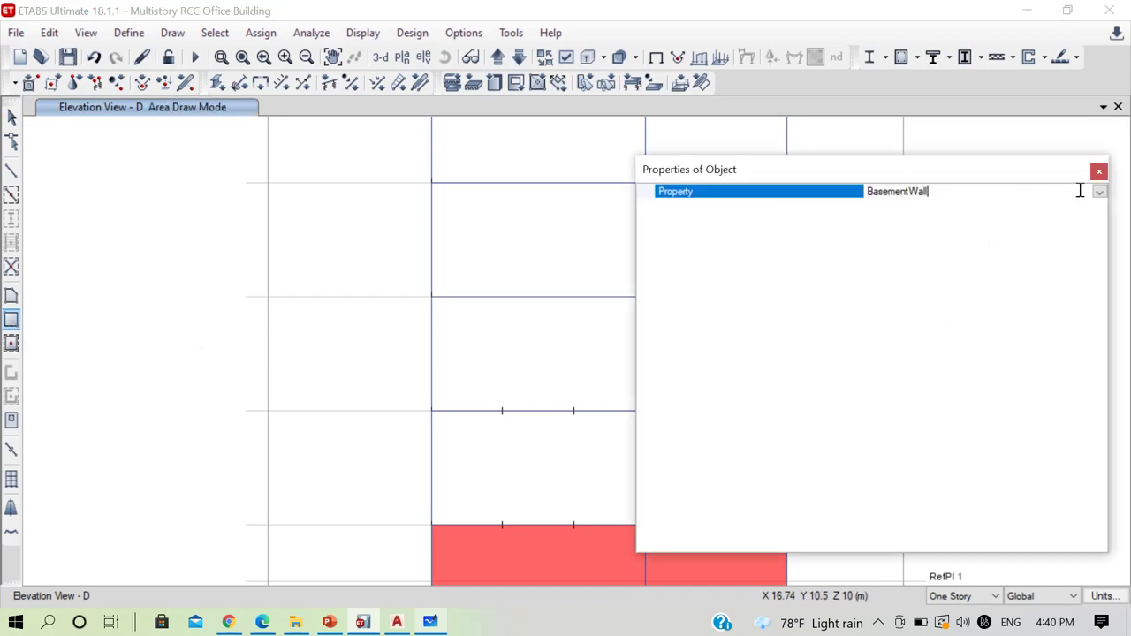
left_click(1098, 191)
left_click(902, 243)
left_click_drag(860, 172, 34, 57)
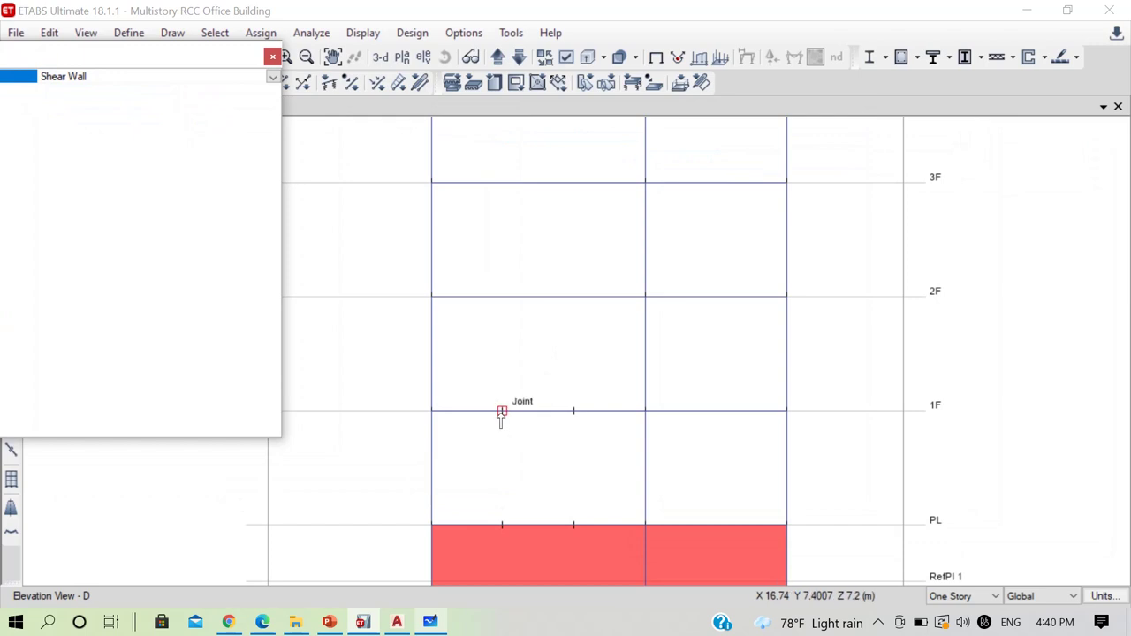
left_click(502, 411)
left_click(574, 525)
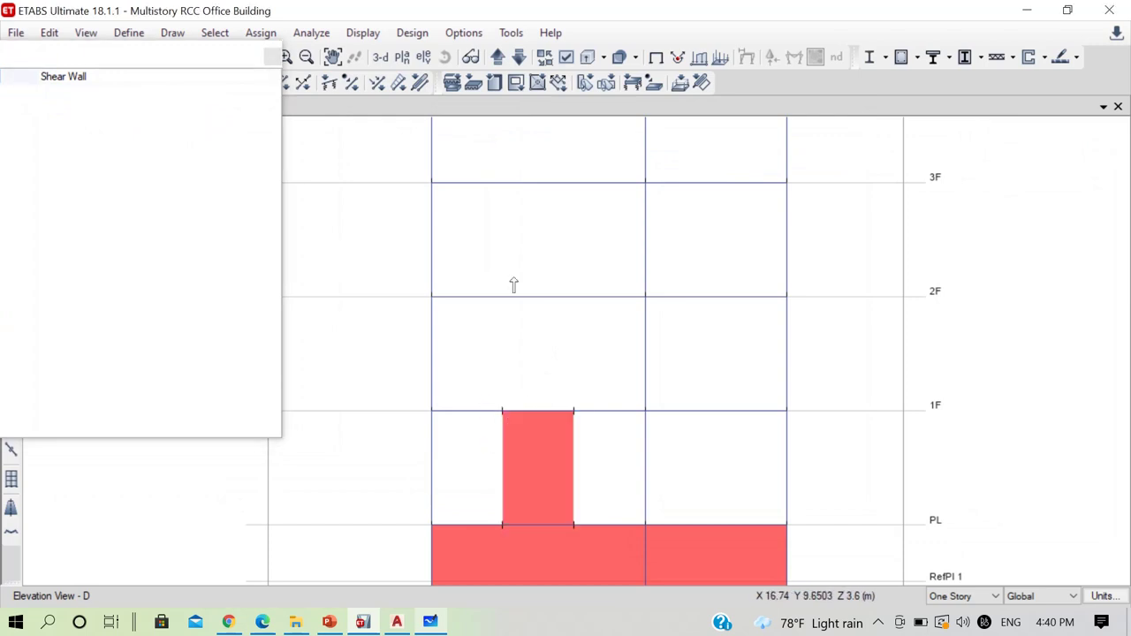
scroll(538, 371, "down", 5)
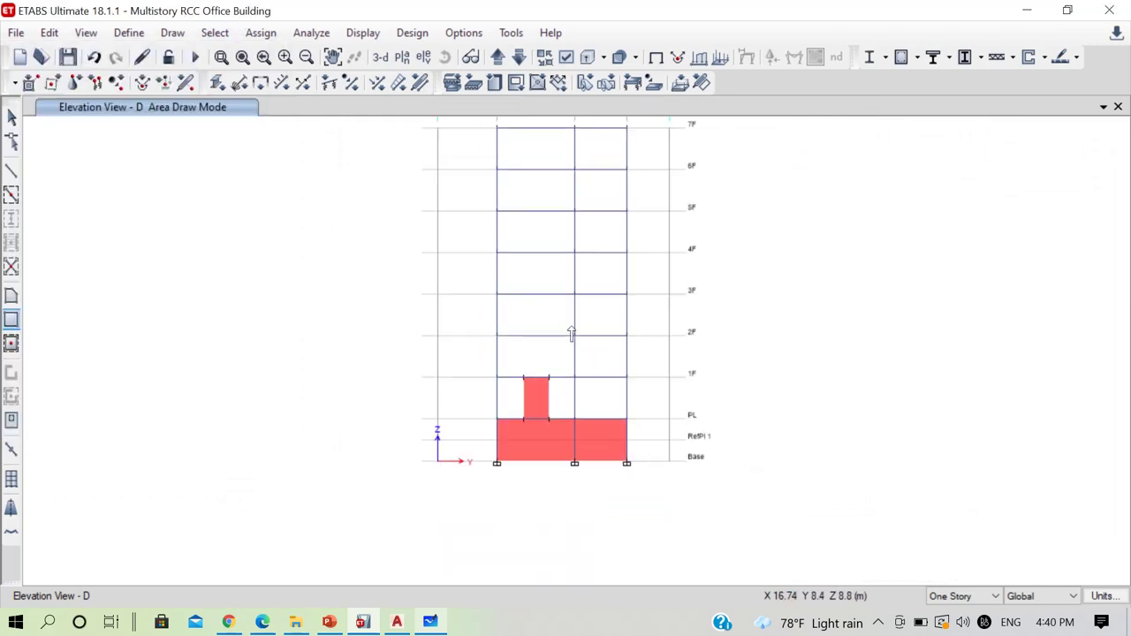
key("Escape")
Replicate the new shear wall panel on stories 2F through 7F.
middle_click_drag(603, 246, 571, 315)
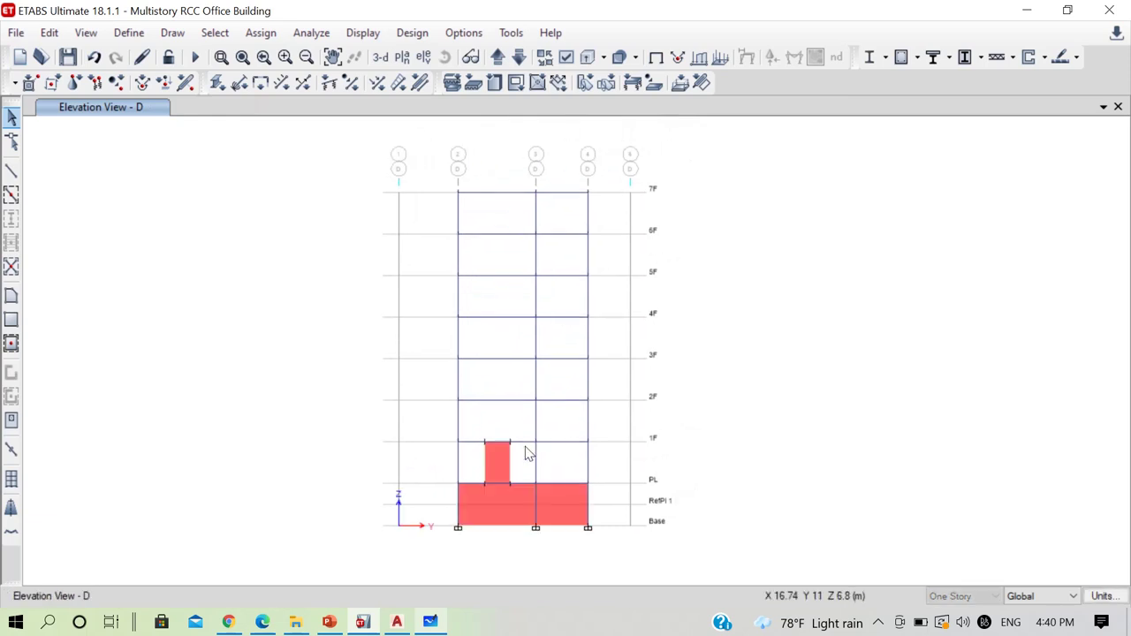
left_click(499, 467)
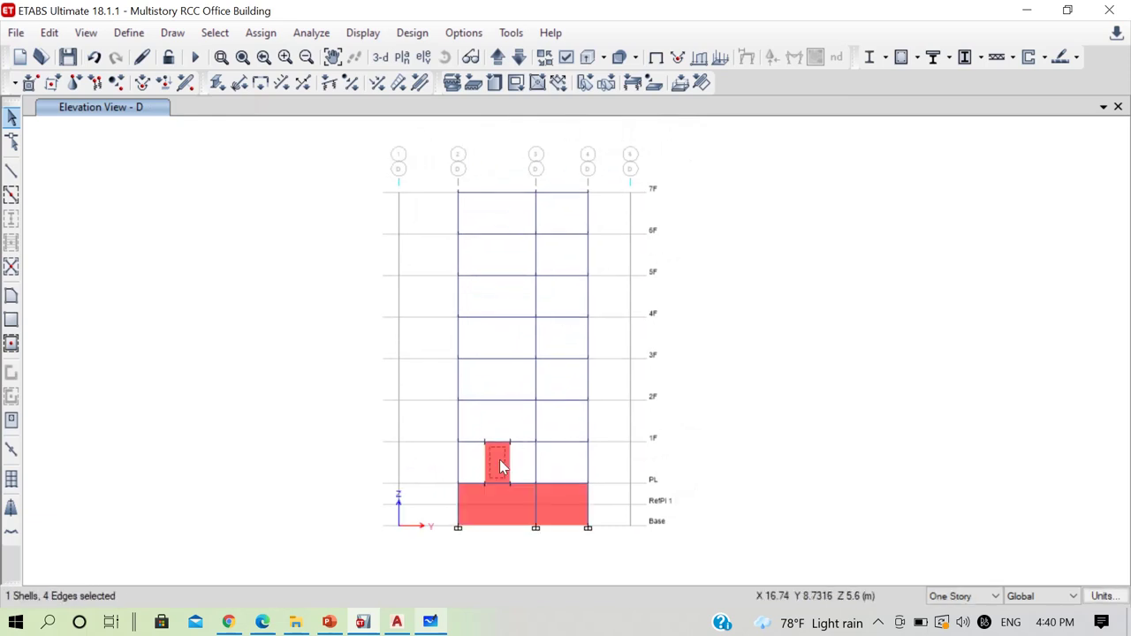
key("ctrl+r")
left_click_drag(535, 107, 910, 96)
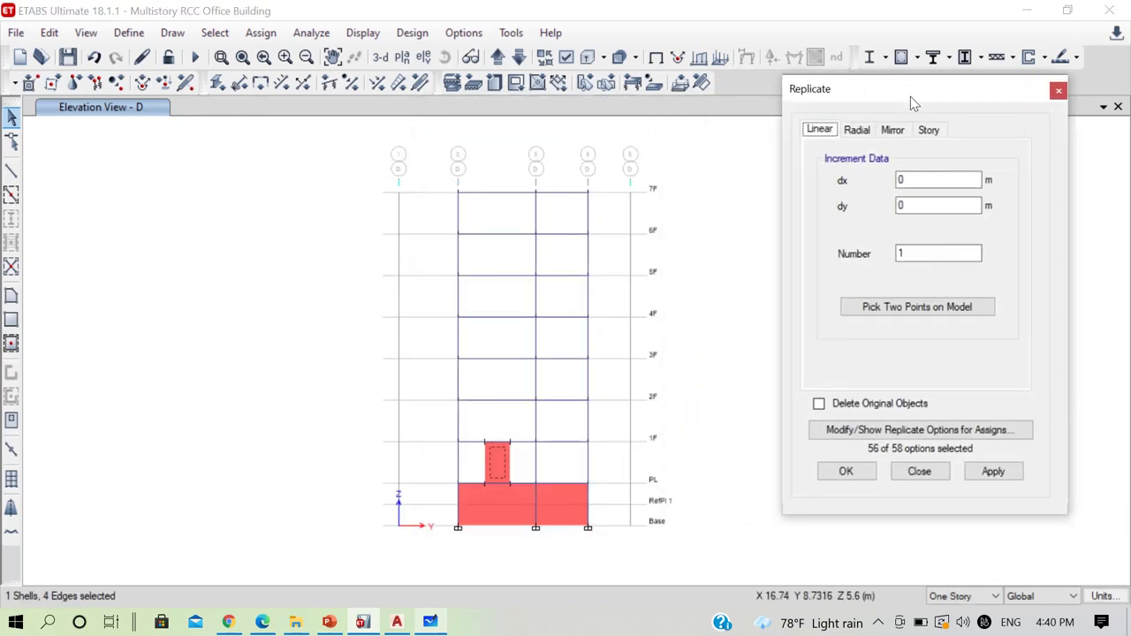
left_click(928, 130)
left_click_drag(853, 240, 878, 200)
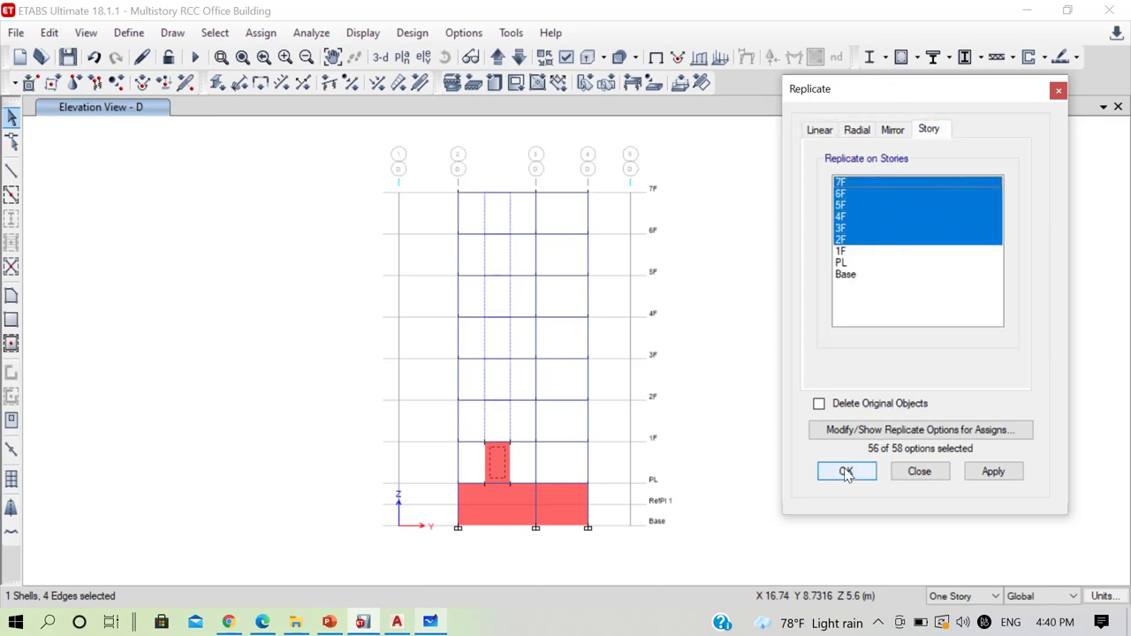
left_click(846, 471)
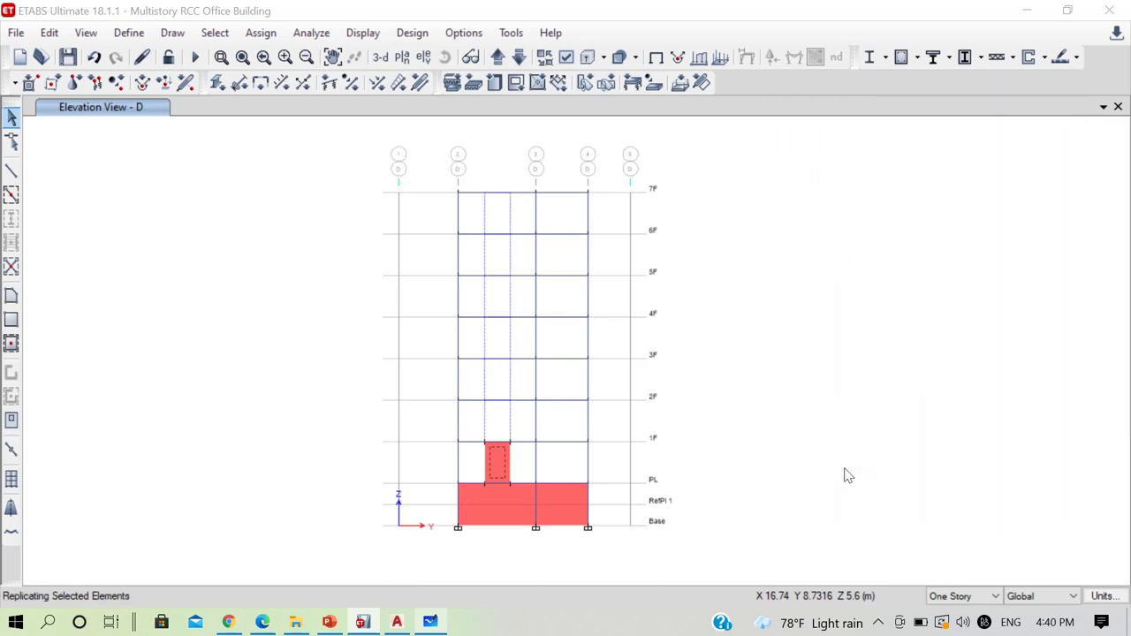
Run the analysis from the default 3-D view and display the Modal Participating Mass Ratios table.
left_click(380, 58)
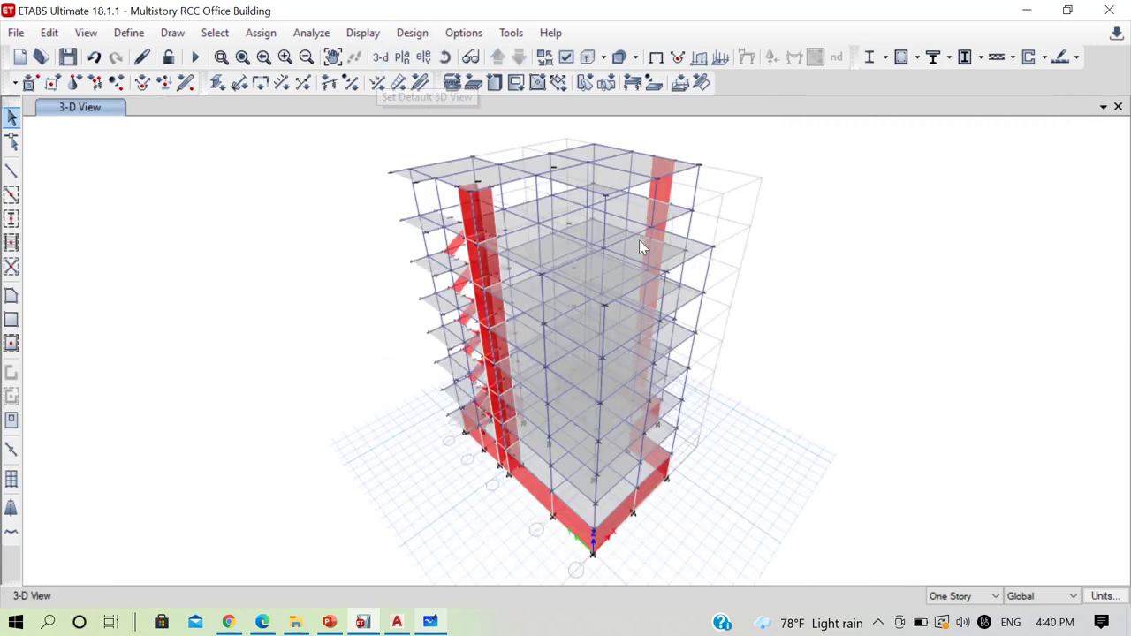
left_click(195, 57)
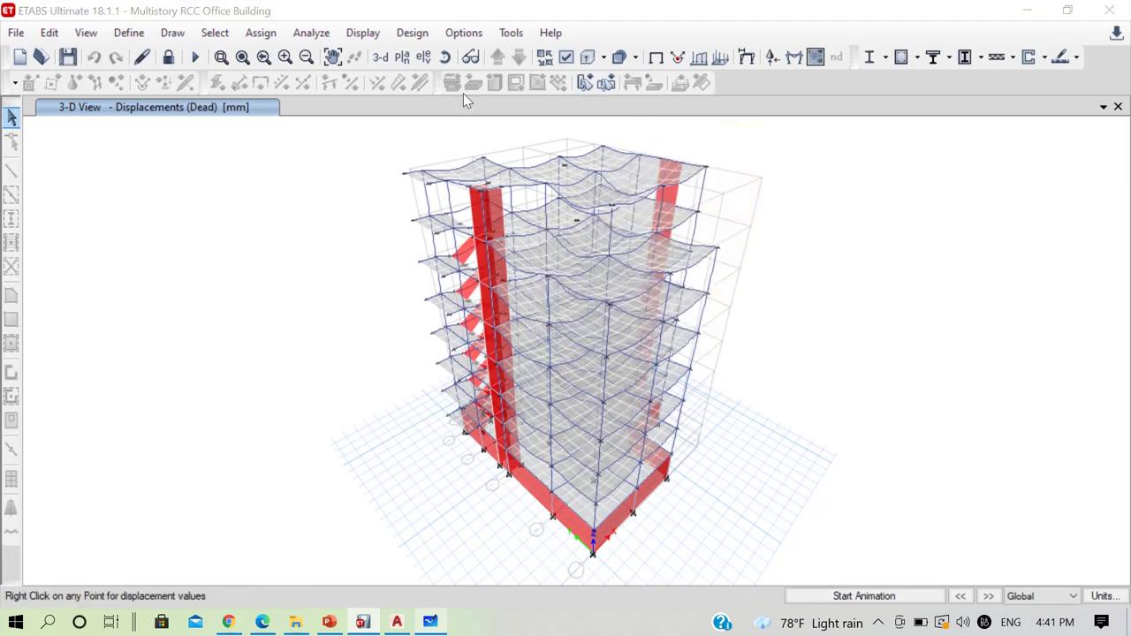
key("ctrl+t")
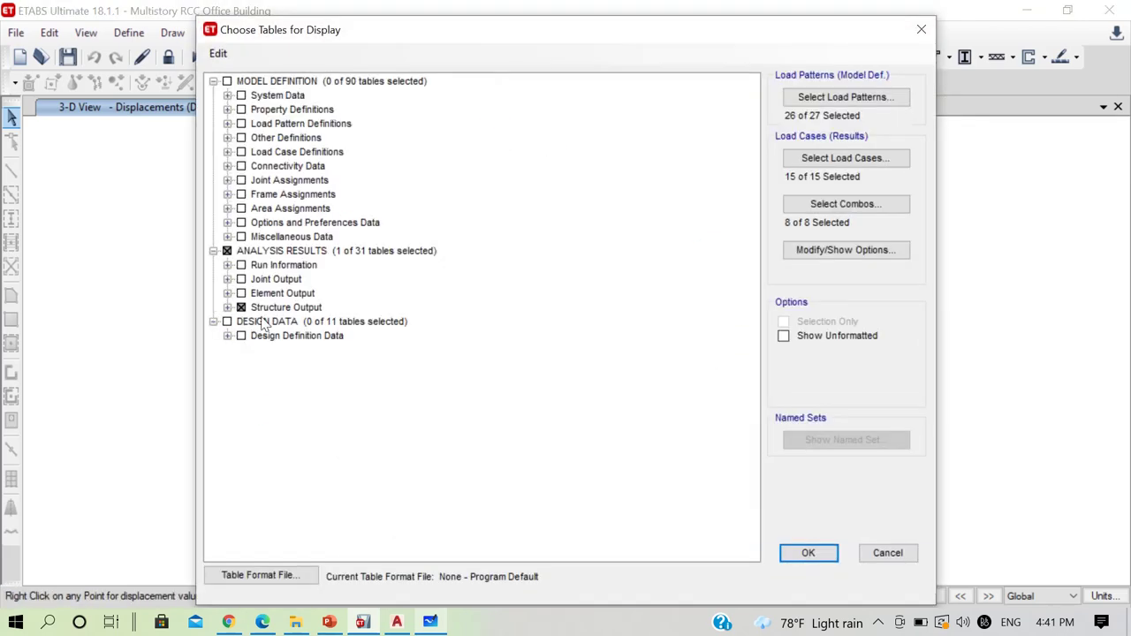
left_click(805, 550)
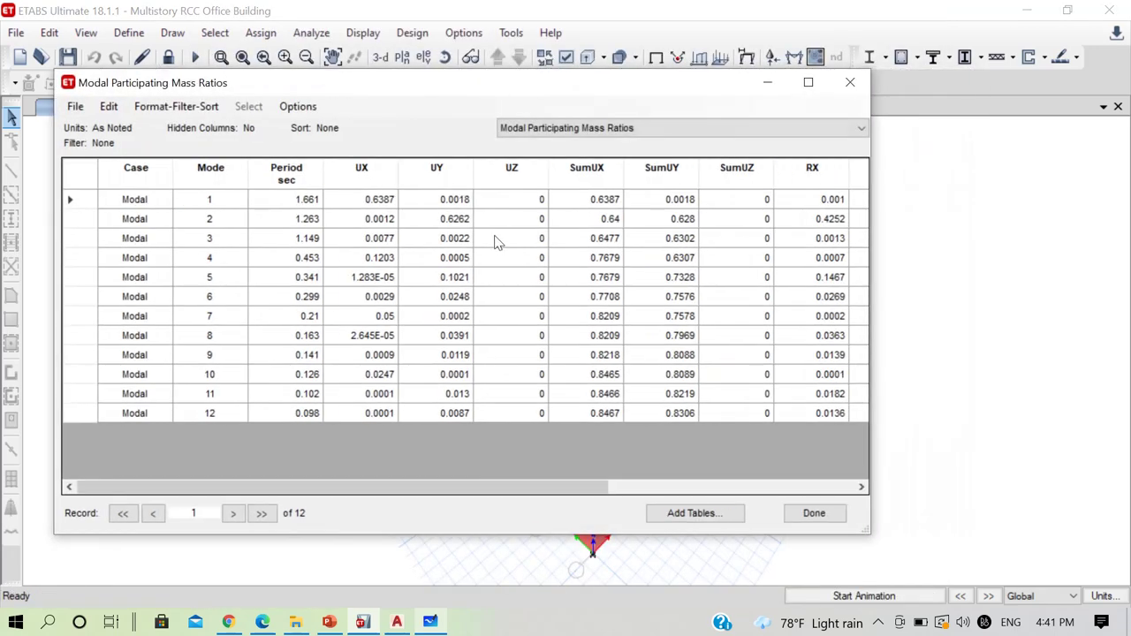
Examine the translational and rotational mass ratios of modes 1, 2 and 3, including UX, UY, SumRY and SumRZ.
left_click(375, 204)
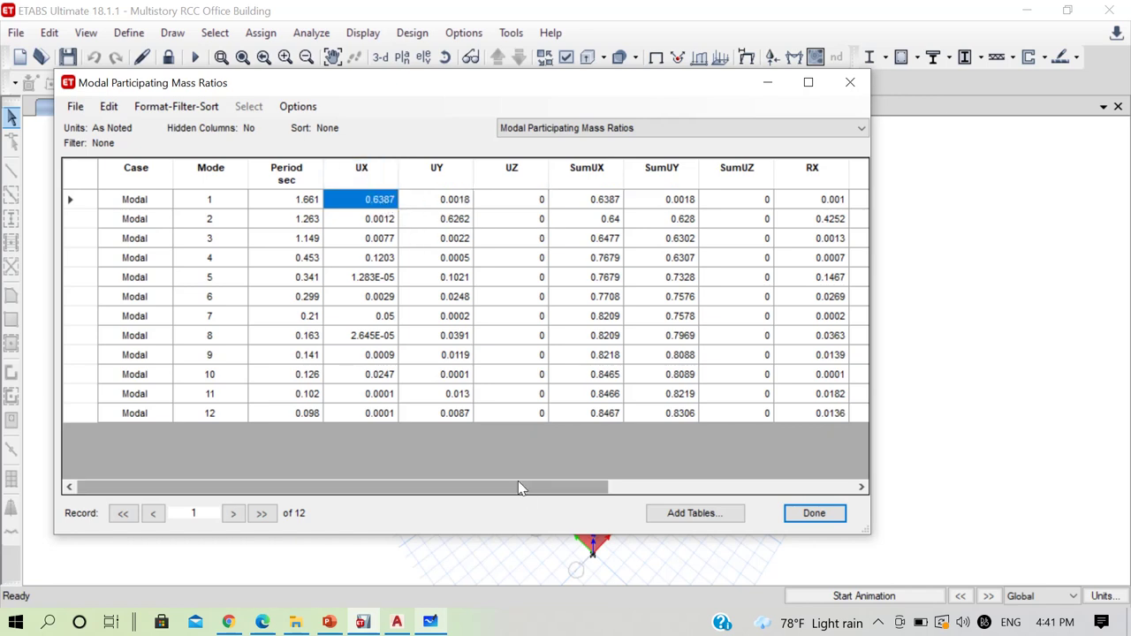
left_click_drag(518, 481, 758, 487)
left_click(778, 204)
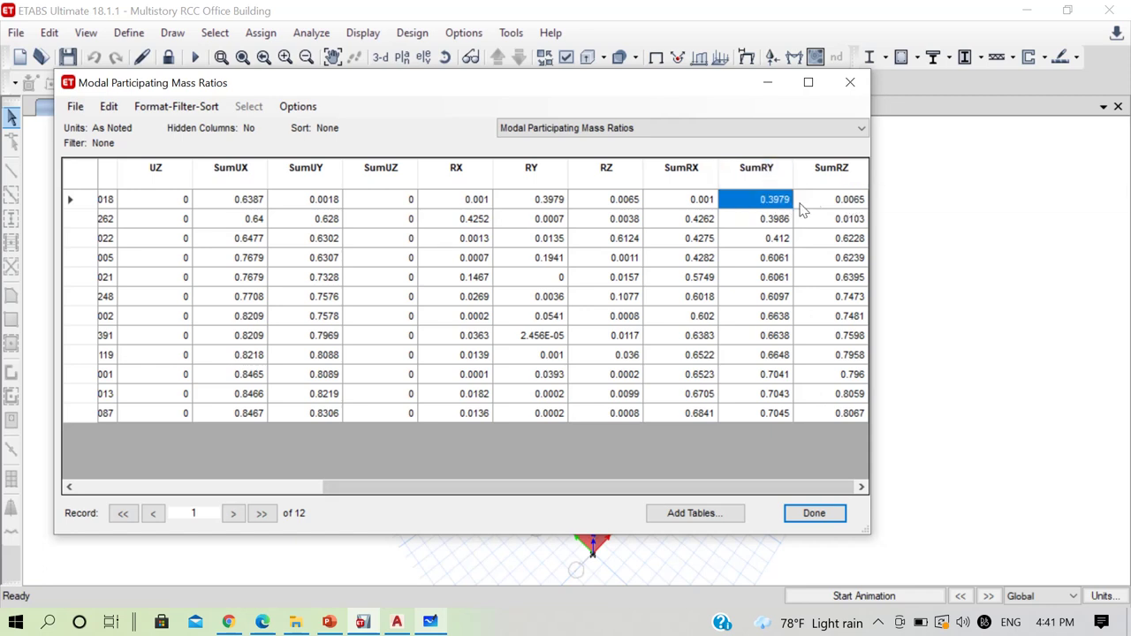
left_click(839, 202)
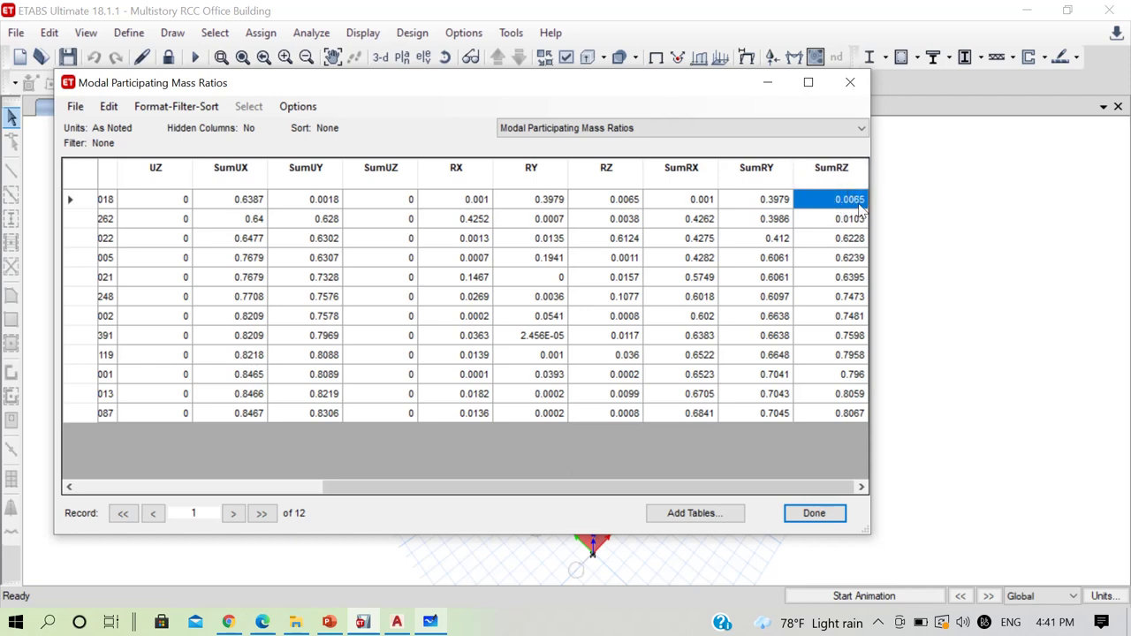
left_click_drag(669, 489, 424, 471)
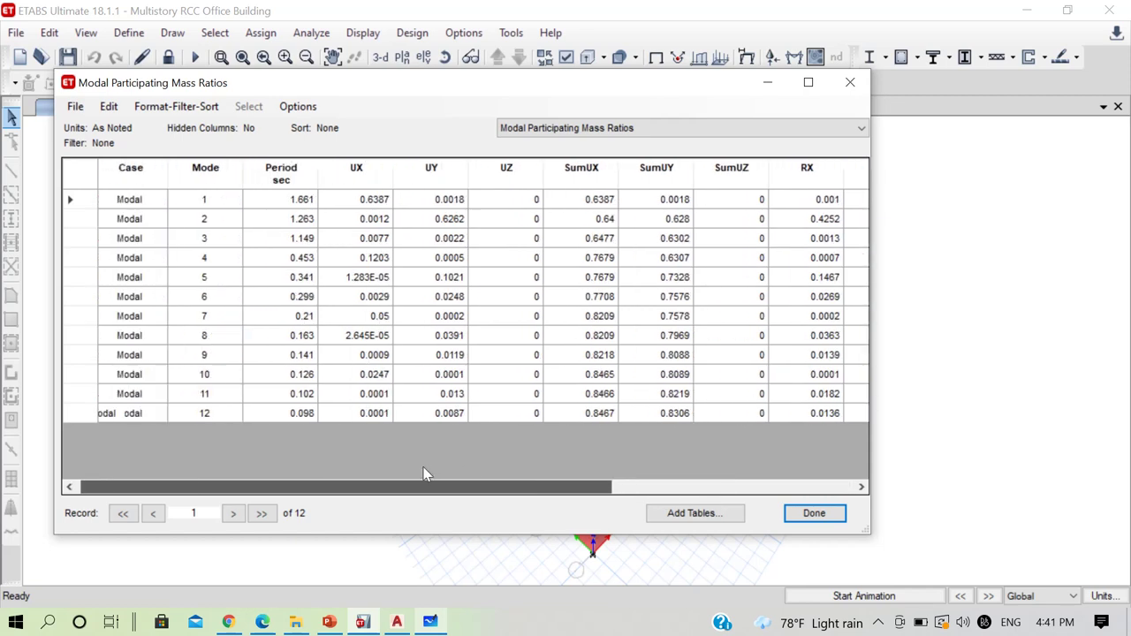
left_click(460, 220)
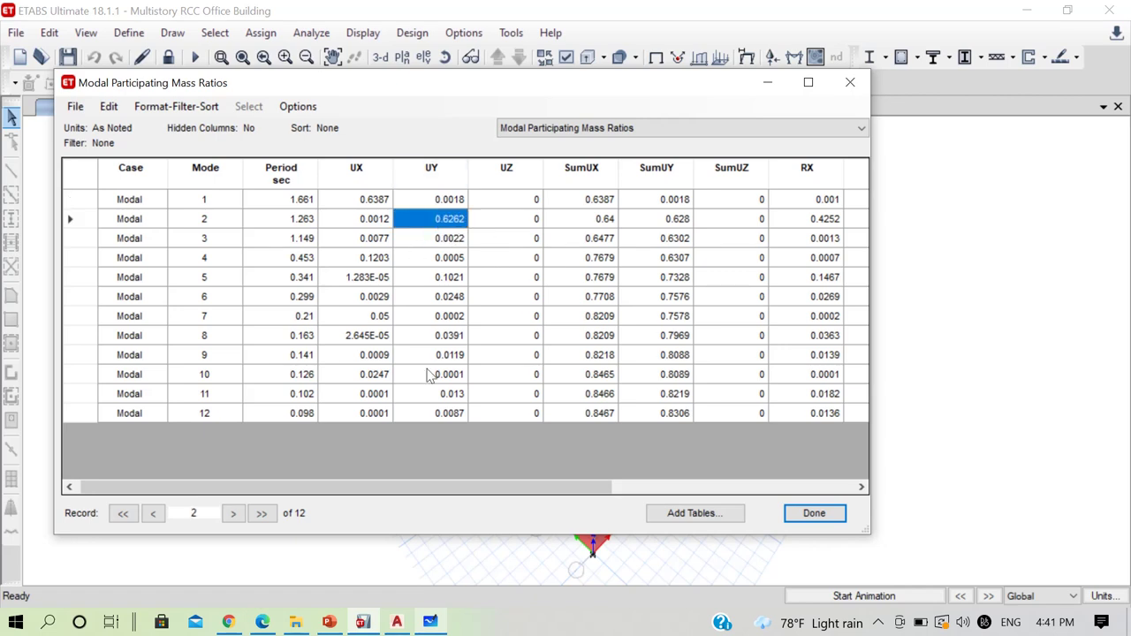
left_click(412, 241)
left_click_drag(475, 486, 788, 488)
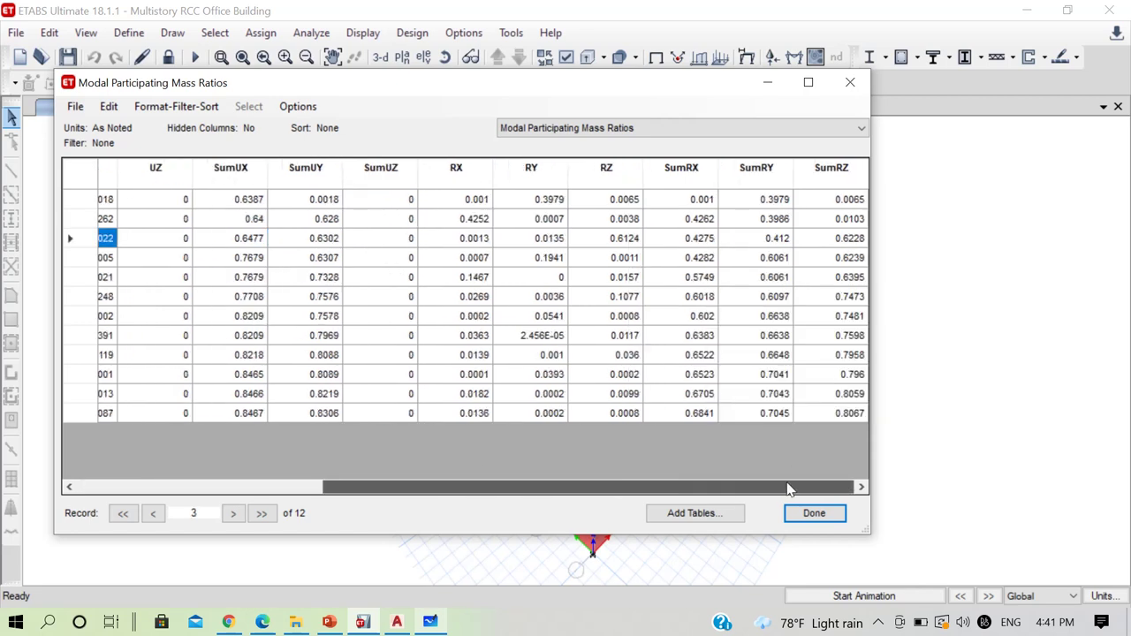
left_click(845, 244)
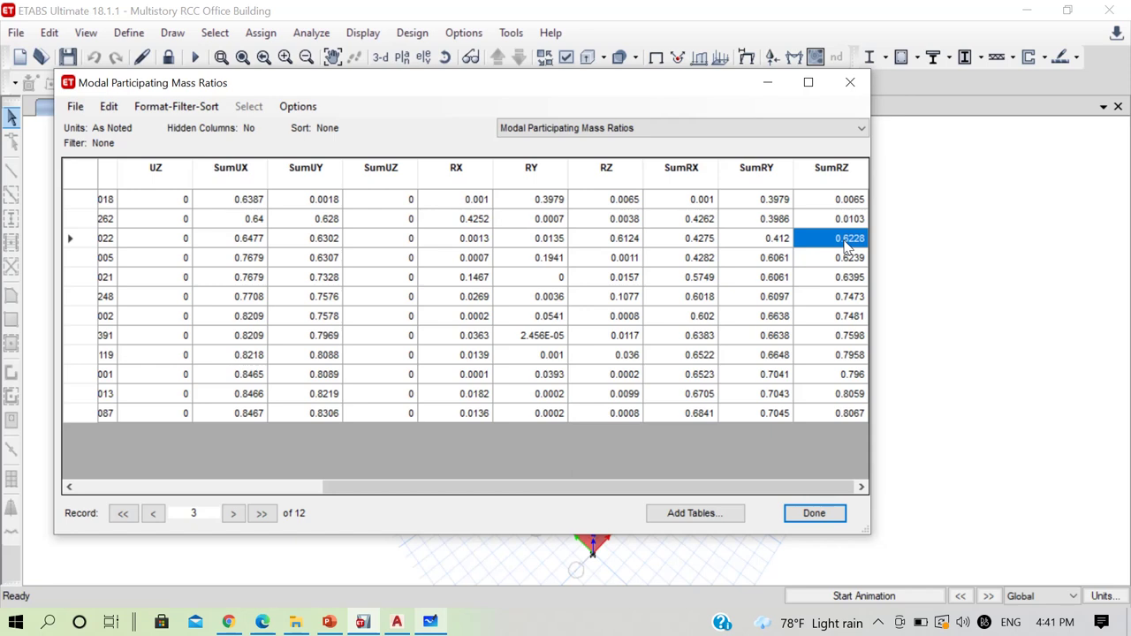
left_click_drag(673, 493, 334, 486)
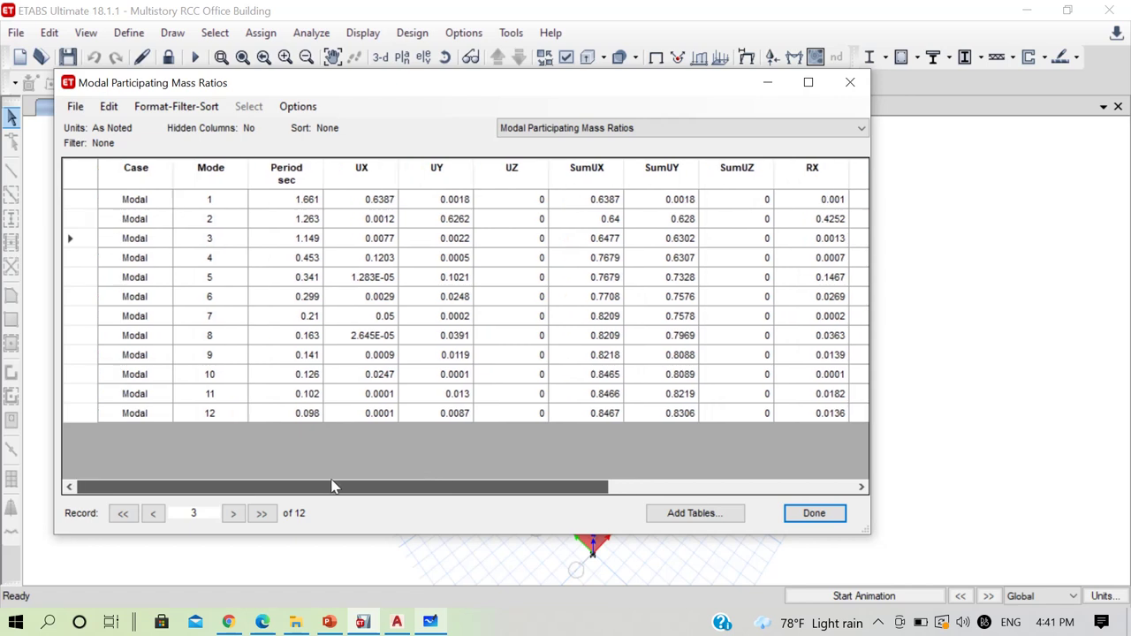
Compare mode 1's period and UX ratio with mode 2's UY ratio and mode 3's SumRZ ratio.
left_click(309, 201)
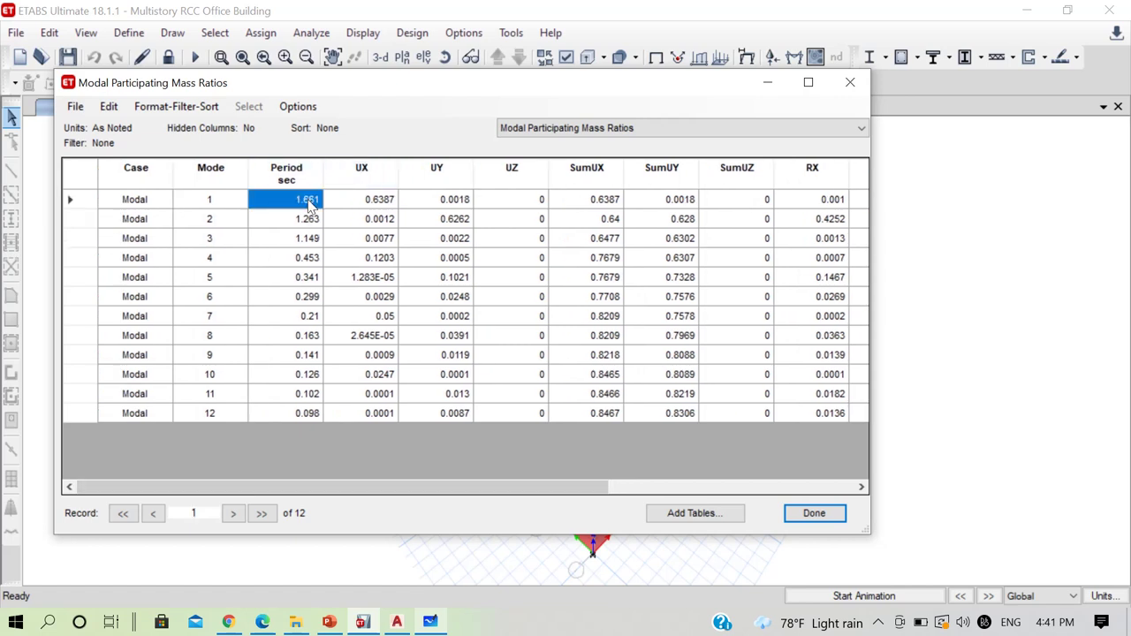
left_click(386, 203)
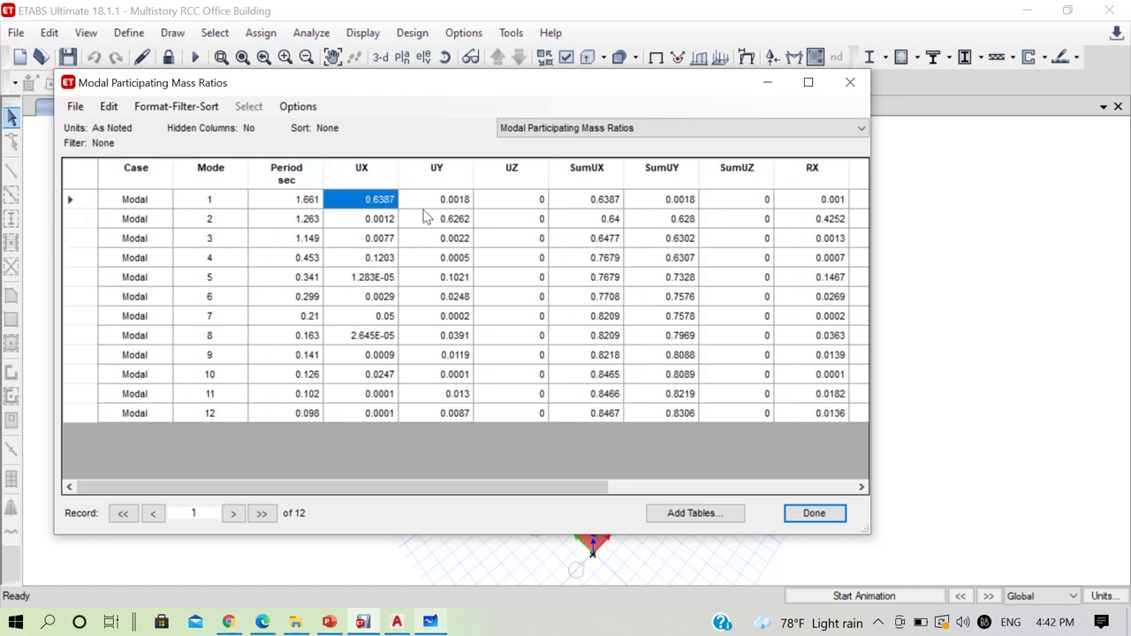
left_click(450, 225)
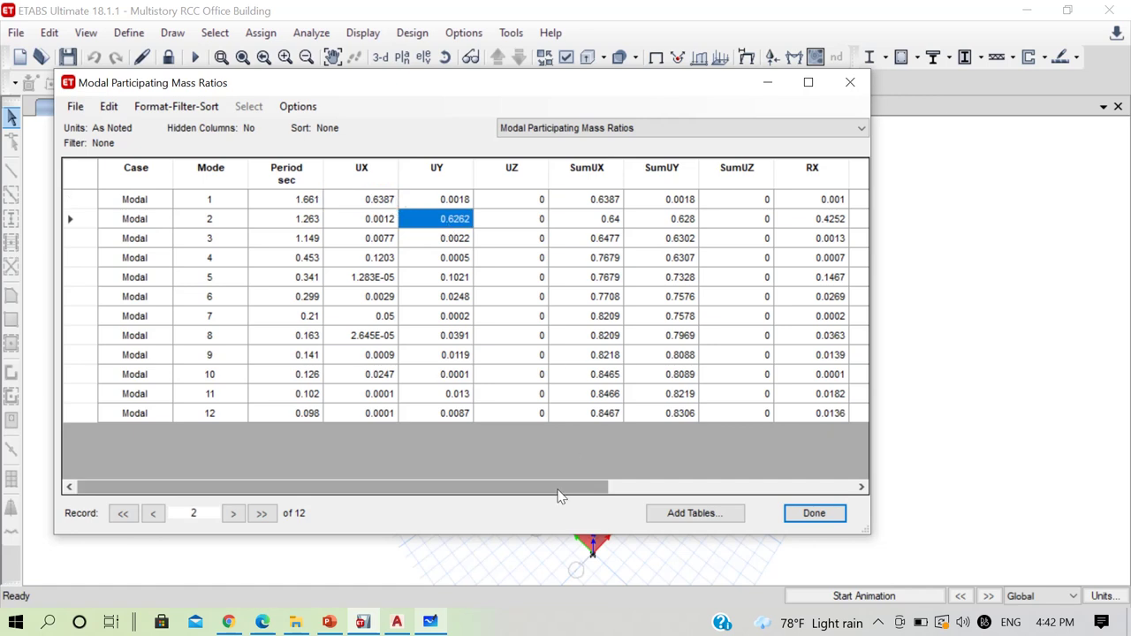
left_click_drag(557, 487, 783, 493)
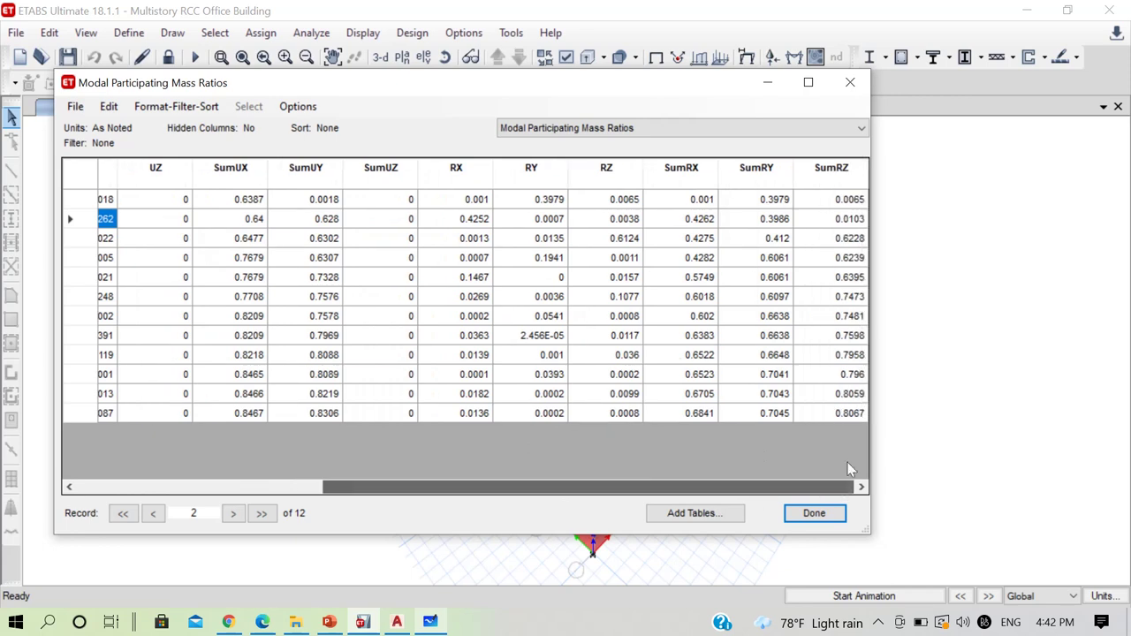
left_click(855, 238)
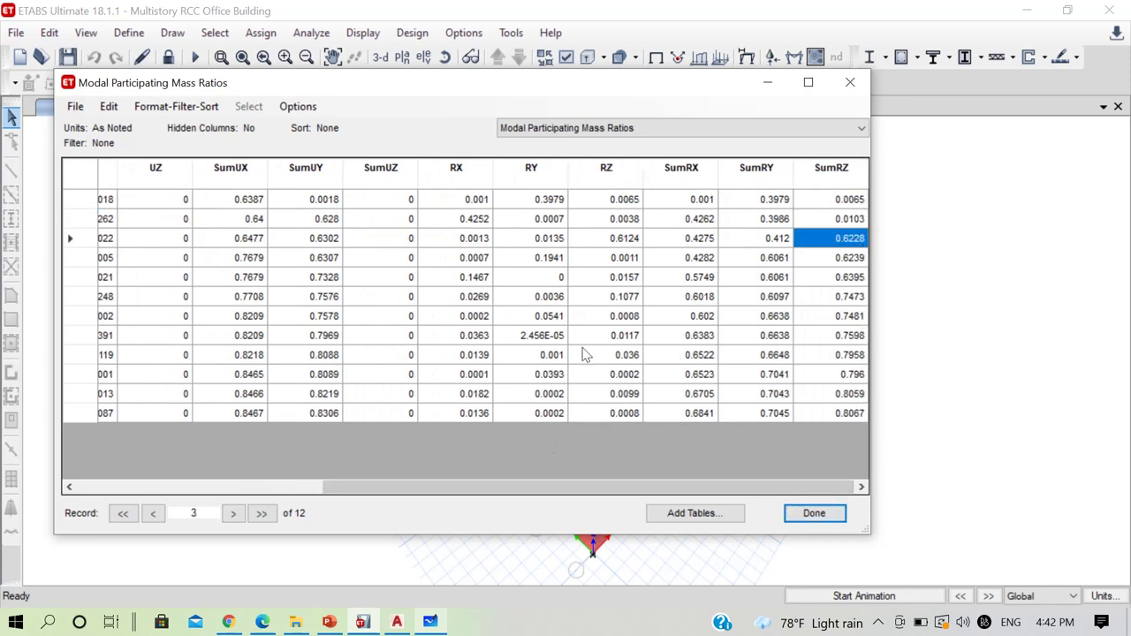
left_click_drag(543, 487, 254, 481)
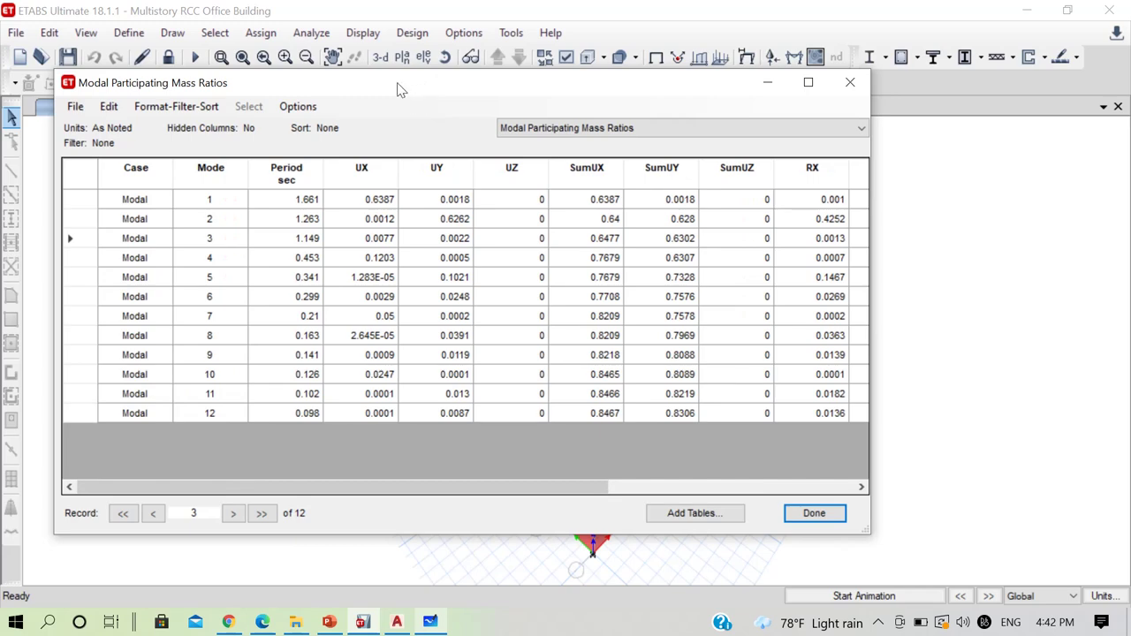
left_click_drag(429, 96, 418, 66)
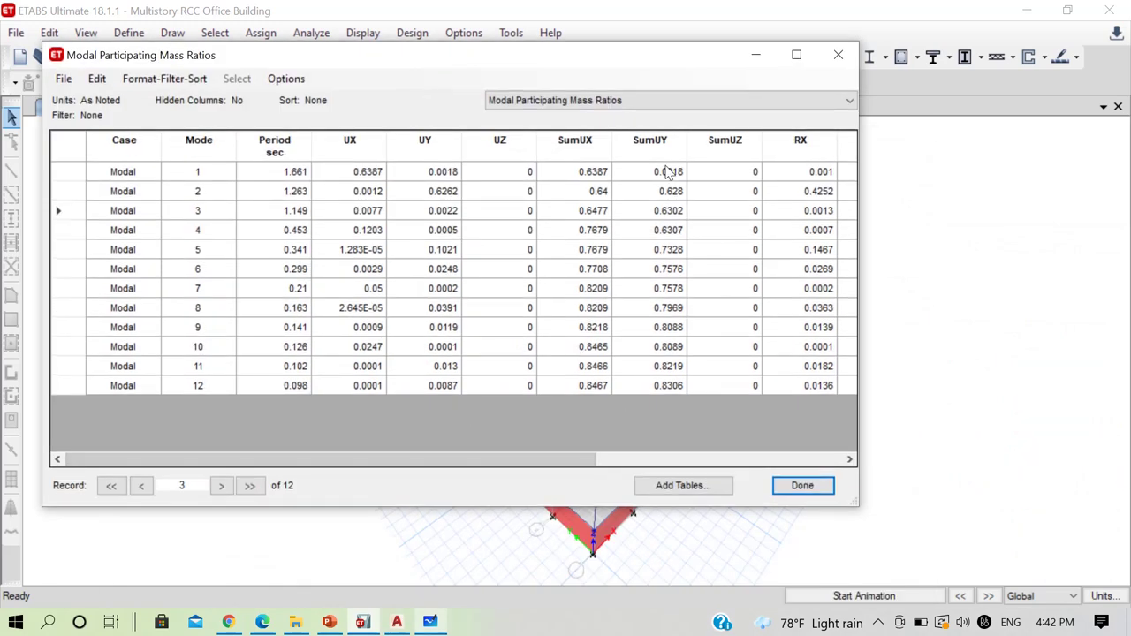
Switch to PowerPoint and present the Number of Modes to be Considered slide to read the NBC 105:2020 requirement, then end the show.
left_click(329, 622)
scroll(88, 336, "up", 6)
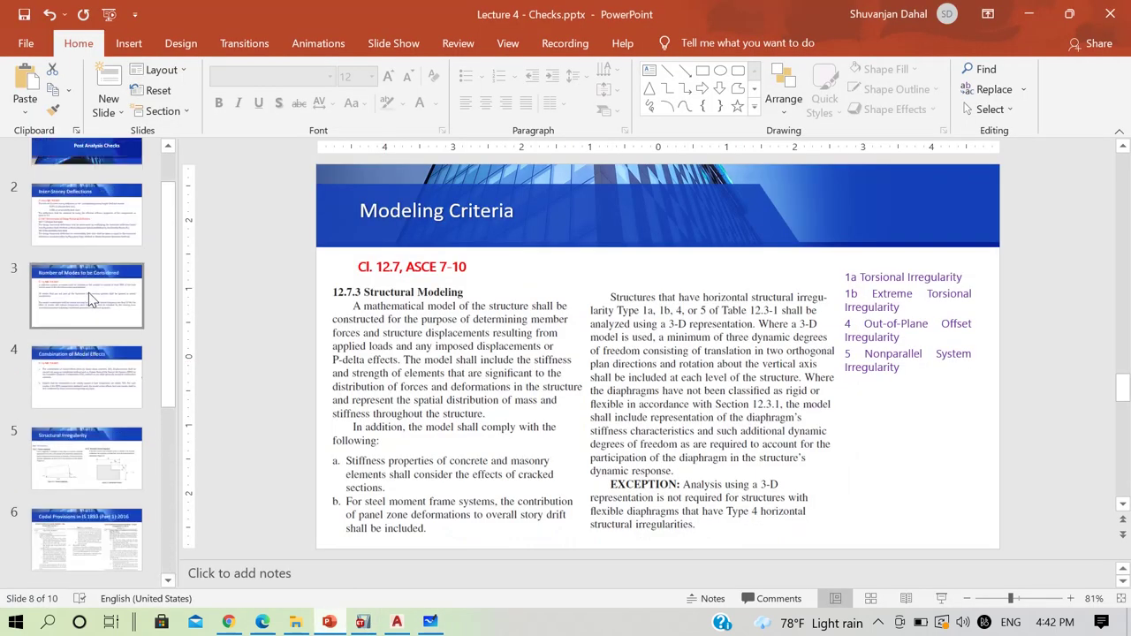
left_click(89, 291)
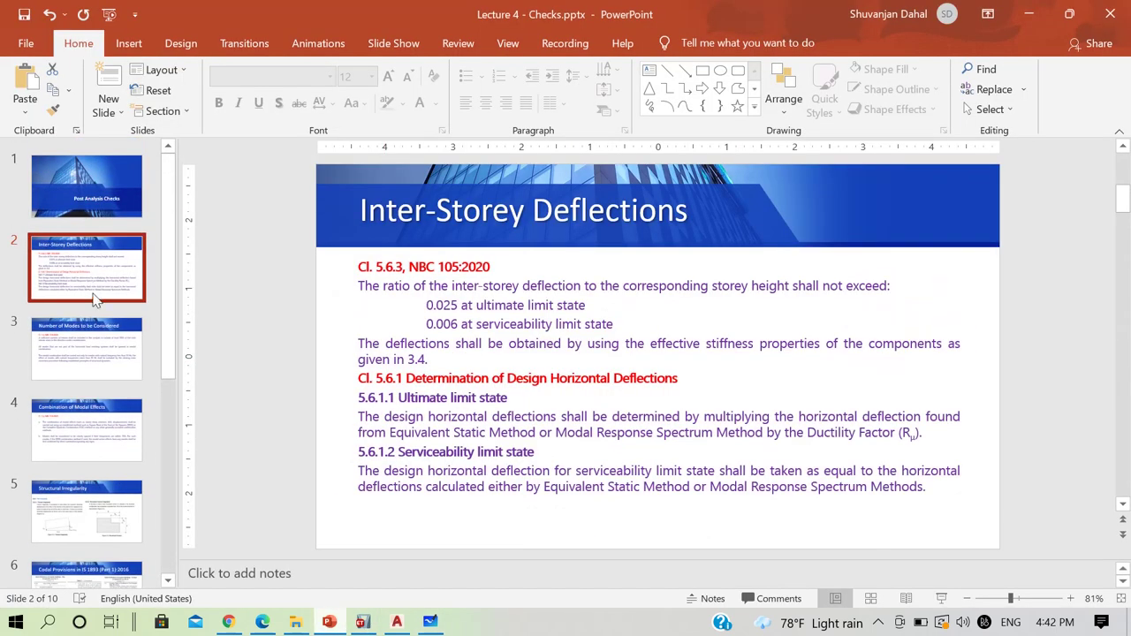
left_click(106, 358)
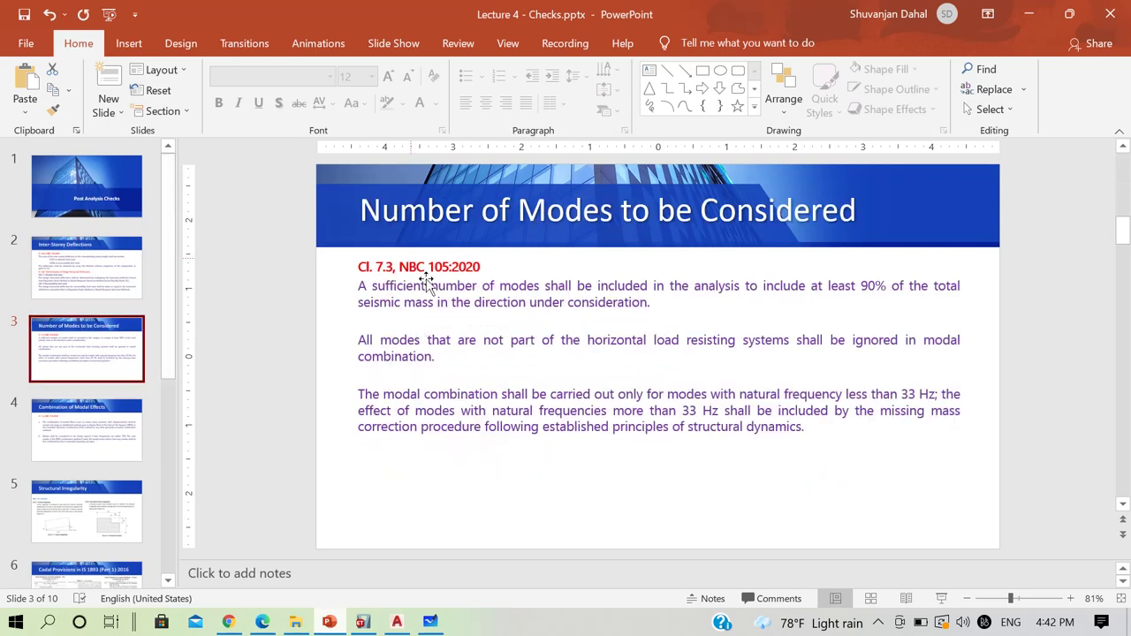
left_click(941, 599)
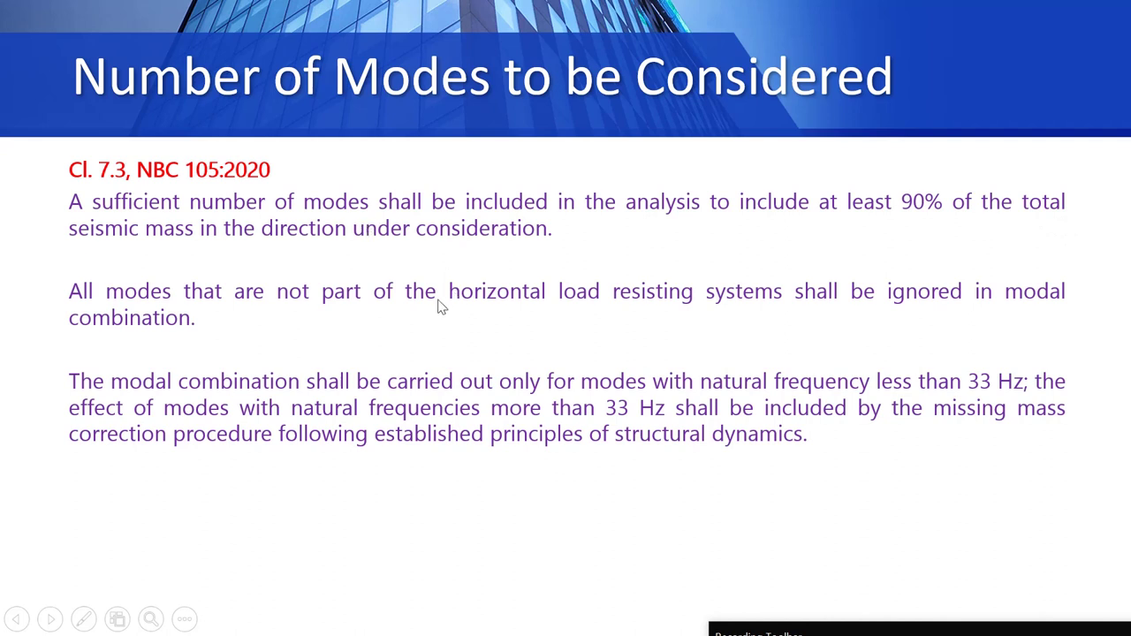
key("Escape")
Return to the mass ratio table in ETABS and check mode 12's cumulative UY mass participation.
left_click(363, 623)
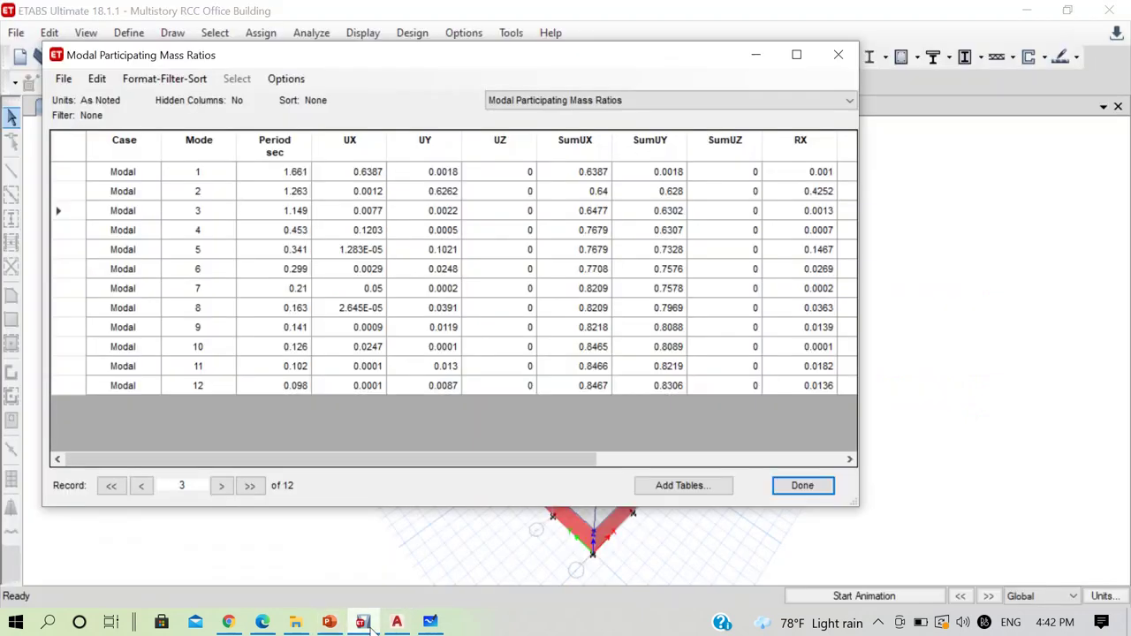
left_click(213, 387)
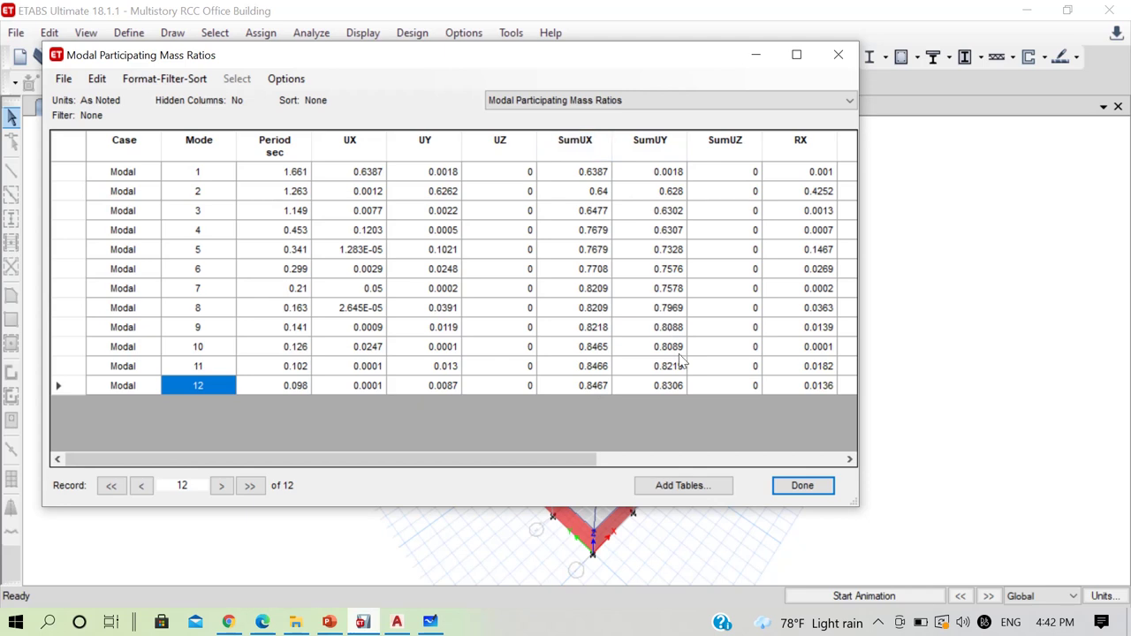
left_click(671, 389)
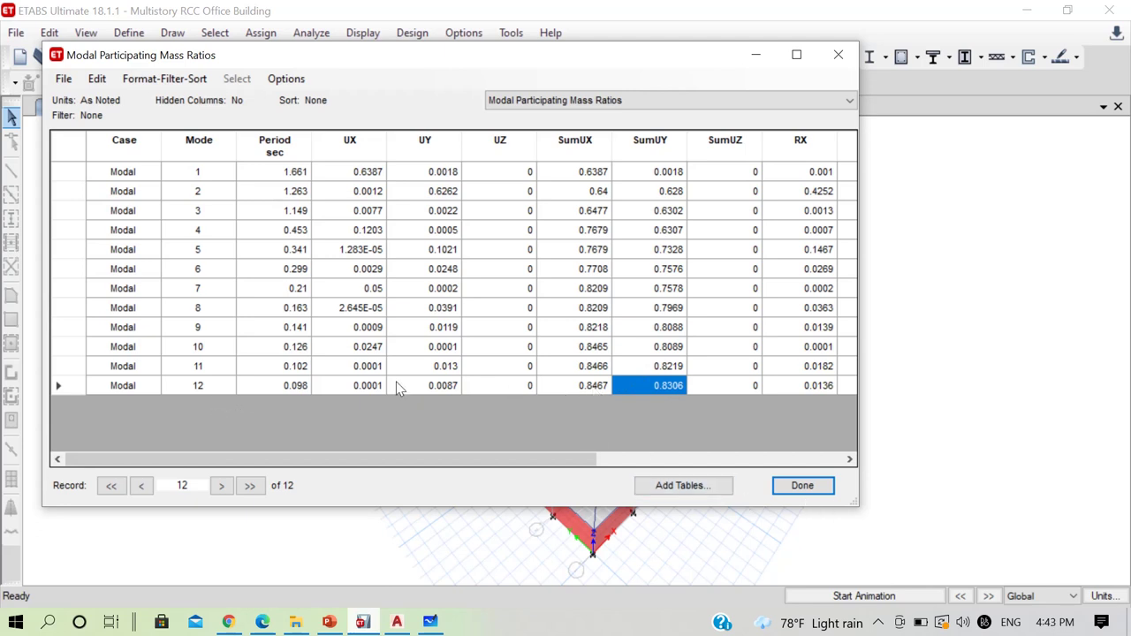
Close the mass ratio table and unlock the model, accepting deletion of the analysis results.
left_click(802, 485)
left_click(168, 56)
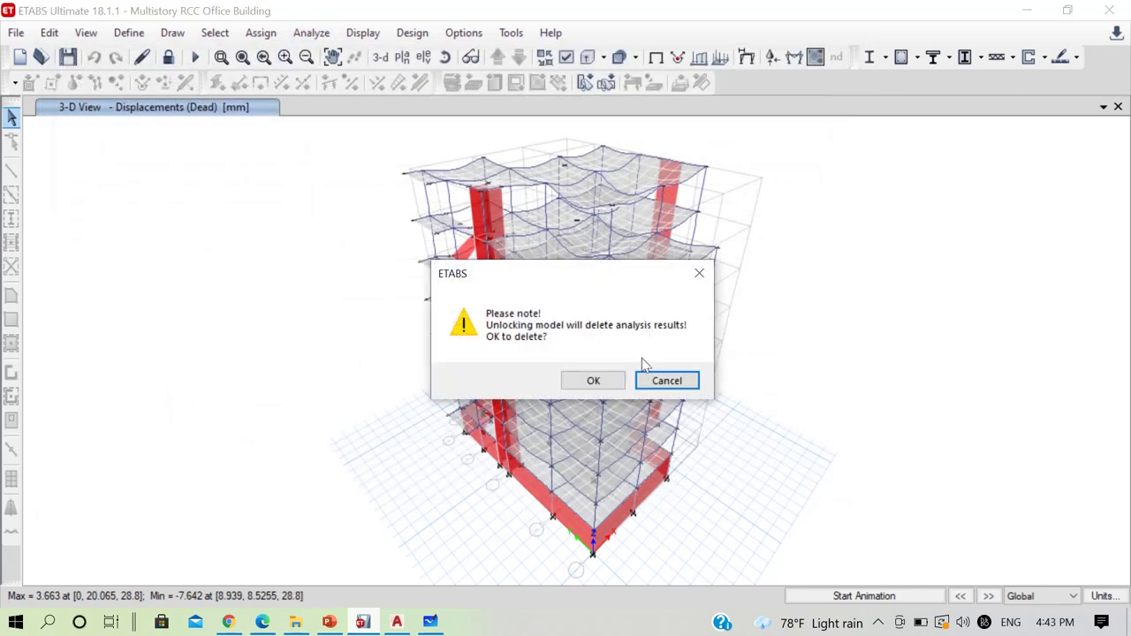
left_click(608, 380)
Edit the Modal case's maximum number of modes and accept the modal case settings.
left_click(131, 32)
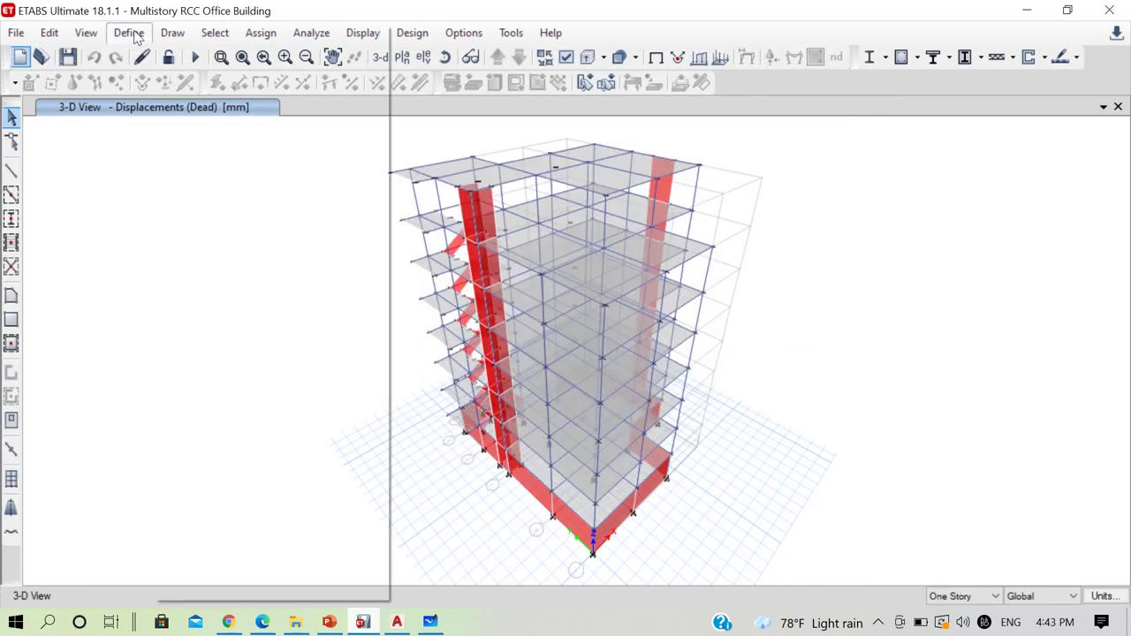
left_click(246, 378)
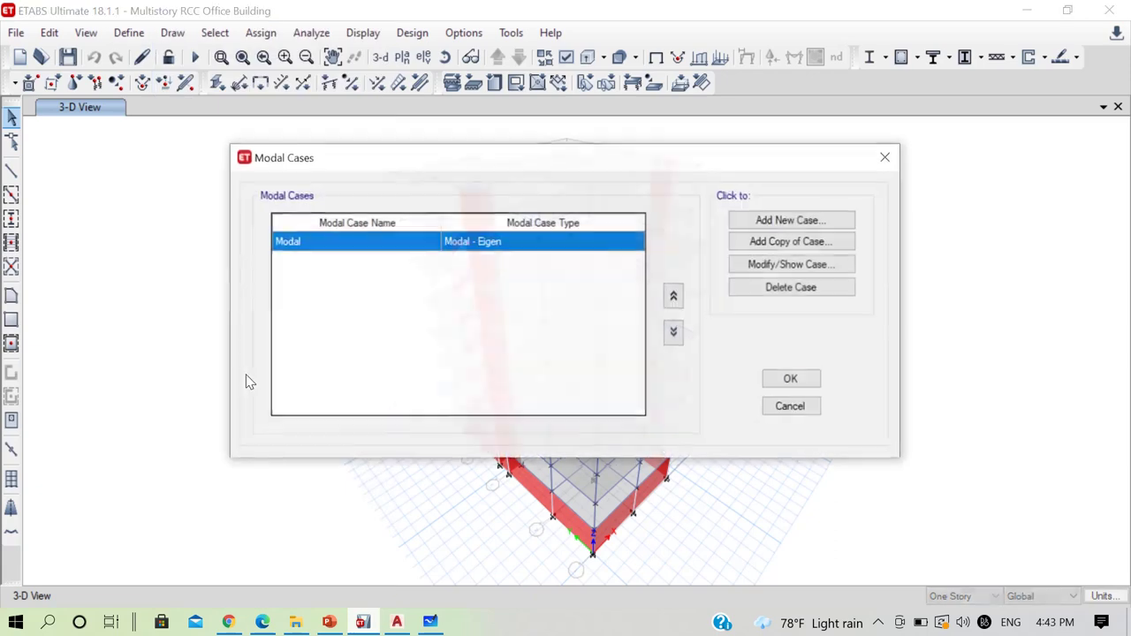
left_click(772, 264)
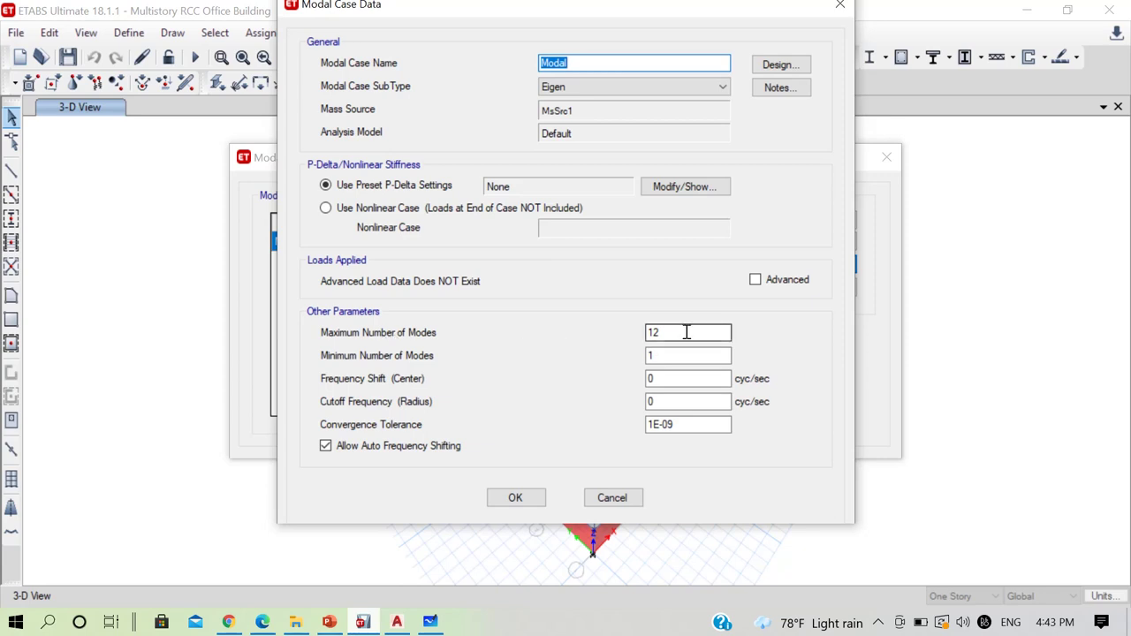
left_click_drag(684, 332, 622, 332)
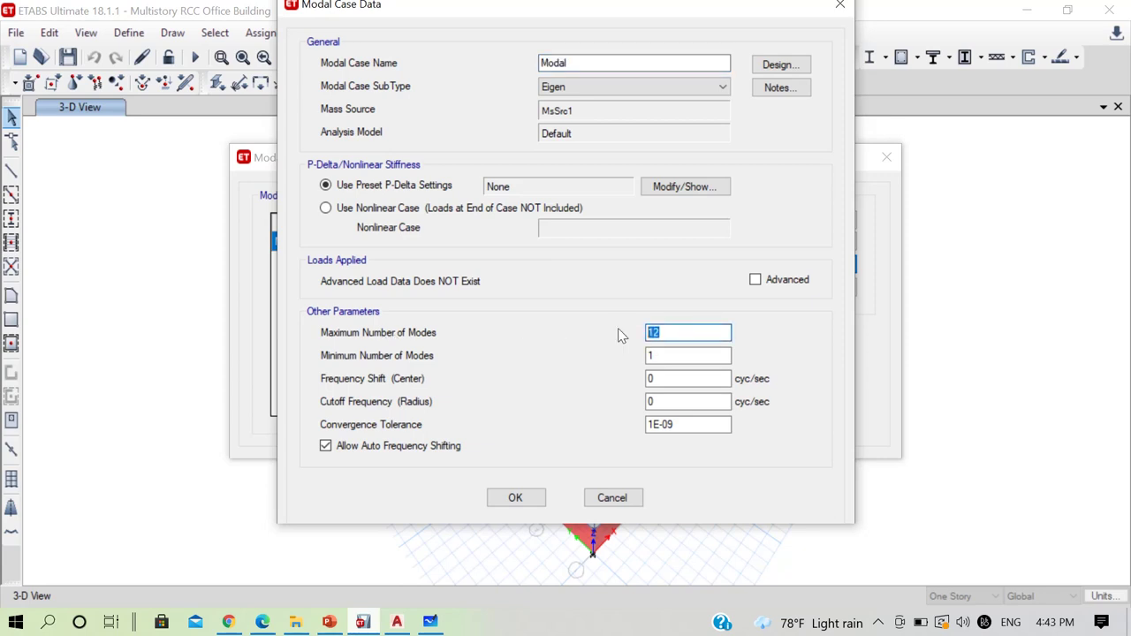
left_click(531, 499)
left_click(791, 380)
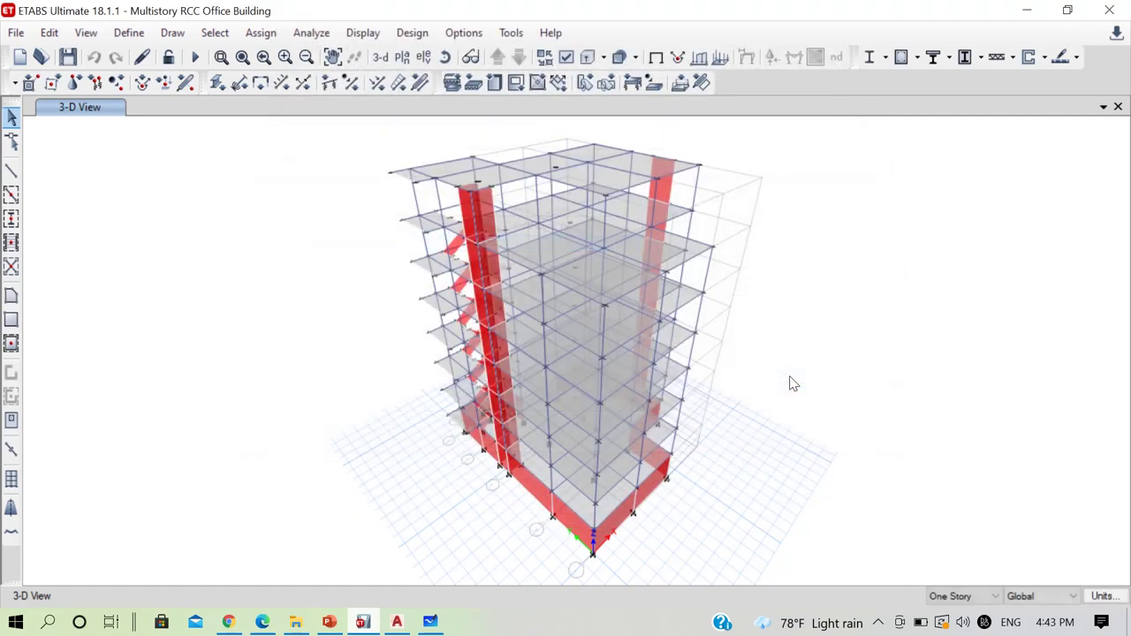
Rerun the analysis with the accepted modal case settings.
left_click(195, 57)
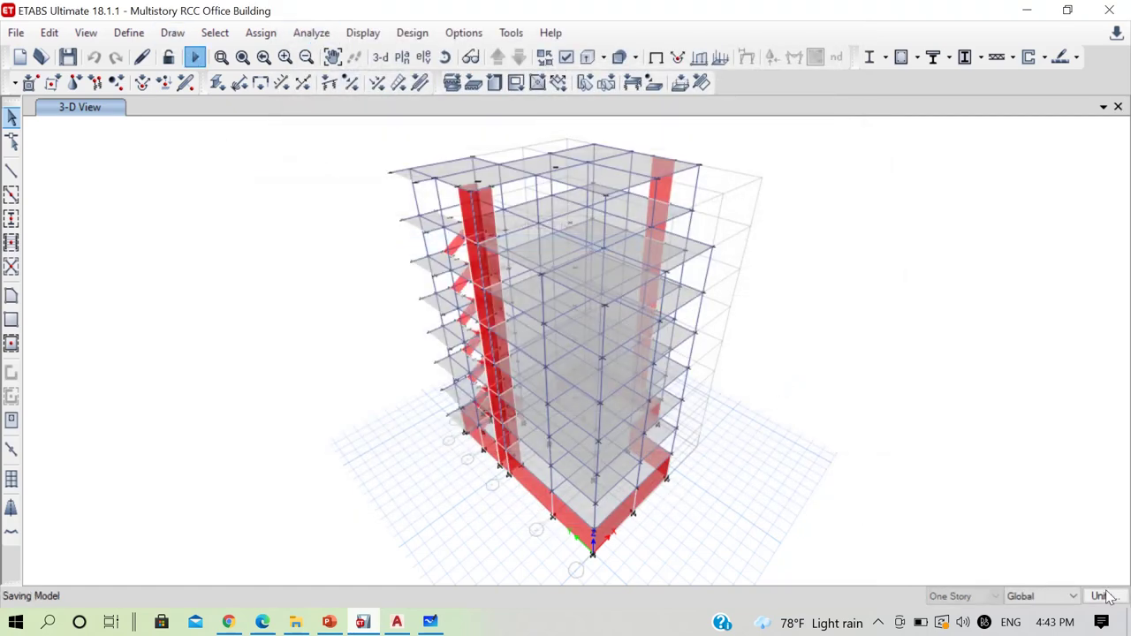
left_click(879, 624)
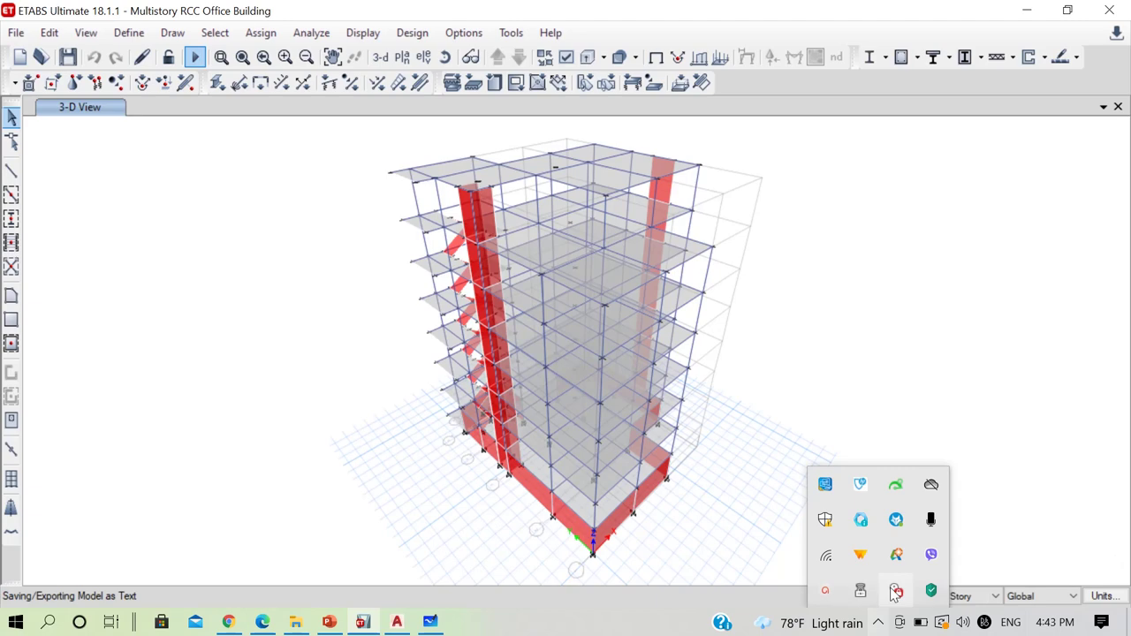
left_click(831, 587)
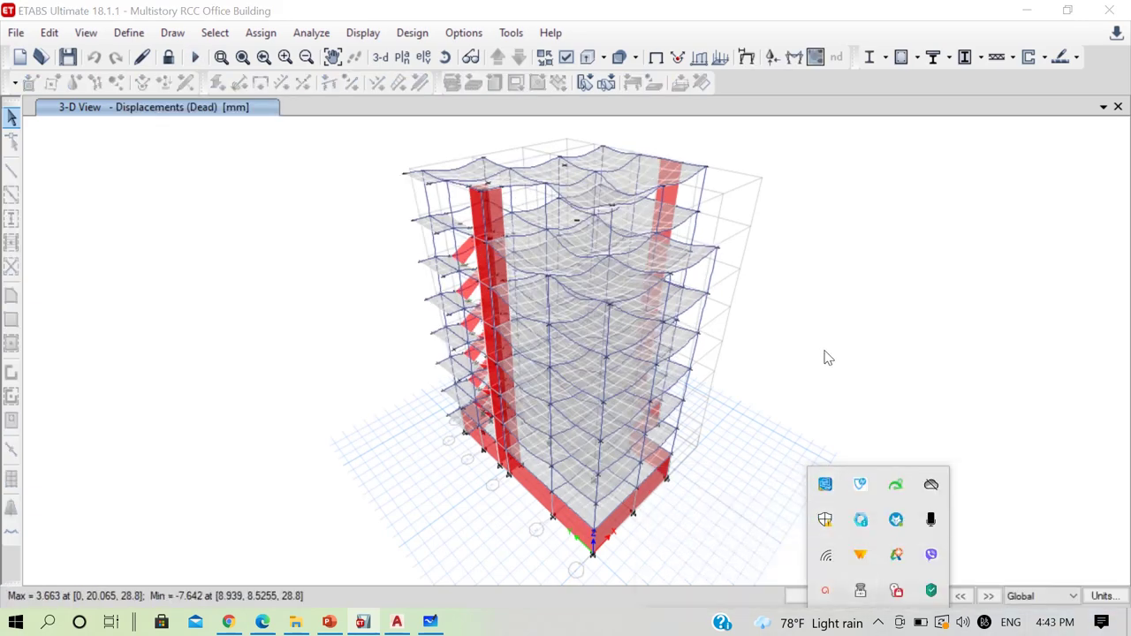
Open the Modal Participating Mass Ratios table and check mode 20's cumulative UX and UY mass participation.
left_click(812, 361)
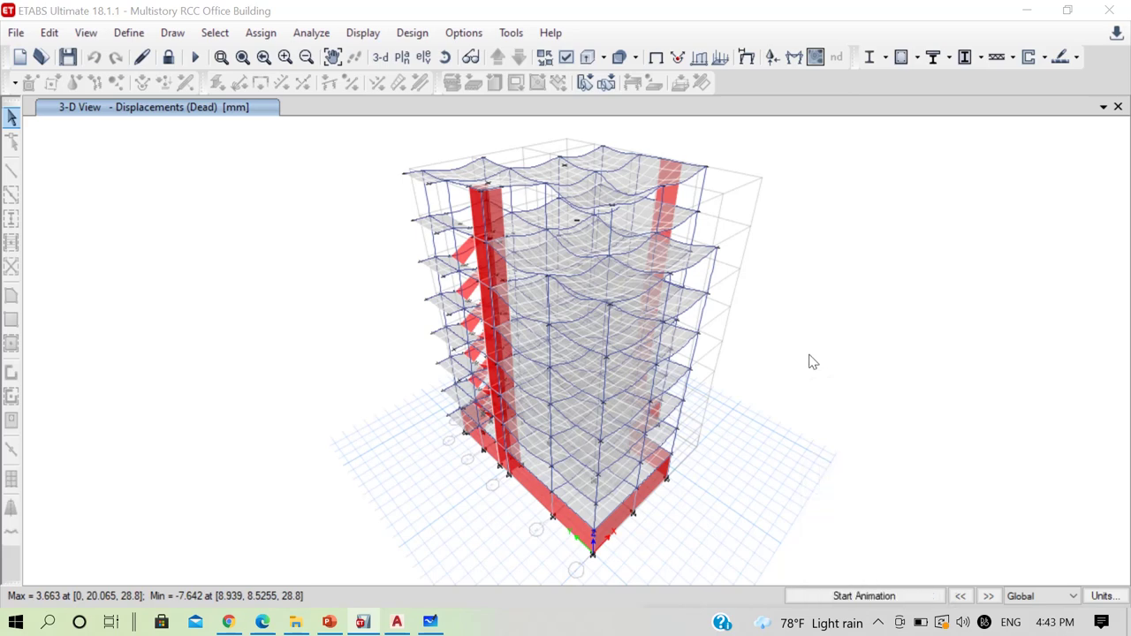
mouse_move(621, 291)
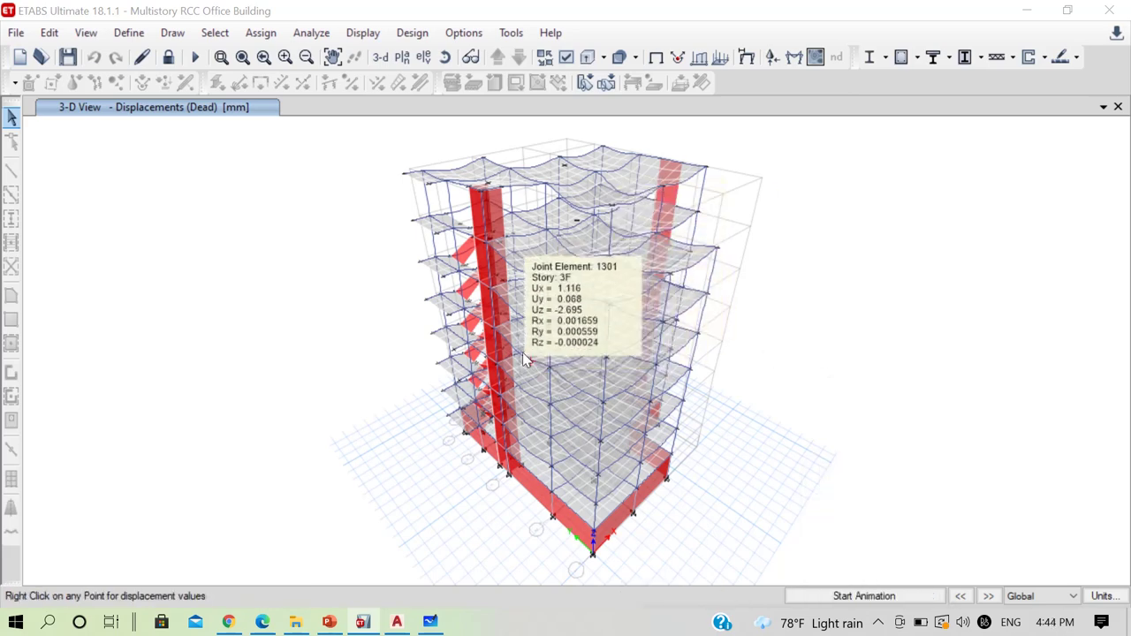
key("ctrl+t")
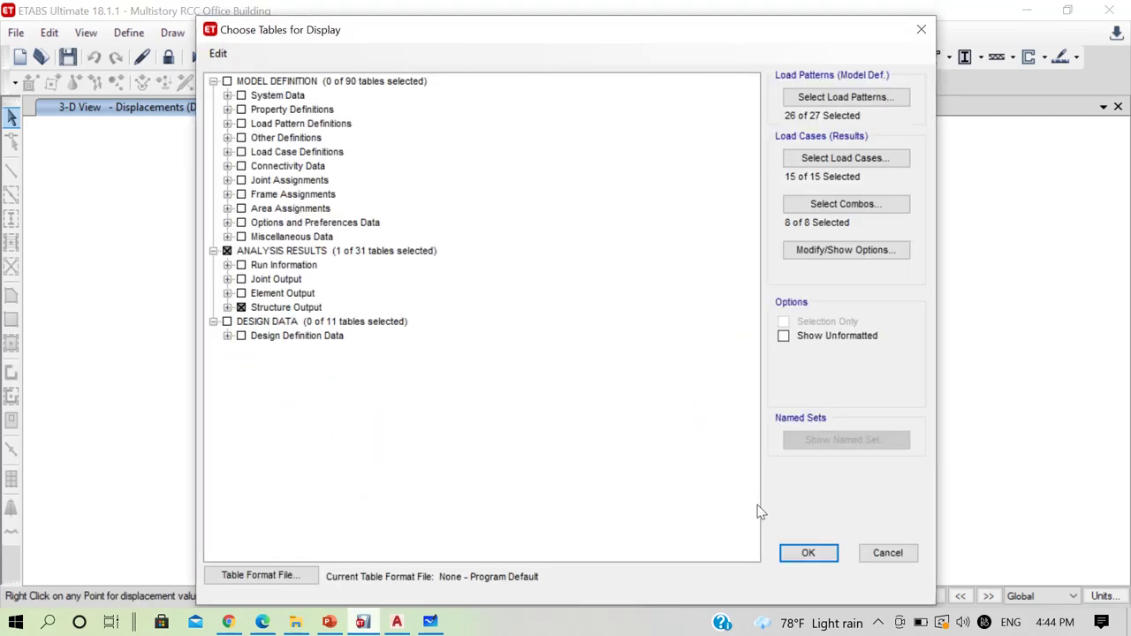
left_click(808, 551)
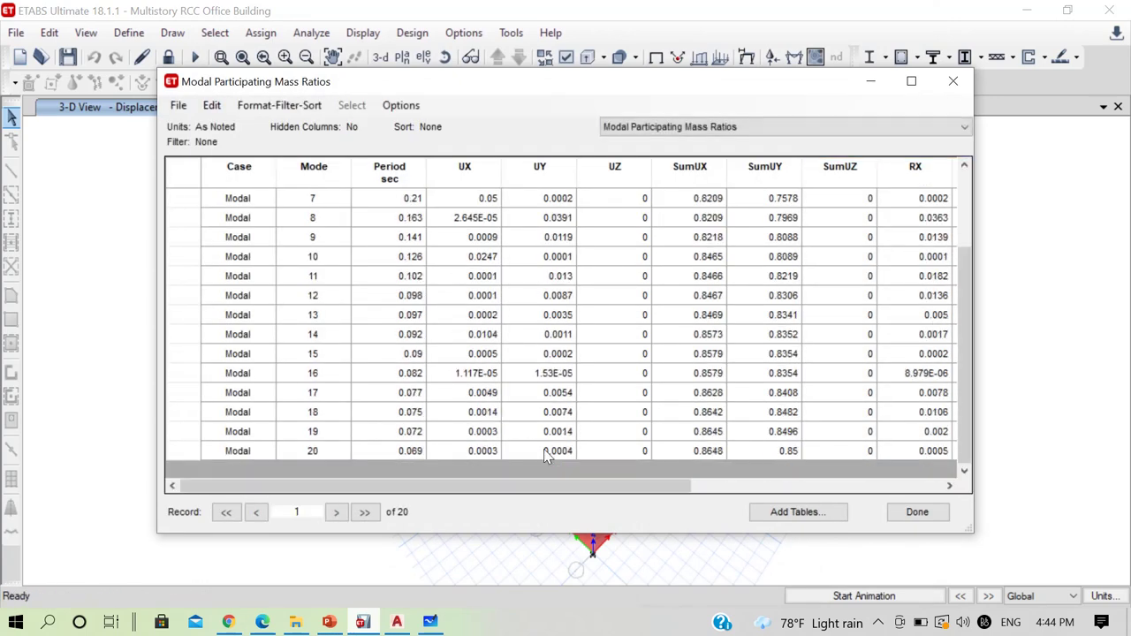
left_click(714, 450)
left_click(781, 455)
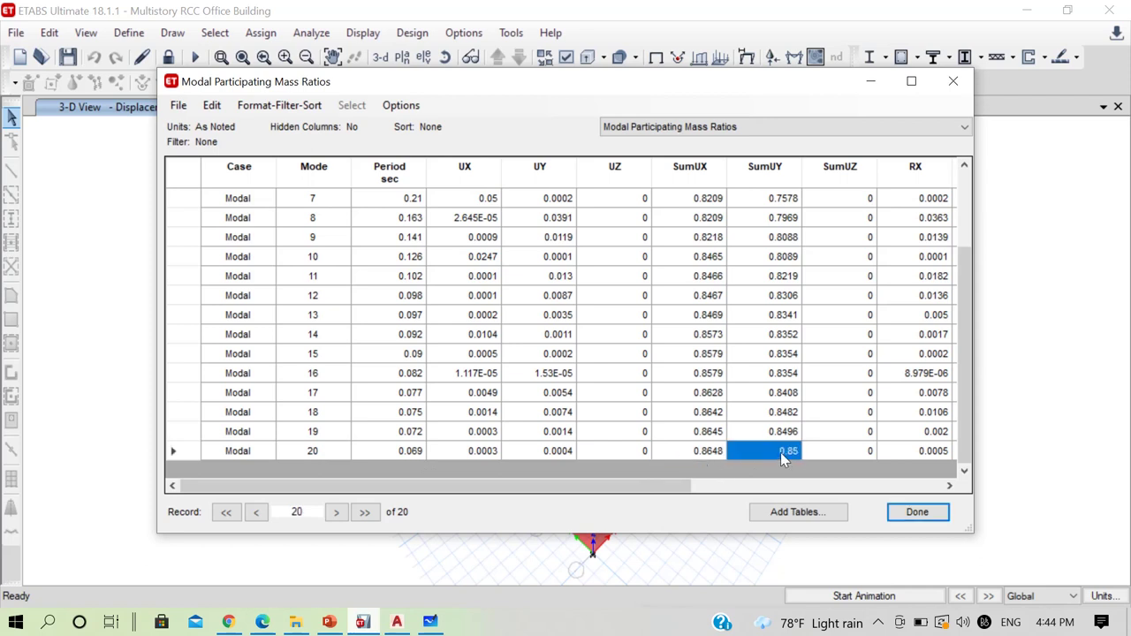
Close the mass ratio table and unlock the model, accepting deletion of the analysis results.
left_click(952, 81)
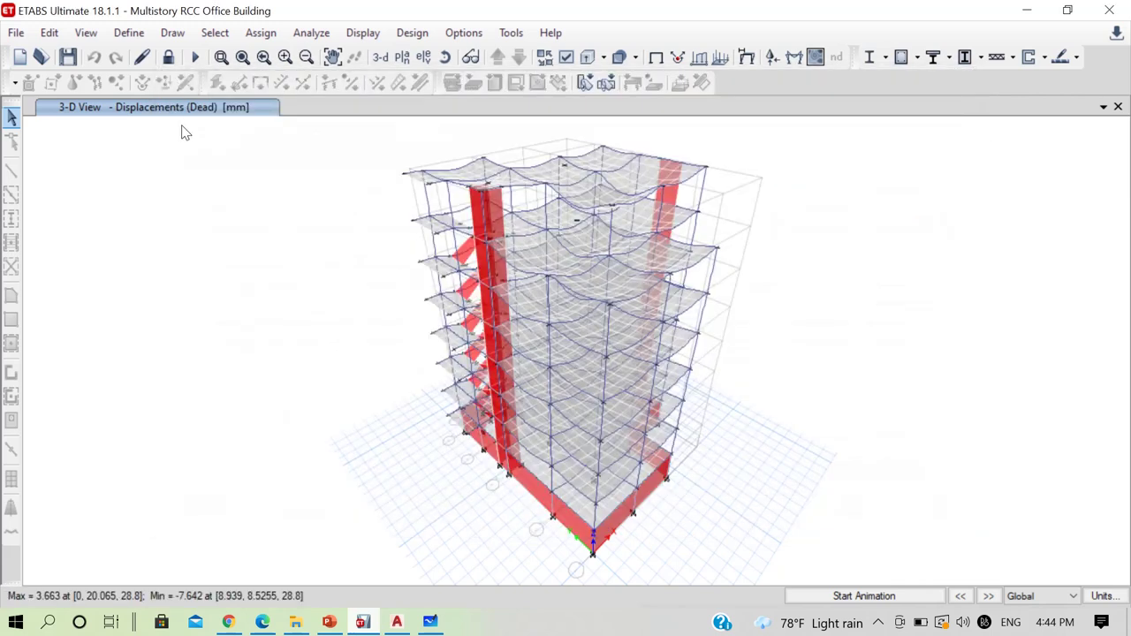
left_click(168, 57)
left_click(593, 380)
Set the Modal case's maximum number of modes to 35 and accept the modal case settings.
left_click(126, 33)
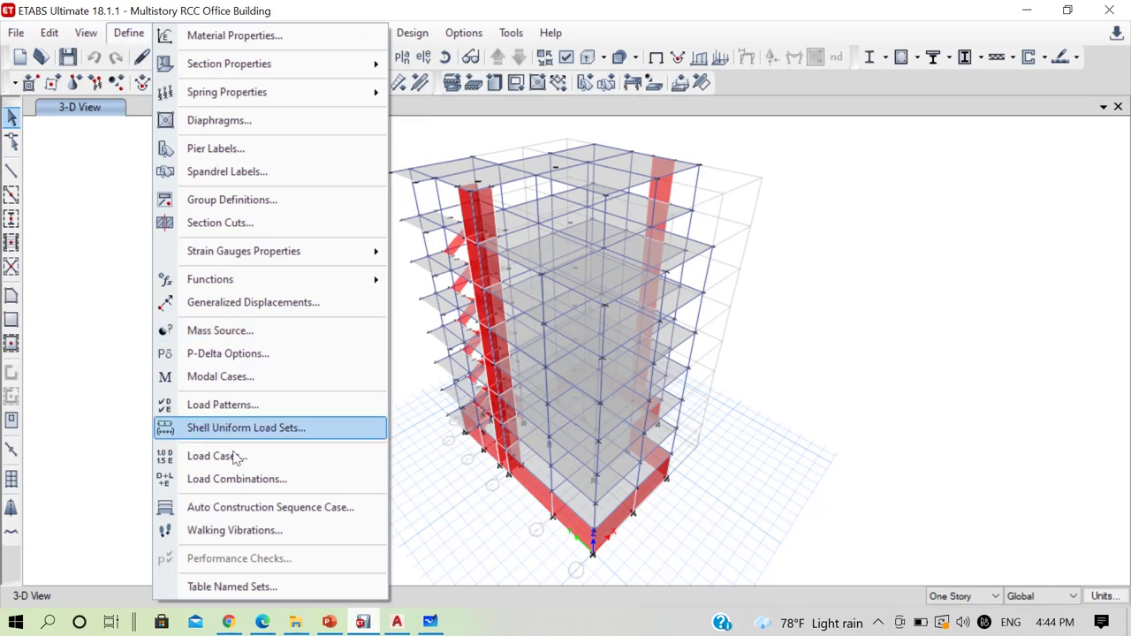
left_click(246, 376)
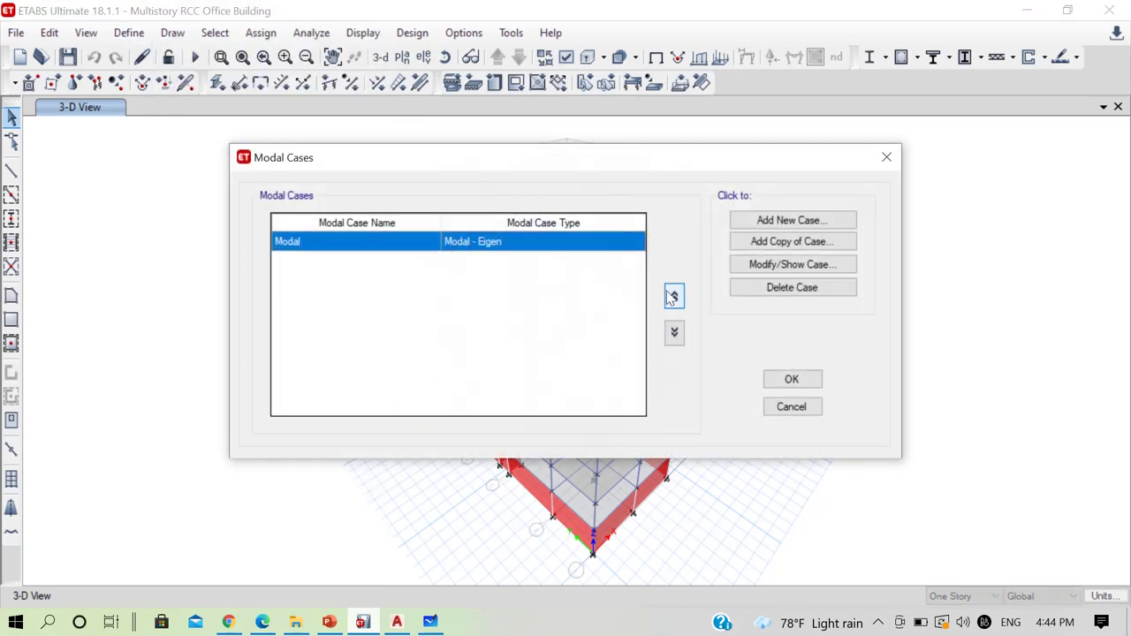
left_click(782, 264)
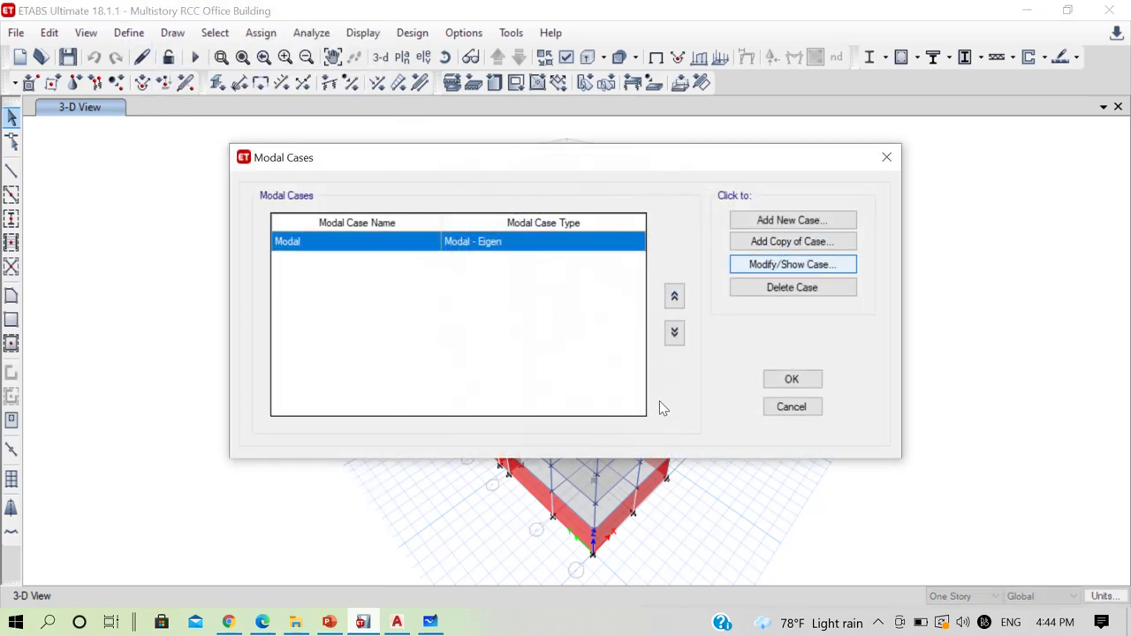
double_click(680, 331)
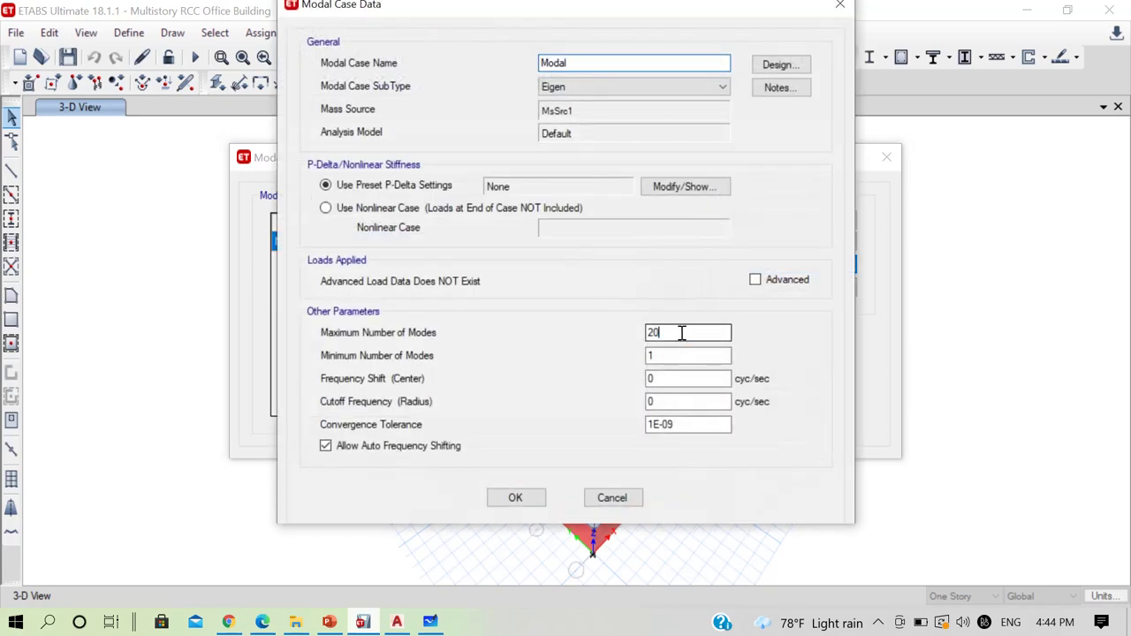
type("35")
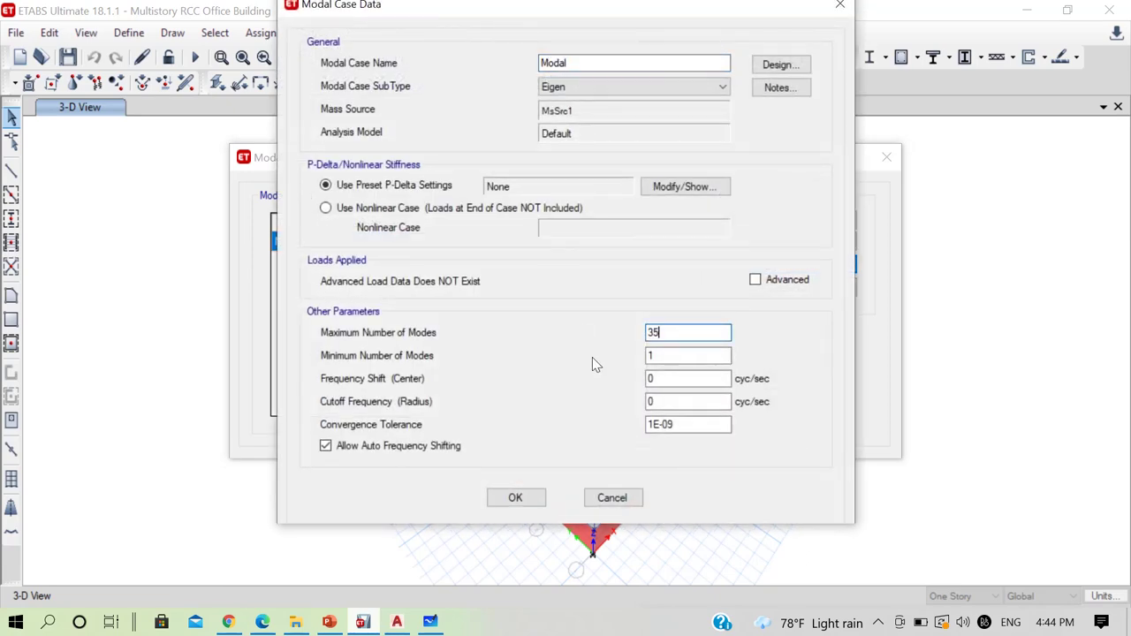
left_click(515, 497)
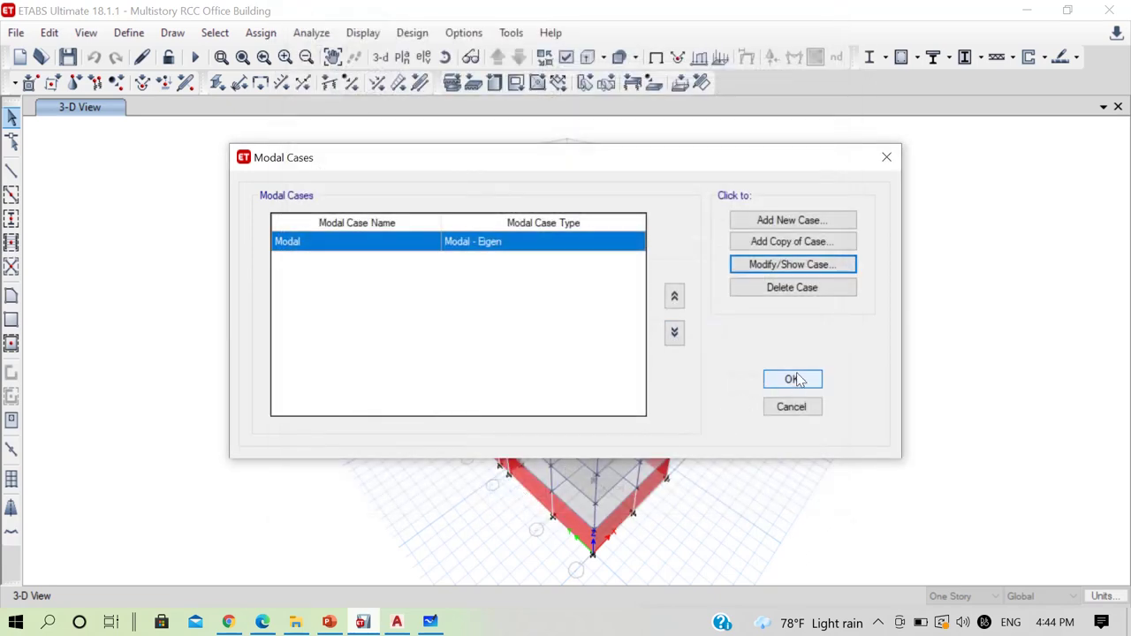
left_click(793, 379)
Rerun the analysis with the 35-mode Modal case.
left_click(195, 56)
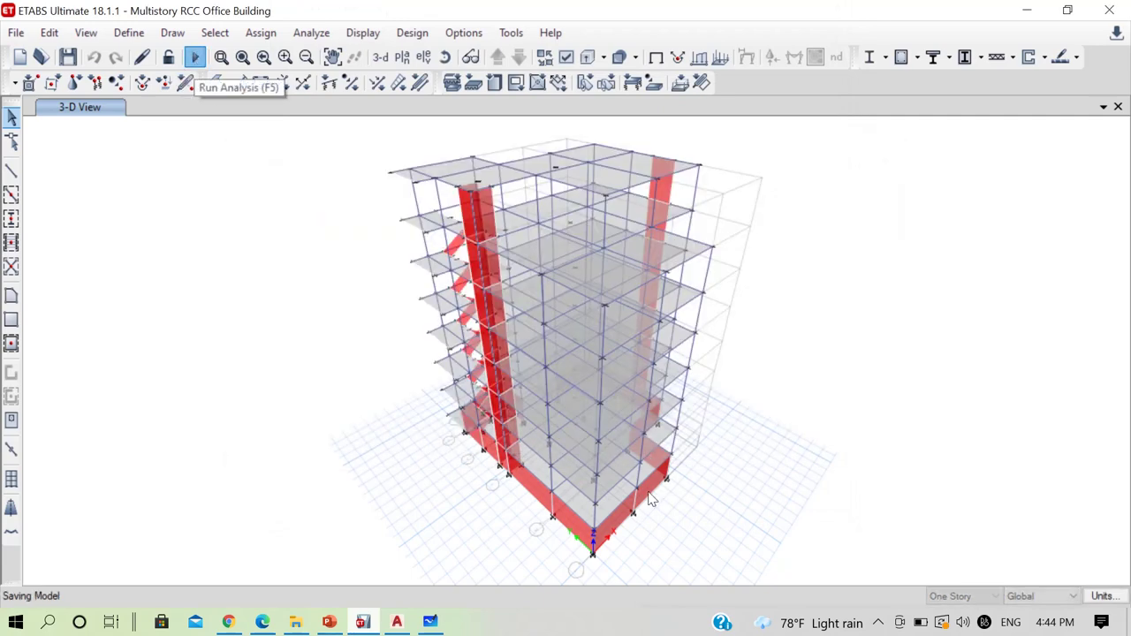
left_click(878, 622)
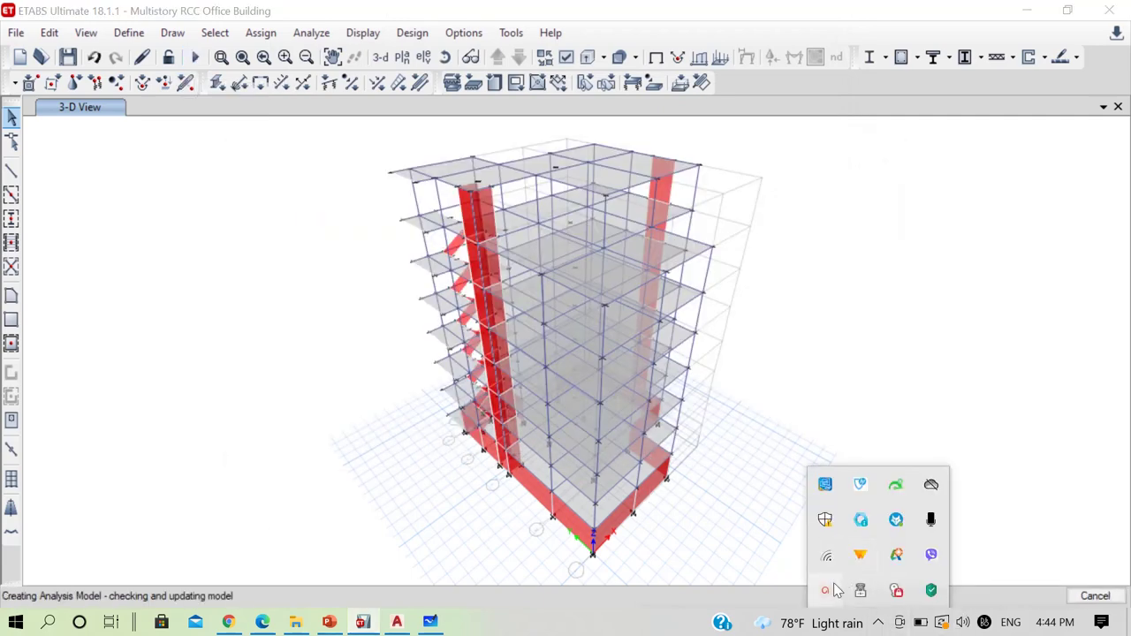
left_click(828, 591)
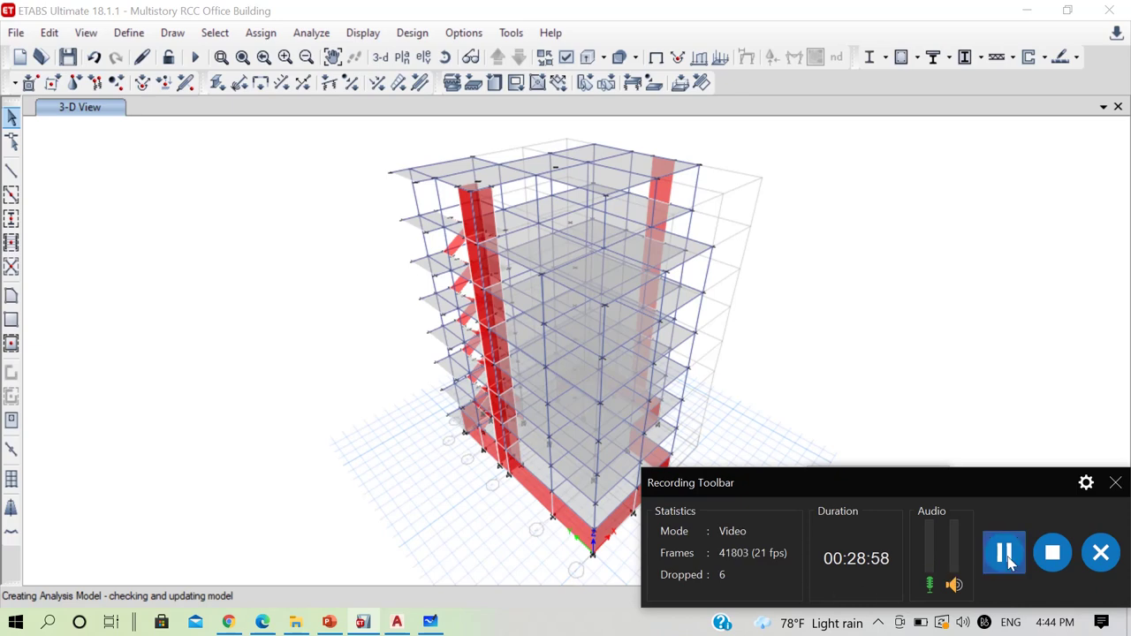
left_click_drag(941, 482, 853, 386)
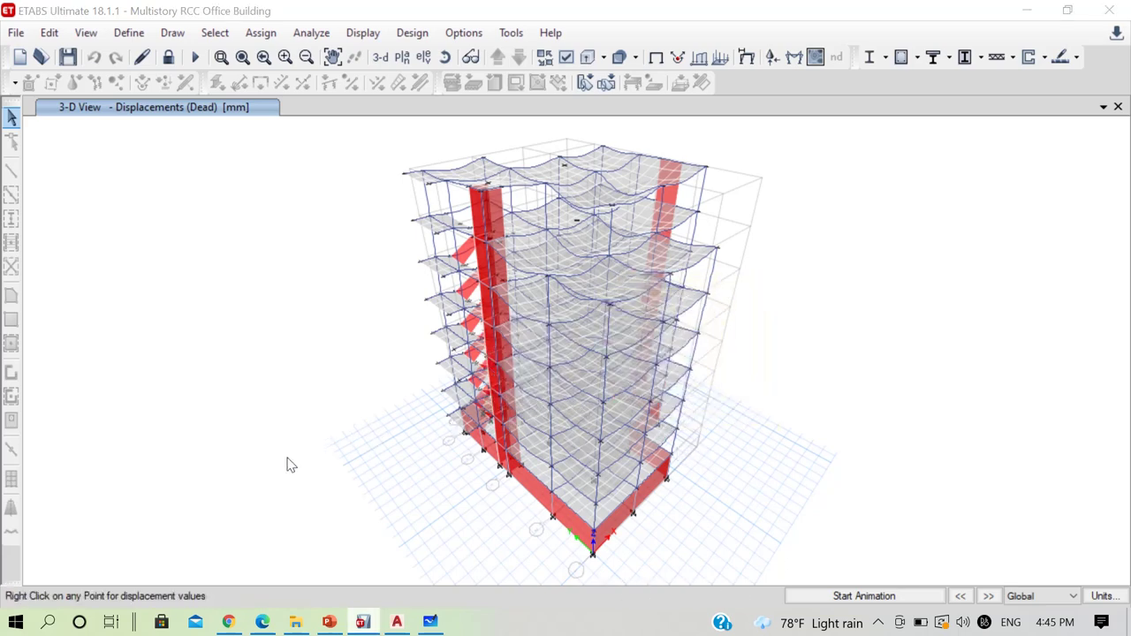
Display the modal participating mass ratios again and check the cumulative UX and UY values at mode 35.
key("ctrl+t")
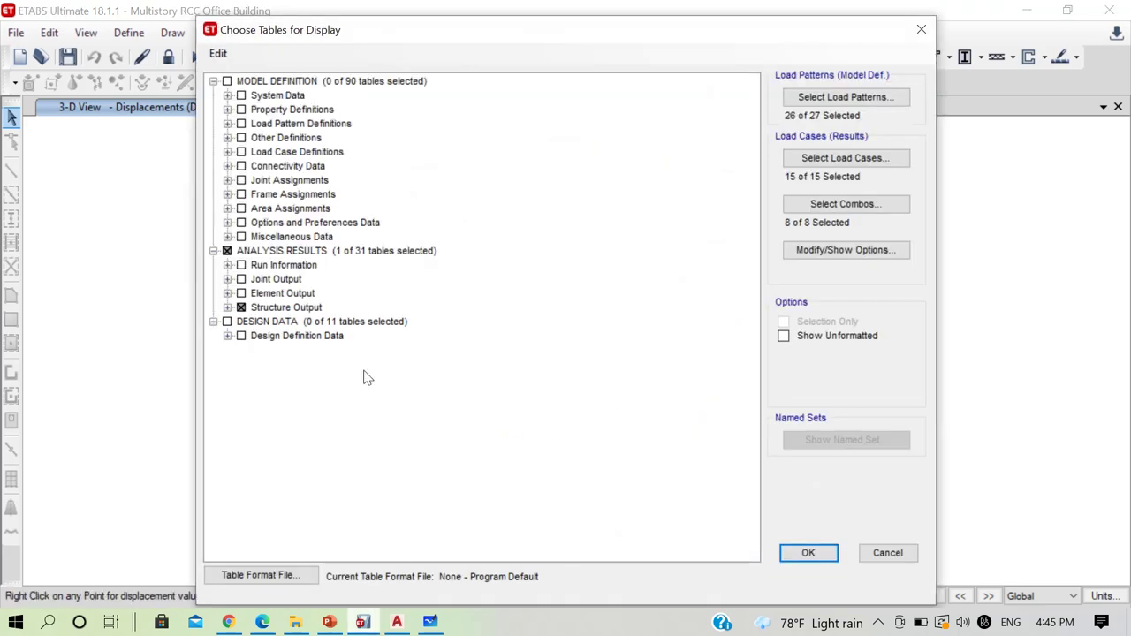
left_click(808, 553)
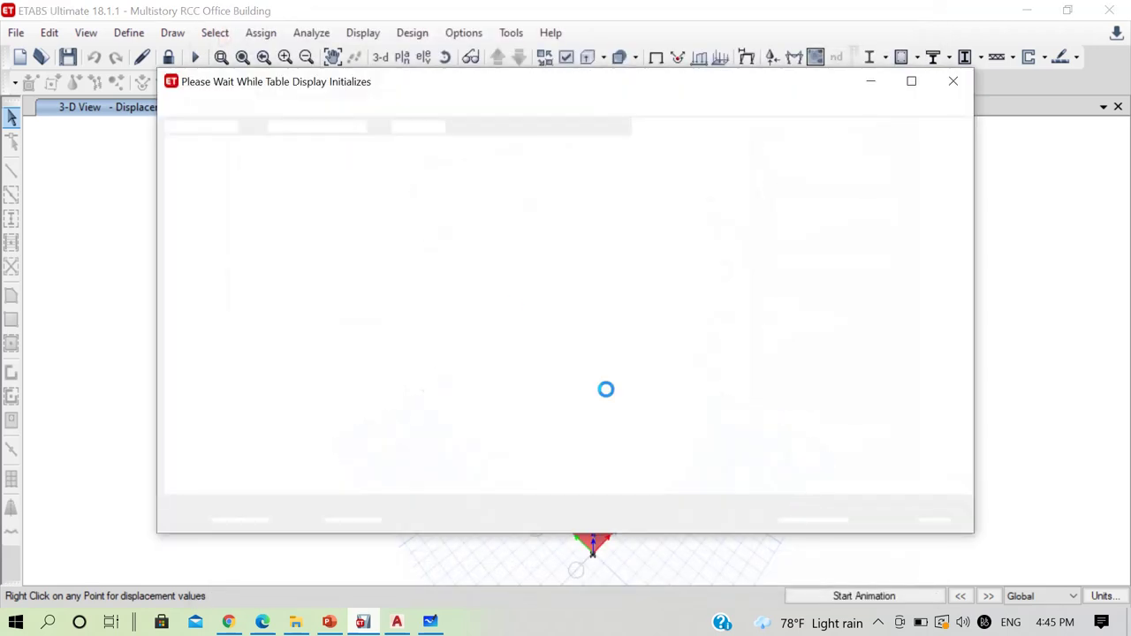
scroll(570, 389, "down", 7)
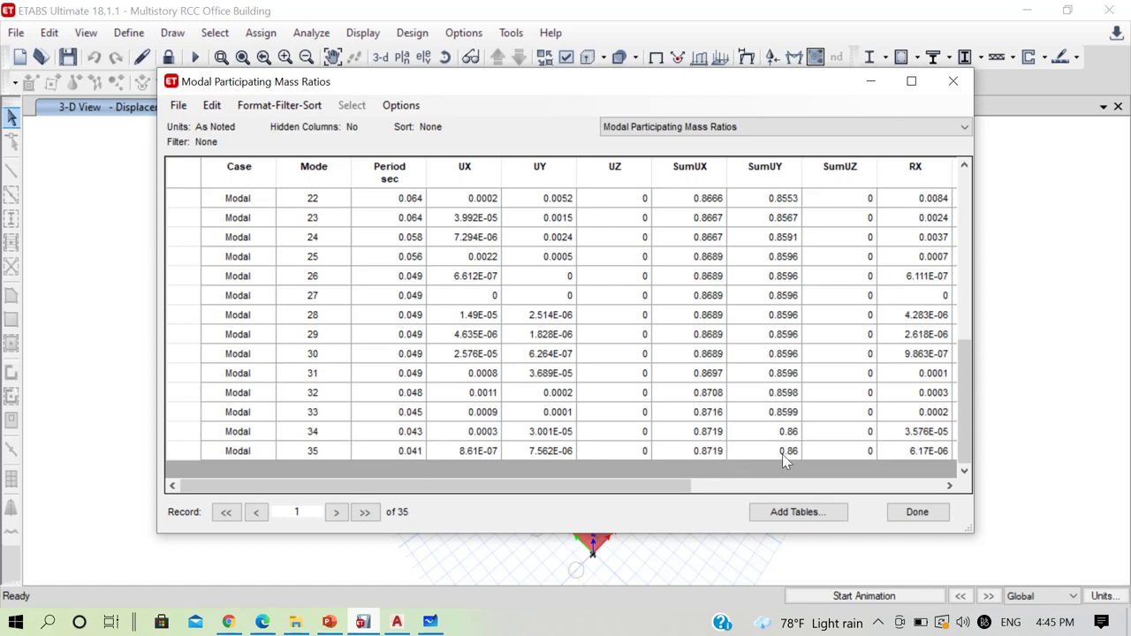
Dismiss the 35-mode results table and unlock the model, accepting deletion of the analysis results.
left_click(919, 513)
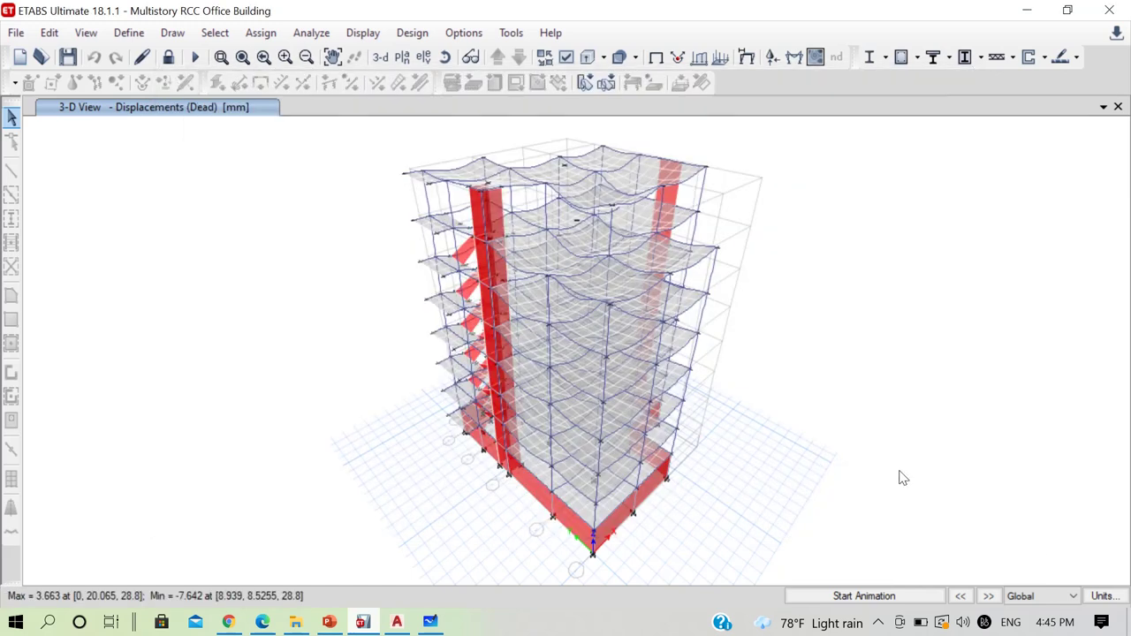
left_click(168, 57)
left_click(592, 380)
Set the Modal case's maximum number of modes to 70 and accept the modal case settings.
left_click(134, 32)
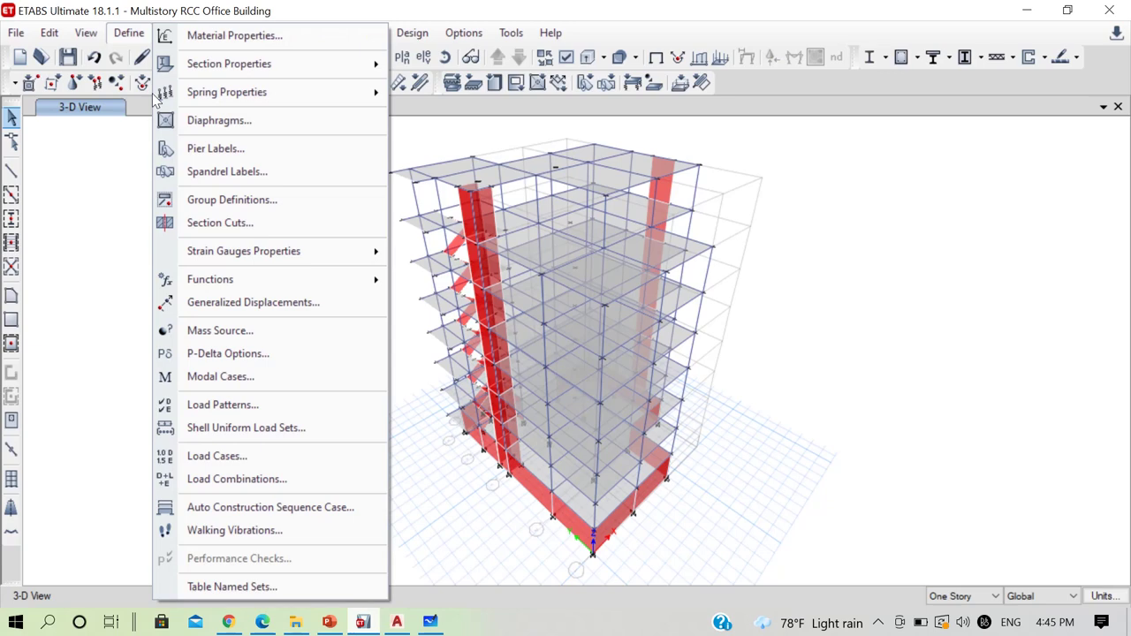
left_click(254, 377)
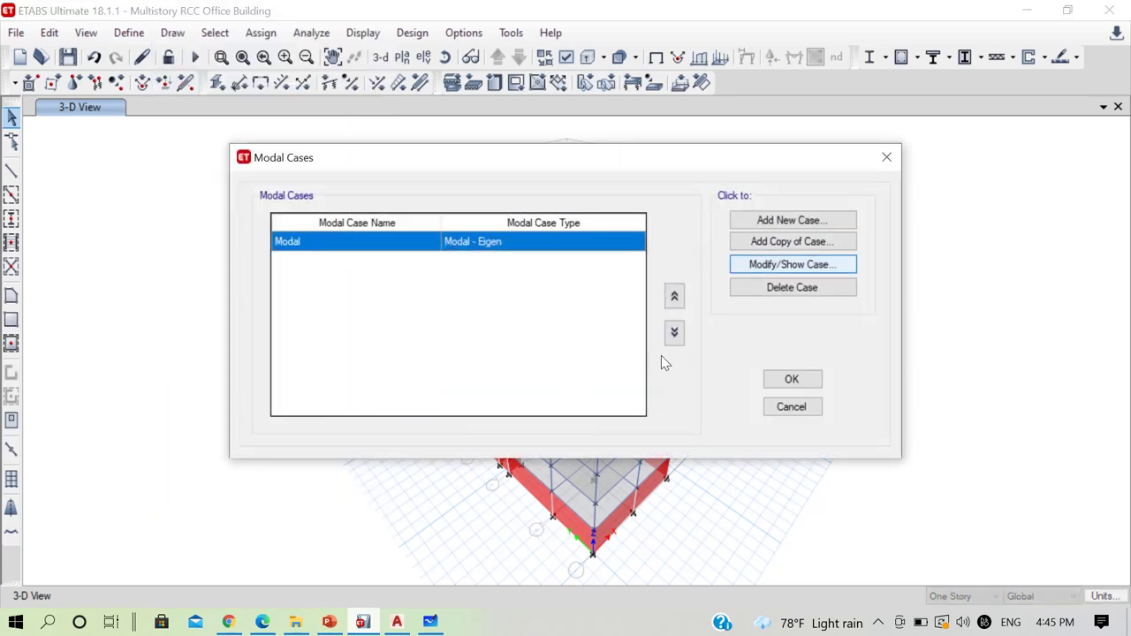
left_click_drag(678, 333, 612, 331)
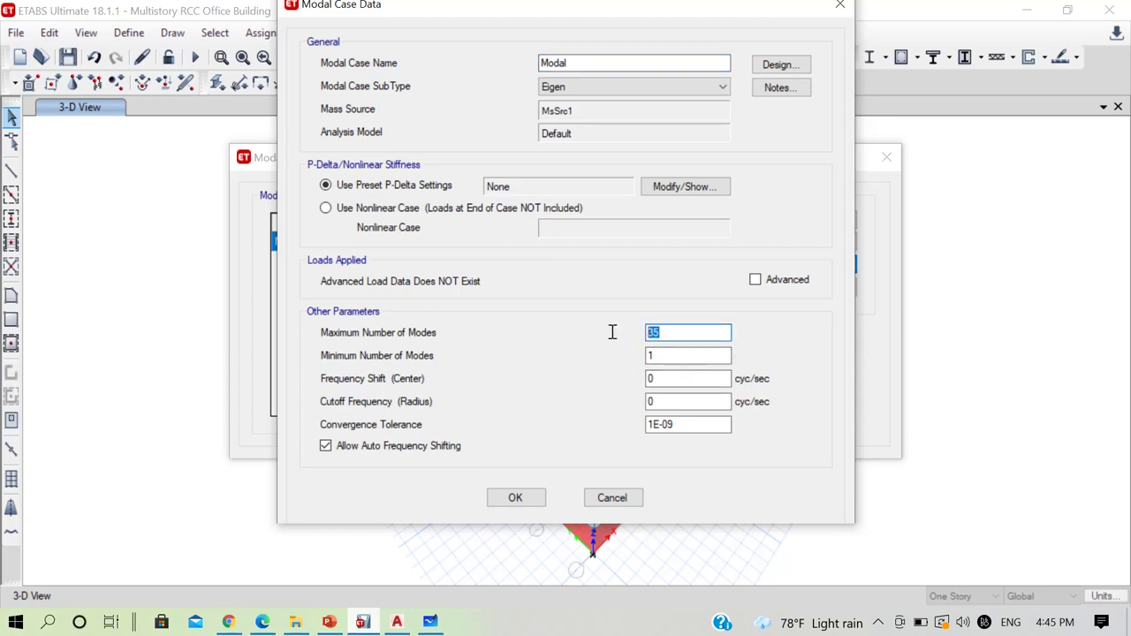
type("70")
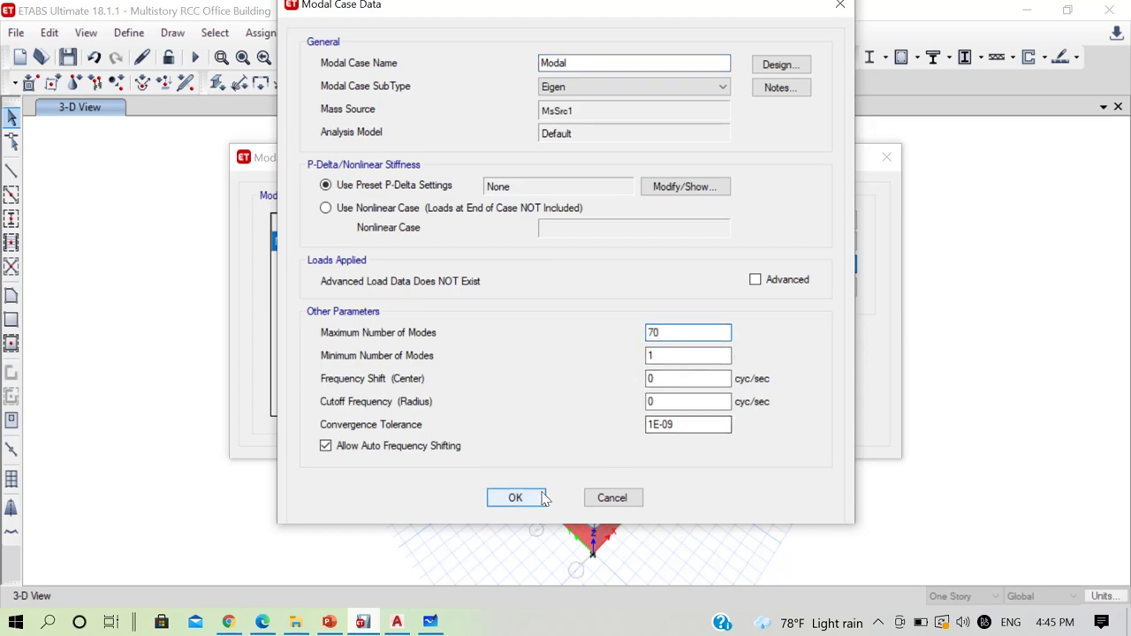
left_click(516, 498)
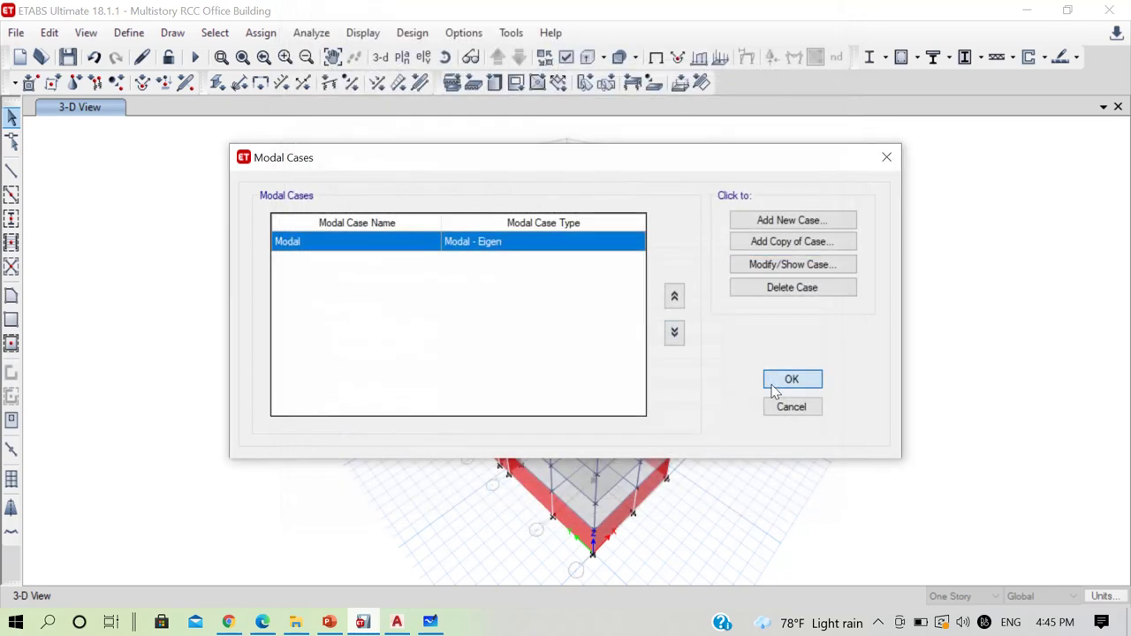
left_click(778, 382)
Rerun the analysis with the 70-mode Modal case.
left_click(195, 56)
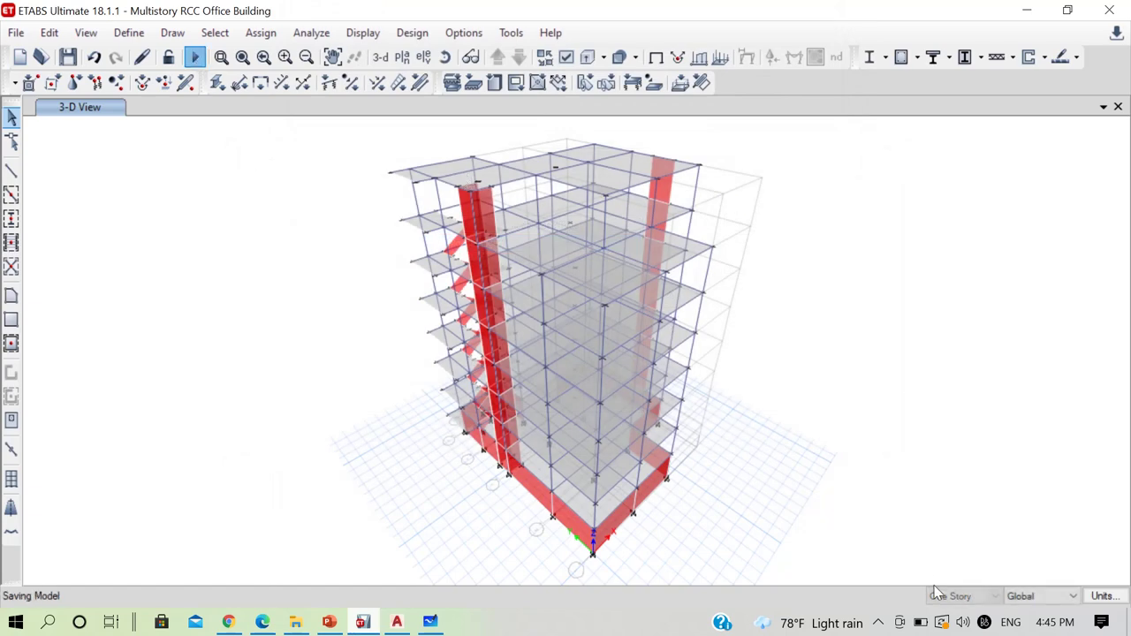
left_click(877, 623)
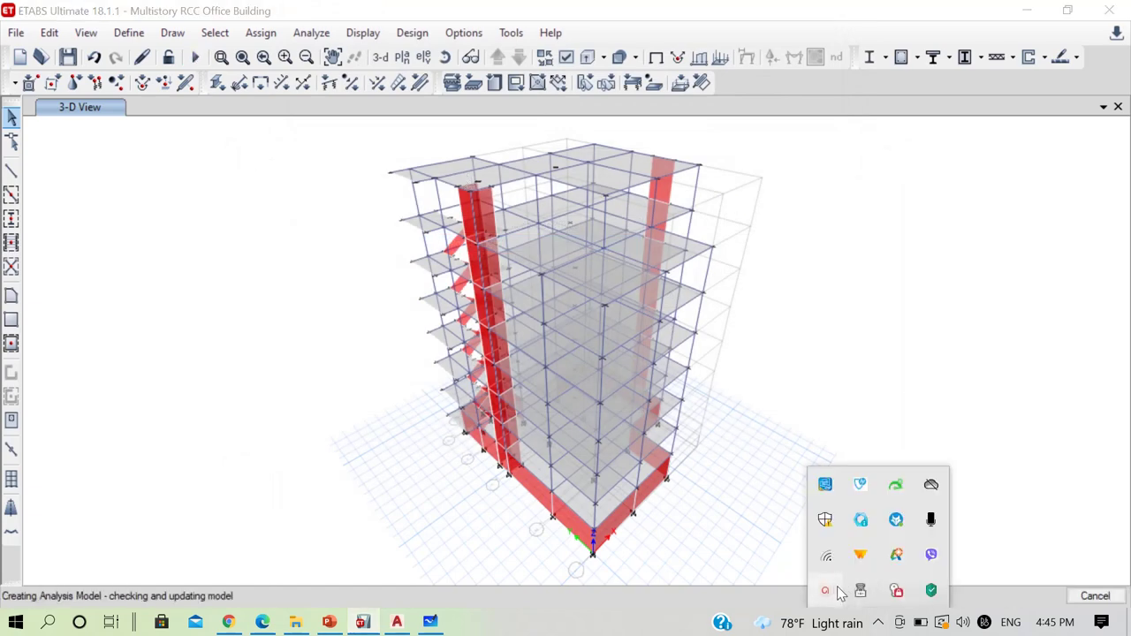
left_click(838, 592)
left_click_drag(815, 485, 936, 571)
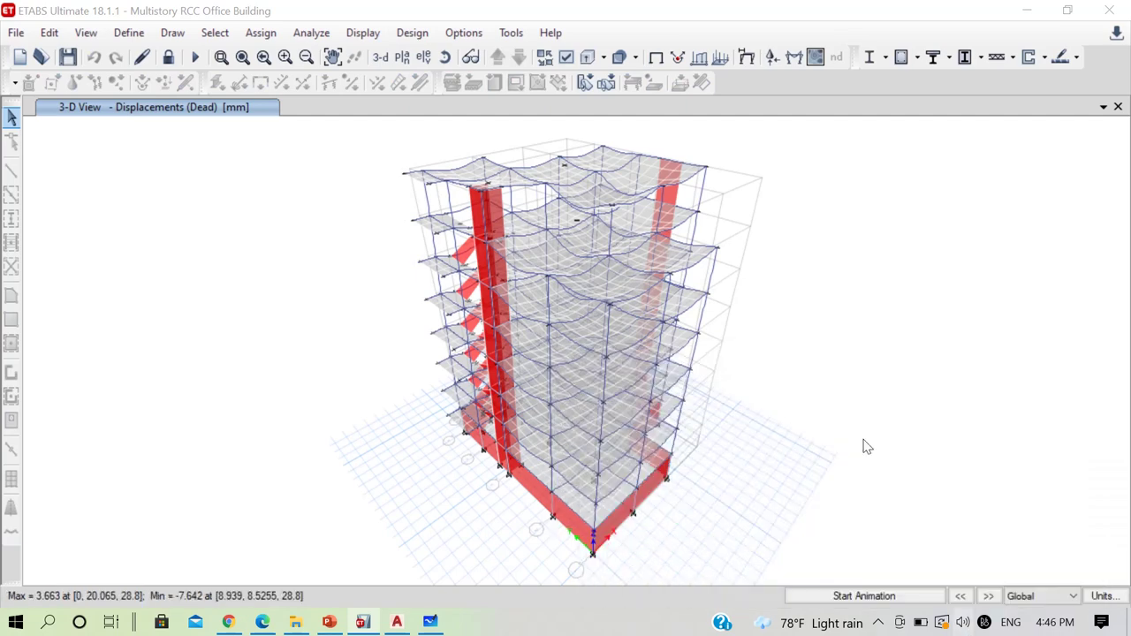
Reopen the Modal Participating Mass Ratios table and find the modes where cumulative UX and UY first exceed 90%.
key("ctrl+t")
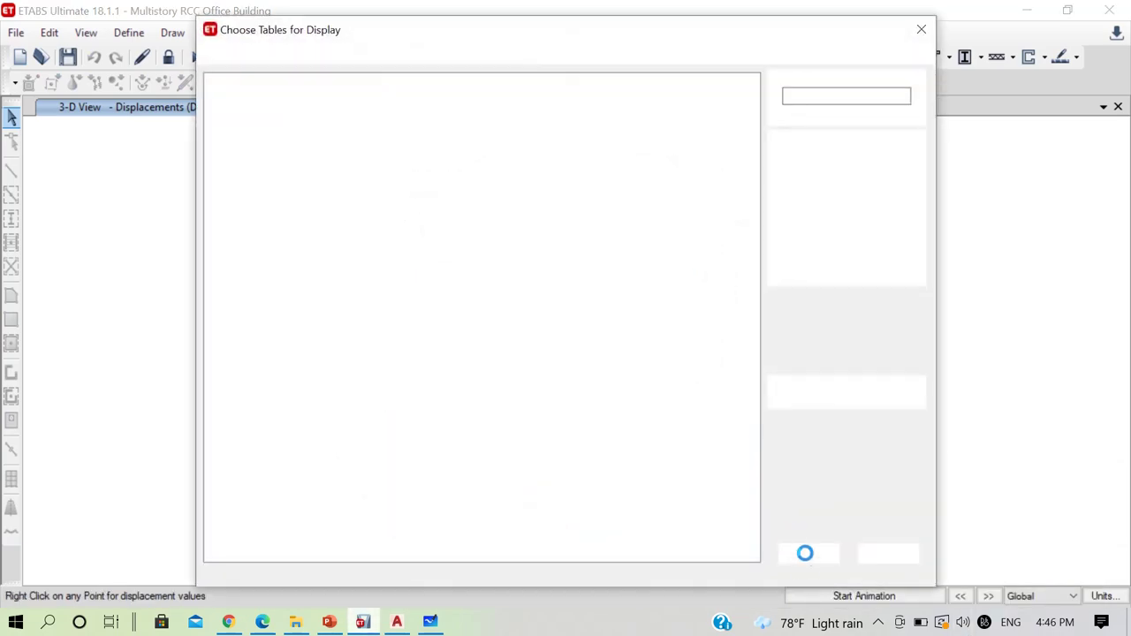
left_click(803, 552)
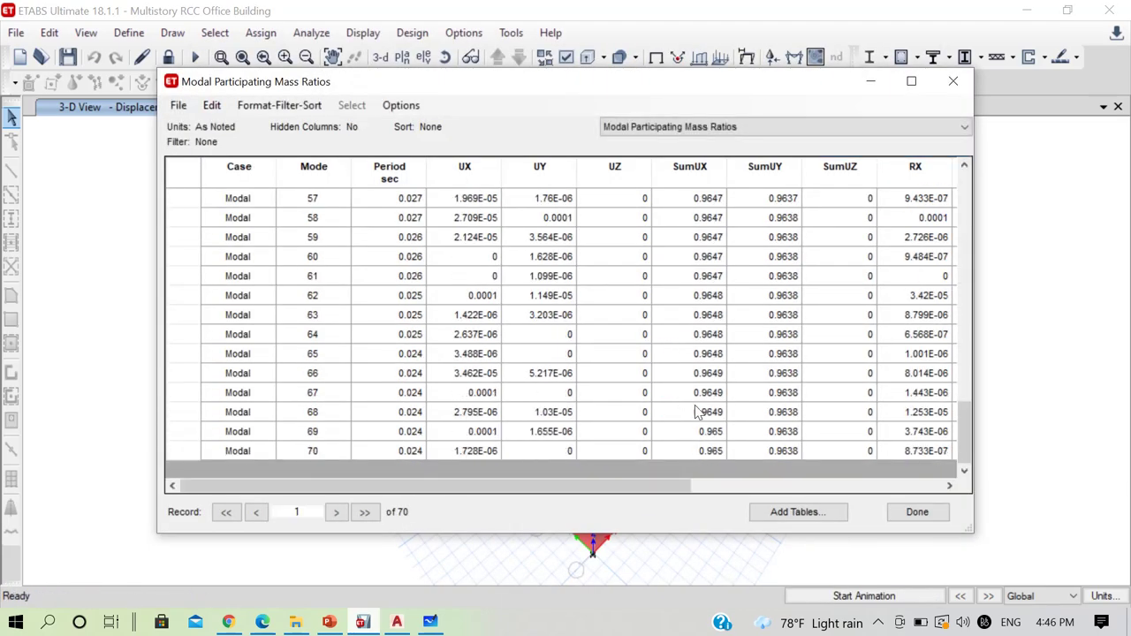
scroll(730, 430, "up", 9)
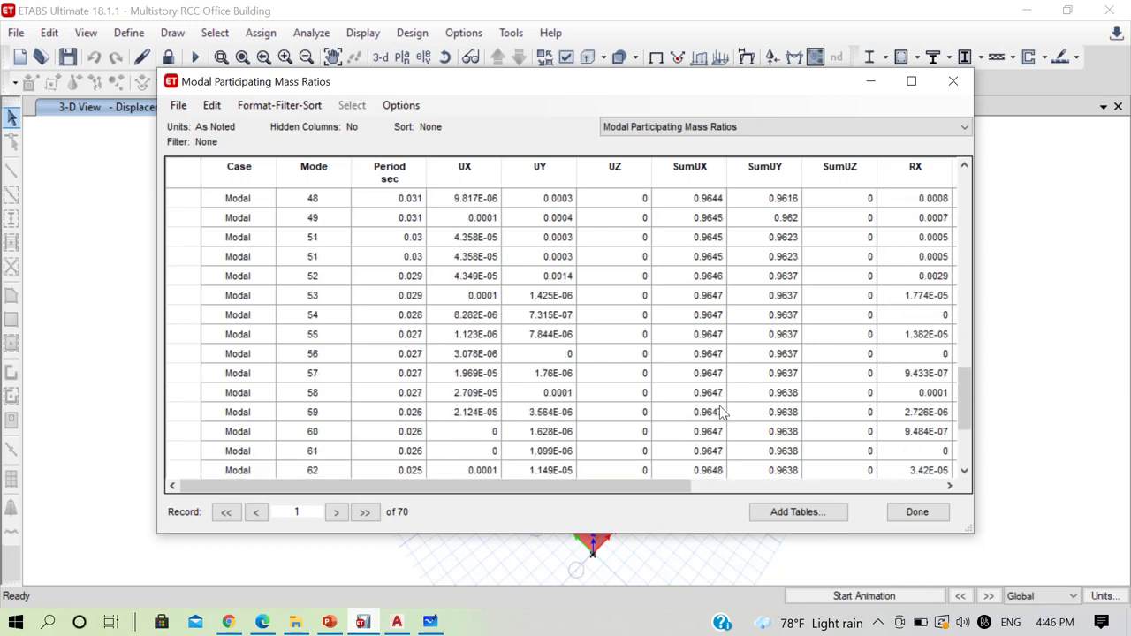
scroll(765, 403, "down", 1)
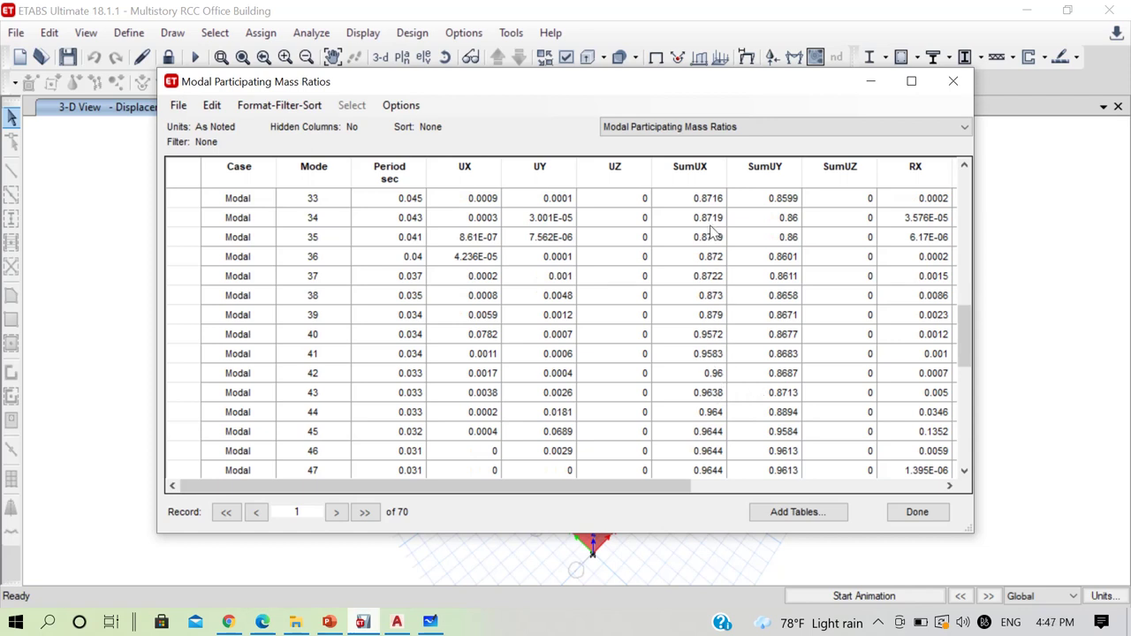
left_click(714, 336)
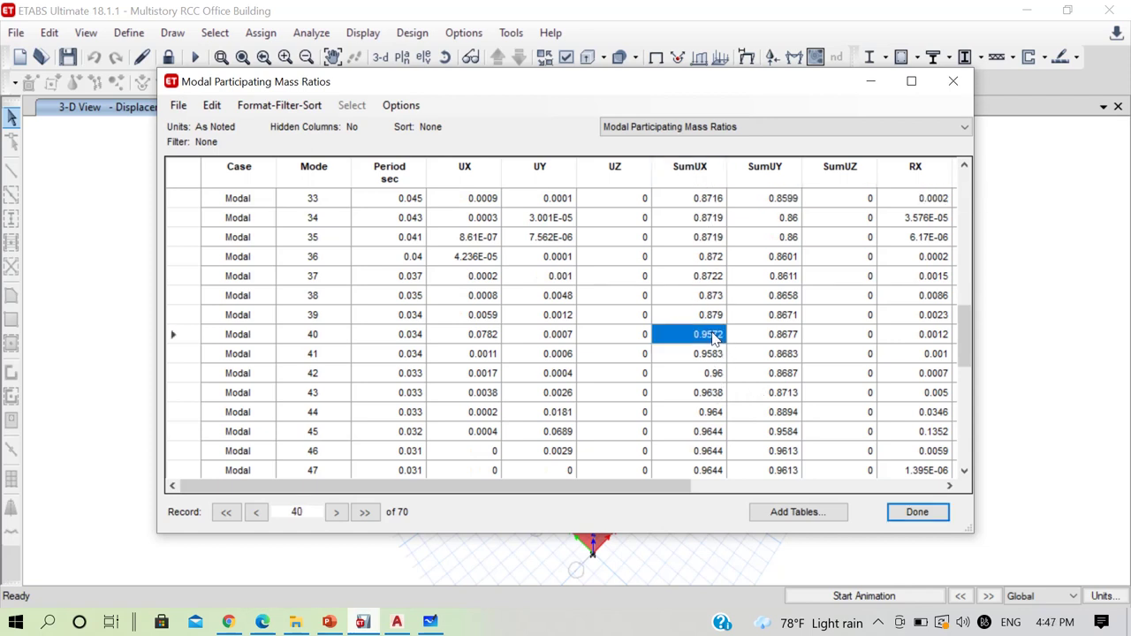
left_click(783, 432)
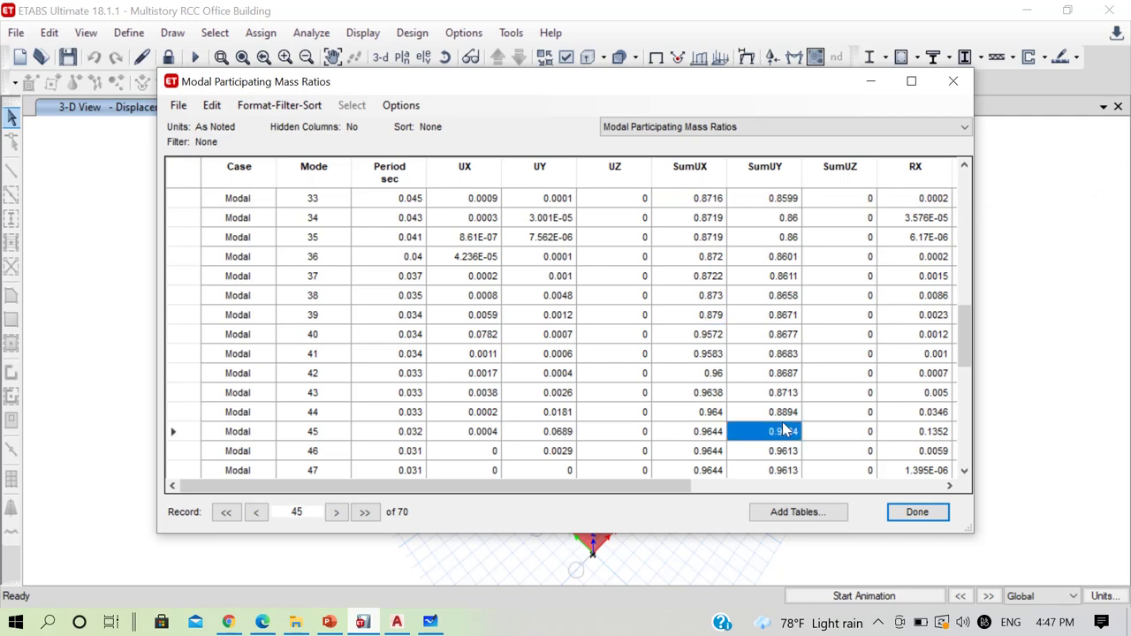
left_click_drag(663, 481, 1028, 485)
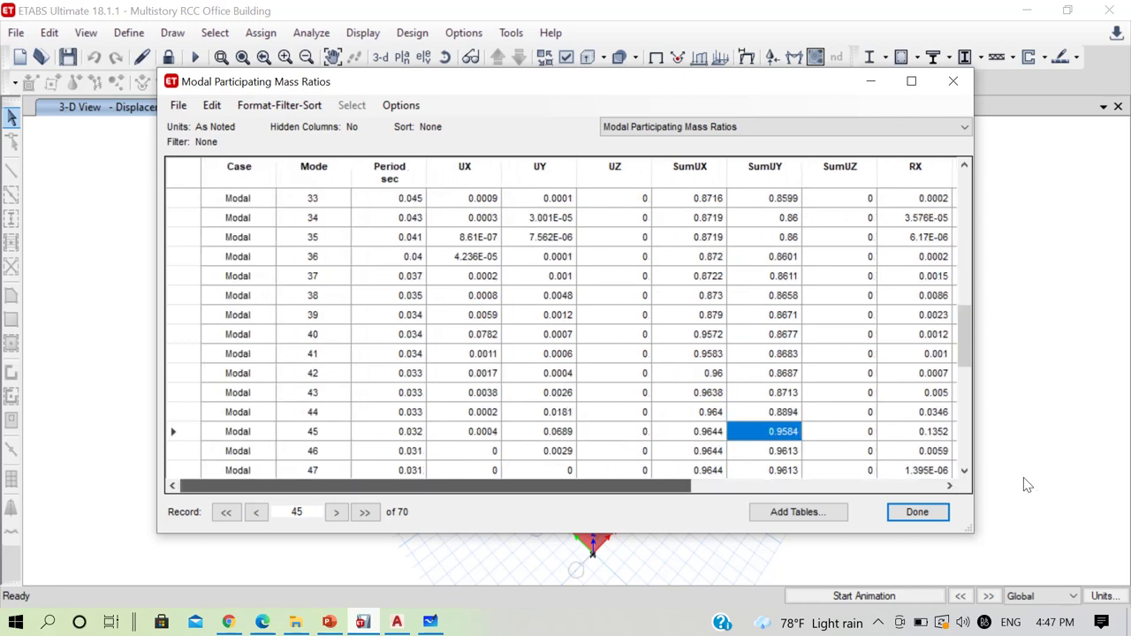
Review the cumulative rotational mass participation (SumRX, SumRY, SumRZ) around mode 45 and dismiss the Modal Participating Mass Ratios table.
left_click_drag(677, 488, 953, 489)
scroll(866, 398, "down", 8)
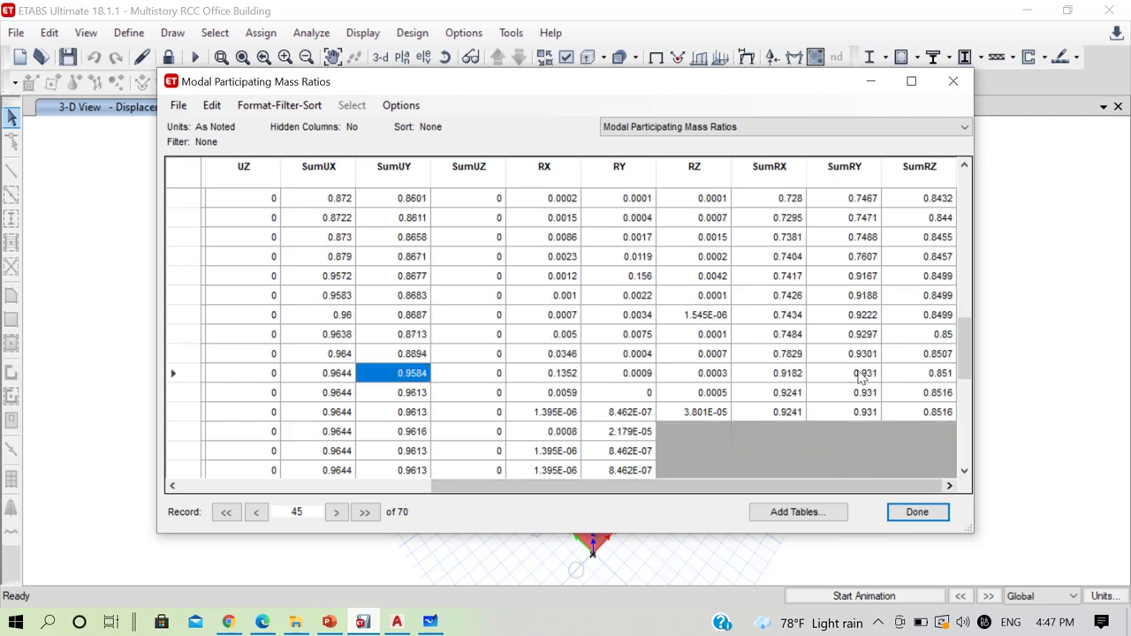
left_click(919, 513)
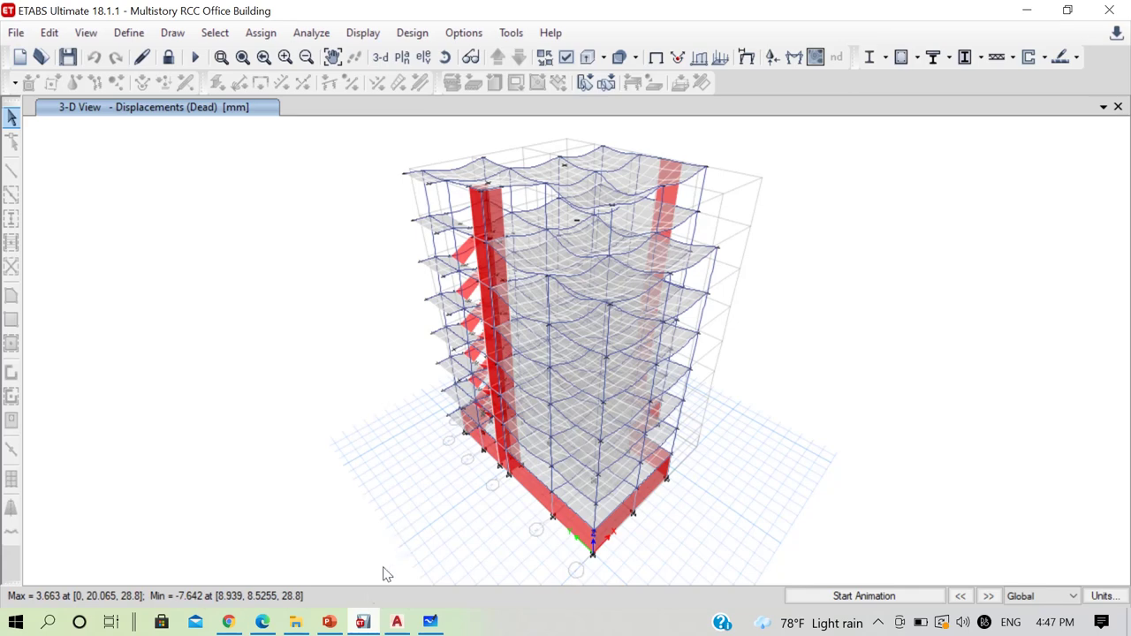
Switch to PowerPoint and present the slide "Codal Provisions in IS 1893 (Part 1):2016" full screen with a pointer tool for explaining it.
left_click(327, 625)
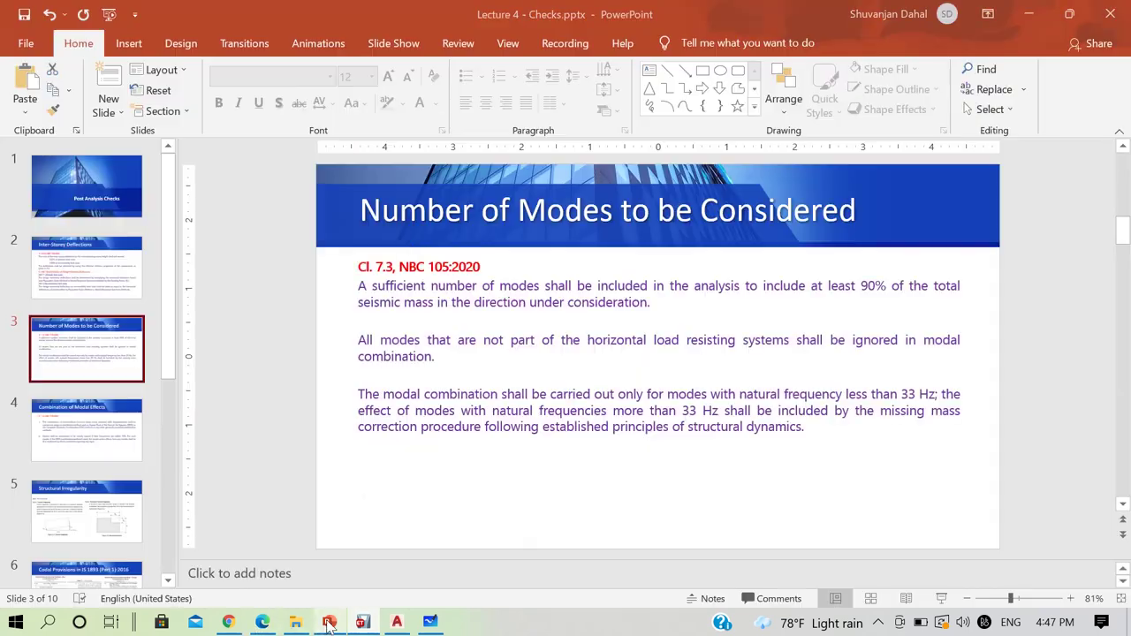
left_click(97, 429)
scroll(89, 507, "down", 3)
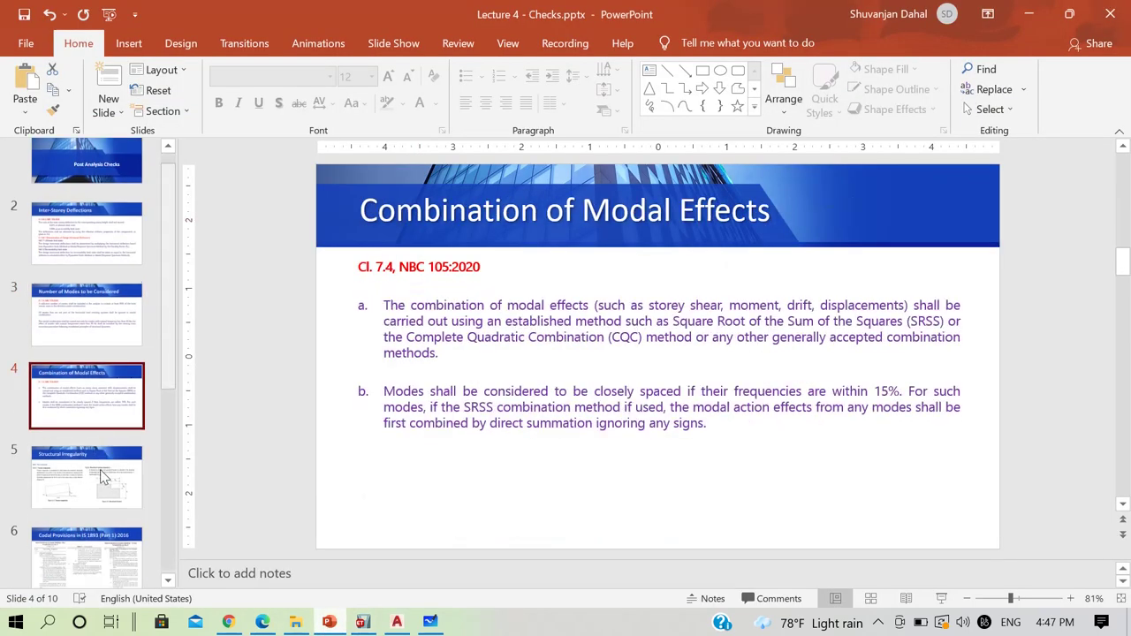
left_click(87, 430)
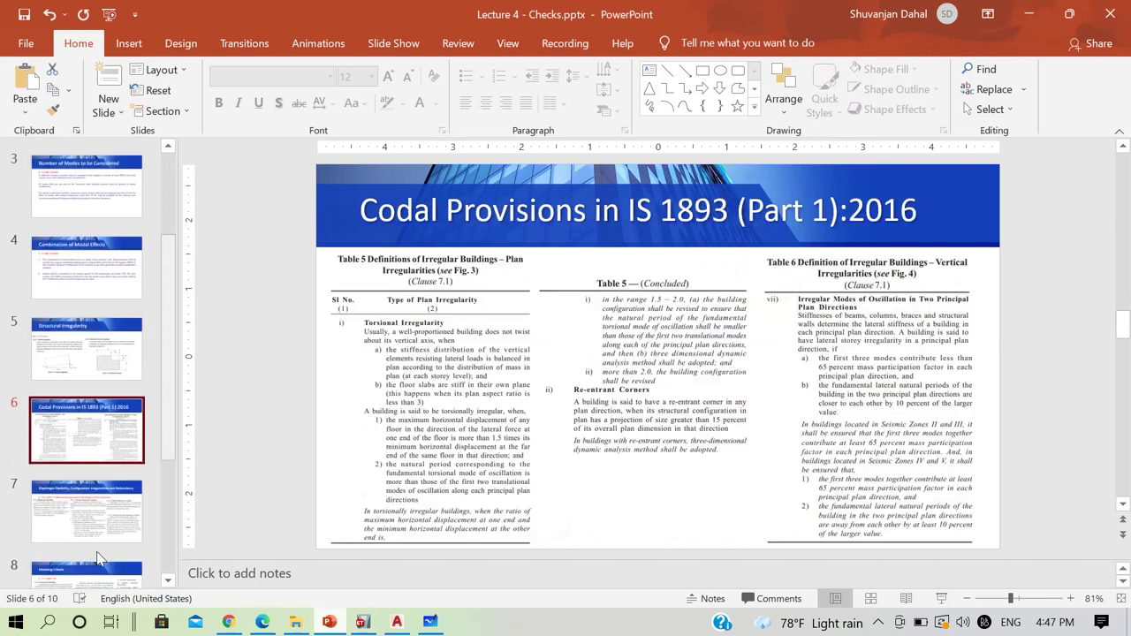
left_click(941, 598)
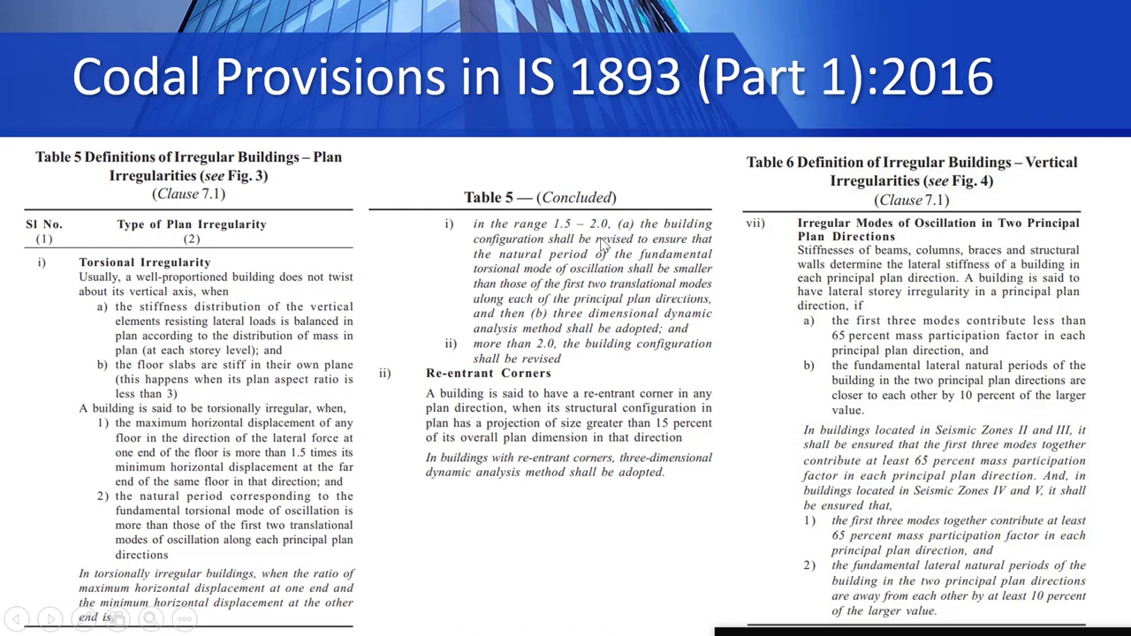
left_click(53, 619)
left_click(53, 619)
left_click(84, 619)
left_click(95, 484)
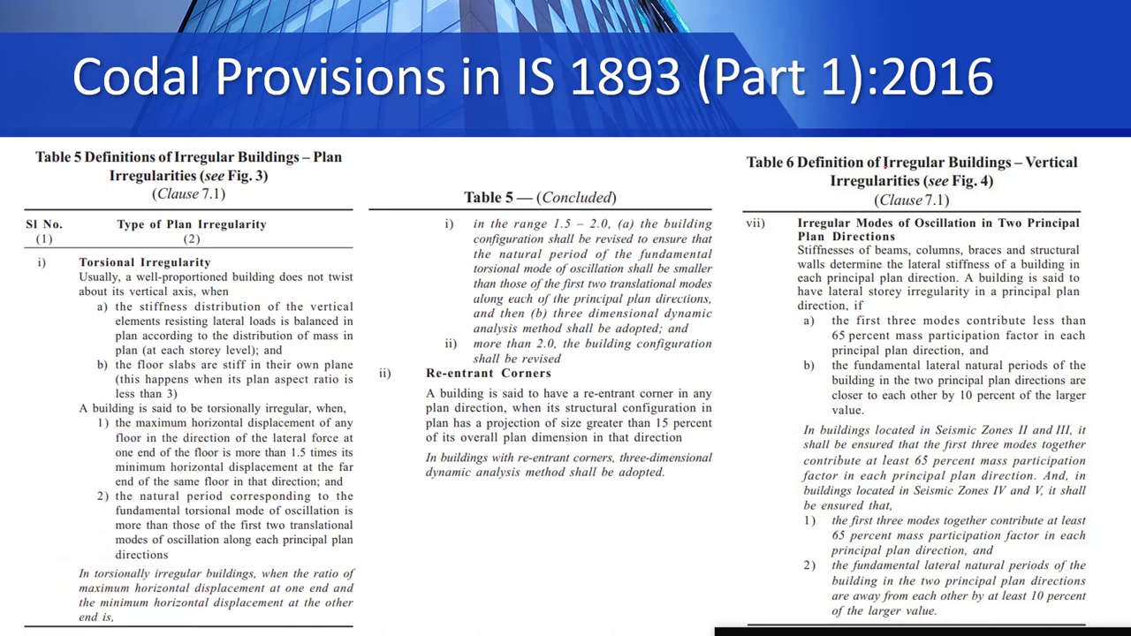
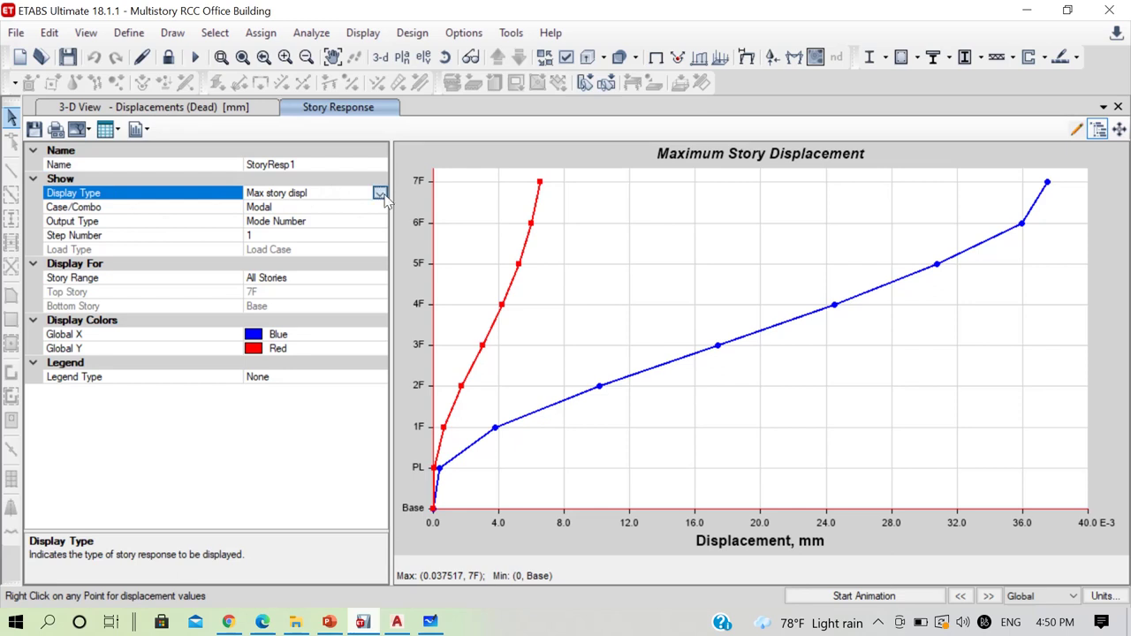
Set the story response plot to Max story drifts for the EQX ULS case, with output type Max.
left_click(379, 192)
left_click(297, 291)
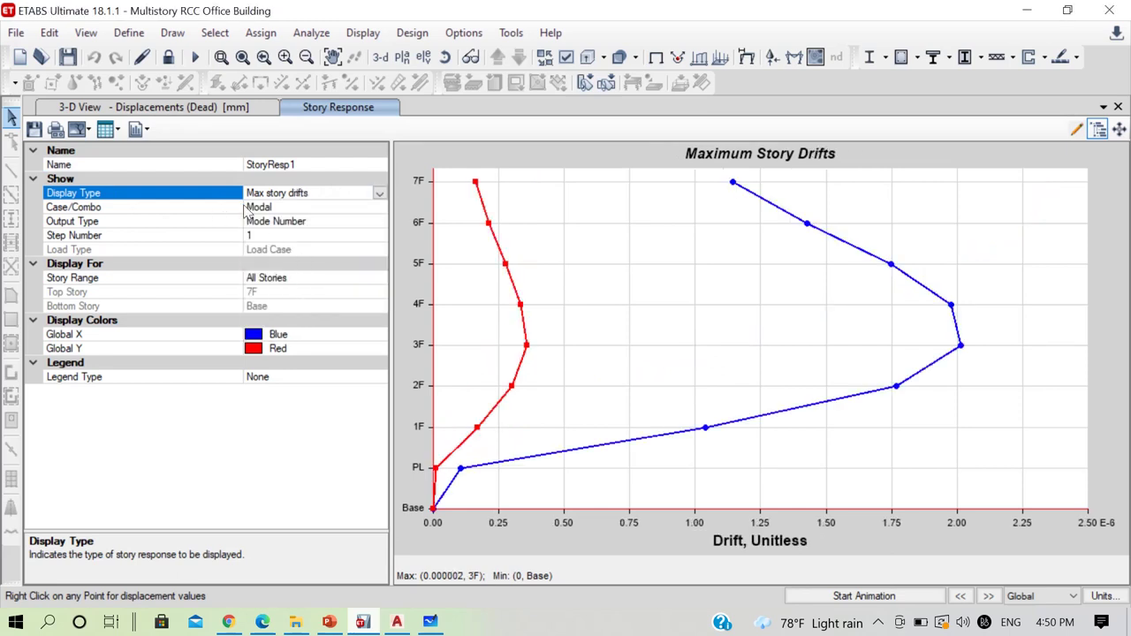
left_click(352, 207)
left_click(380, 207)
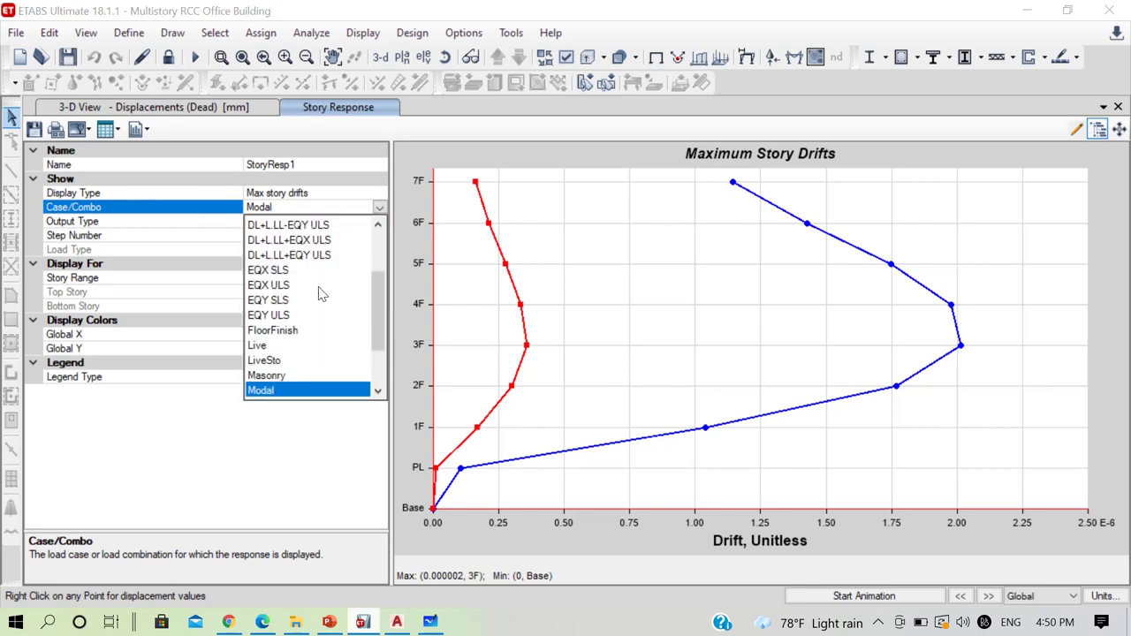
left_click(267, 285)
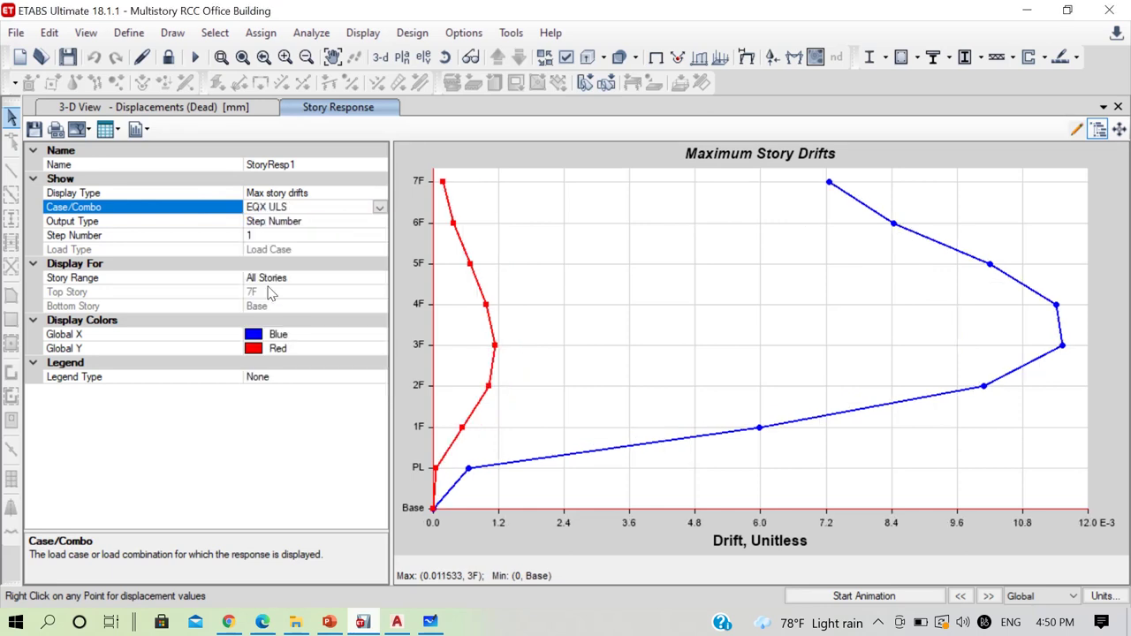
left_click(299, 222)
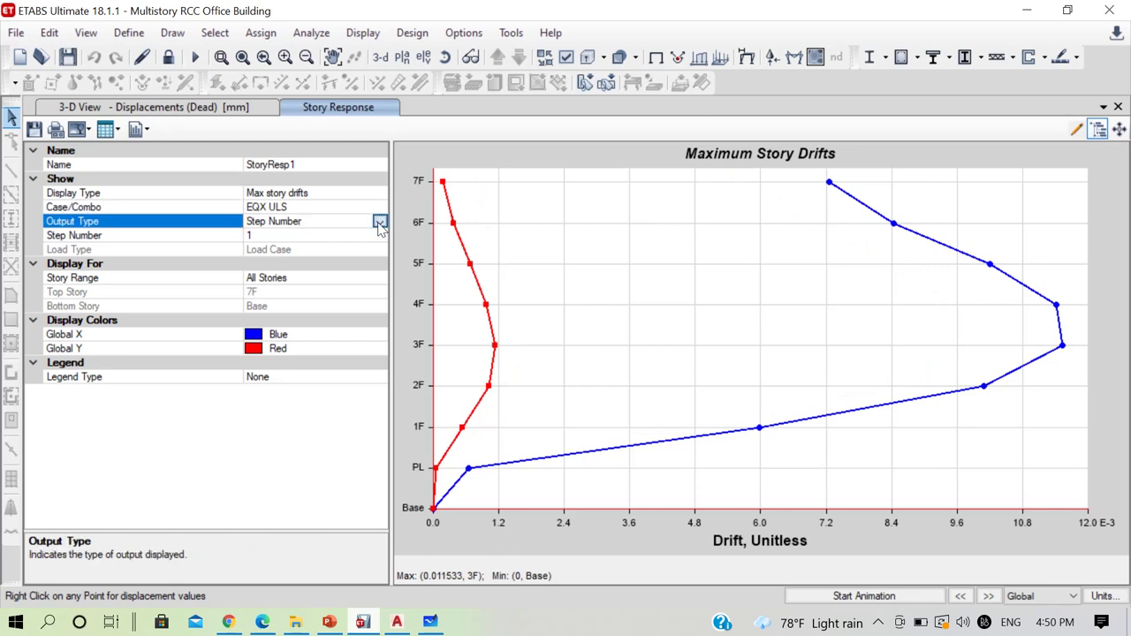
left_click(379, 223)
left_click(276, 253)
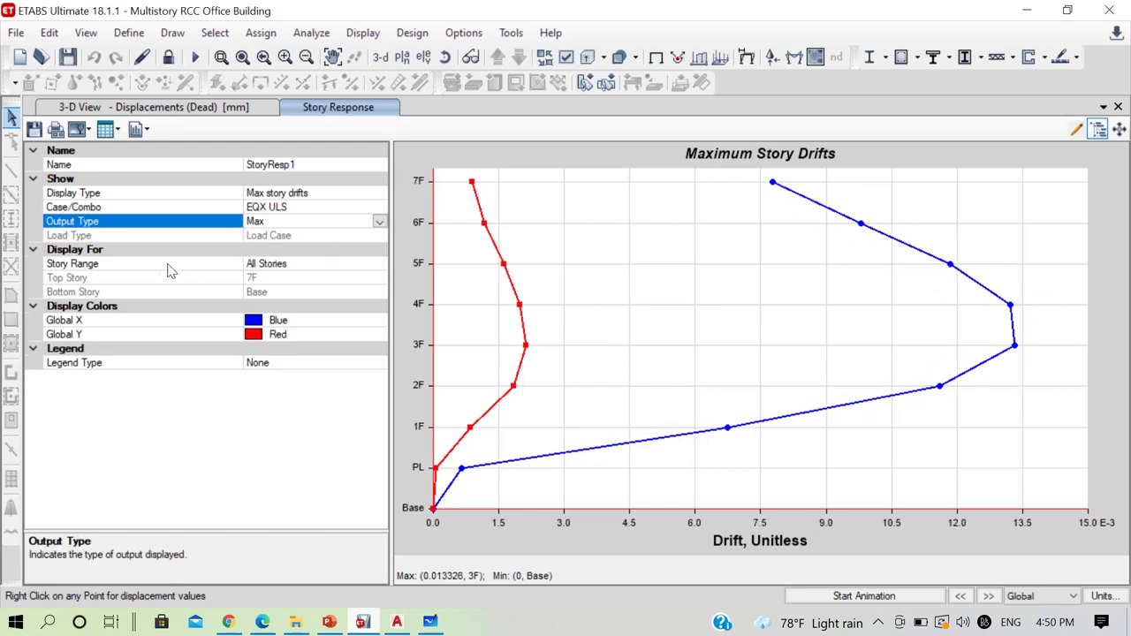
Limit the drift plot to a User Specified story range with PL as the bottom story.
left_click(345, 265)
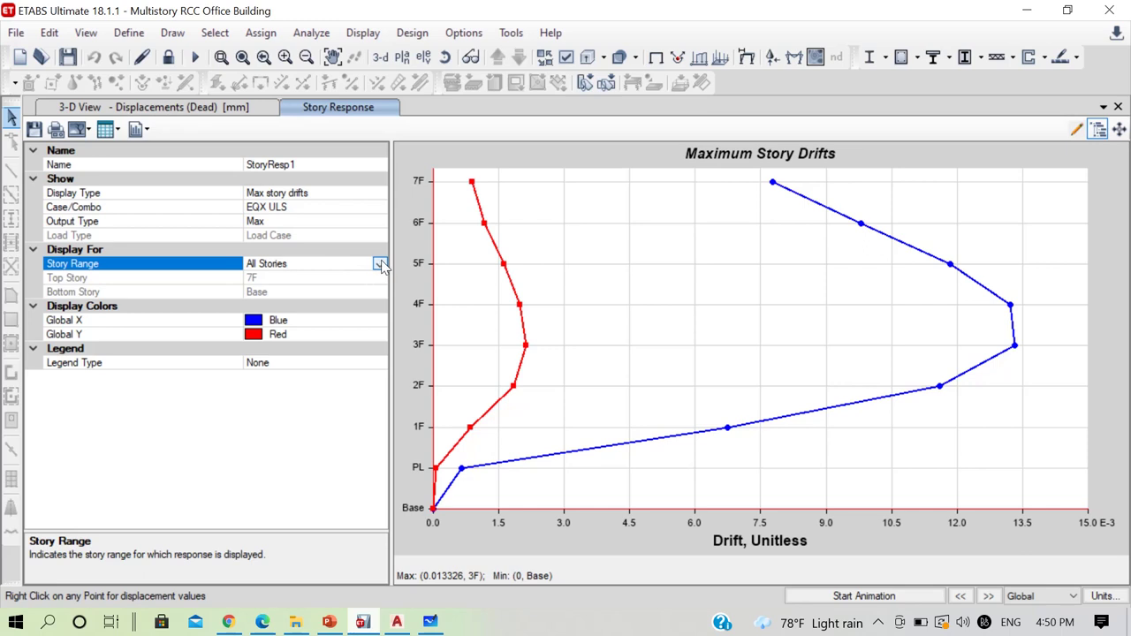
left_click(379, 264)
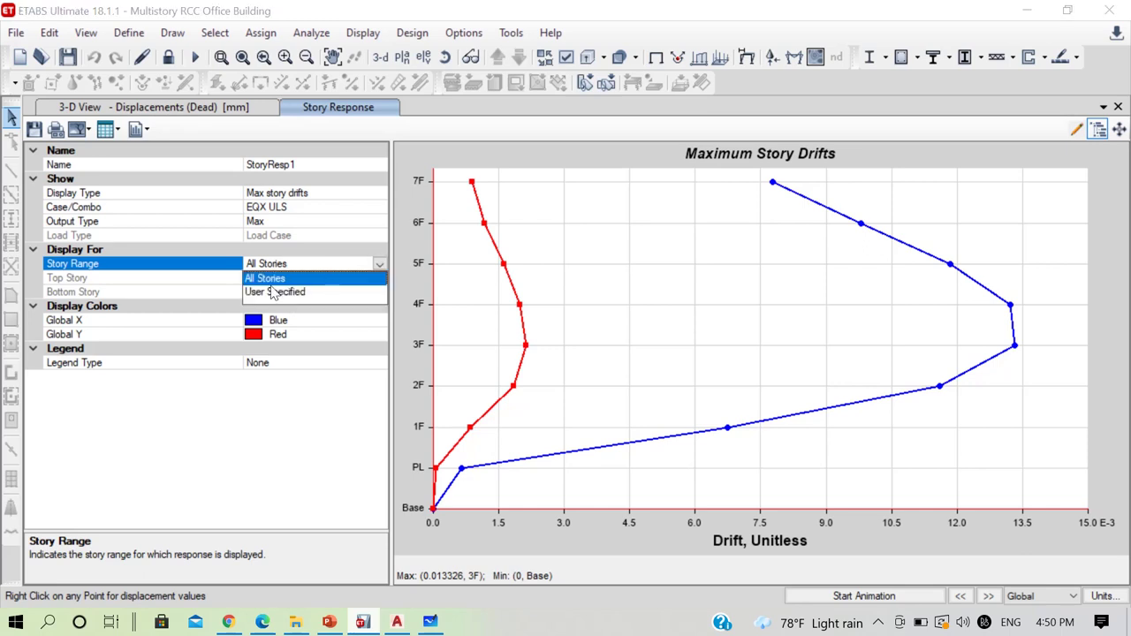
left_click(270, 281)
left_click(380, 264)
left_click(271, 291)
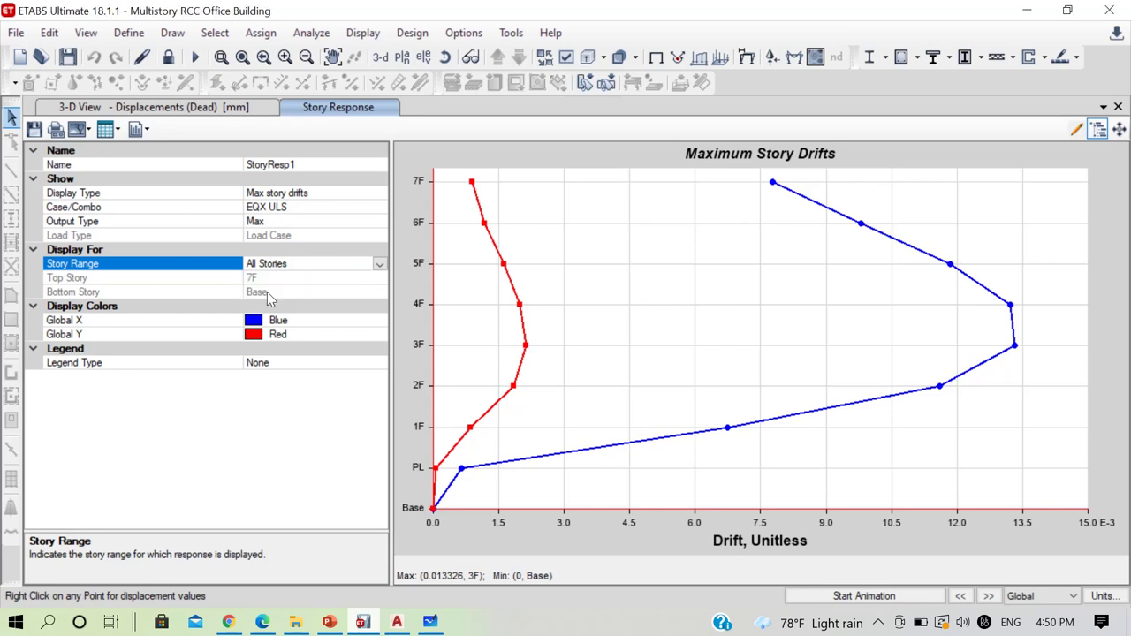
left_click(371, 293)
left_click(379, 297)
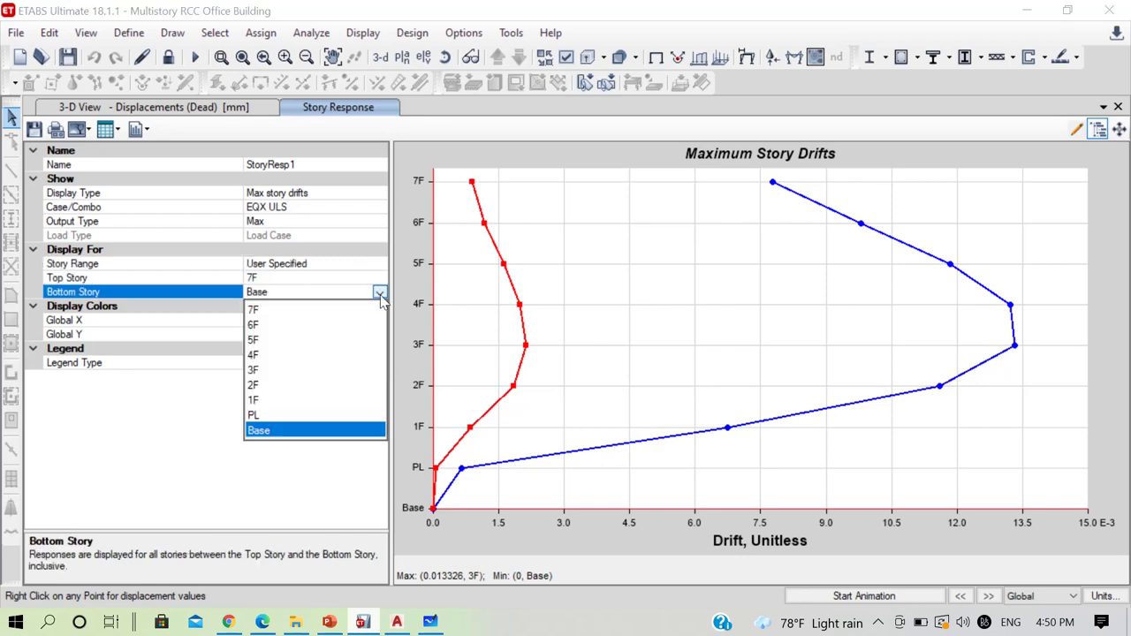
left_click(274, 422)
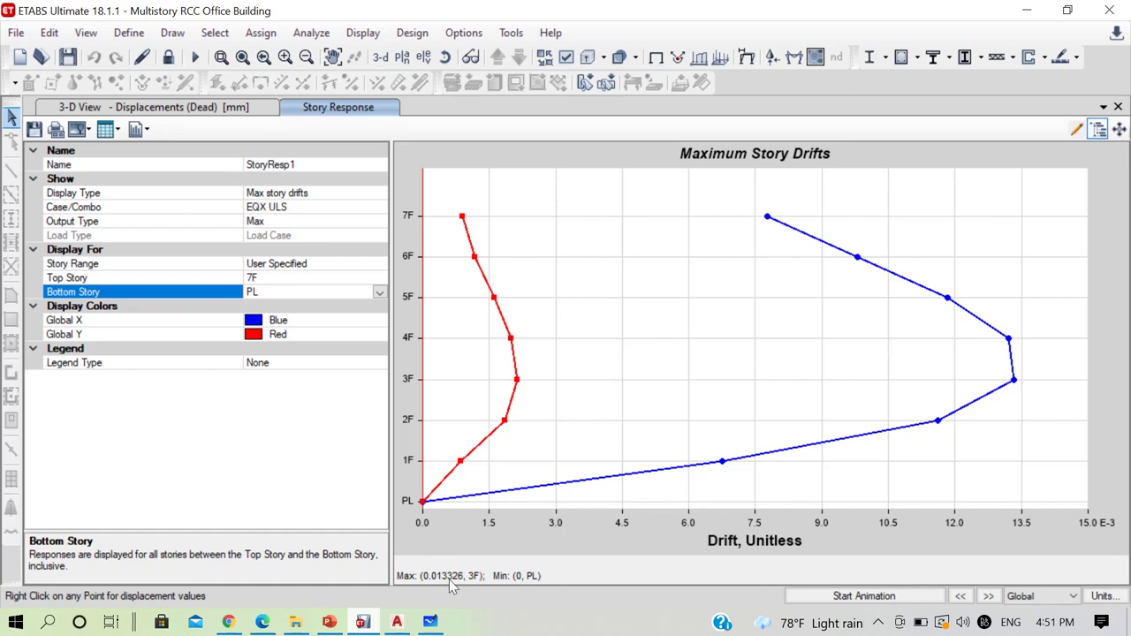
Check the inter-storey deflection limits of NBC 105:2020 on the PowerPoint slide, and return to the drift plot in ETABS.
left_click(434, 624)
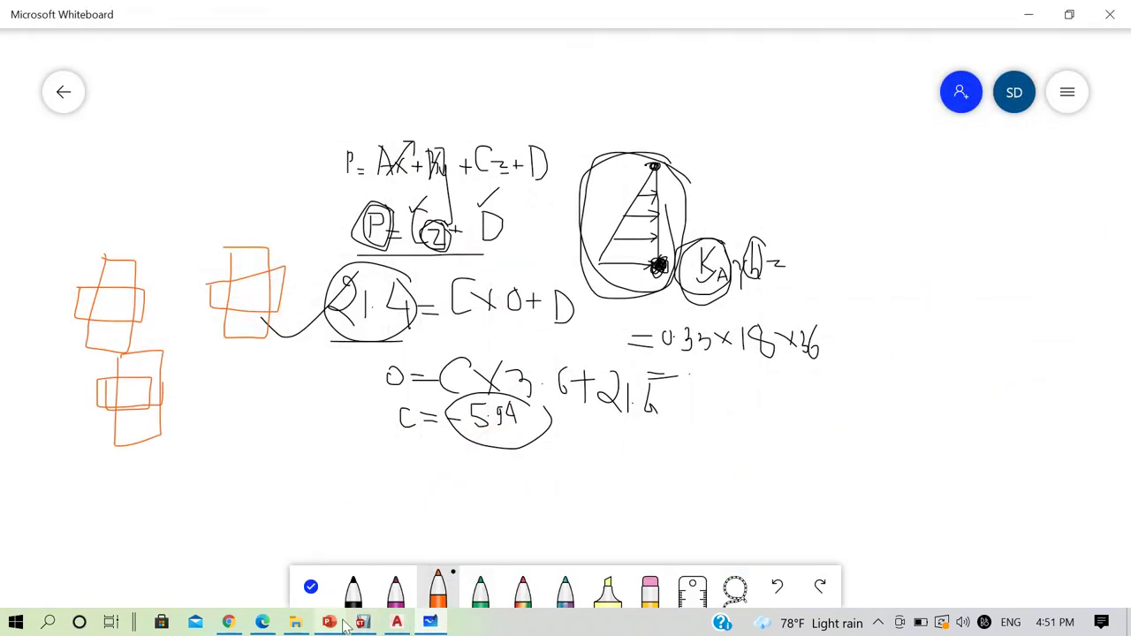
left_click(330, 623)
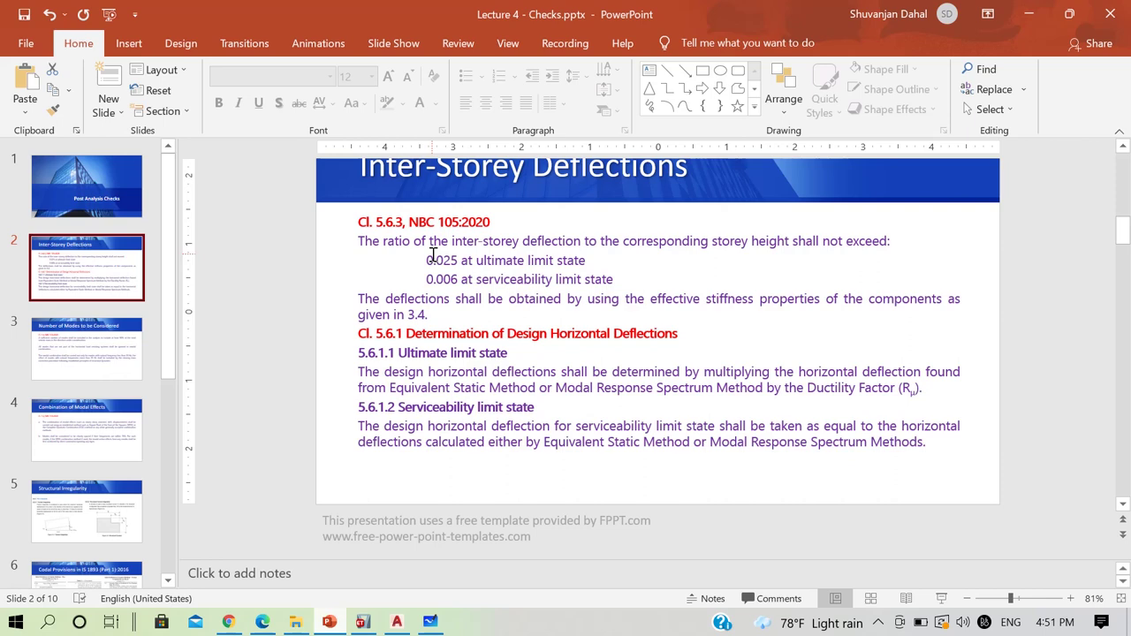
left_click(1039, 9)
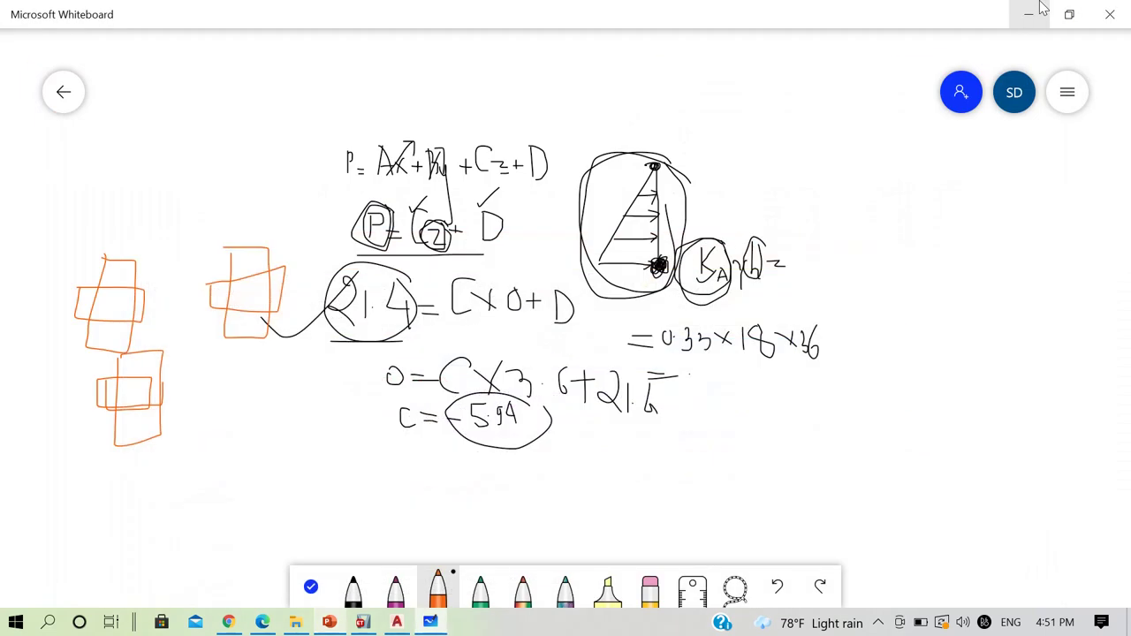
left_click(398, 622)
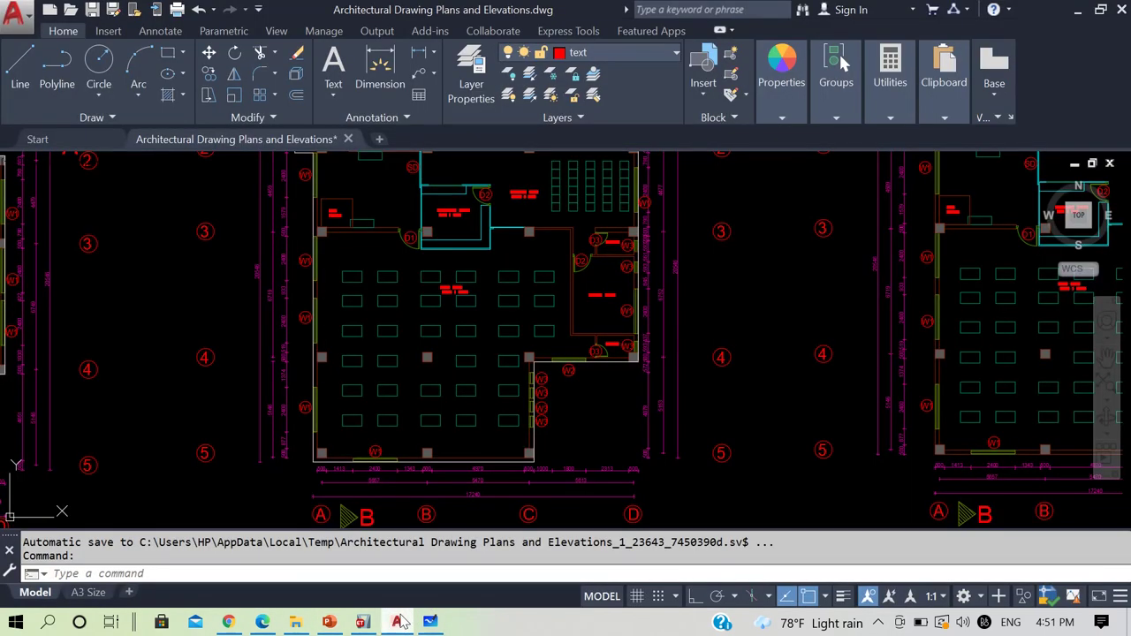
left_click(362, 622)
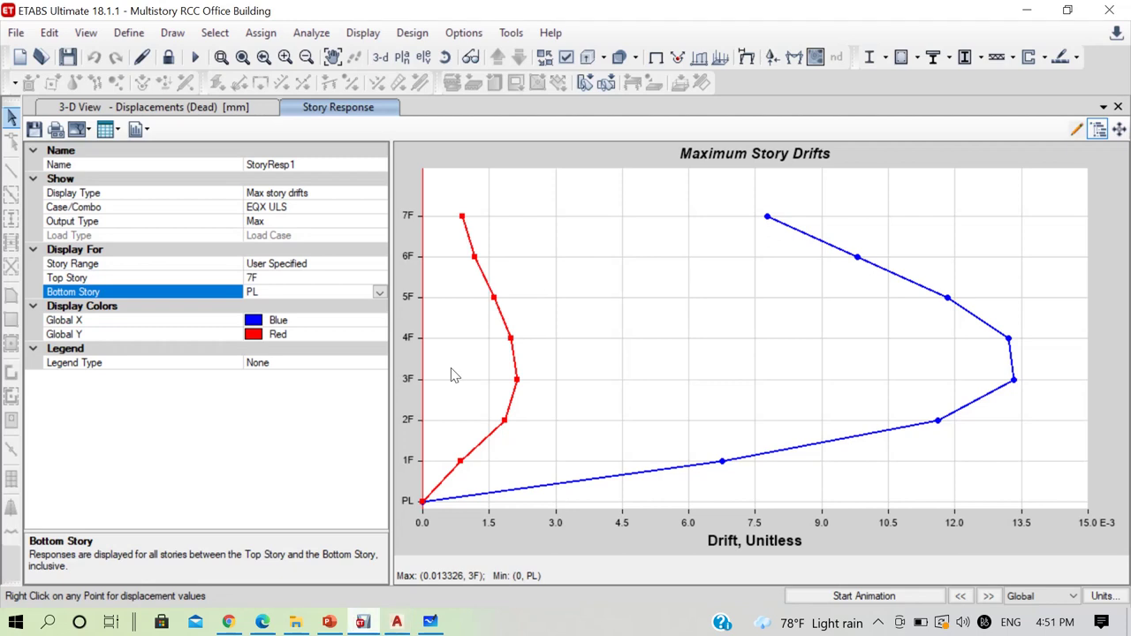
Display the maximum story drifts for the EQY ULS case.
left_click(315, 209)
left_click(378, 207)
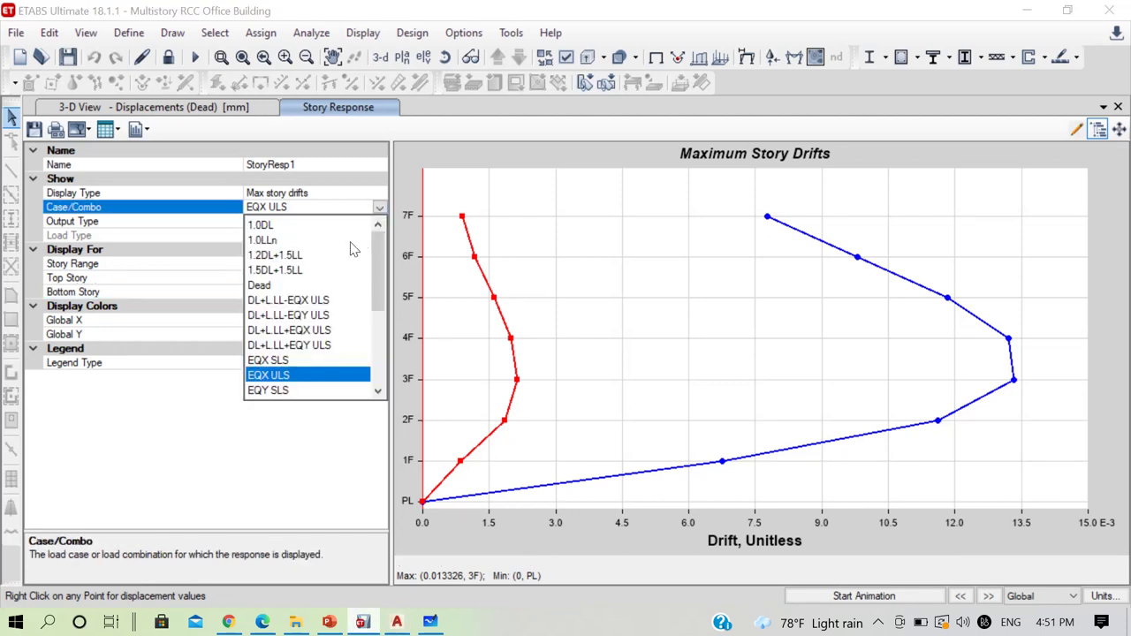
scroll(281, 333, "down", 1)
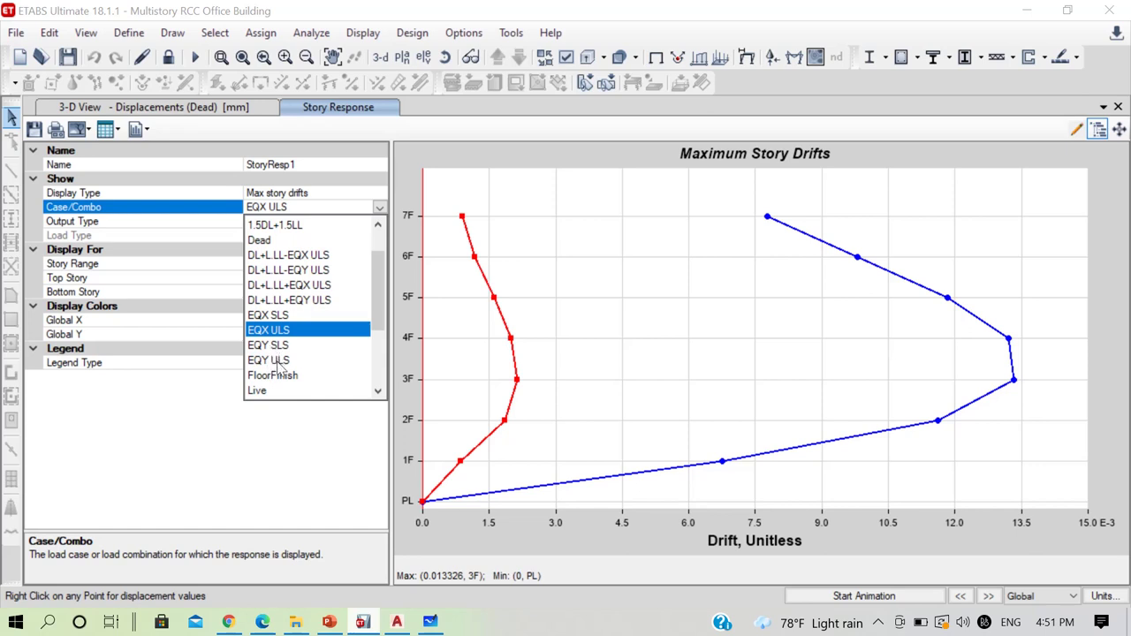
left_click(270, 360)
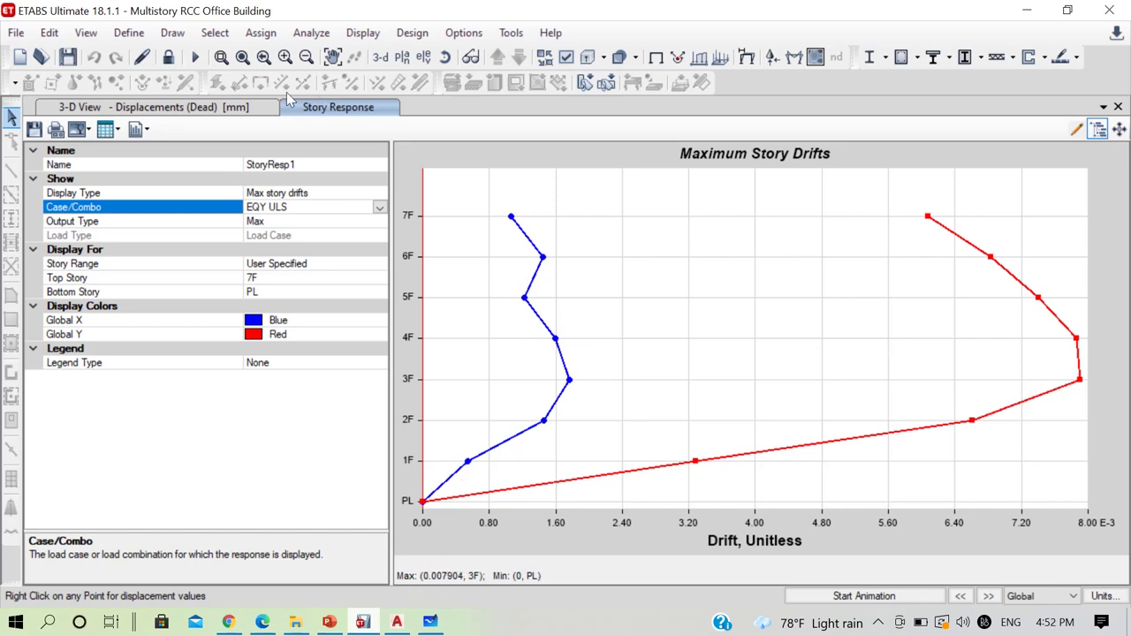
Display the maximum story drifts for EQX SLS and check the serviceability drift limit on the PowerPoint slide.
left_click(379, 208)
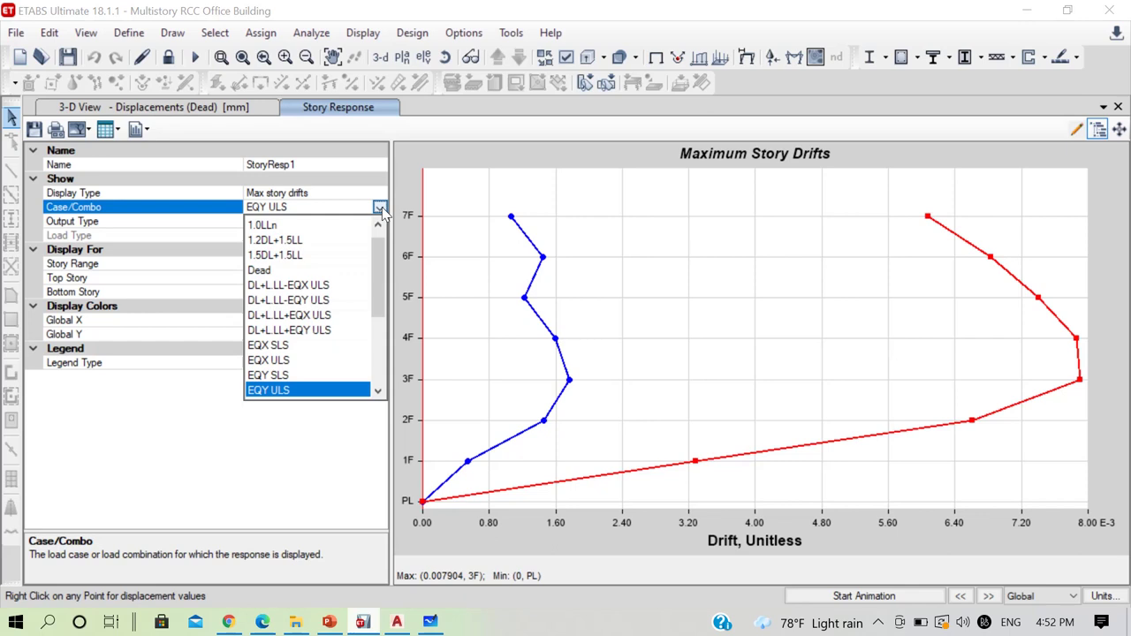
left_click(277, 345)
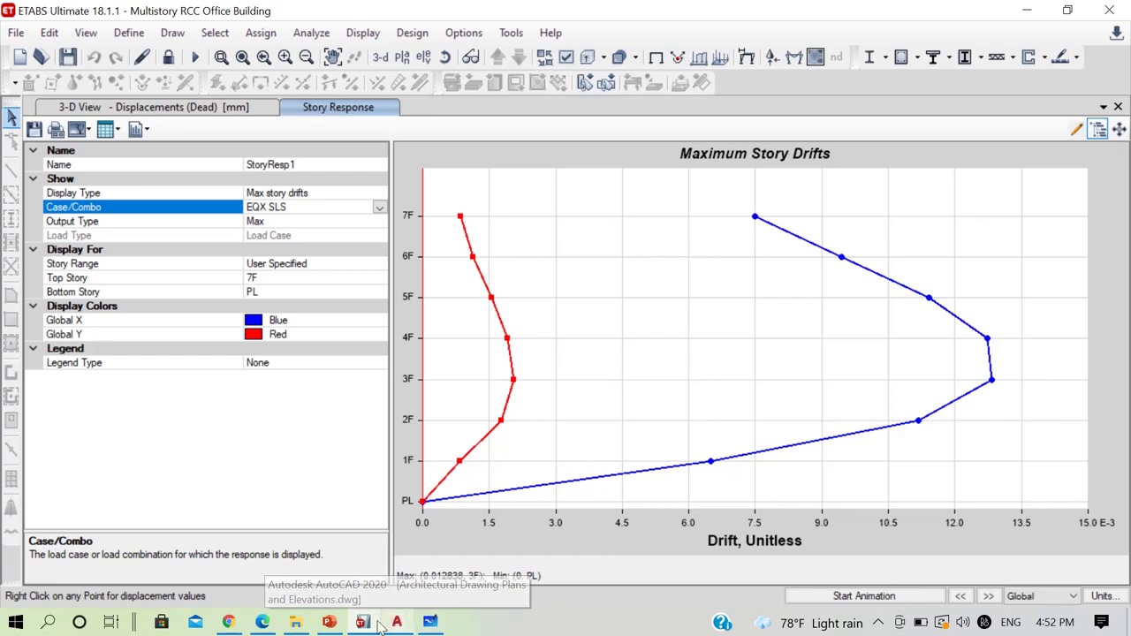
left_click(328, 622)
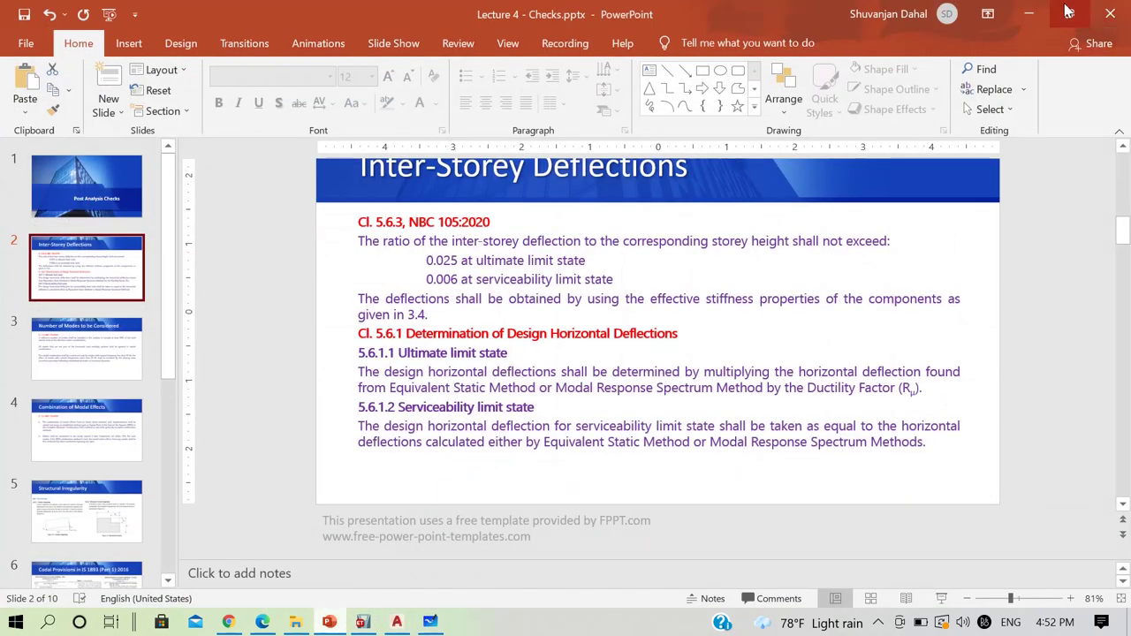
left_click(1028, 14)
Display the maximum story drifts for EQY SLS, and close the Story Response plot after reading it.
left_click(379, 206)
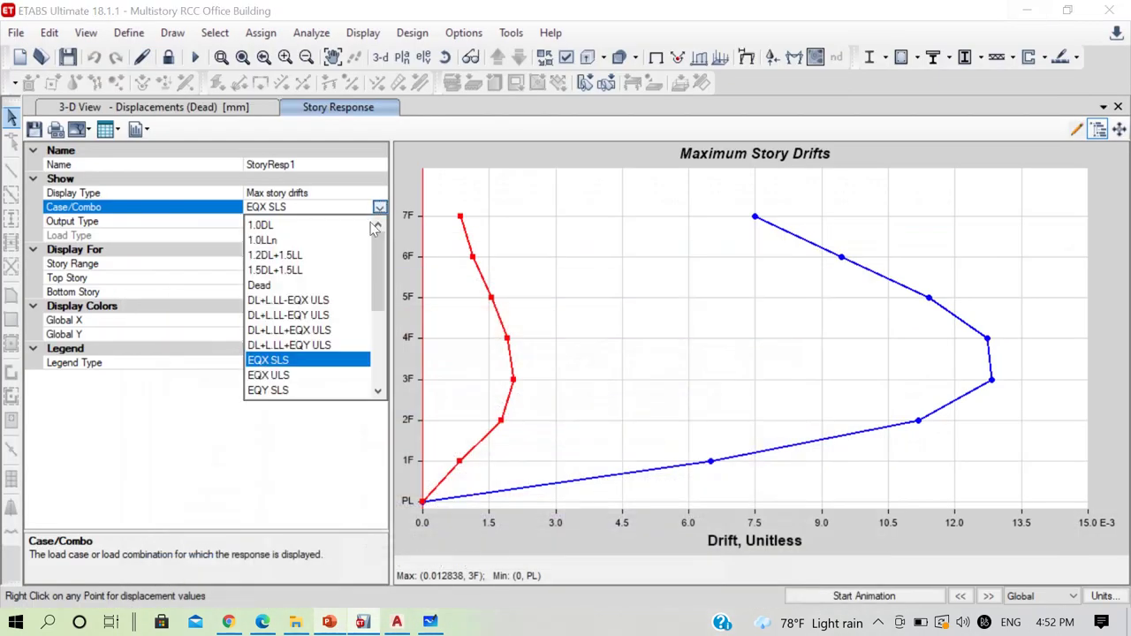
left_click(277, 391)
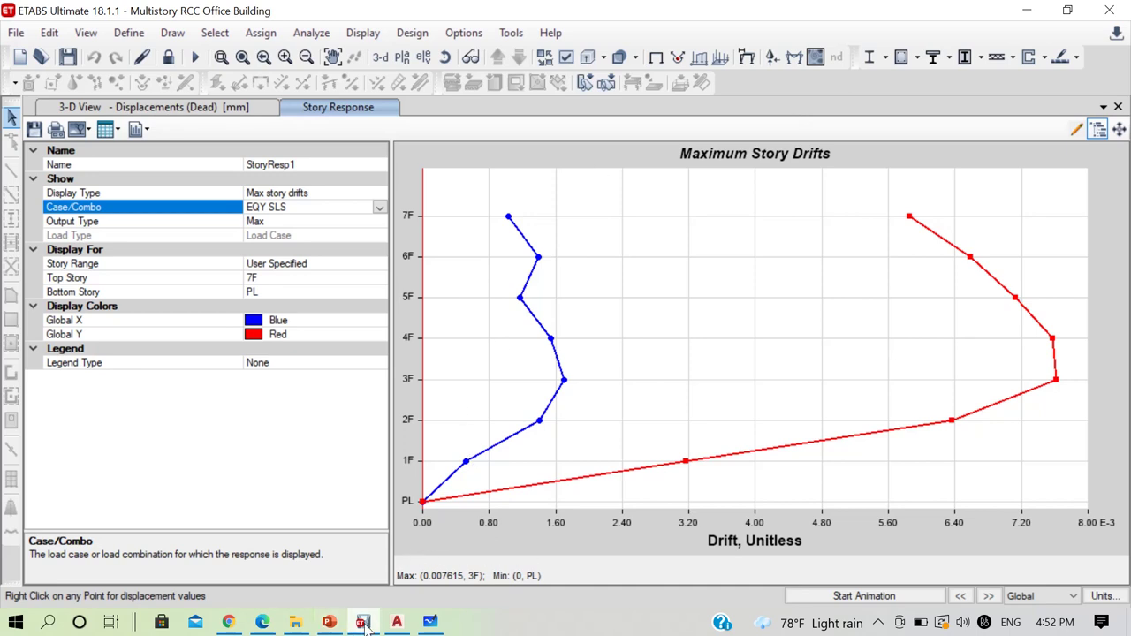
left_click(1118, 106)
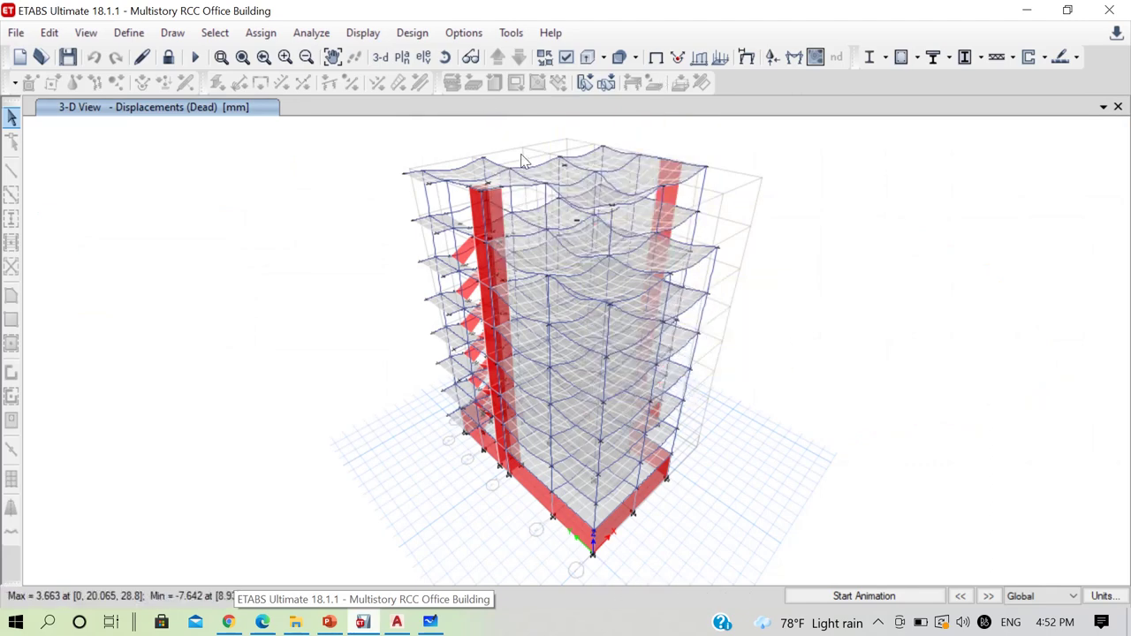
Display the deformed shape of the 7F plan under the EQX ULS load case.
left_click(402, 57)
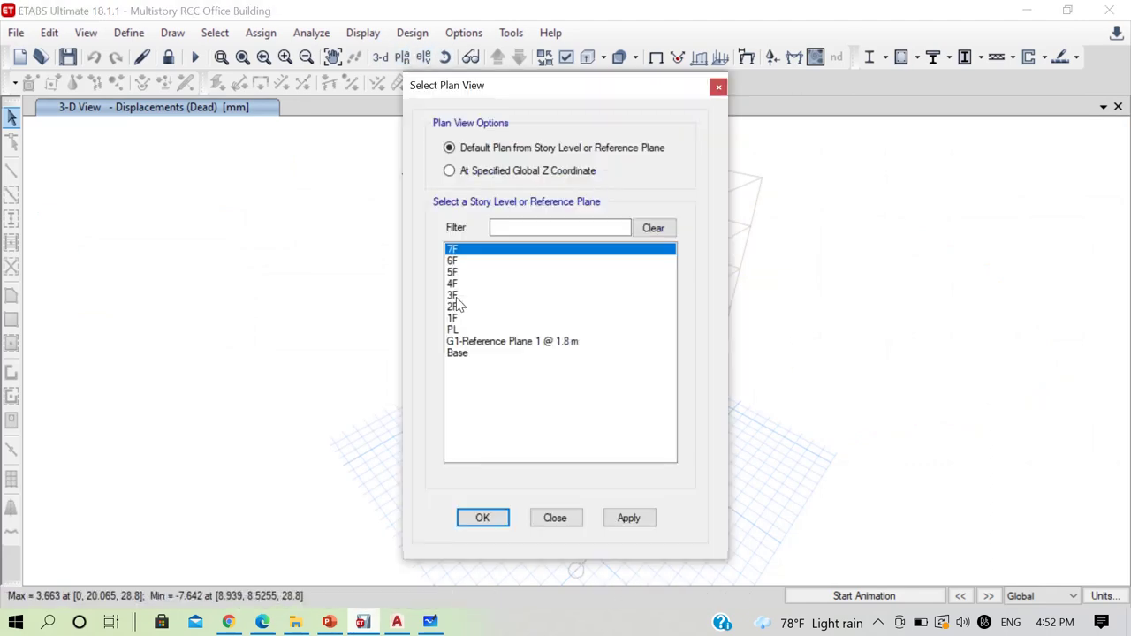
left_click(484, 518)
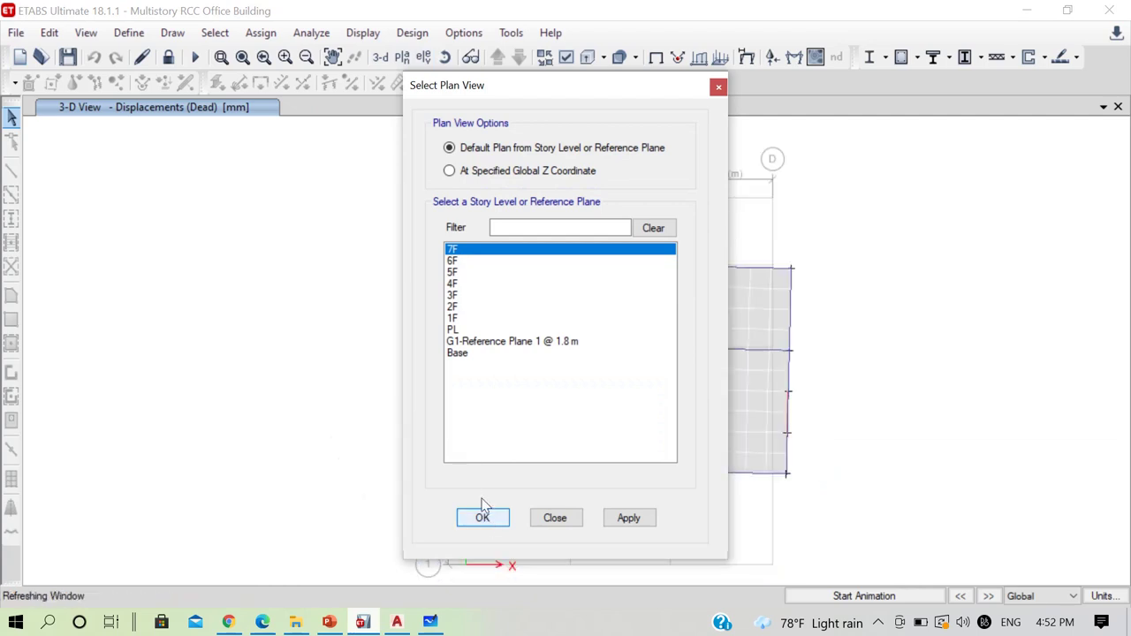
left_click(747, 57)
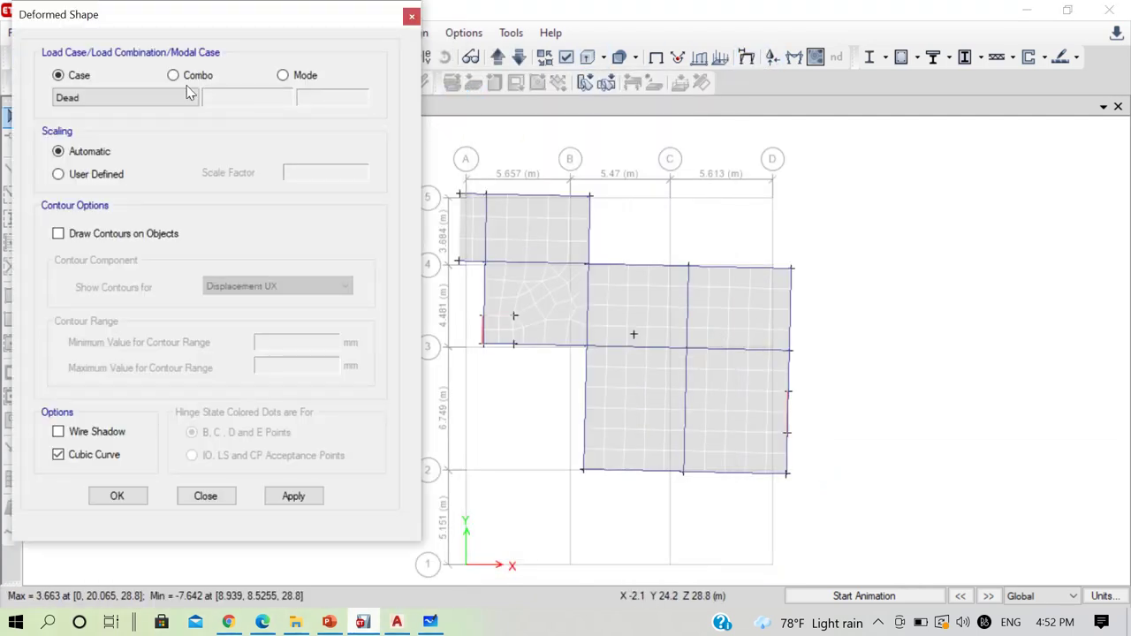
left_click(188, 97)
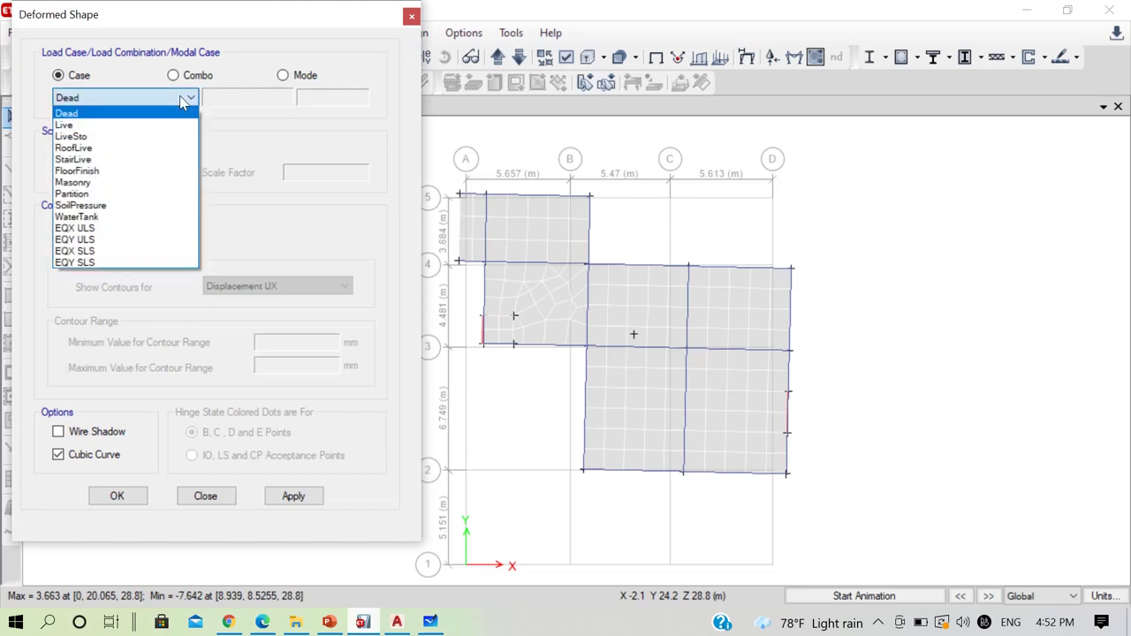
left_click(92, 228)
left_click(294, 496)
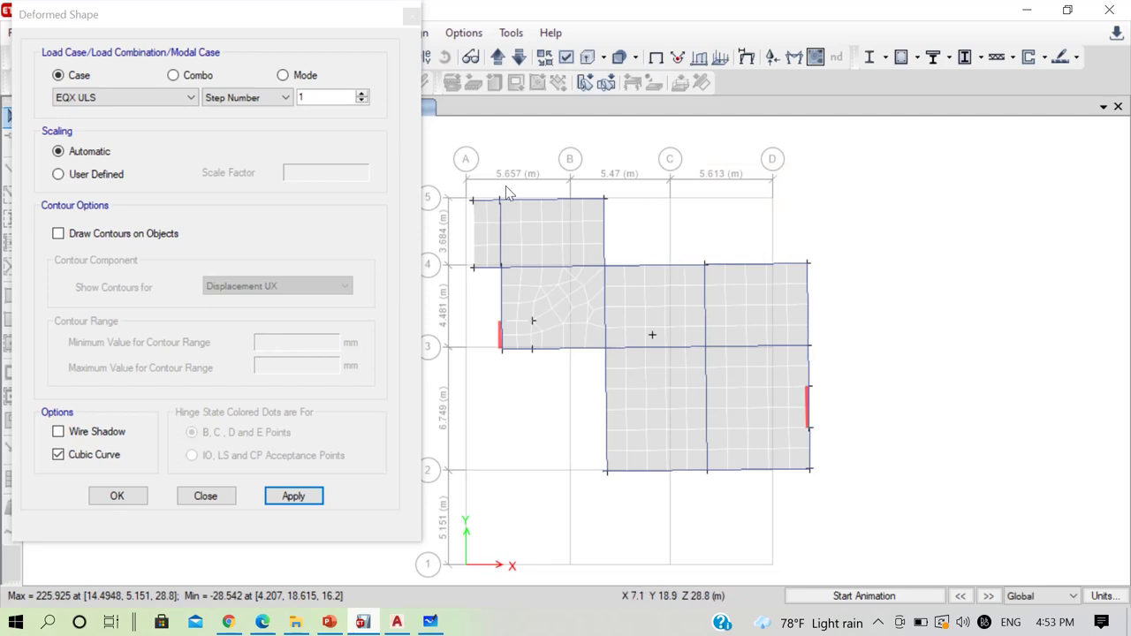
left_click(412, 18)
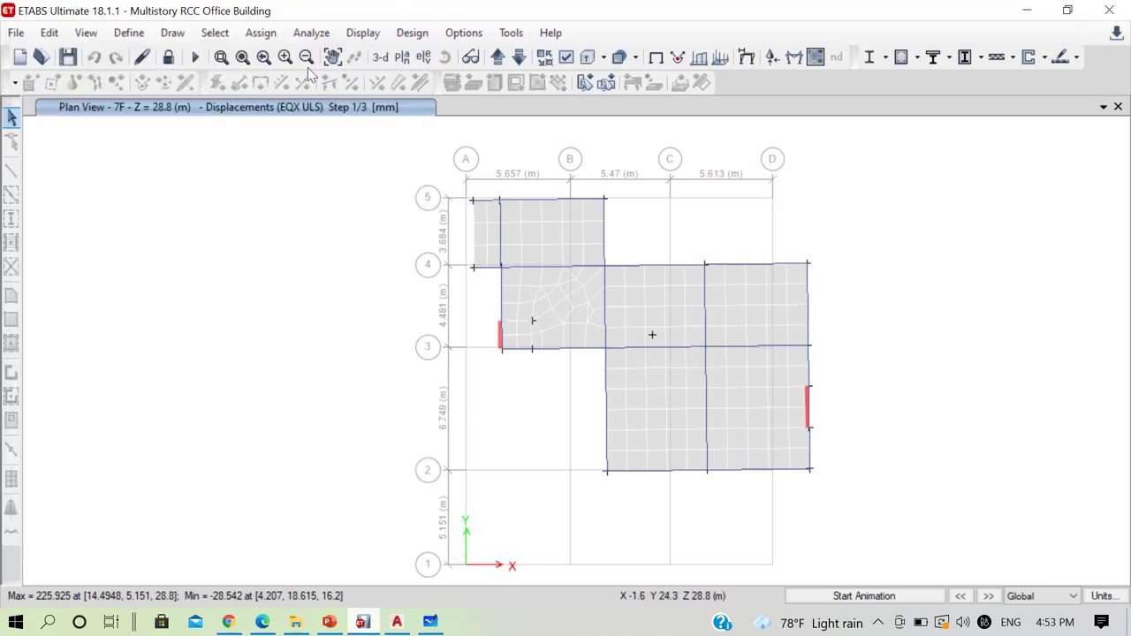
Unlock the model, accepting deletion of the analysis results, and display the undeformed building in 3-D.
left_click(168, 58)
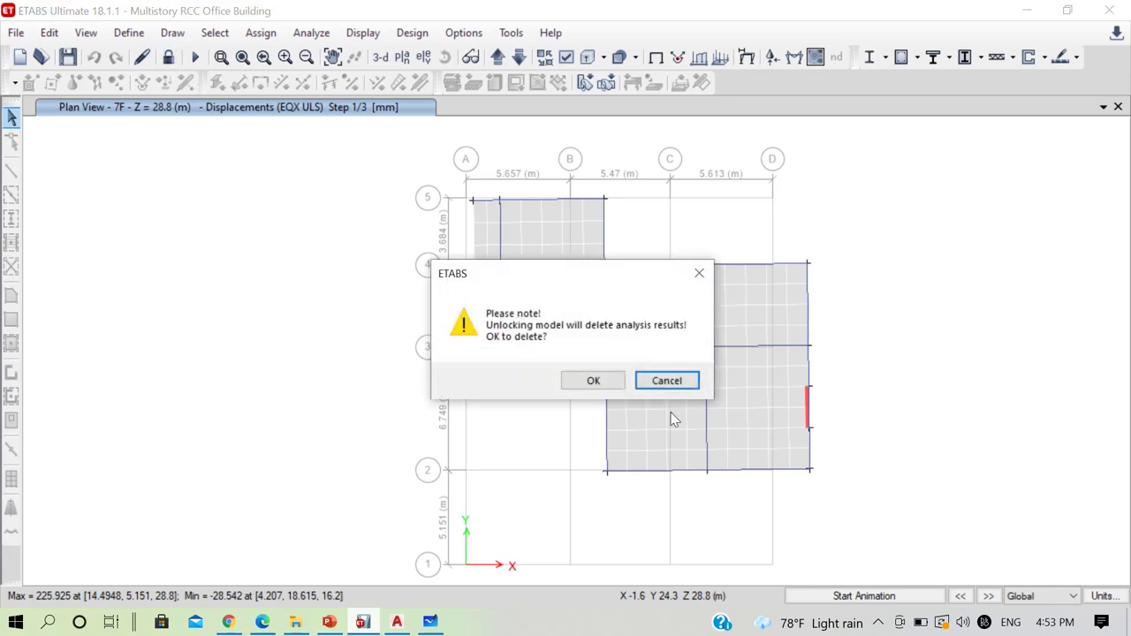
left_click(592, 380)
left_click(380, 56)
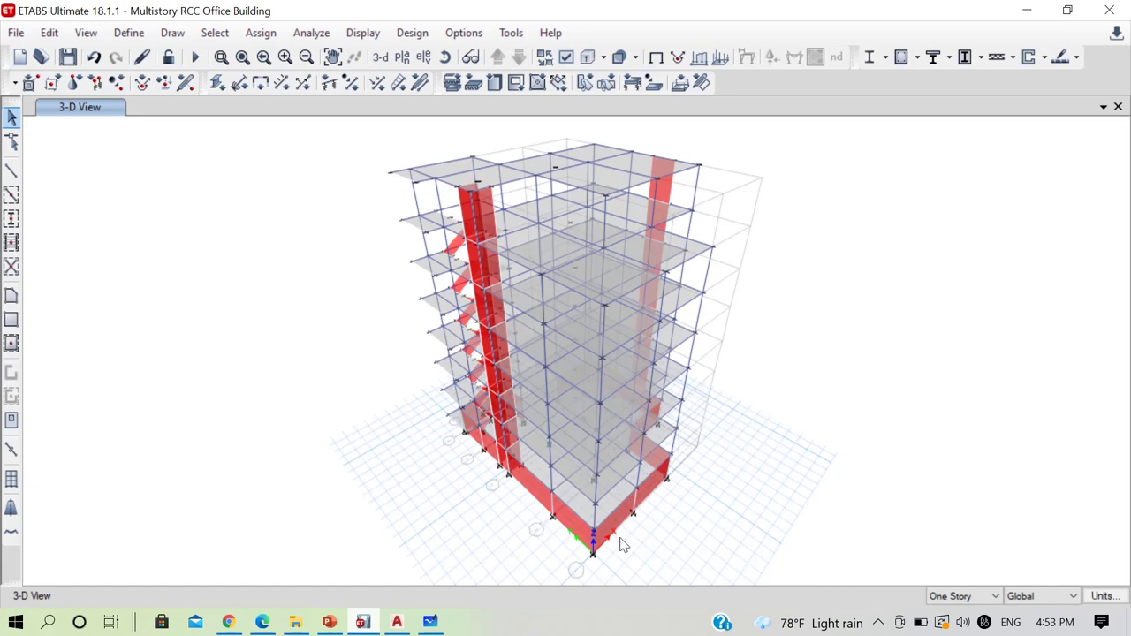
scroll(592, 573, "up", 5)
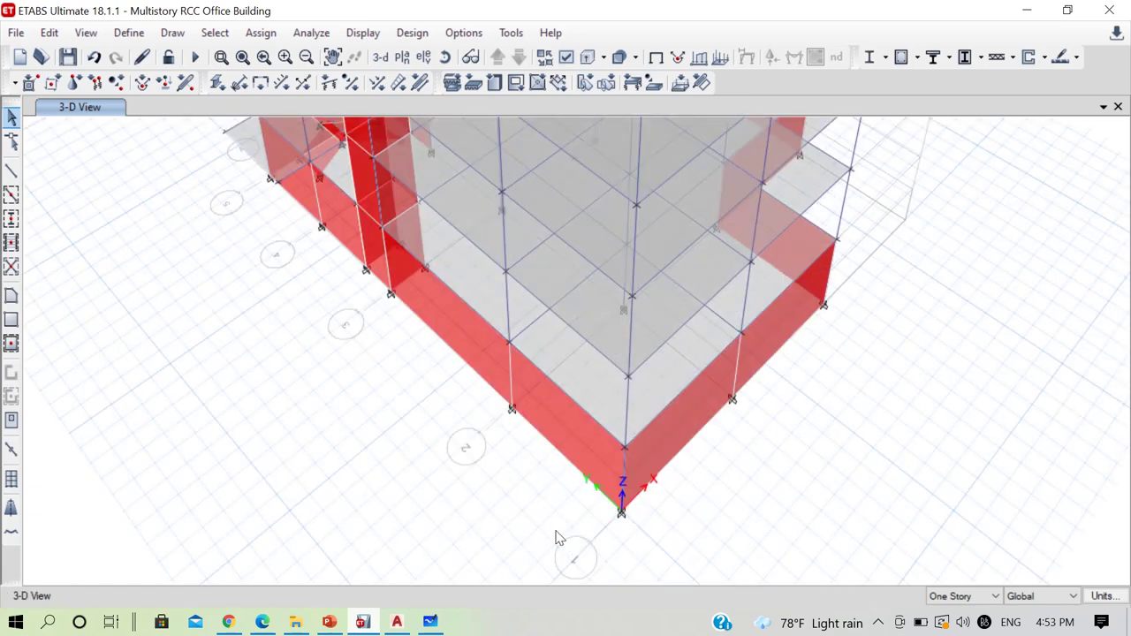
scroll(558, 541, "down", 5)
scroll(442, 423, "up", 5)
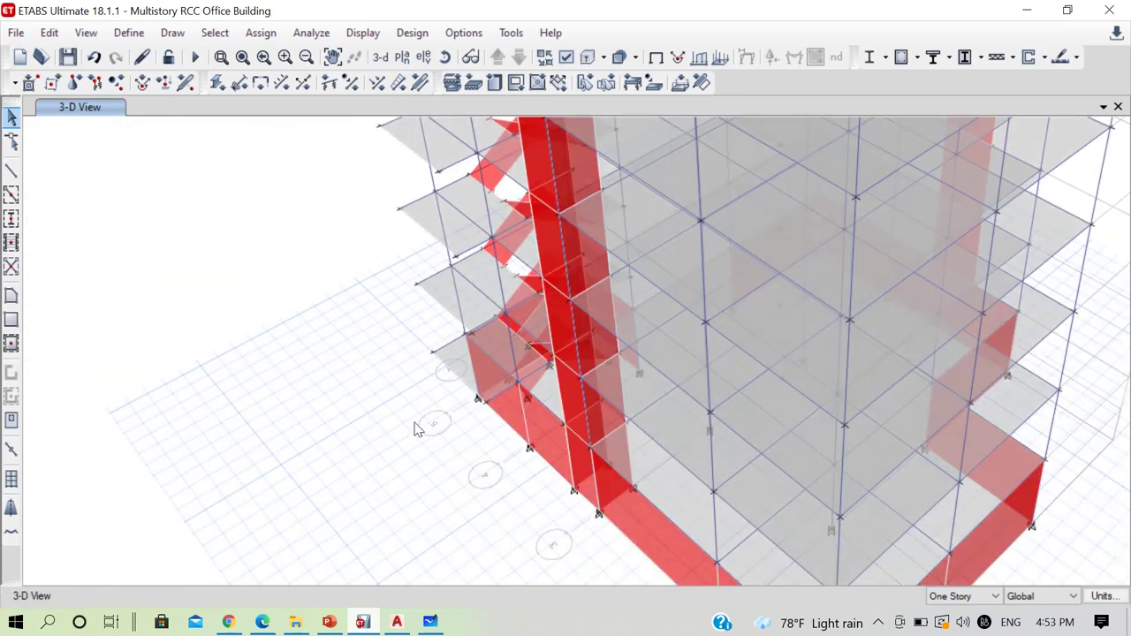
scroll(421, 433, "down", 5)
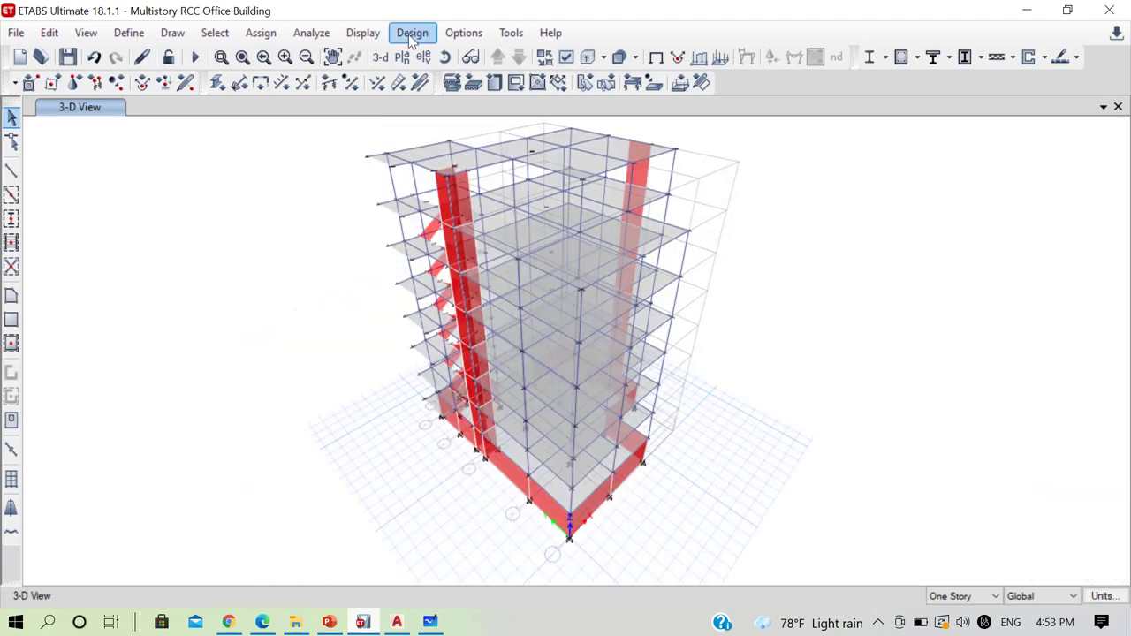
Show the elevation along grid line 1, focused on the lower stories.
left_click(423, 57)
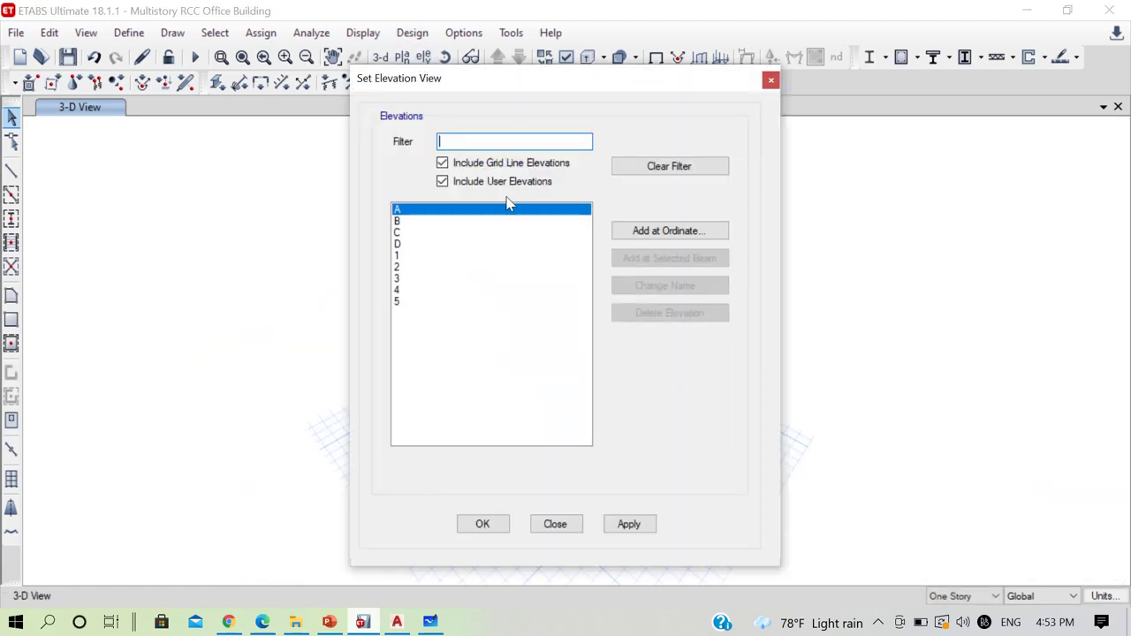
left_click(427, 255)
left_click(482, 524)
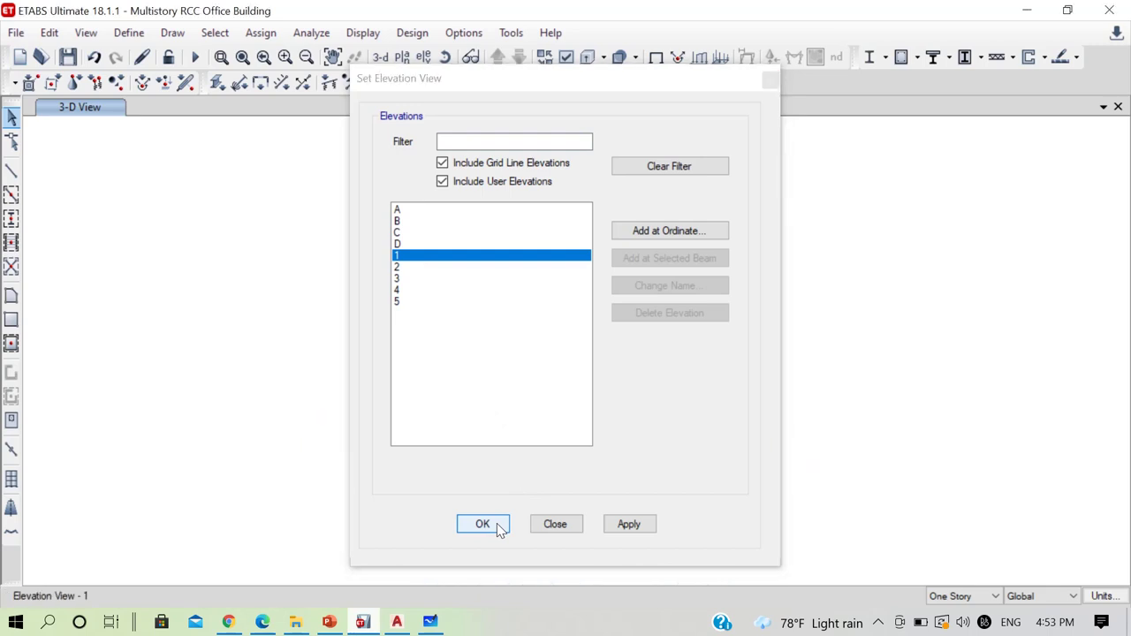
scroll(560, 534, "up", 5)
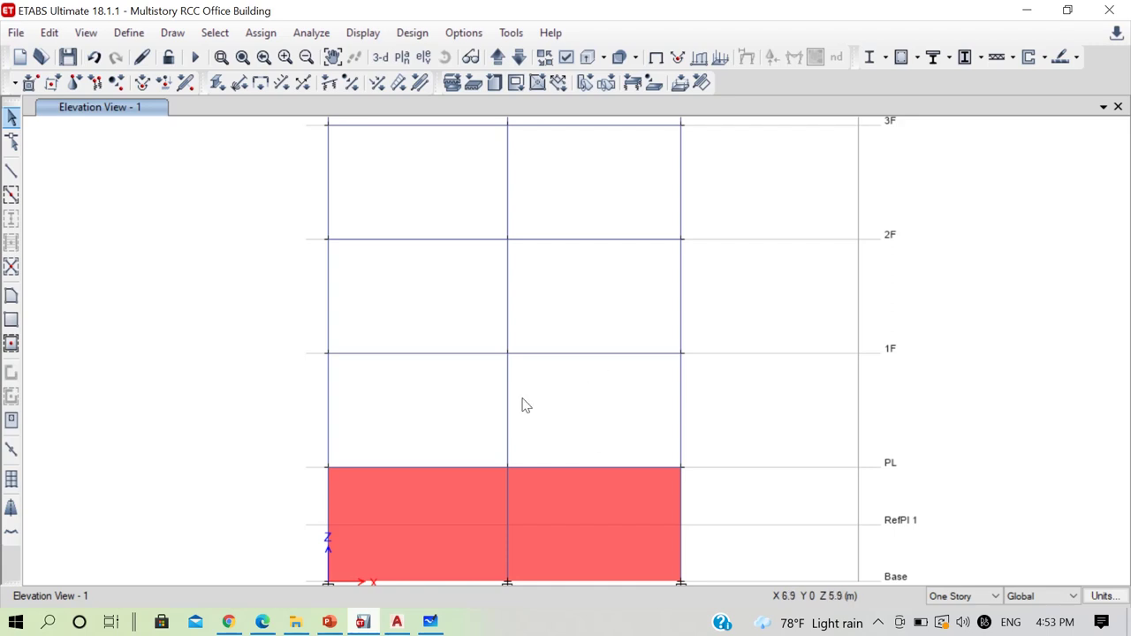
scroll(485, 412, "down", 3)
scroll(495, 416, "up", 3)
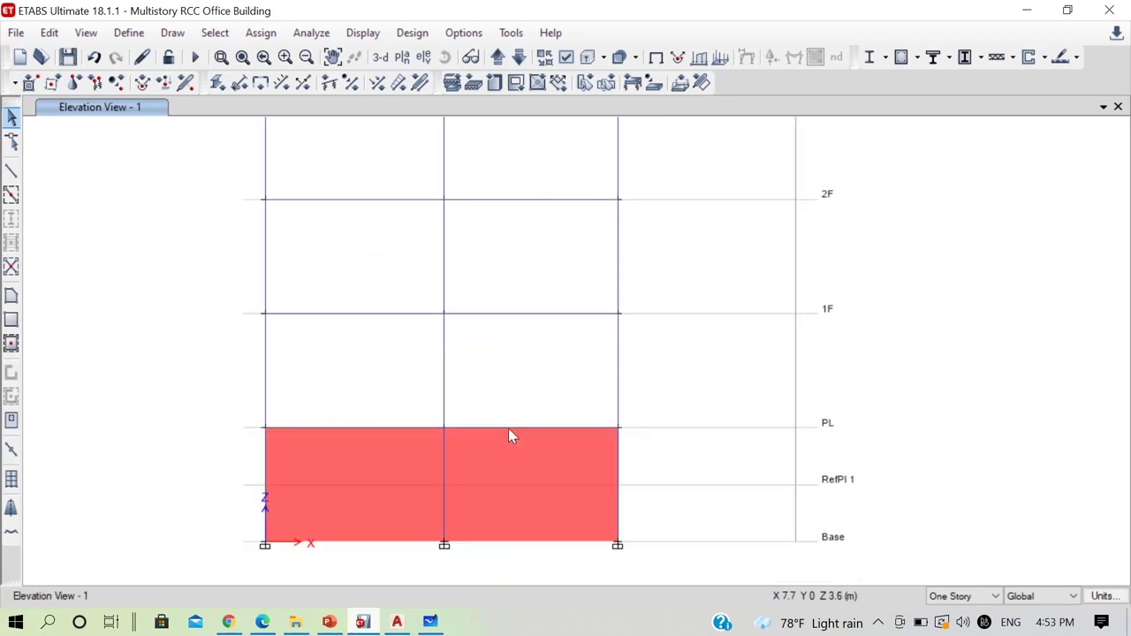
Divide the PL and 1F beams between grids B and C into three segments each.
left_click(508, 427)
left_click(525, 315)
left_click(49, 33)
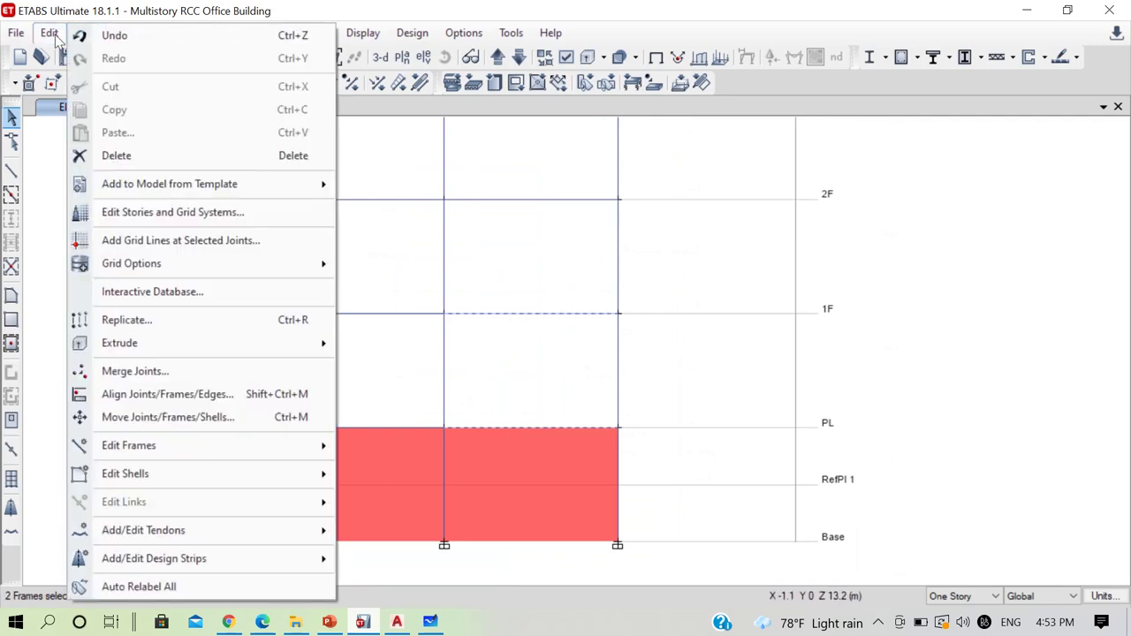
mouse_move(253, 448)
left_click(389, 447)
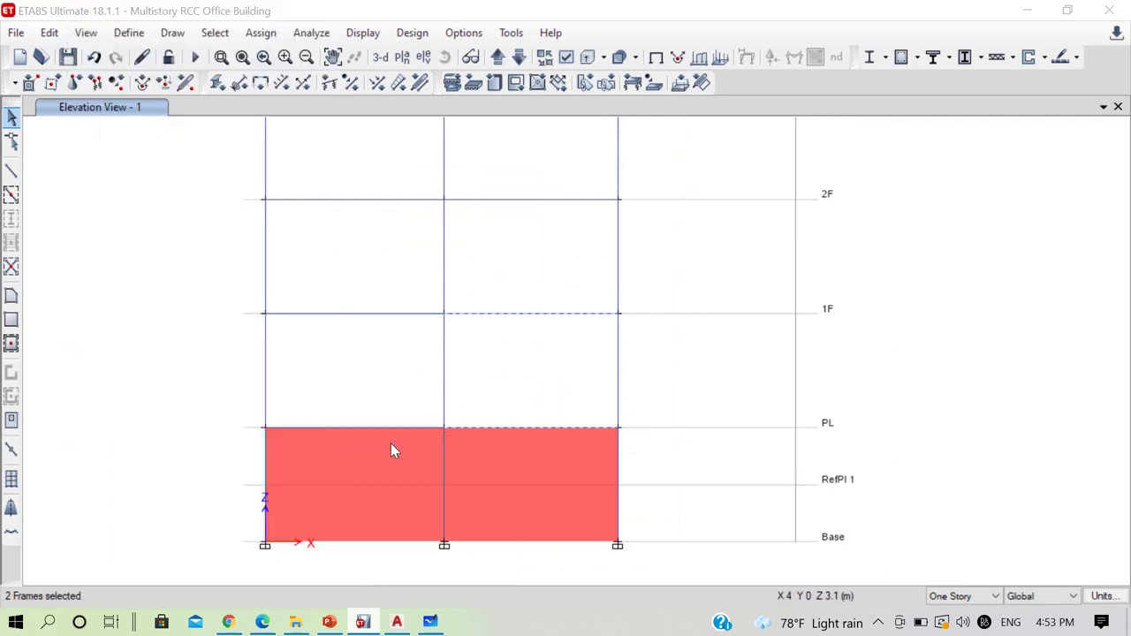
Draw a rectangular Shear Wall panel from PL to 1F across the middle segment of bay B–C.
left_click(131, 321)
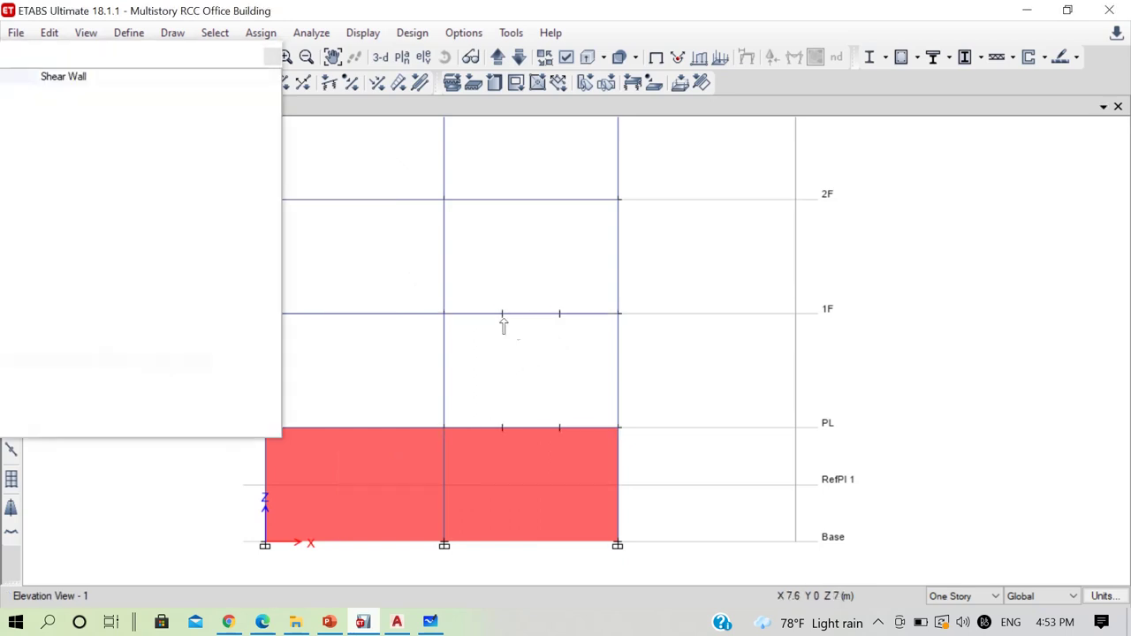
left_click_drag(503, 315, 560, 429)
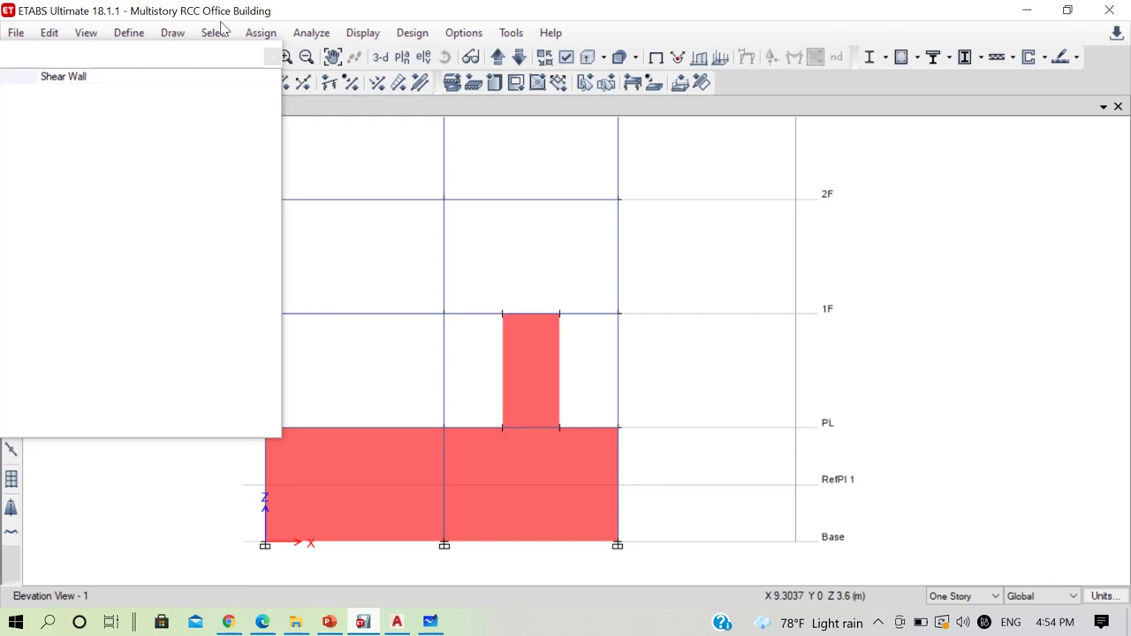
left_click(274, 56)
key("Escape")
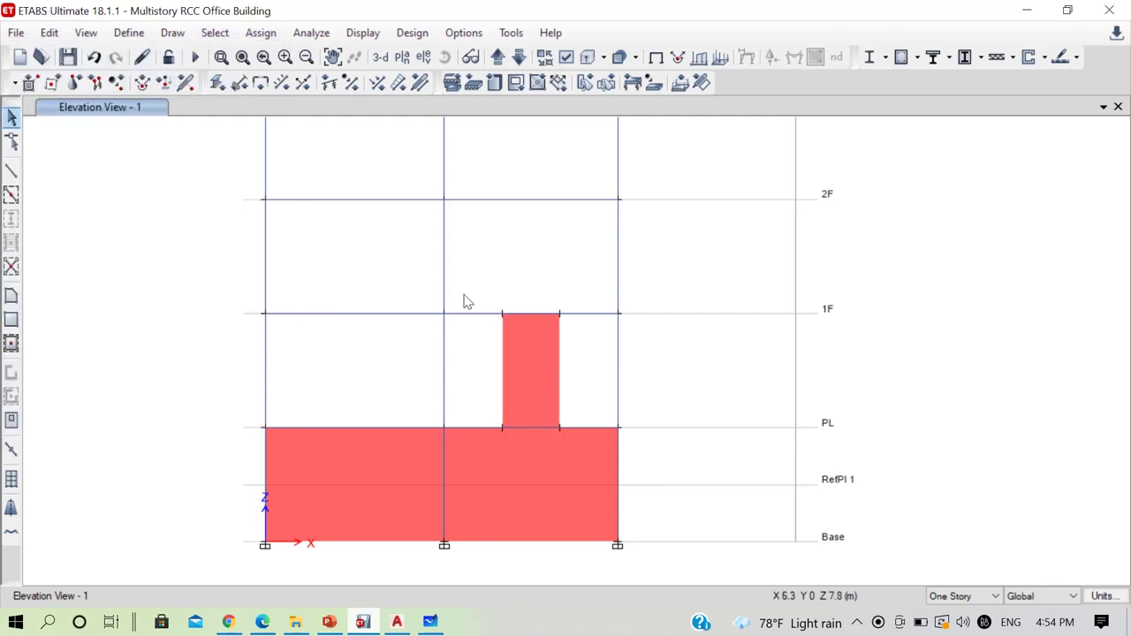
Replicate the new shear wall panel onto stories 2F through 7F.
left_click(536, 373)
key("ctrl+r")
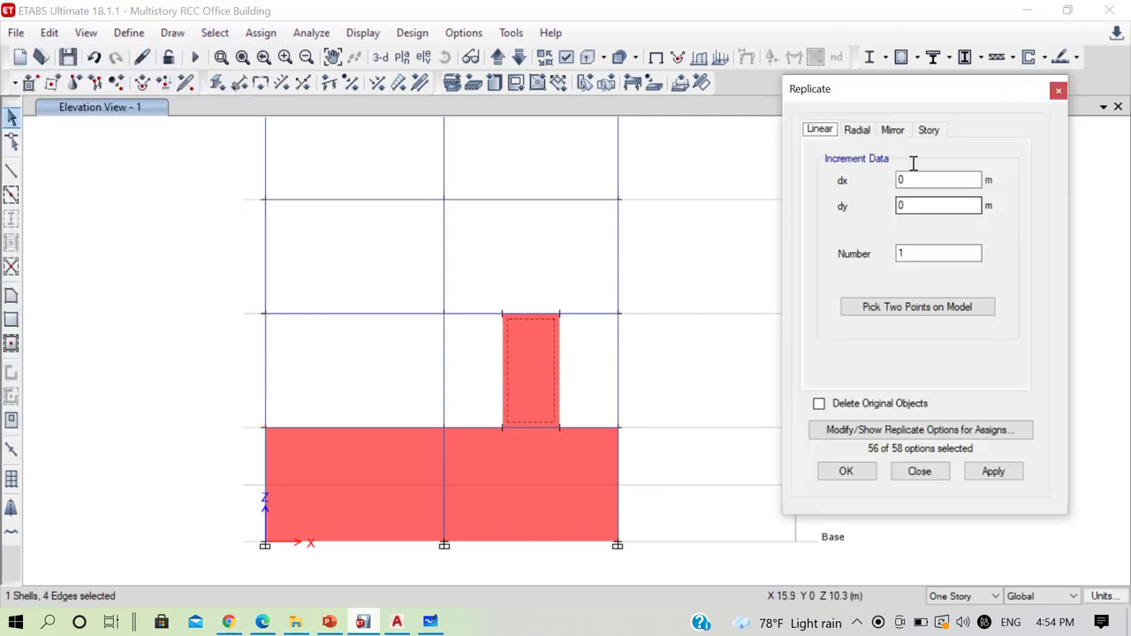
left_click(928, 129)
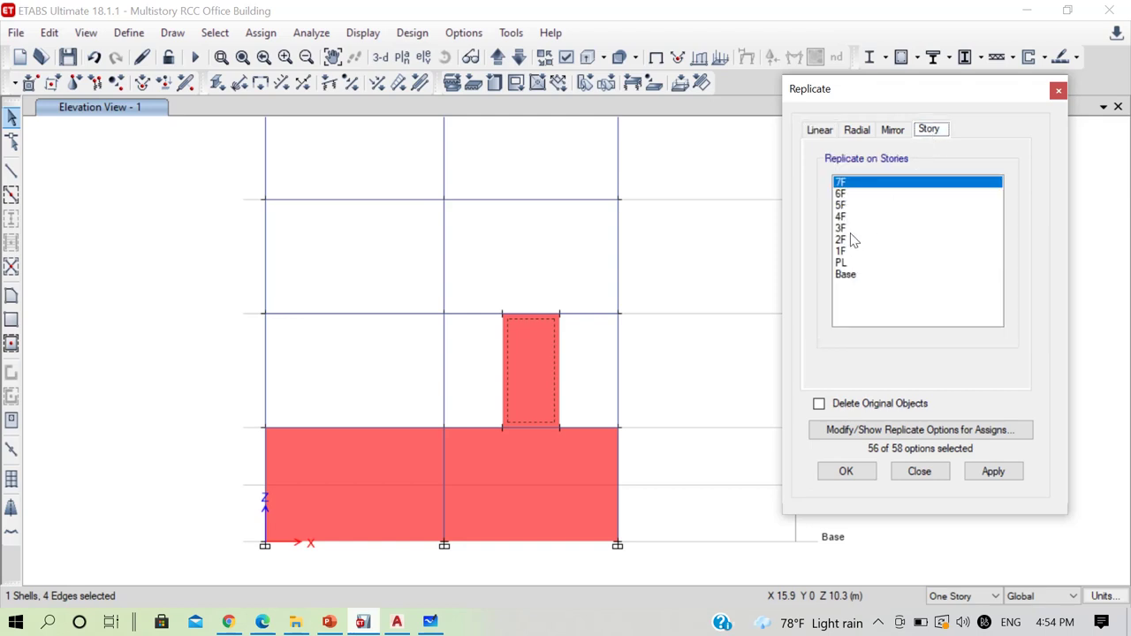
left_click(841, 239)
left_click(844, 182, "shift")
left_click(846, 471)
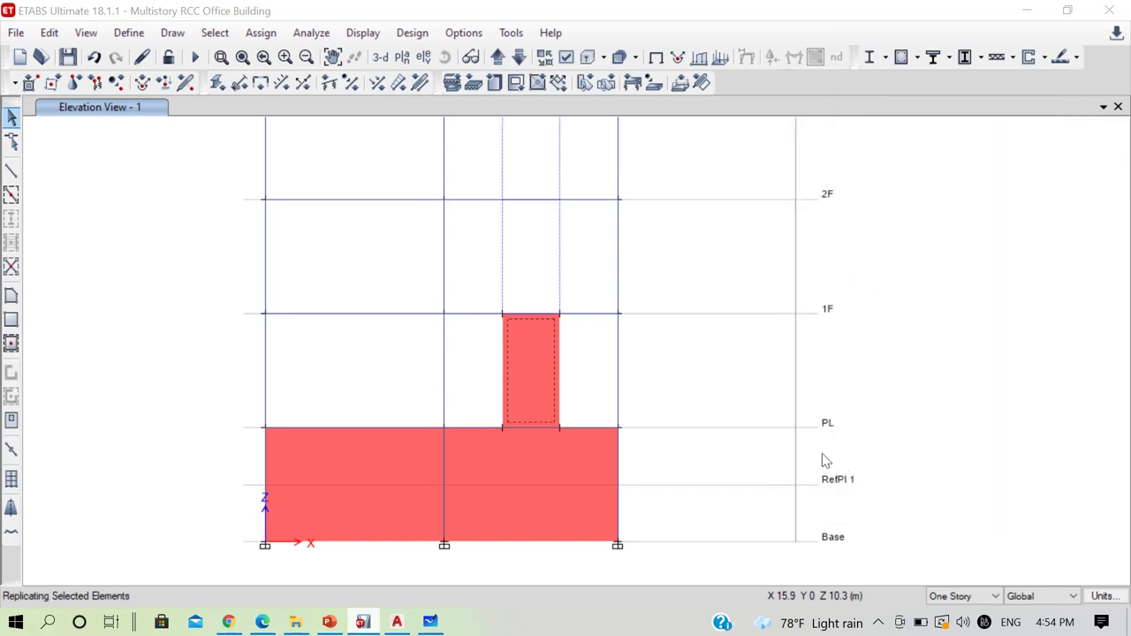
Delete the replicated shear wall panel between 6F and 7F on grid line 1.
scroll(638, 438, "down", 3)
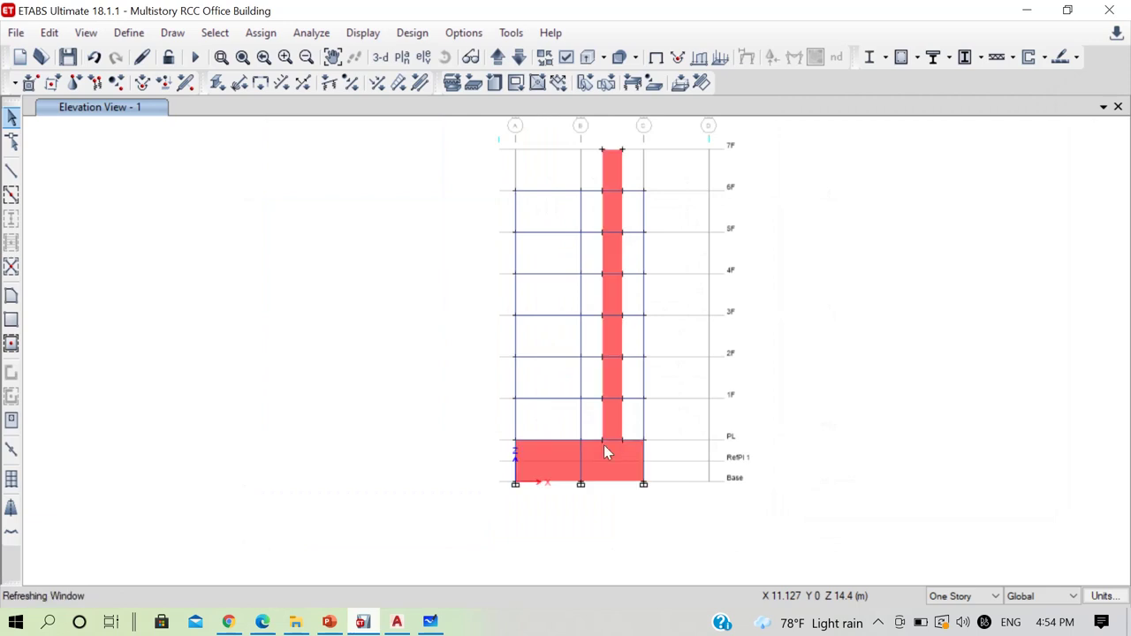
scroll(607, 167, "up", 3)
scroll(596, 182, "down", 3)
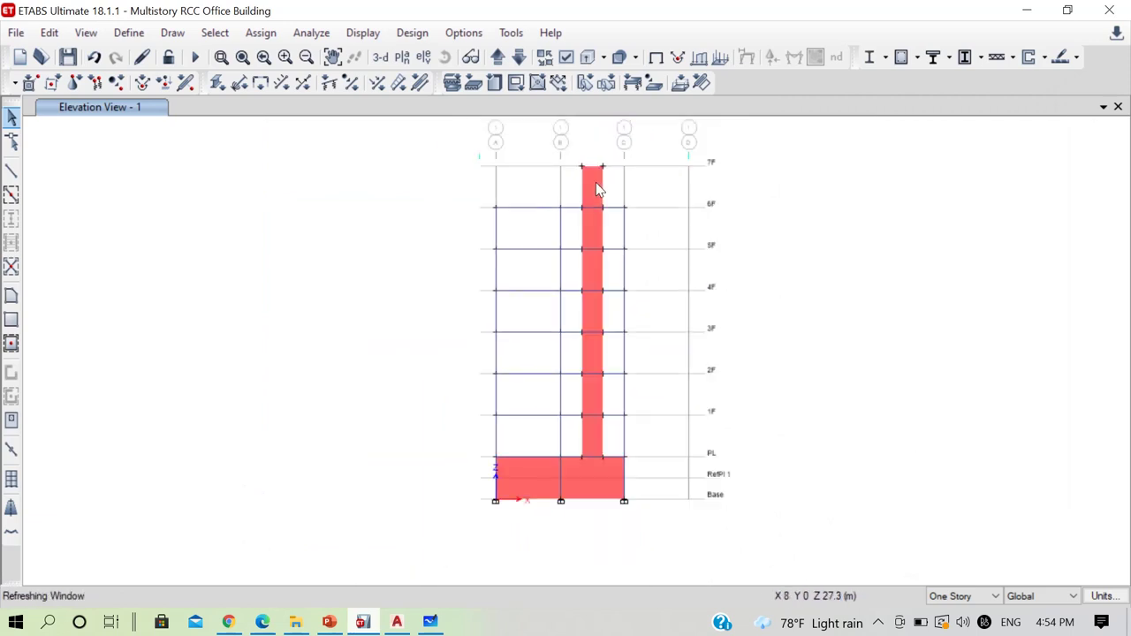
left_click(595, 181)
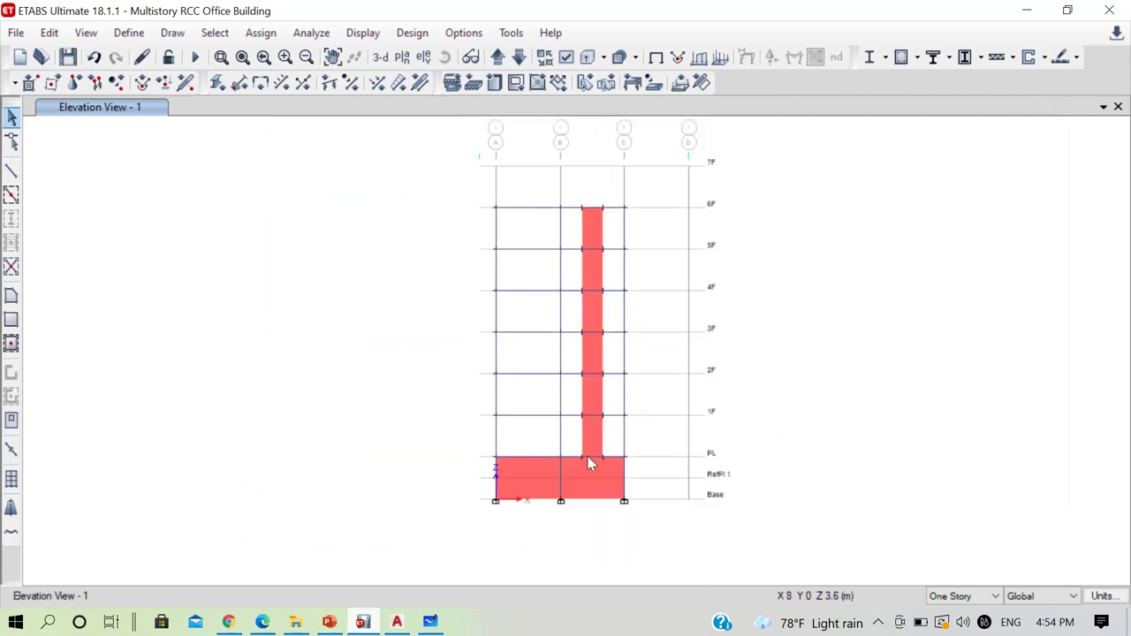
Join the divided beam segments between grids B and C at PL and 1F back into single frames.
scroll(589, 462, "up", 3)
left_click(555, 459)
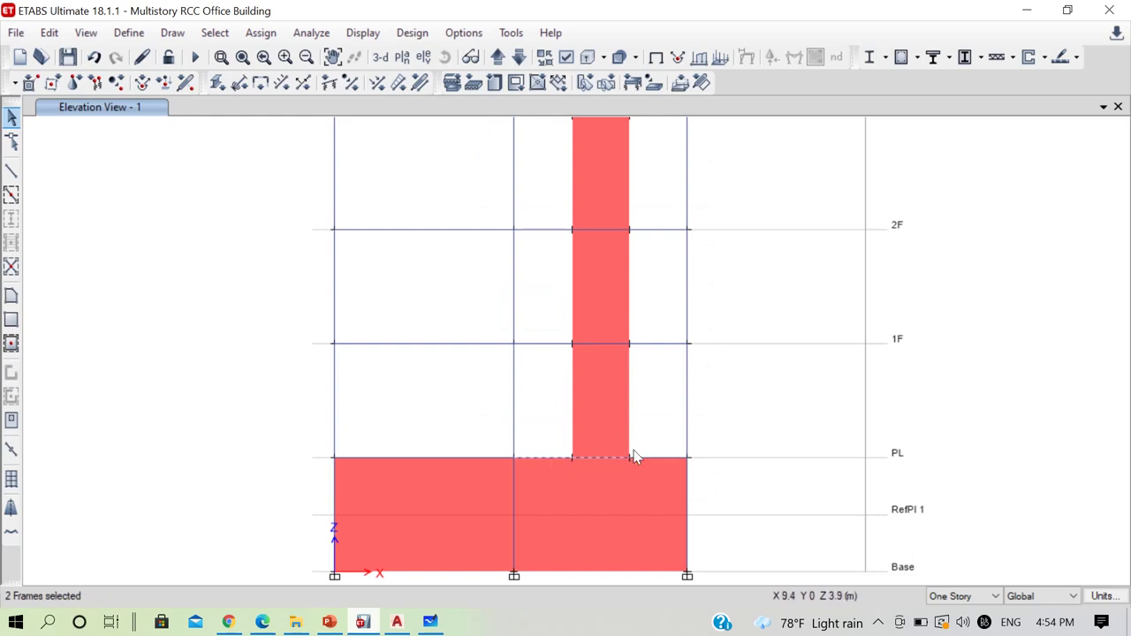
left_click(652, 344)
left_click(598, 342)
left_click(543, 346)
left_click(544, 345)
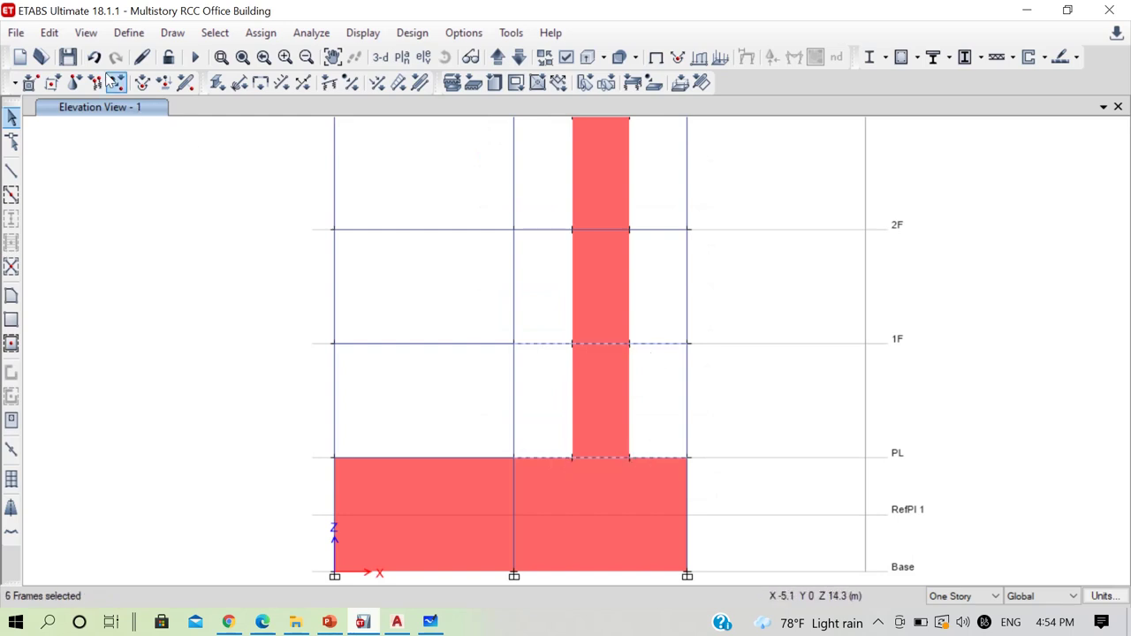
left_click(49, 32)
mouse_move(305, 451)
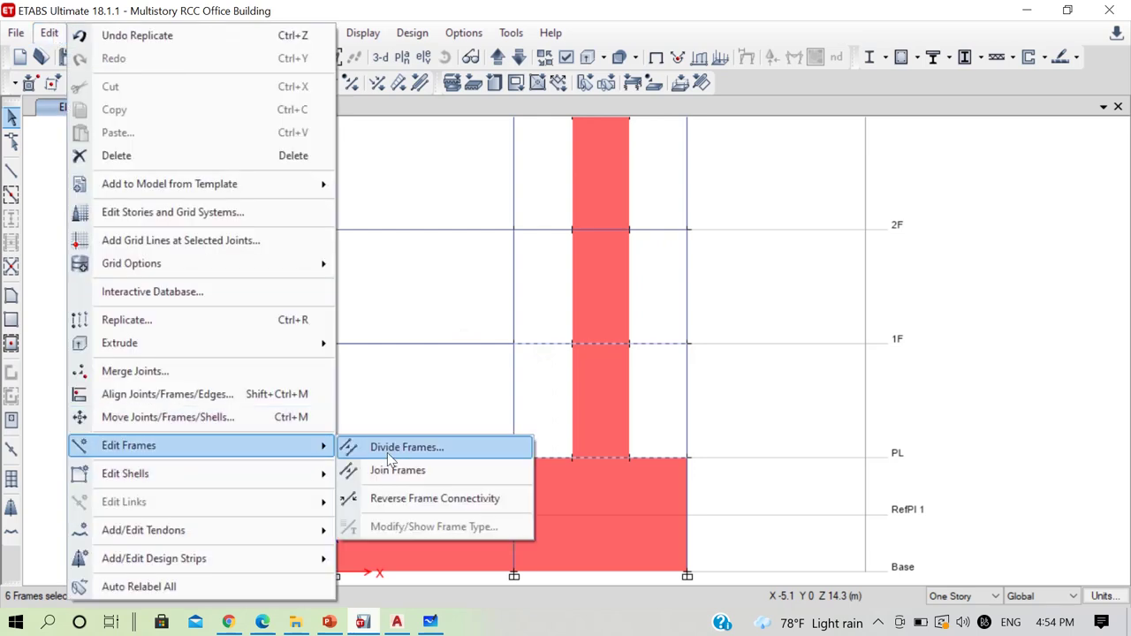
left_click(397, 470)
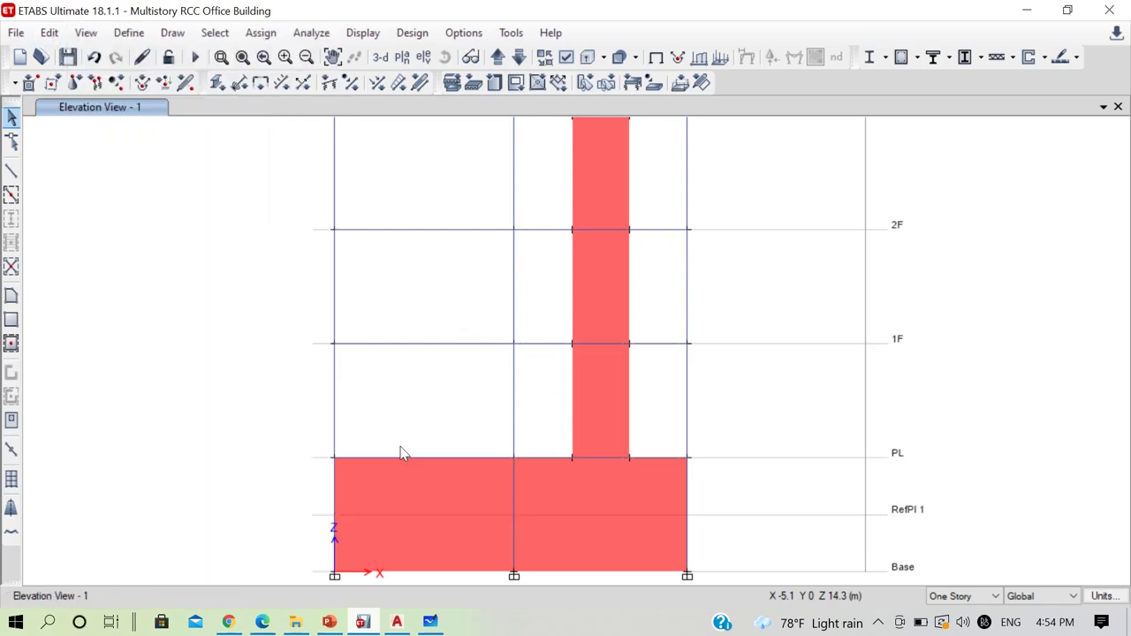
Join the divided beam segments at PL and 1F across the shear wall on grid line D back into single frames.
left_click(380, 57)
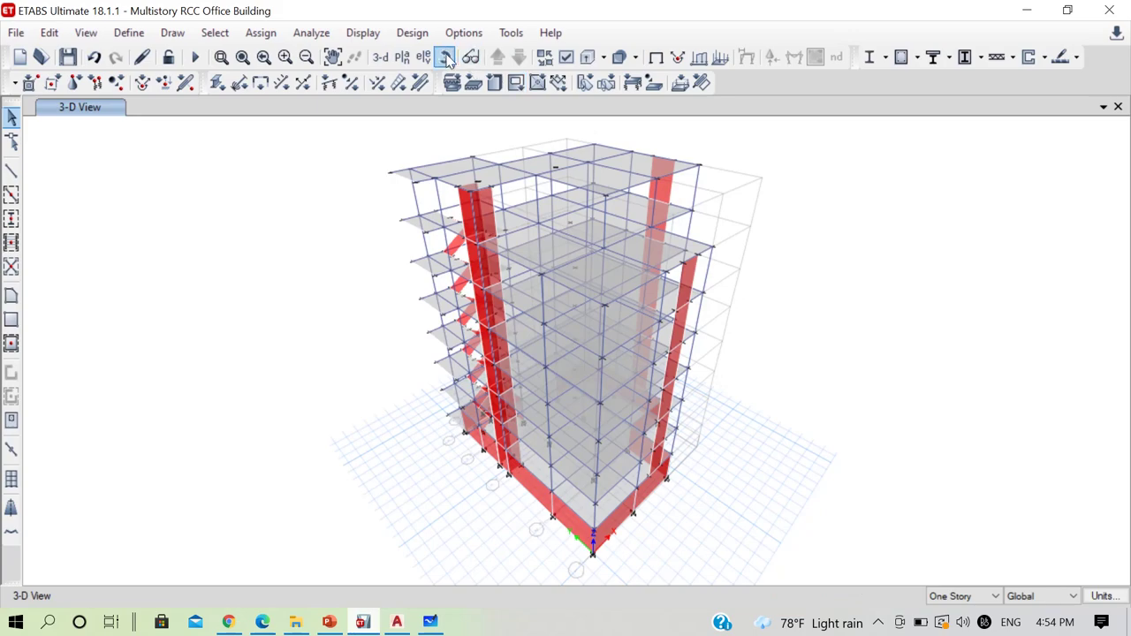
left_click(445, 57)
left_click_drag(719, 454, 433, 370)
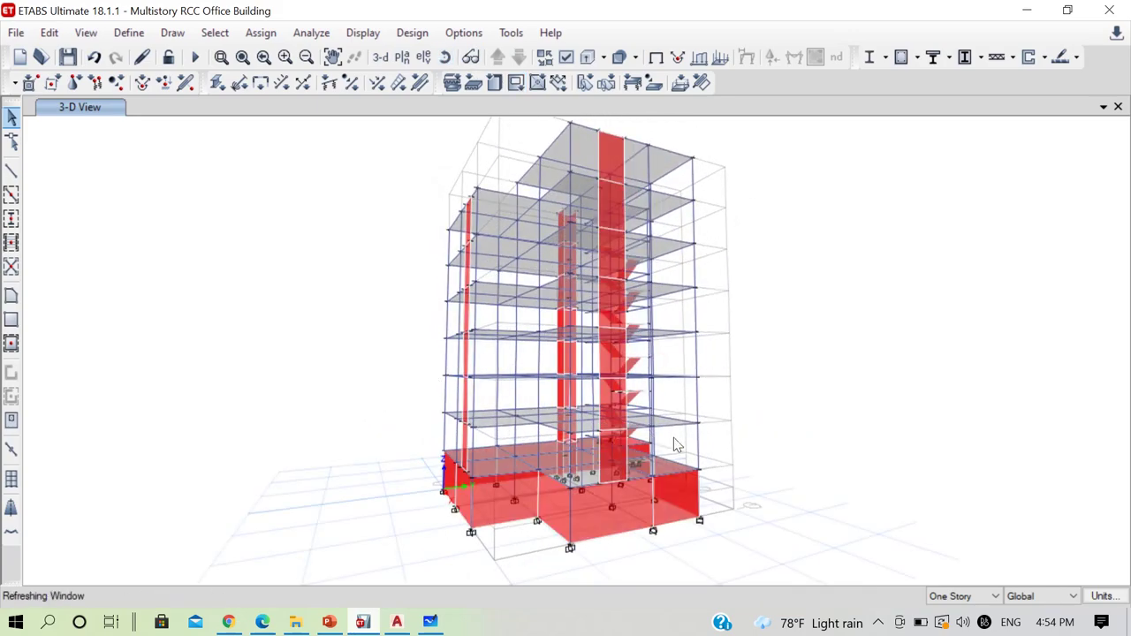
scroll(610, 472, "up", 5)
scroll(539, 268, "up", 1)
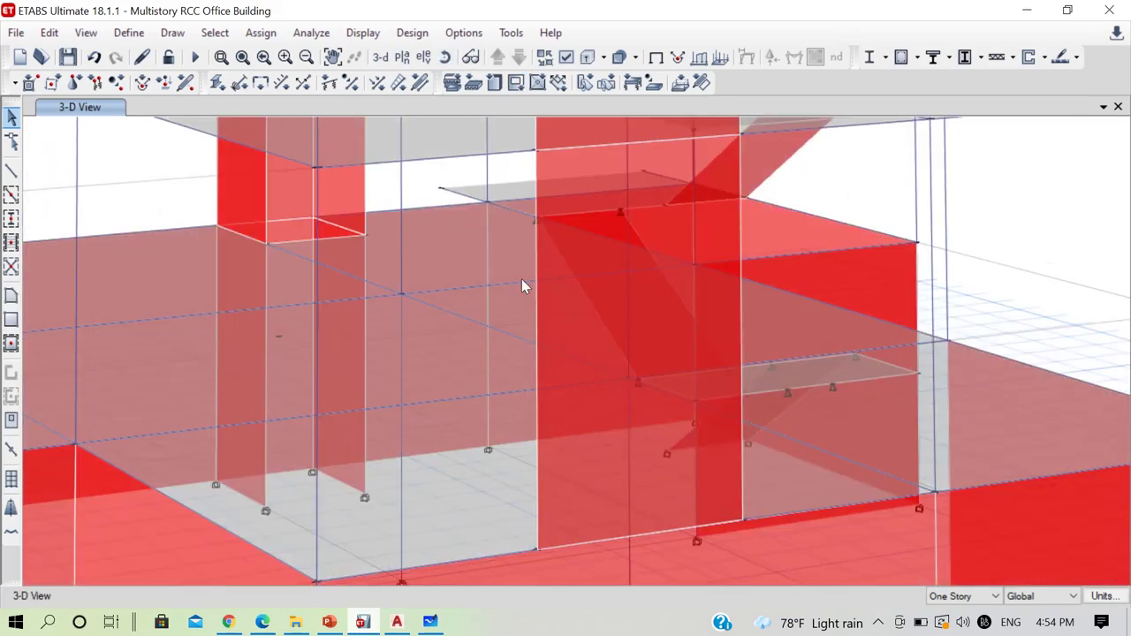
left_click(458, 156)
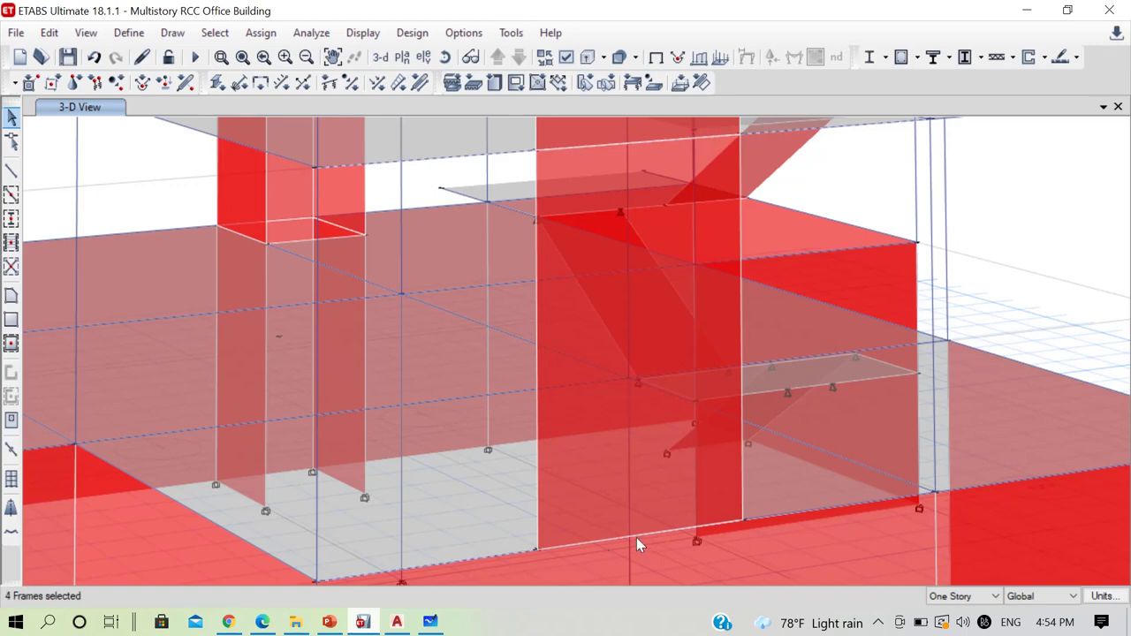
left_click(787, 512)
scroll(625, 353, "down", 4)
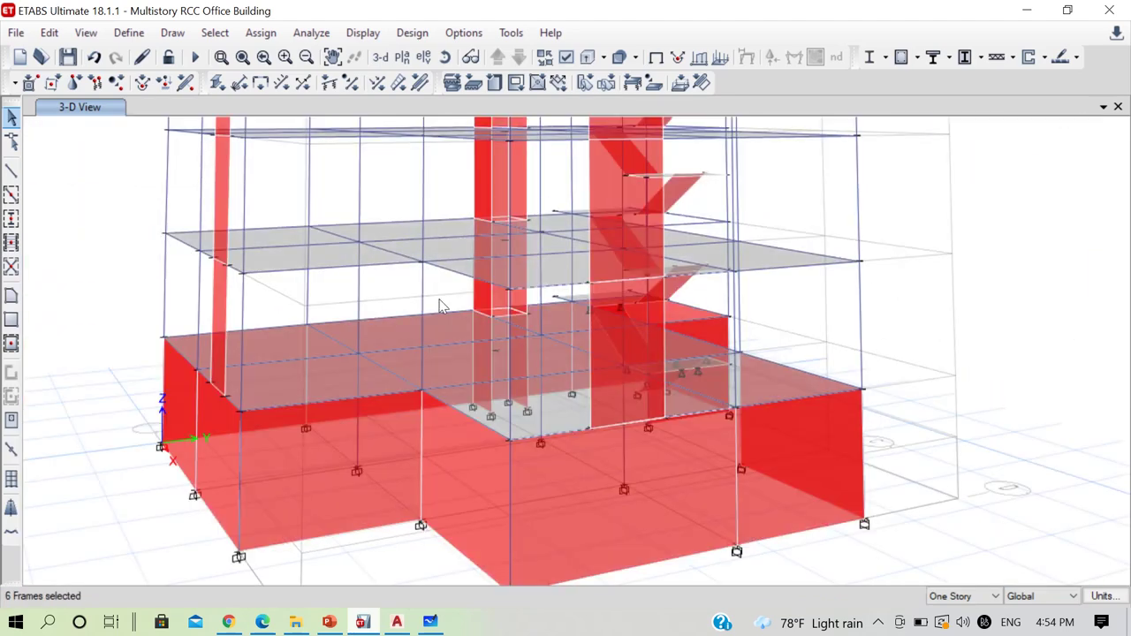
left_click(50, 32)
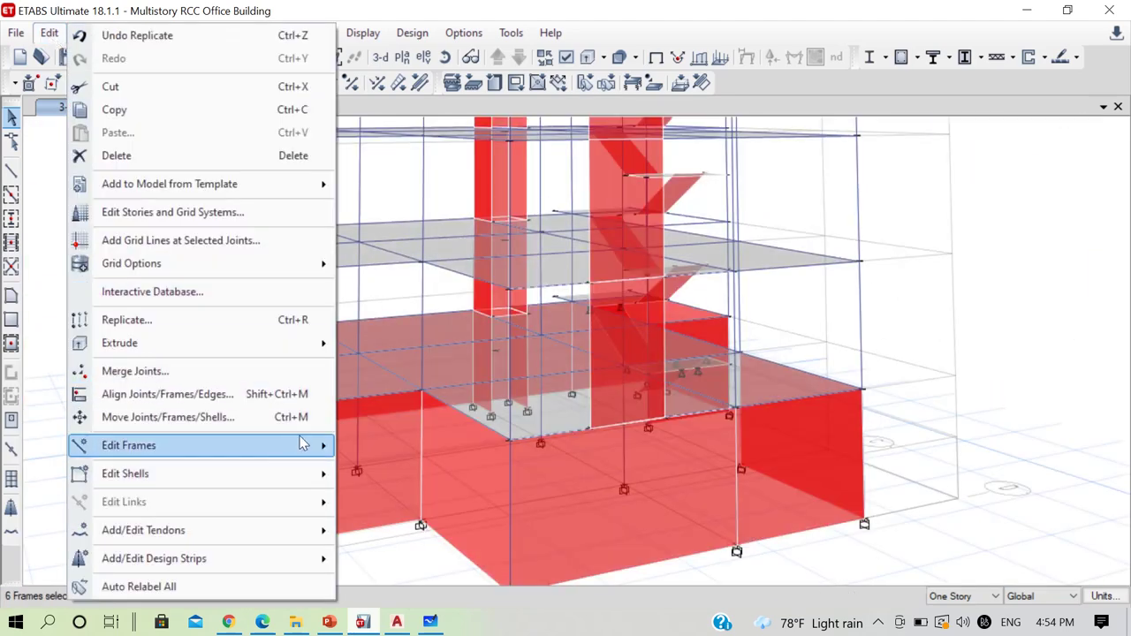
mouse_move(303, 445)
left_click(417, 469)
scroll(610, 455, "down", 3)
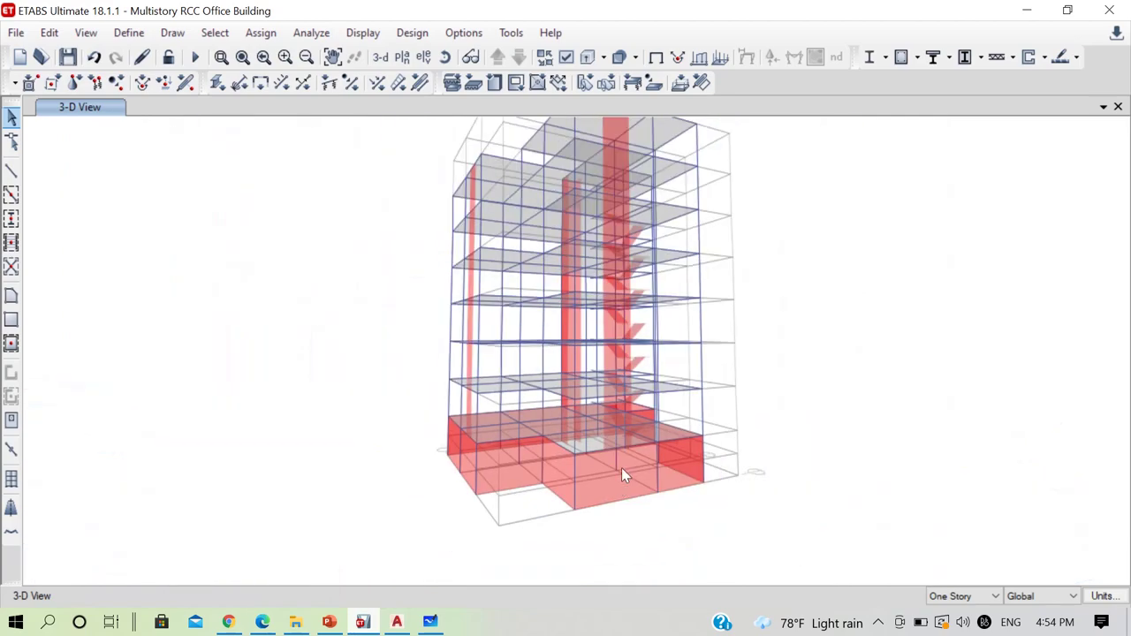
Inspect the building's stair side in 3D and display the elevation view of grid line 4.
left_click(444, 56)
left_click_drag(619, 451, 490, 464)
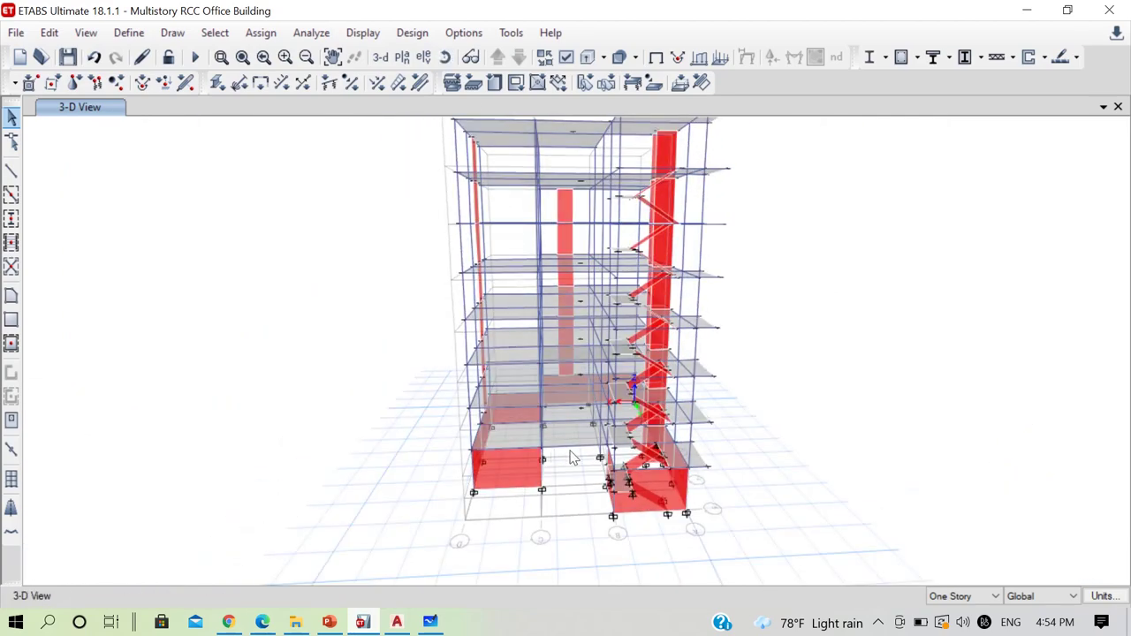
scroll(570, 458, "up", 4)
scroll(570, 439, "down", 5)
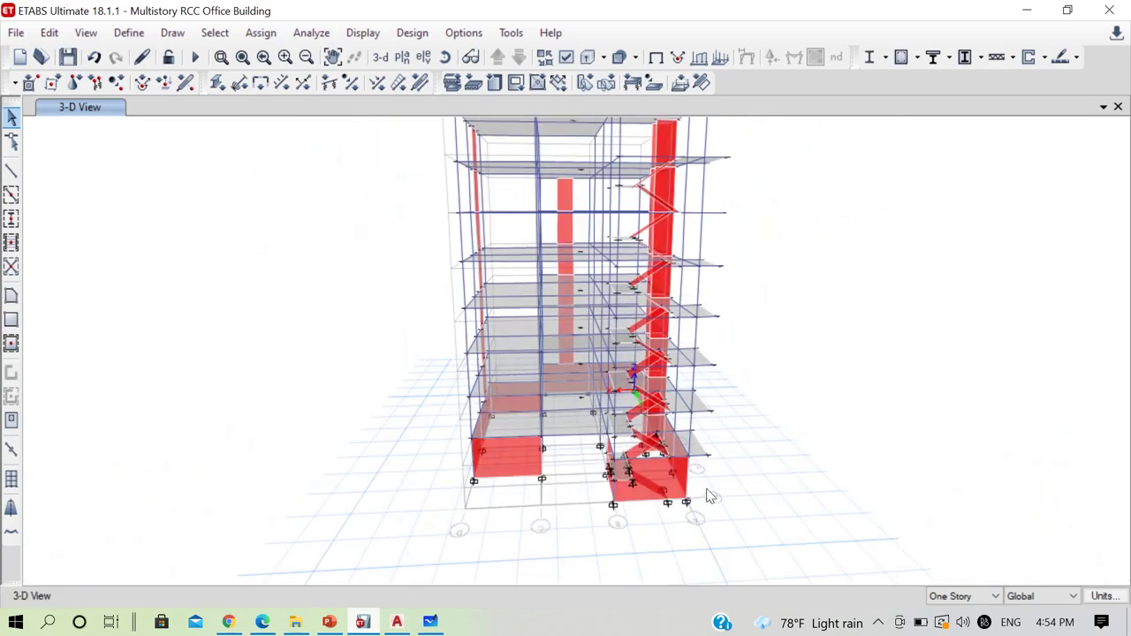
scroll(677, 447, "up", 5)
scroll(681, 404, "down", 3)
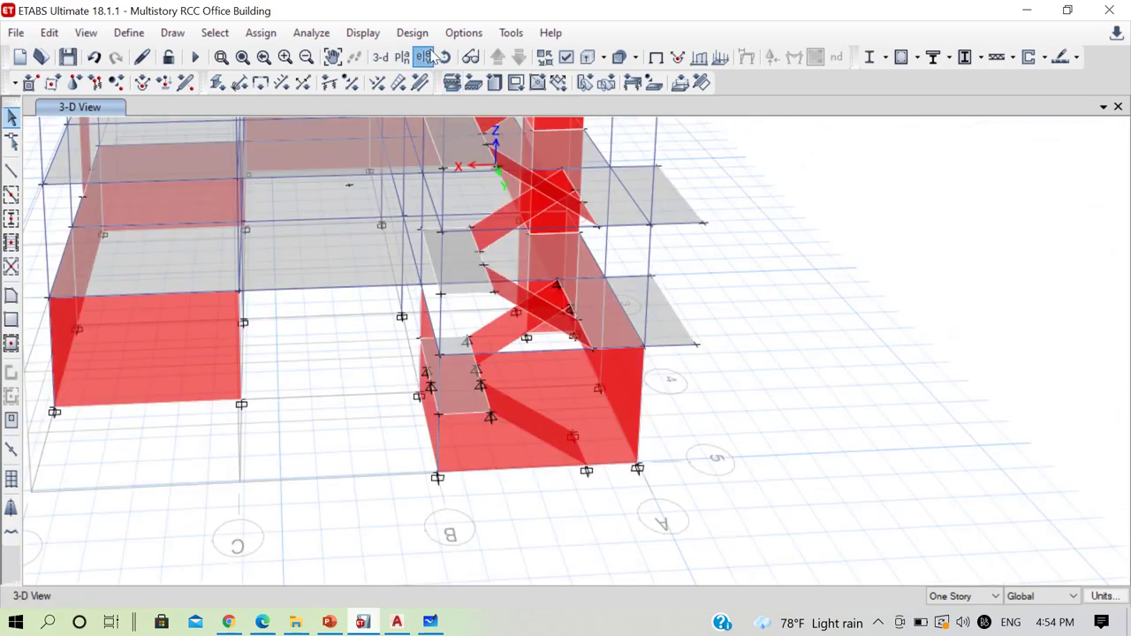
left_click(432, 56)
left_click(406, 290)
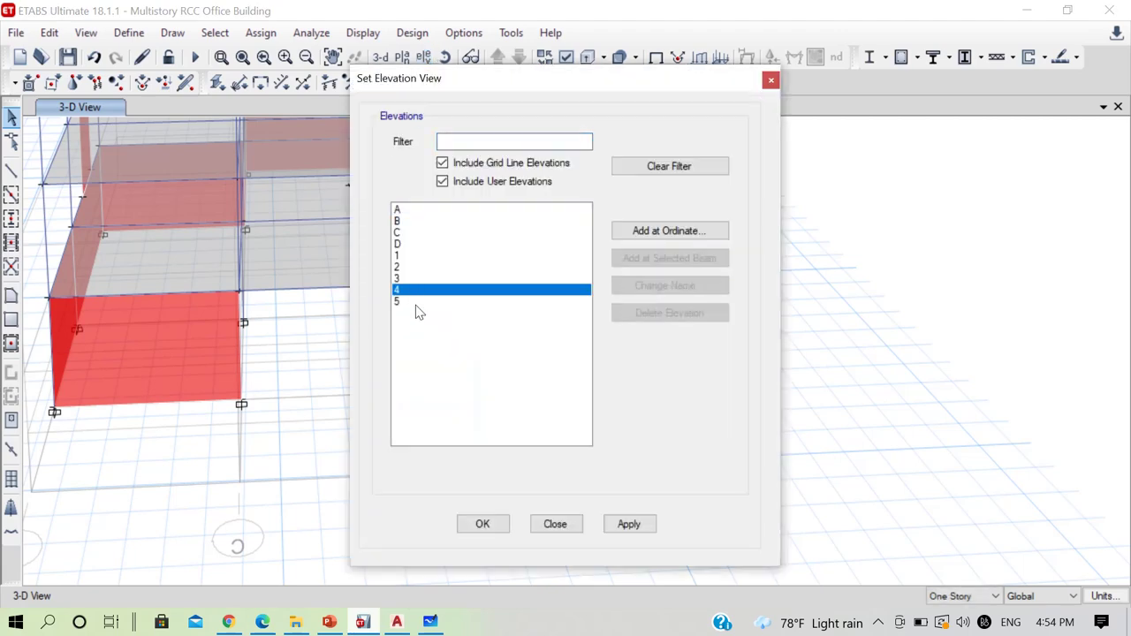
left_click(483, 524)
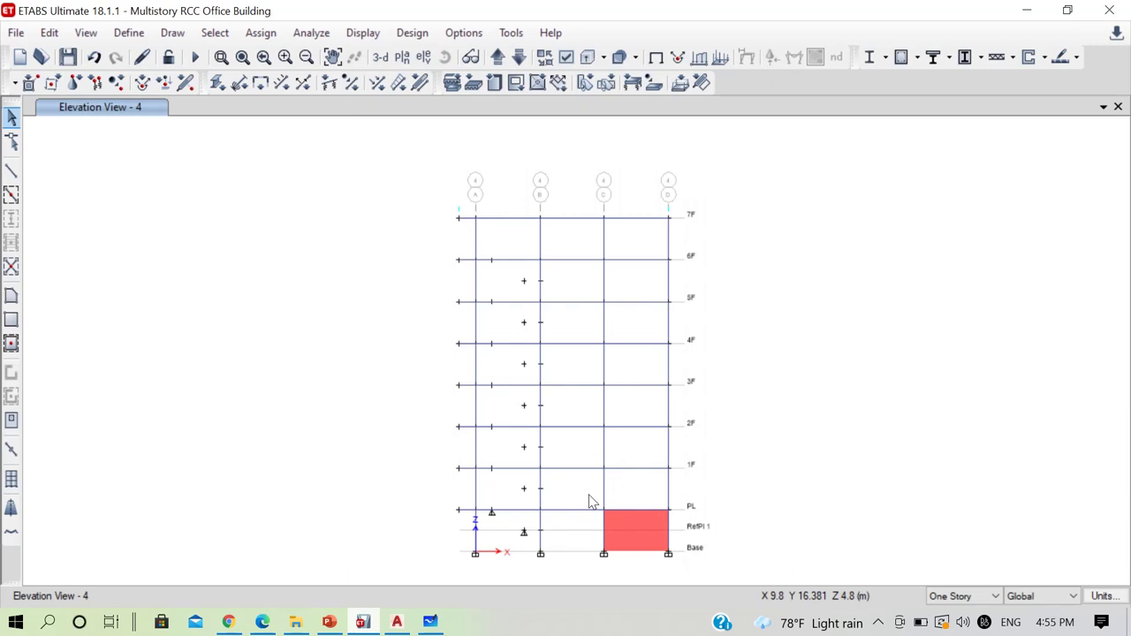
Divide the PL and 1F beams between grids B and C on grid line 4 into 3 frame objects each.
left_click(566, 510)
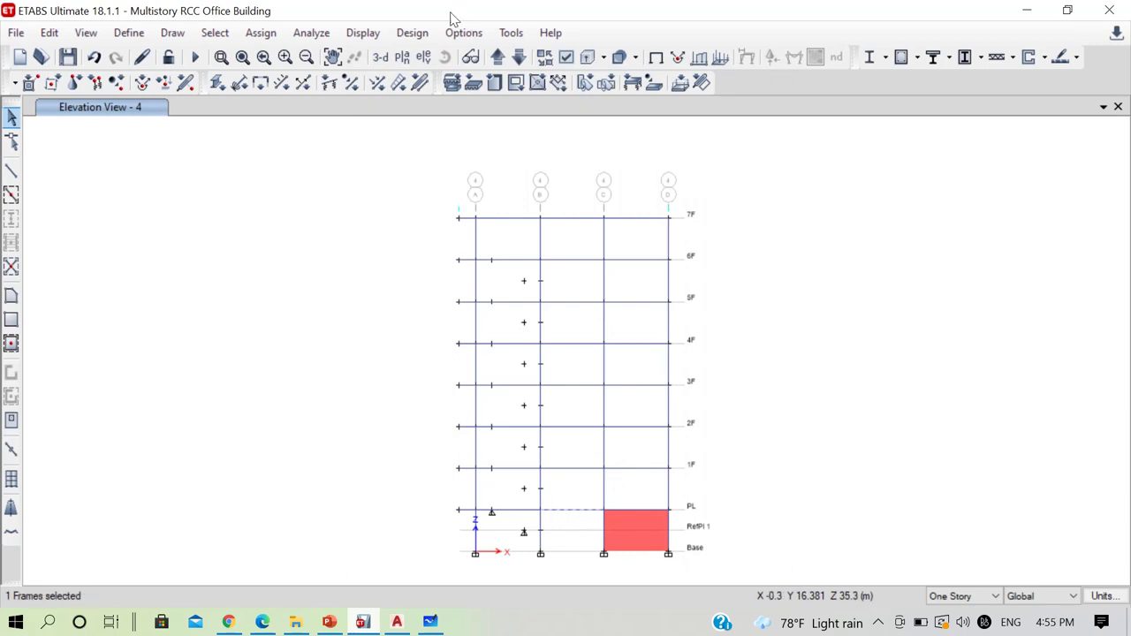
left_click(387, 59)
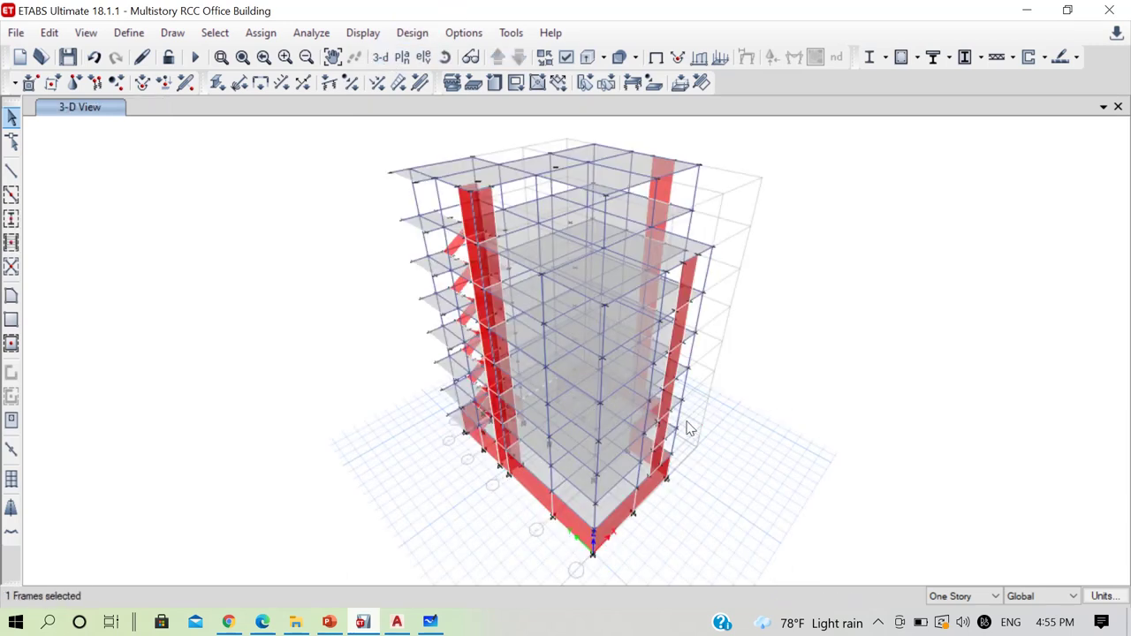
left_click(423, 57)
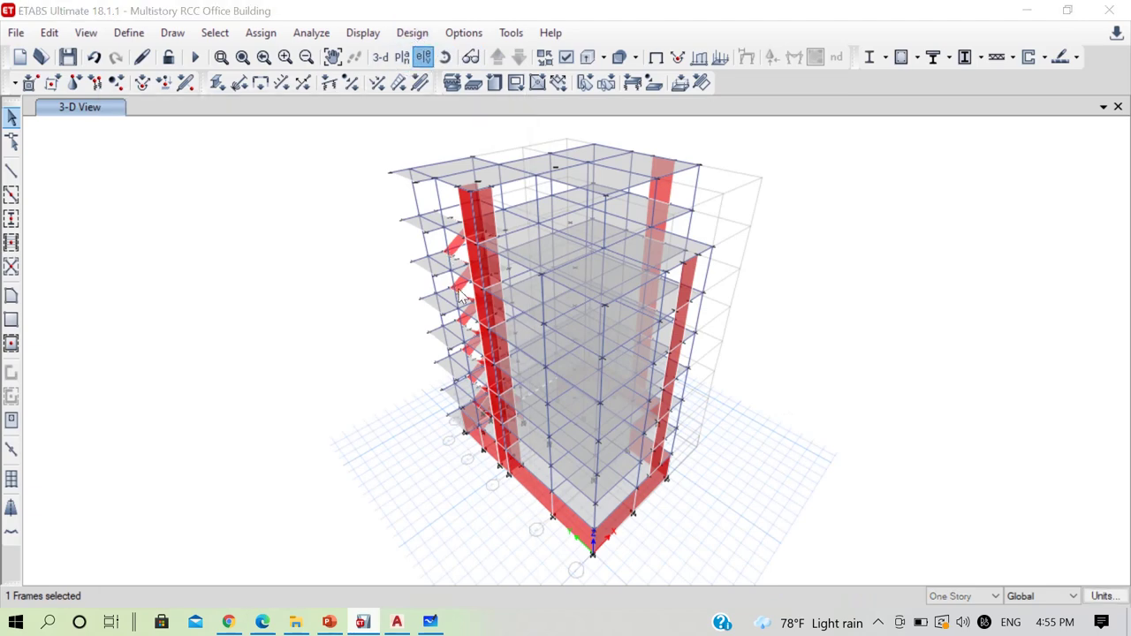
left_click(428, 291)
left_click(495, 522)
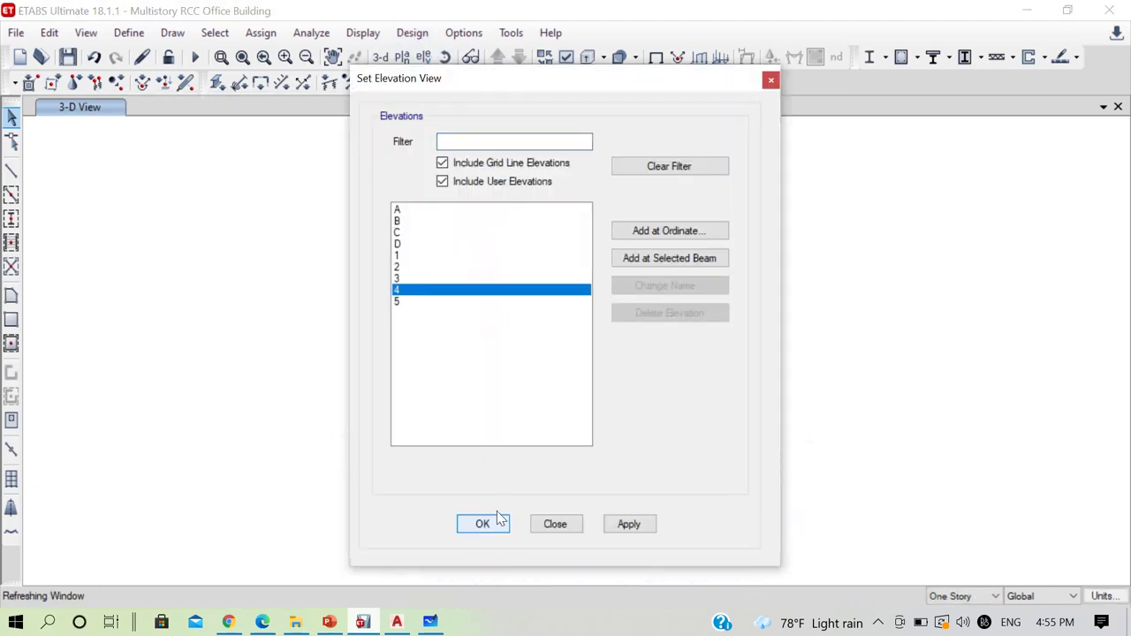
left_click(583, 467)
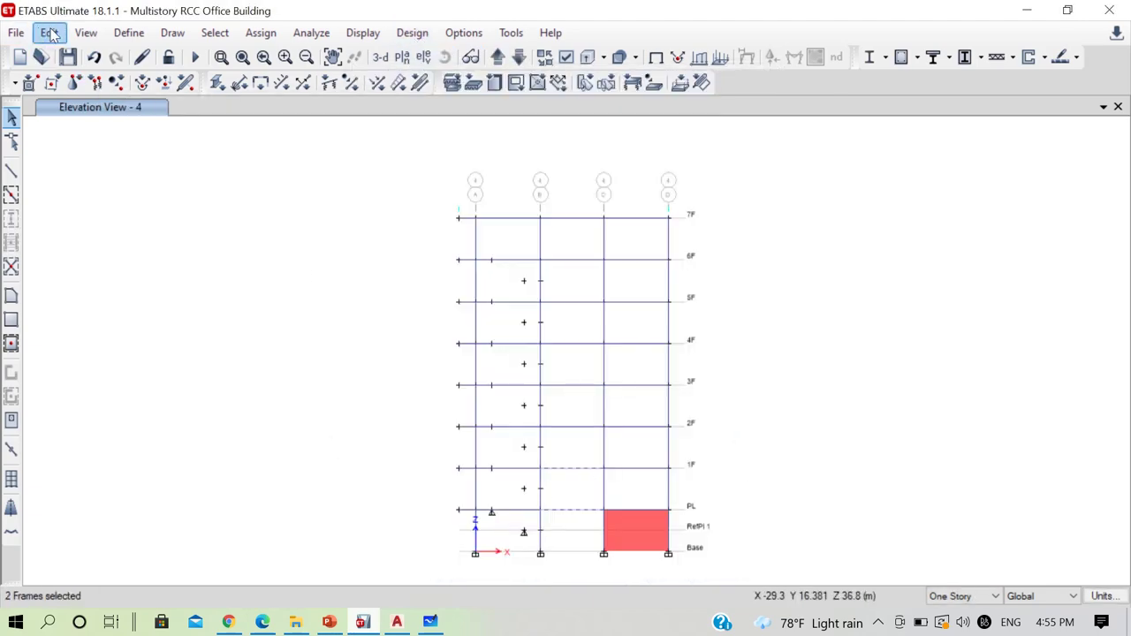
left_click(49, 33)
mouse_move(309, 447)
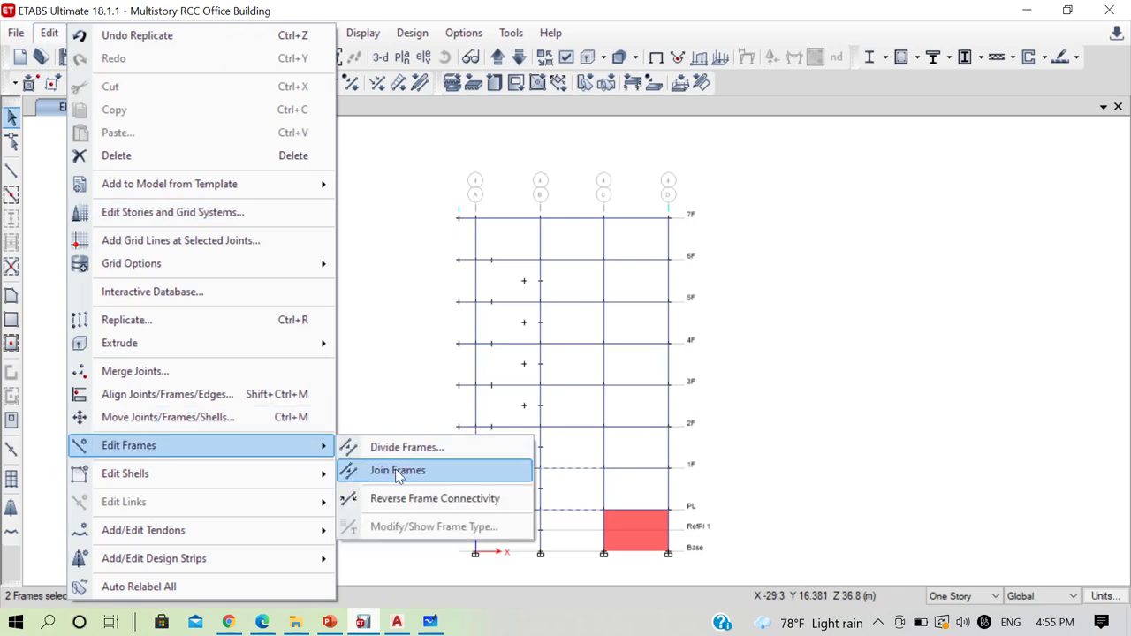
left_click(402, 447)
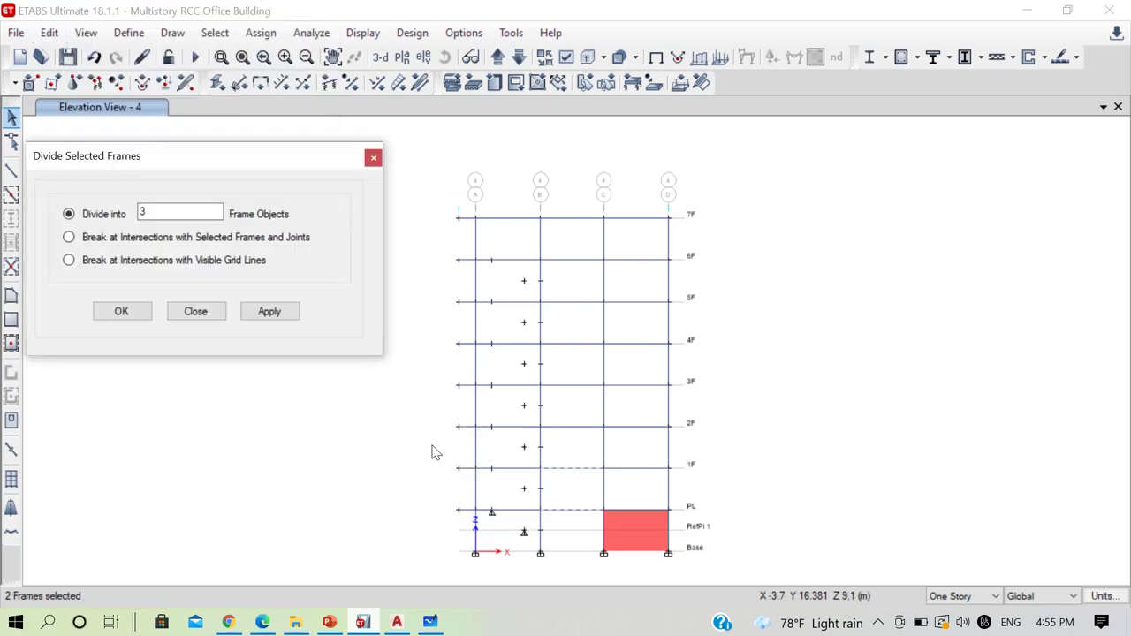
left_click(132, 313)
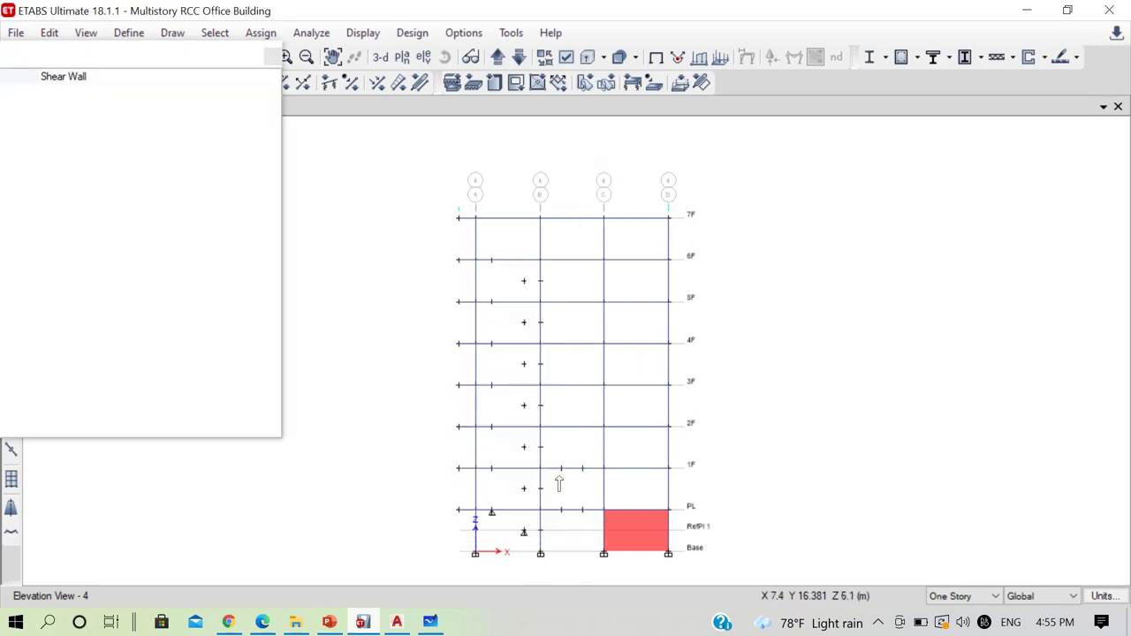
Draw a Shear Wall panel from PL to 1F across the middle third of bay B–C and replicate it onto stories 2F through 7F.
left_click_drag(560, 468, 582, 510)
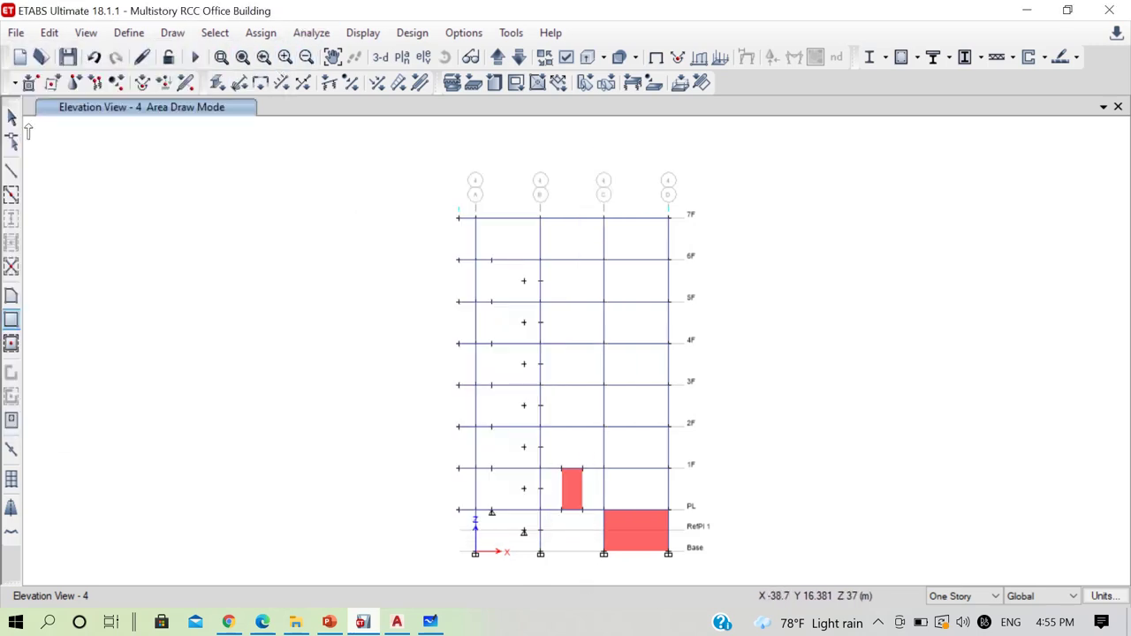
left_click(13, 118)
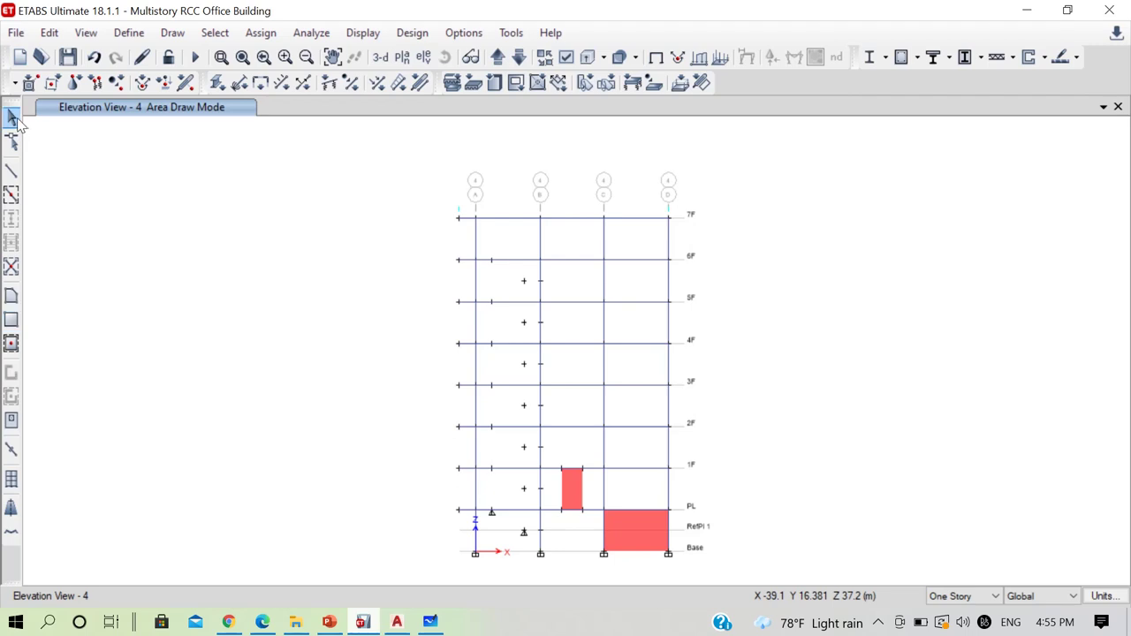
left_click(573, 493)
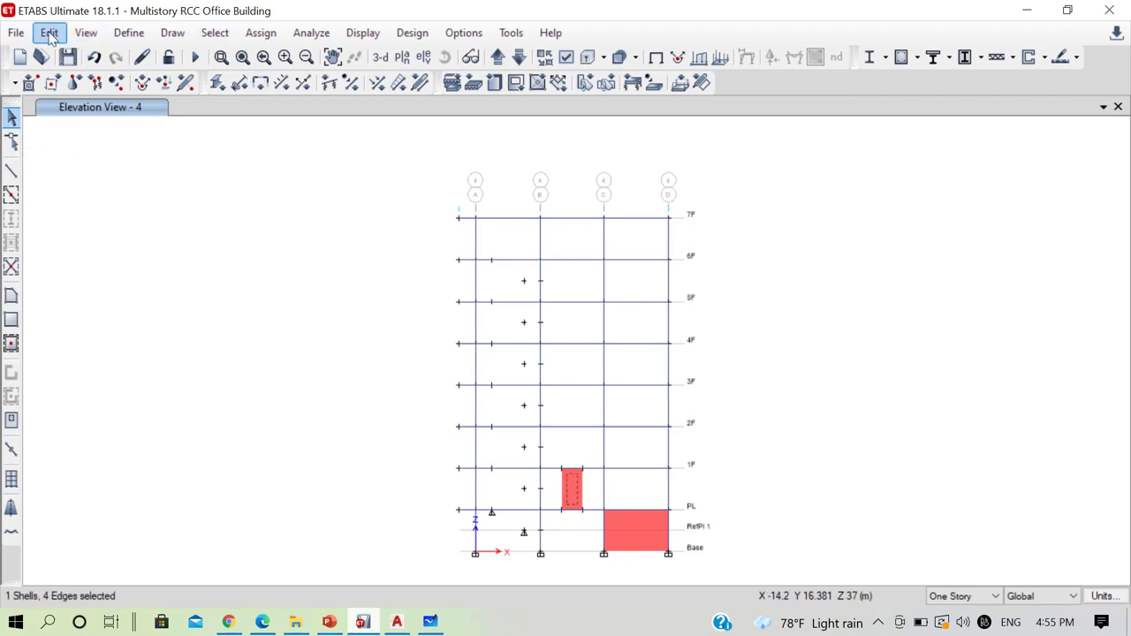
left_click(50, 33)
left_click(510, 10)
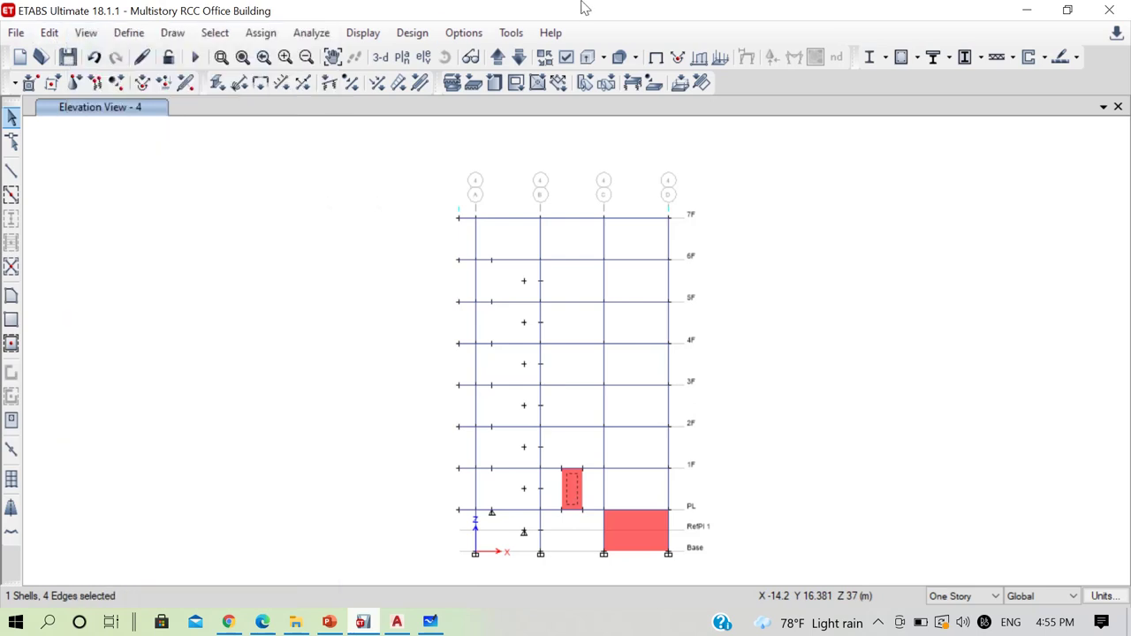
key("ctrl+r")
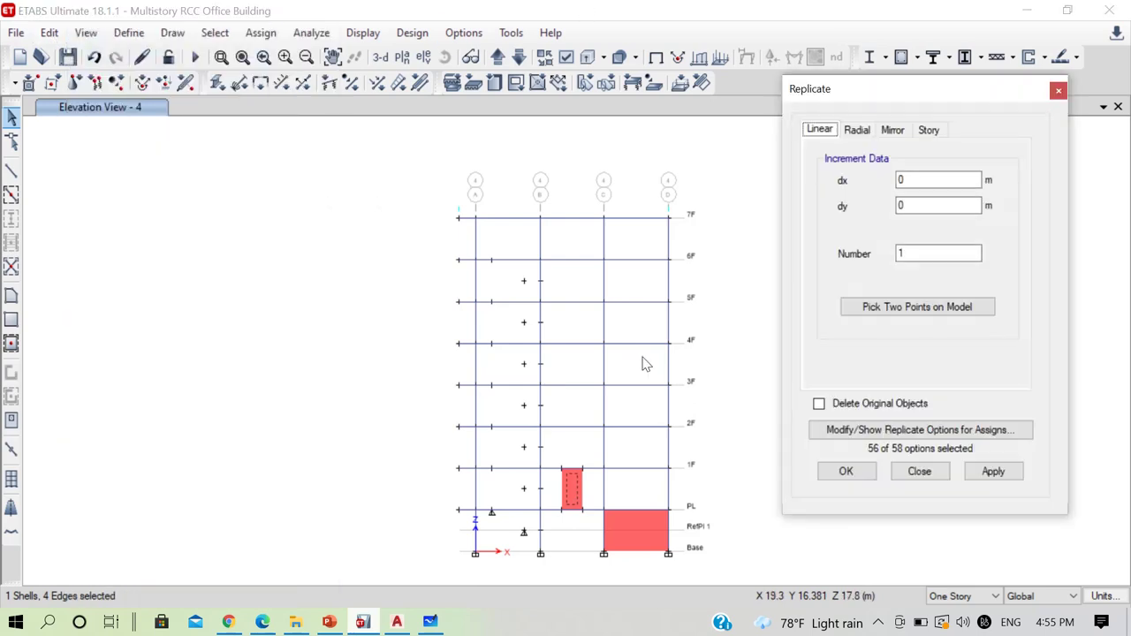
left_click(937, 131)
left_click_drag(841, 242, 832, 181)
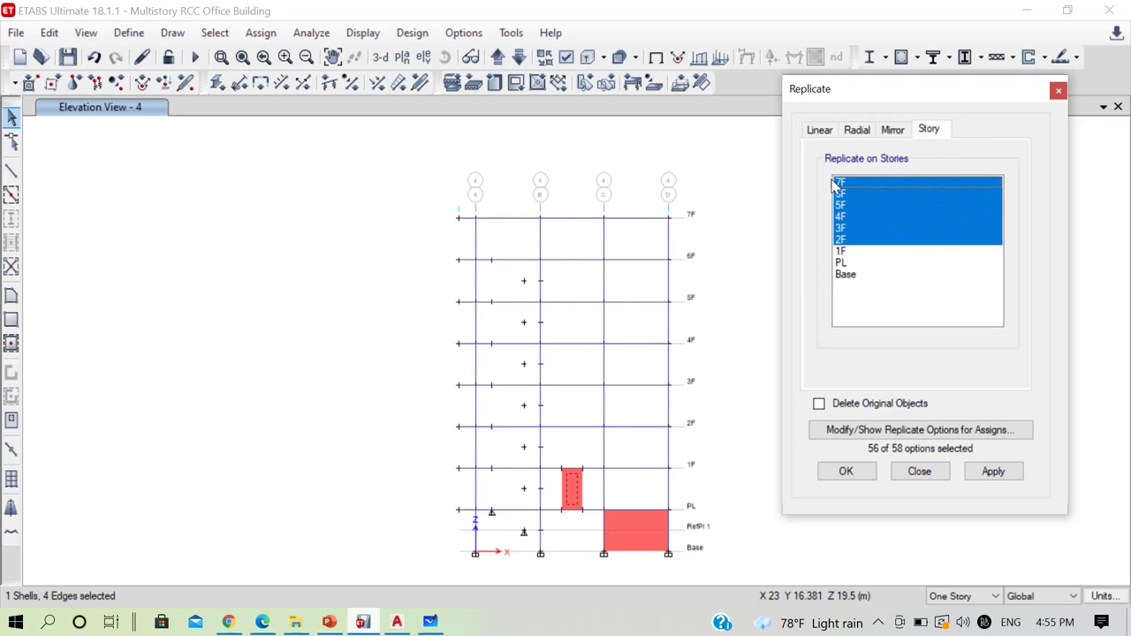
left_click(846, 471)
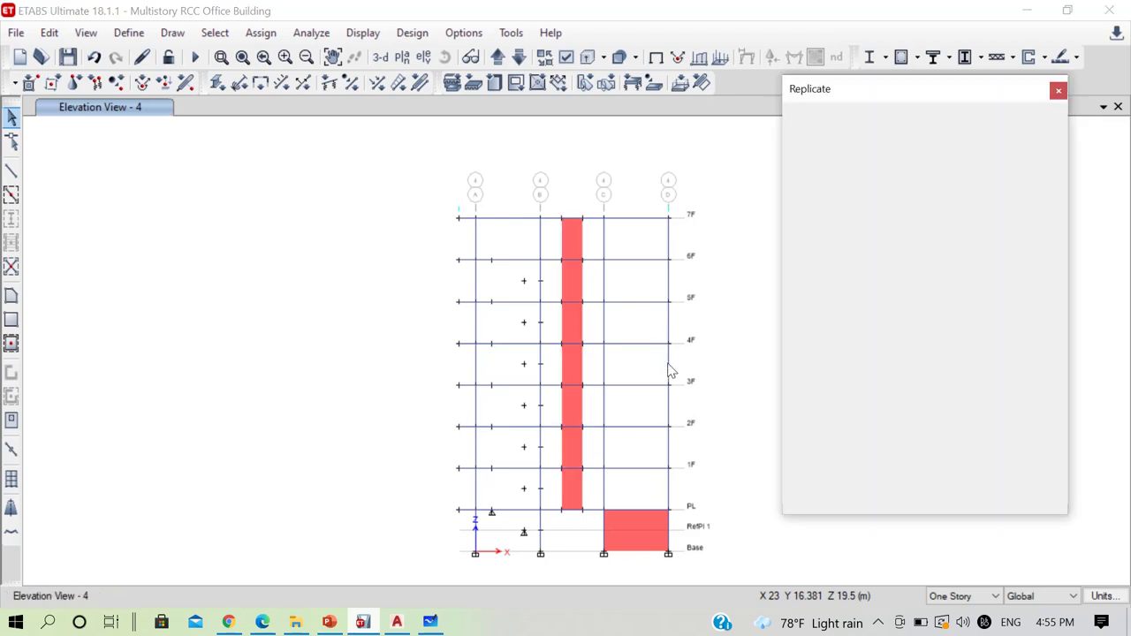
Join the divided B–C beam segments at PL and 1F on grid line 4 back into single frames.
scroll(590, 525, "up", 4)
left_click(590, 496)
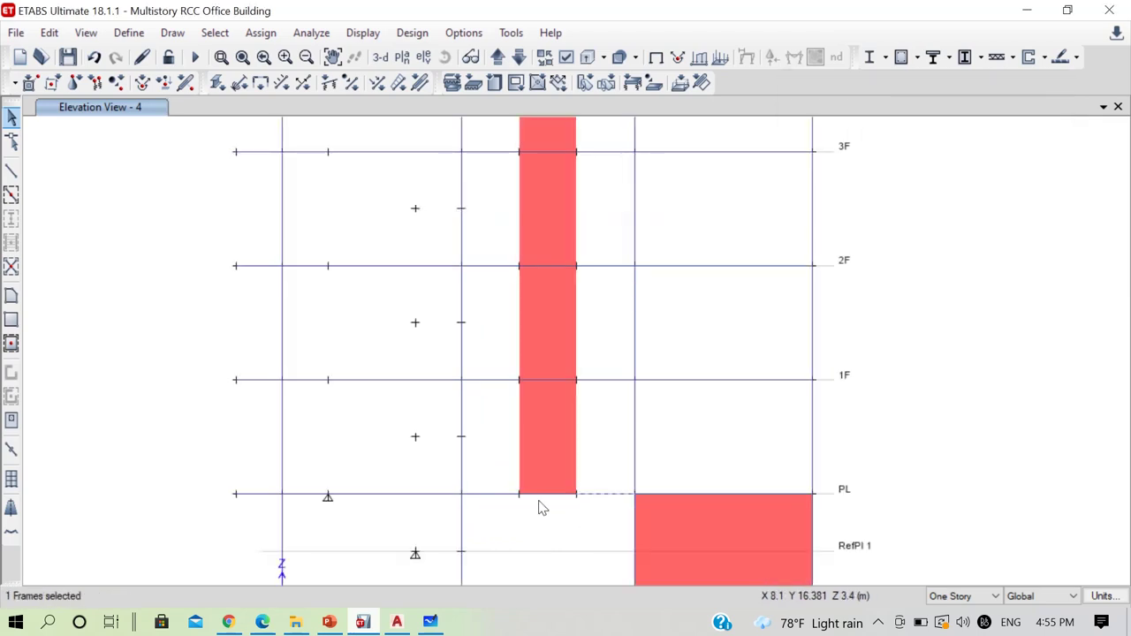
left_click(505, 499)
left_click(490, 383)
left_click(548, 388)
left_click(595, 382)
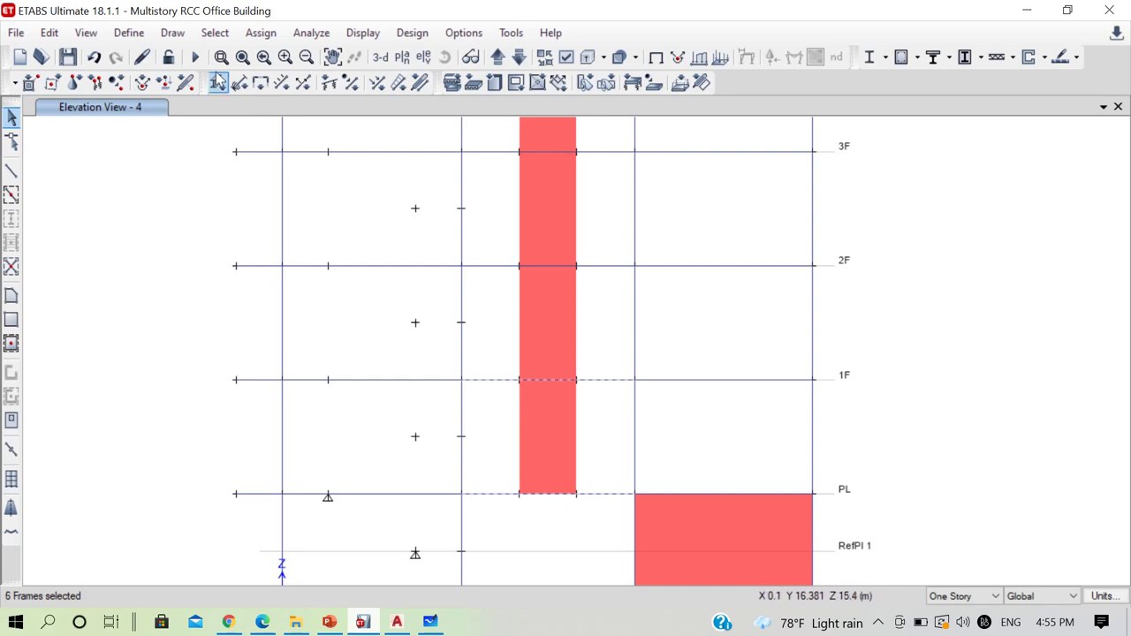
left_click(51, 34)
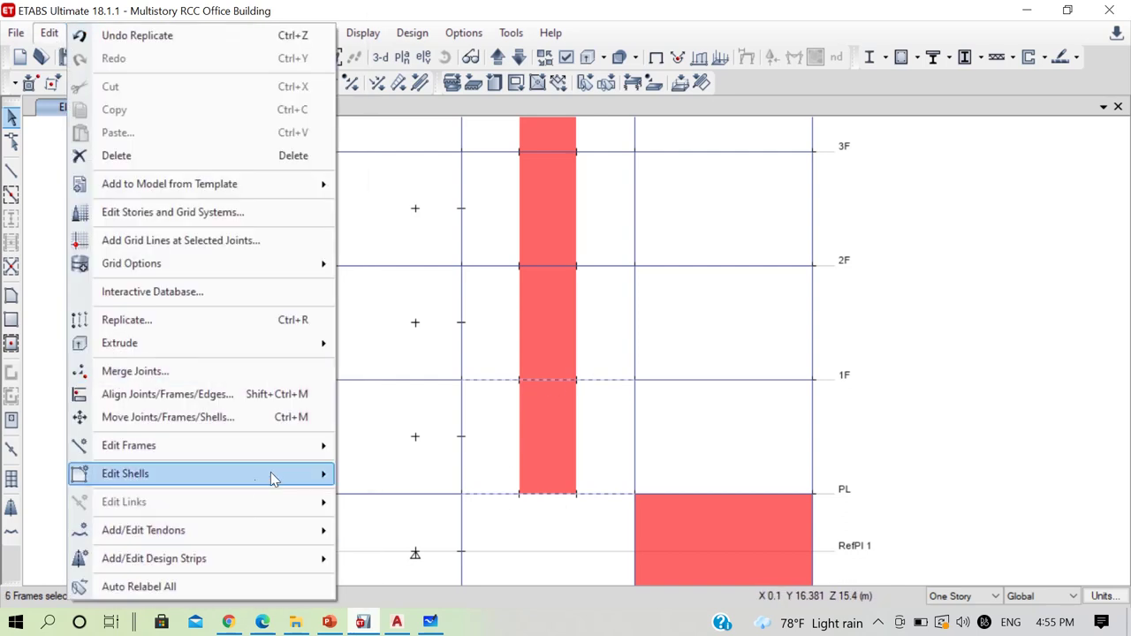
mouse_move(292, 447)
left_click(397, 470)
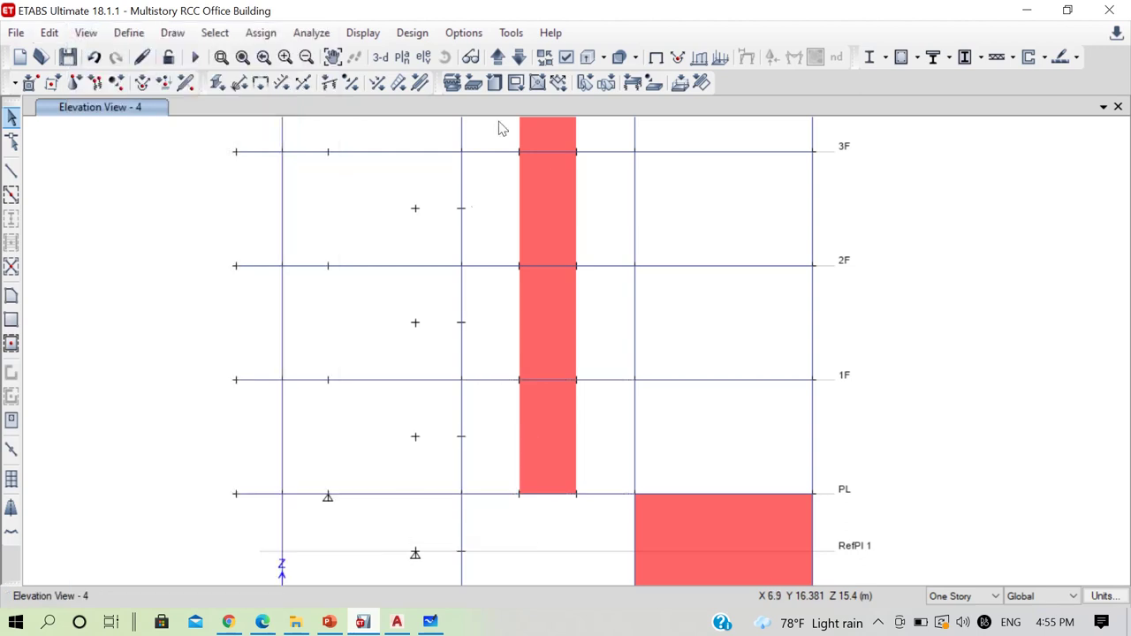
Show the whole model in 3D and run the analysis with the added shear walls.
left_click(380, 56)
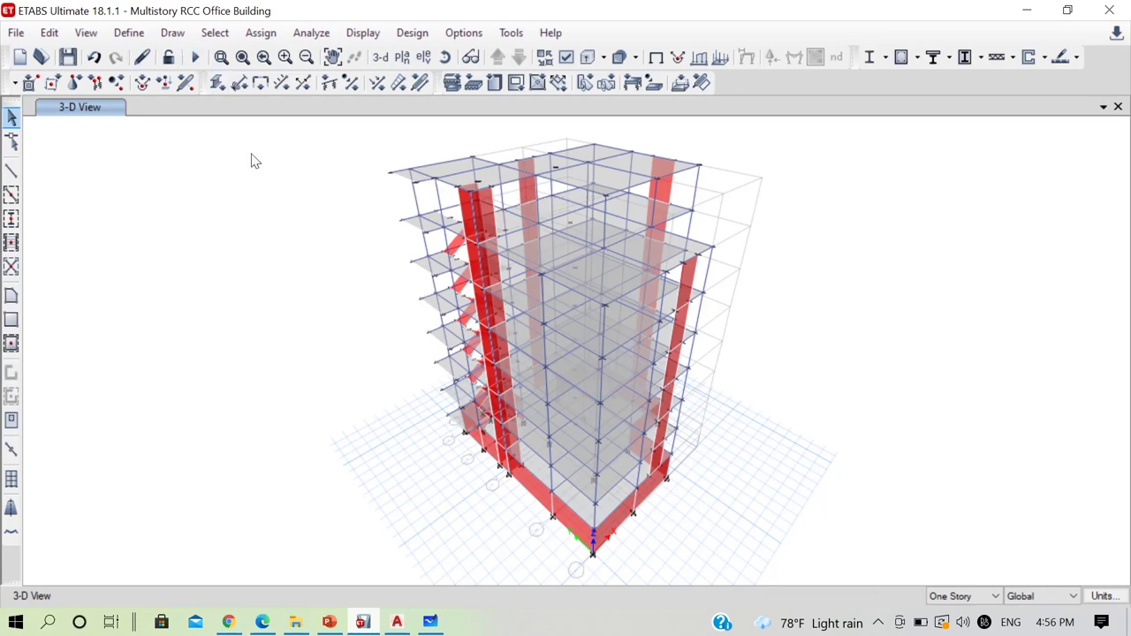
left_click(195, 57)
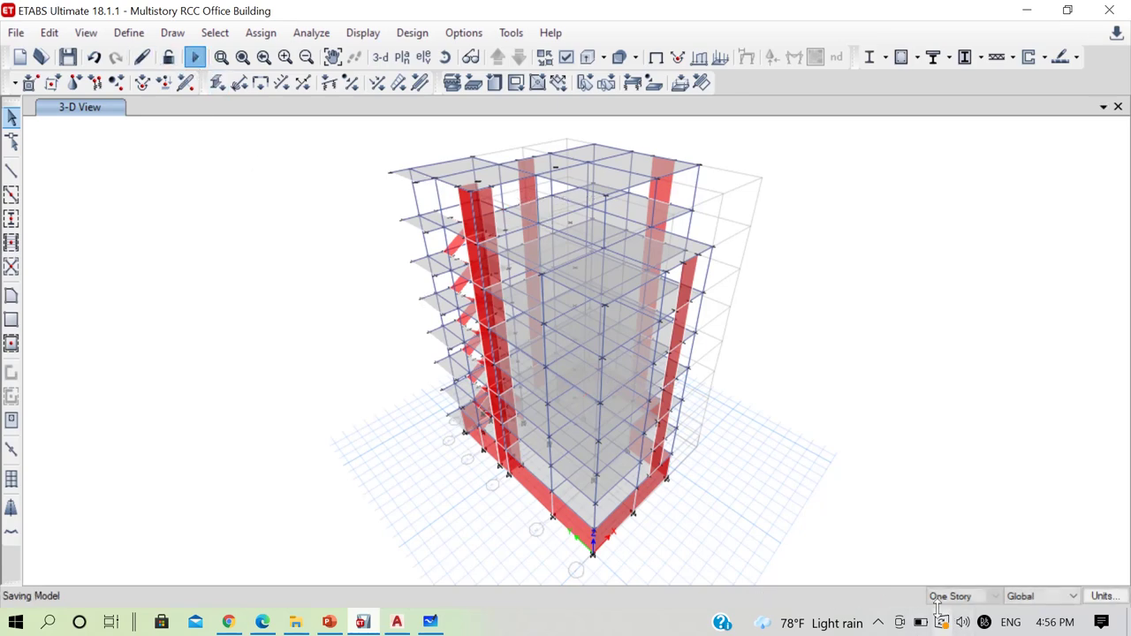
left_click(877, 622)
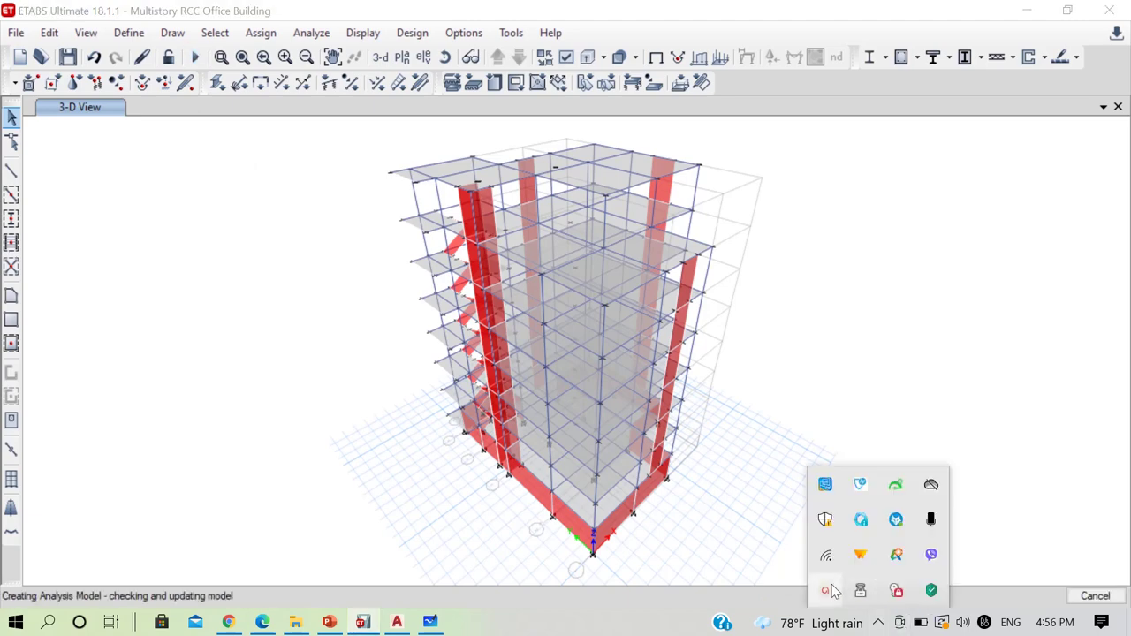
left_click(825, 591)
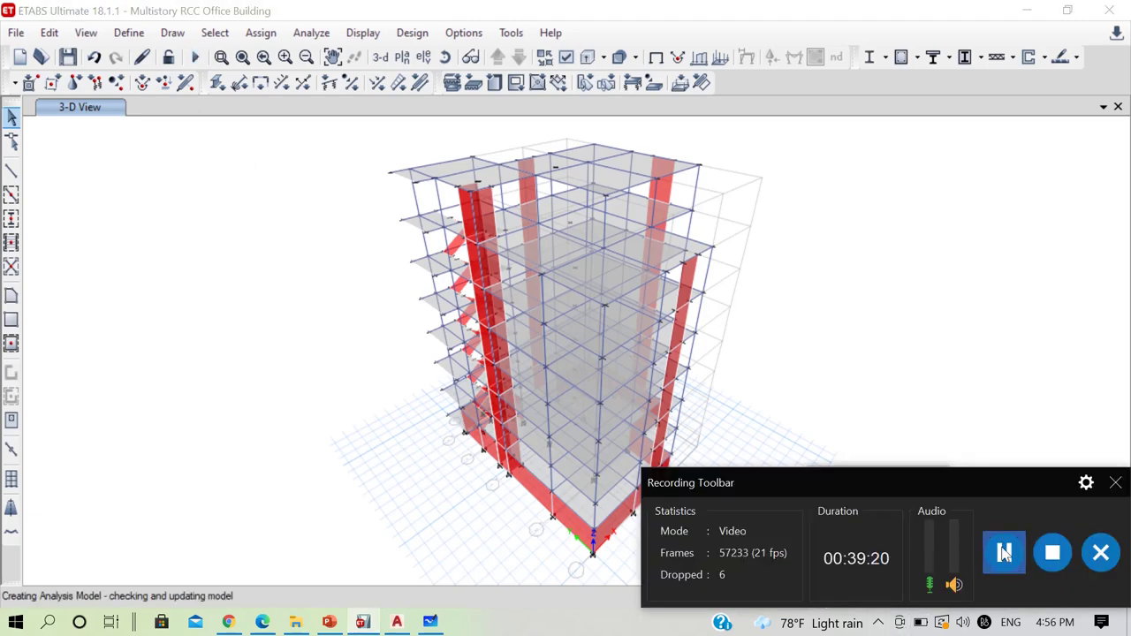
Open the Modal Participating Mass Ratios results table and examine the period of mode 1.
mouse_move(474, 184)
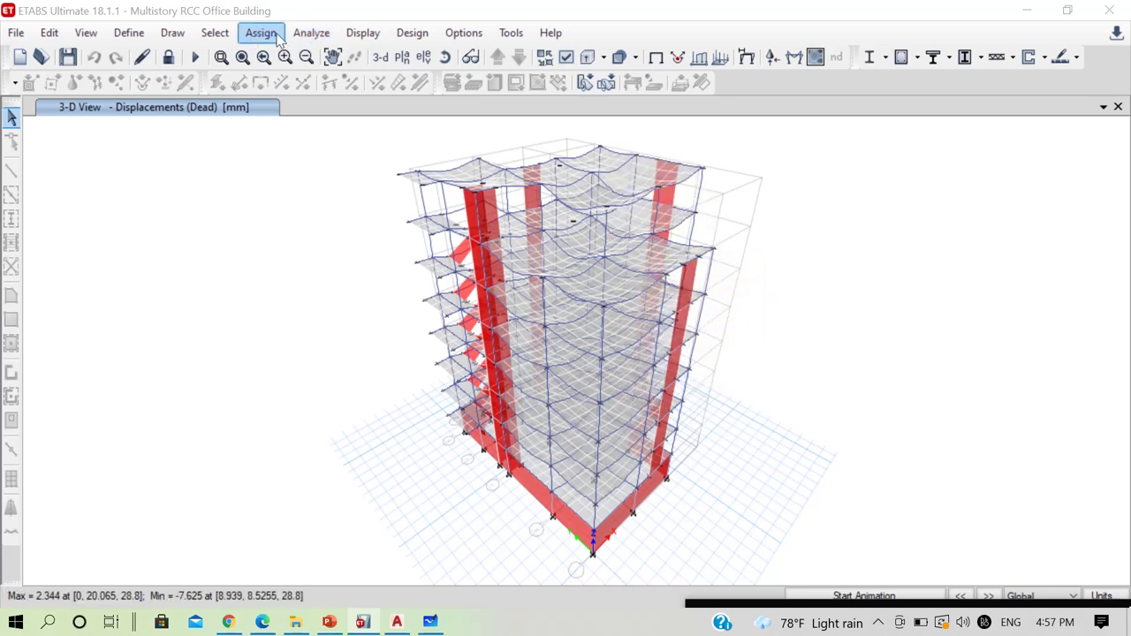
left_click(363, 33)
left_click(403, 491)
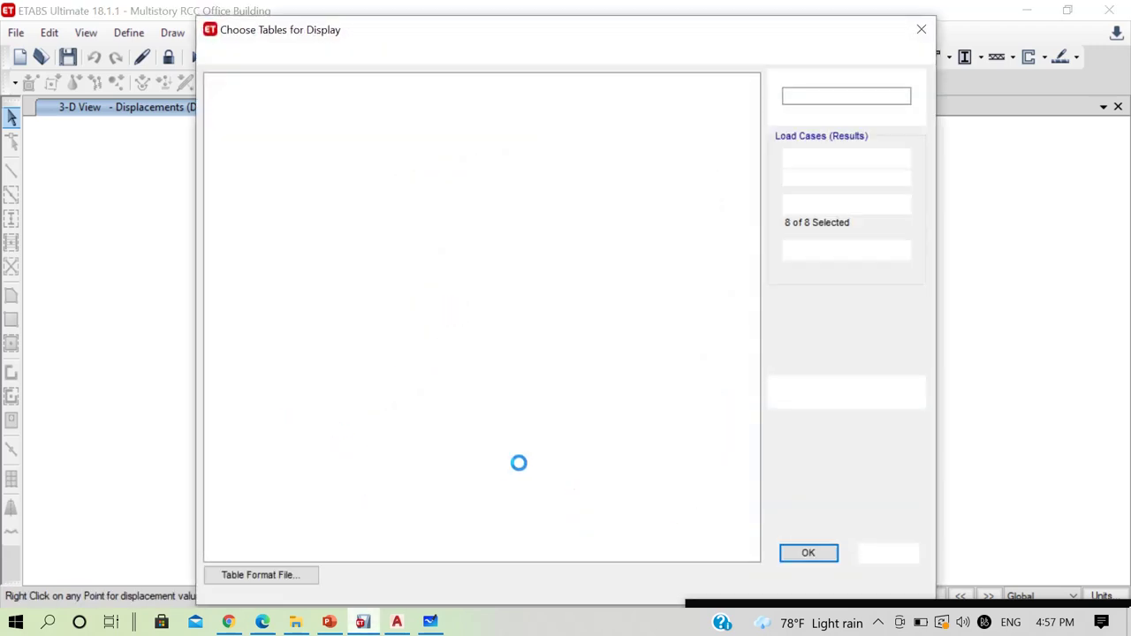
left_click(804, 553)
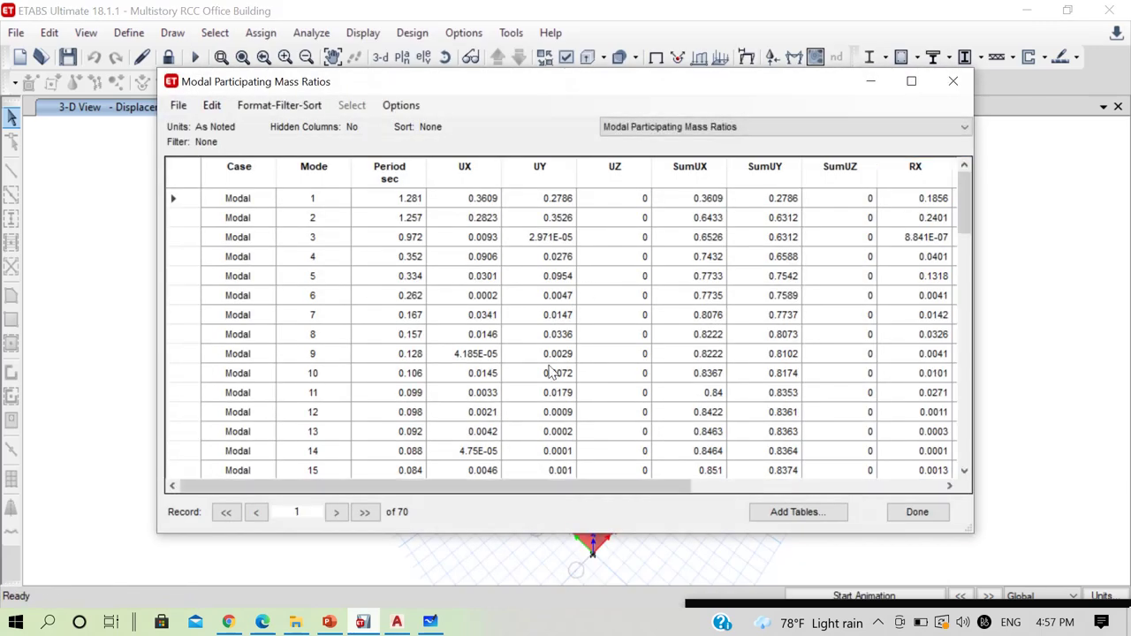
left_click(405, 201)
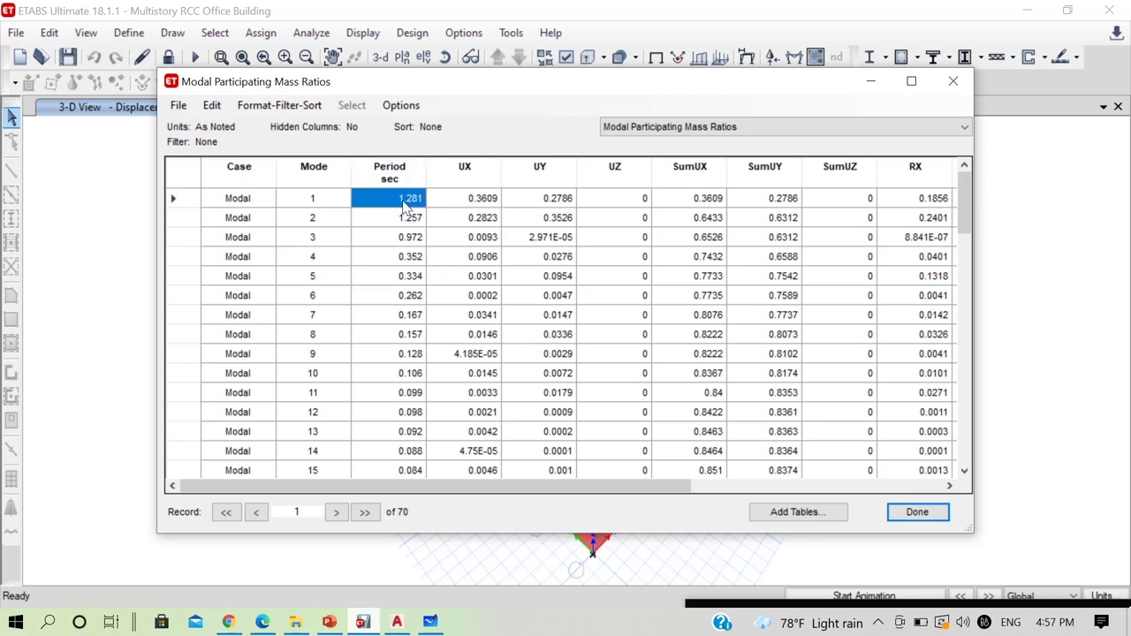
left_click_drag(509, 81, 485, 66)
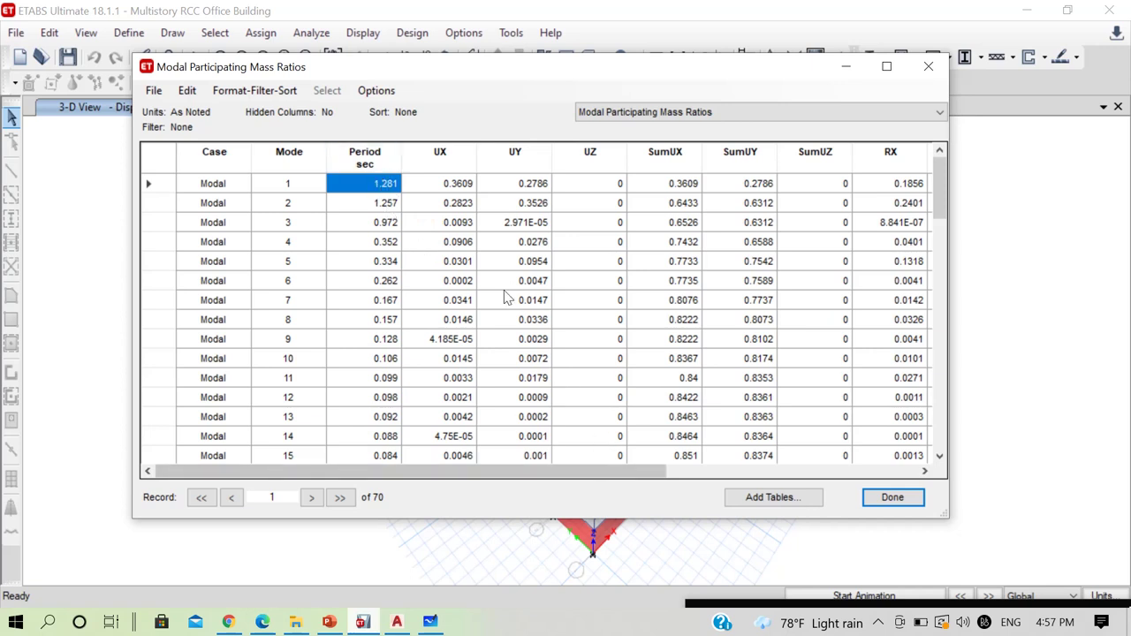
Examine the mode 1 UX and UY mass ratios and review the rotational RX, RY and RZ columns.
left_click(463, 185)
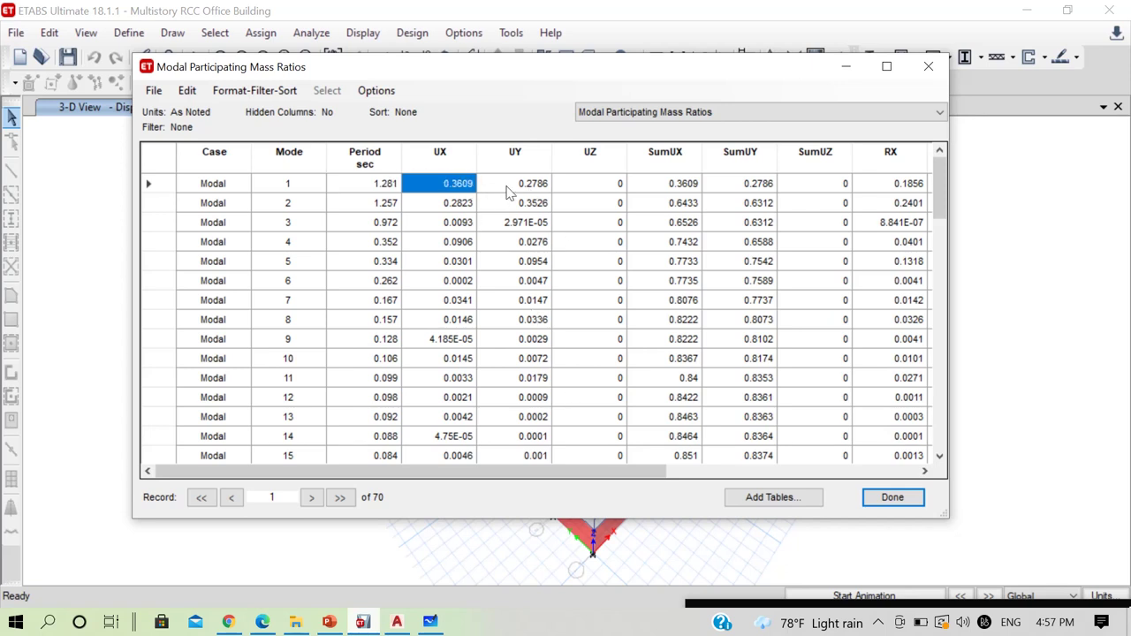
left_click(522, 195)
left_click_drag(522, 194, 458, 193)
left_click(458, 192)
left_click_drag(629, 472, 966, 498)
left_click_drag(628, 472, 921, 473)
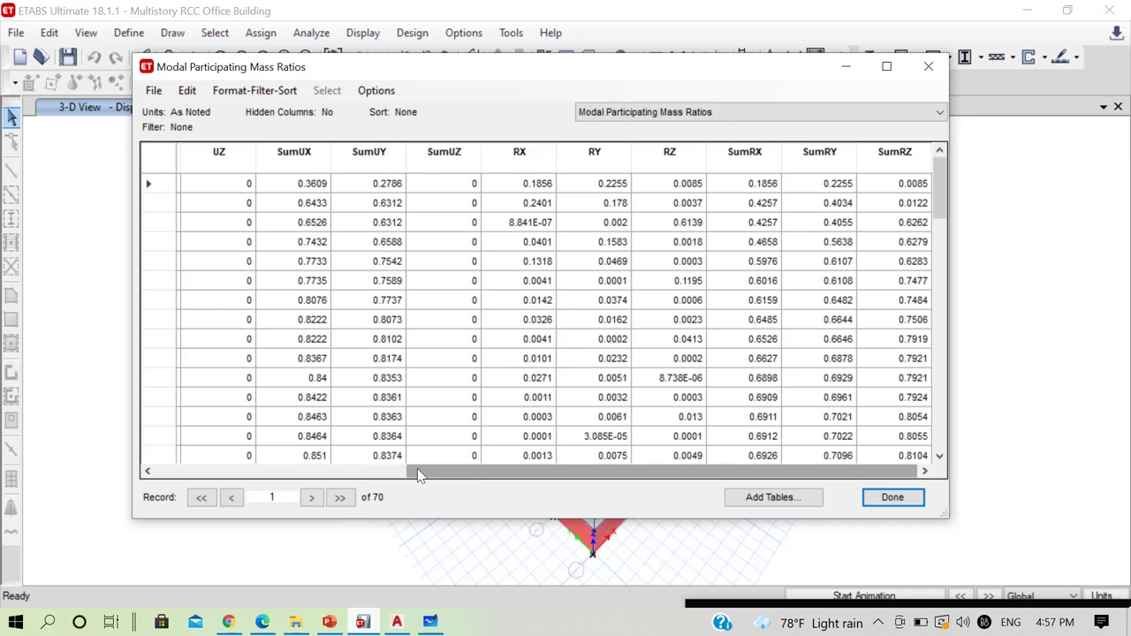
left_click_drag(420, 475, 97, 469)
Compare the UX and UY ratios of modes 1 and 2 with the mode 3 SumRZ value, and close the table.
left_click(456, 183)
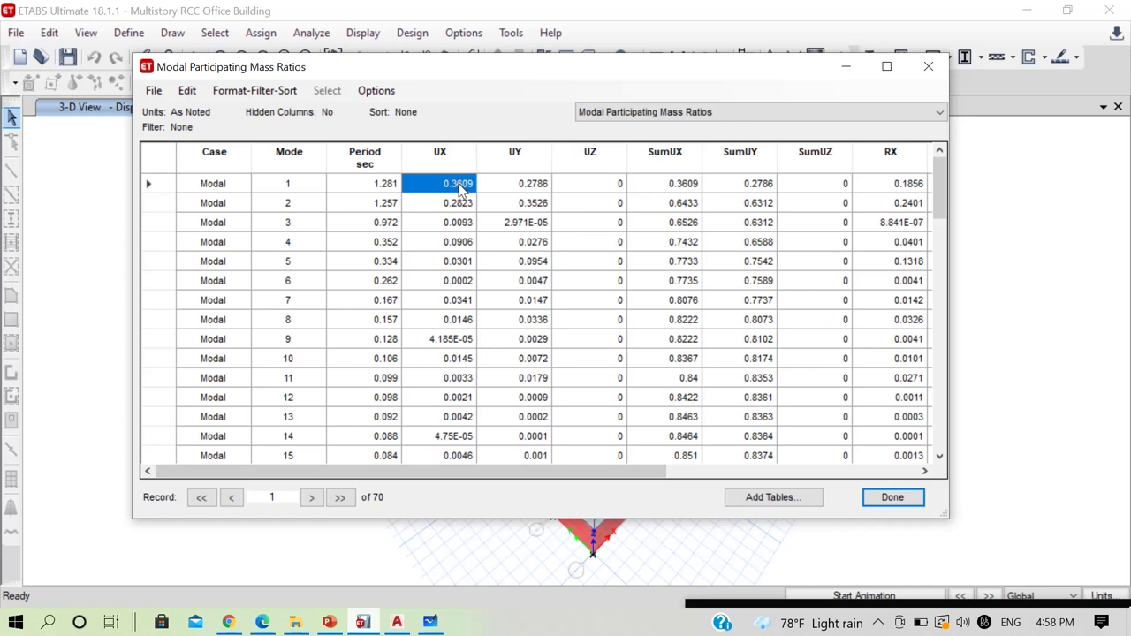
left_click(538, 185)
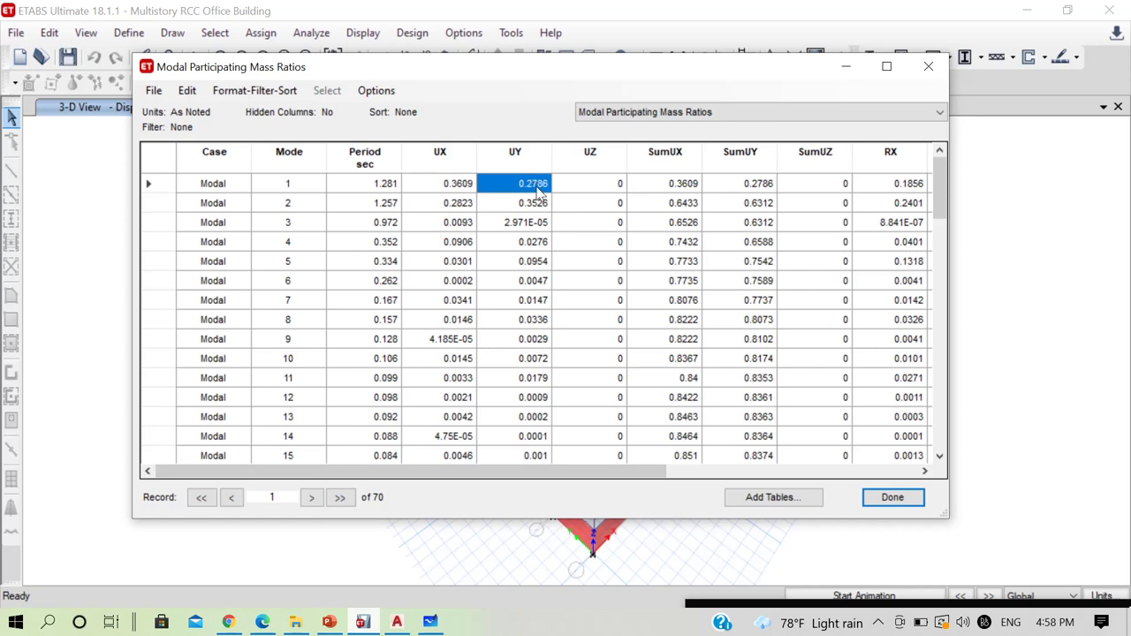
left_click(468, 205)
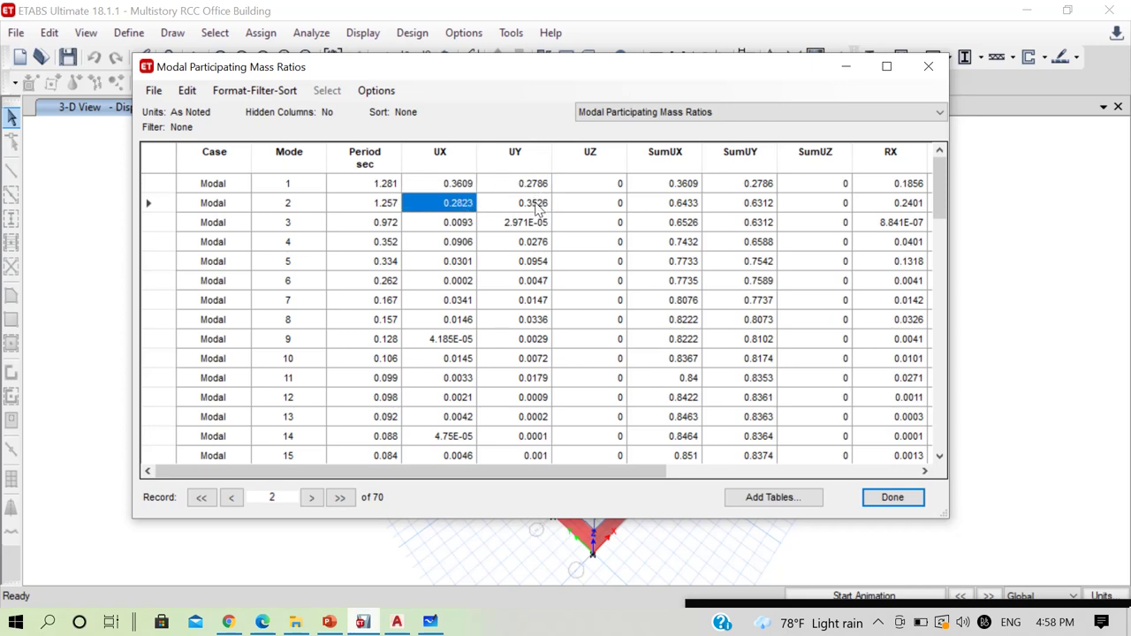
left_click_drag(640, 473, 919, 473)
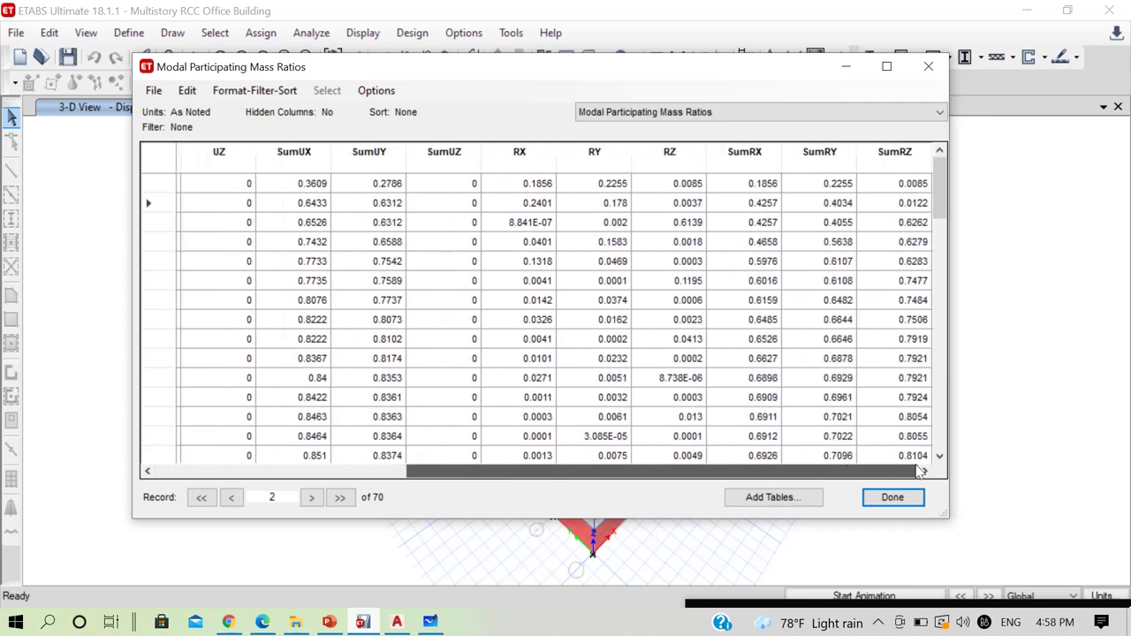
left_click(915, 223)
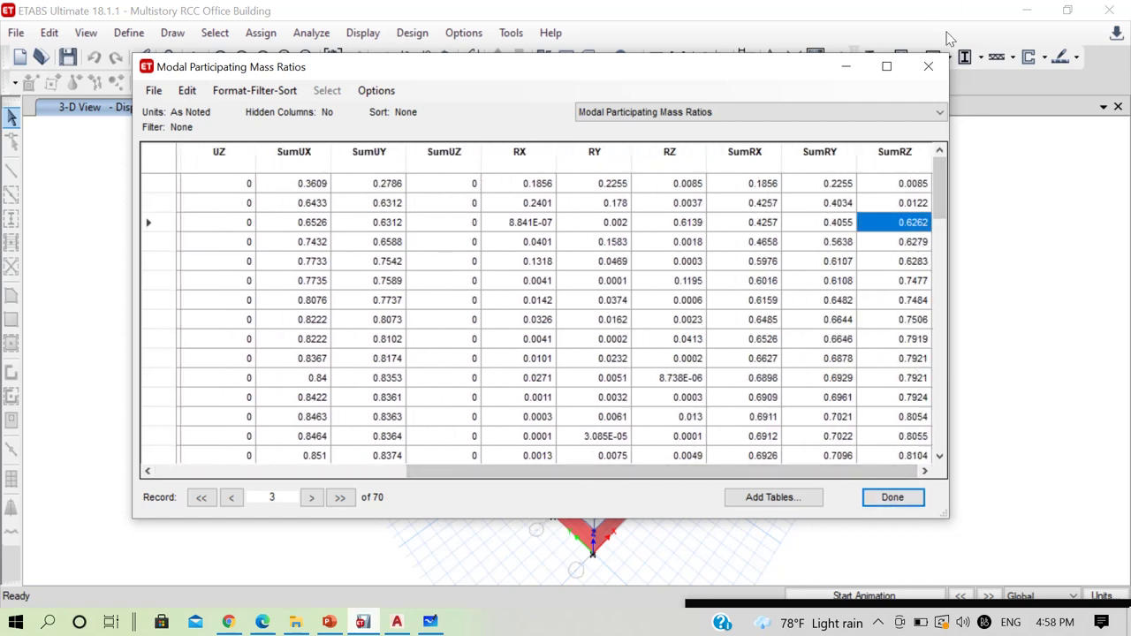
left_click(929, 66)
Display the deformed shape for Modal case mode number 1 and animate it.
mouse_move(650, 335)
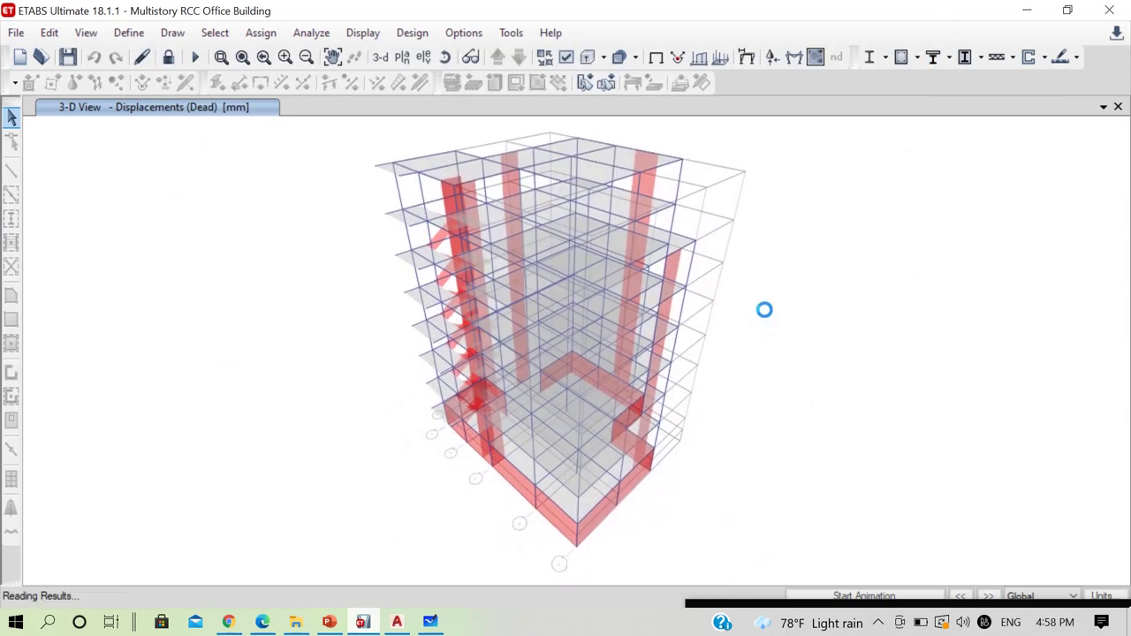
mouse_move(568, 253)
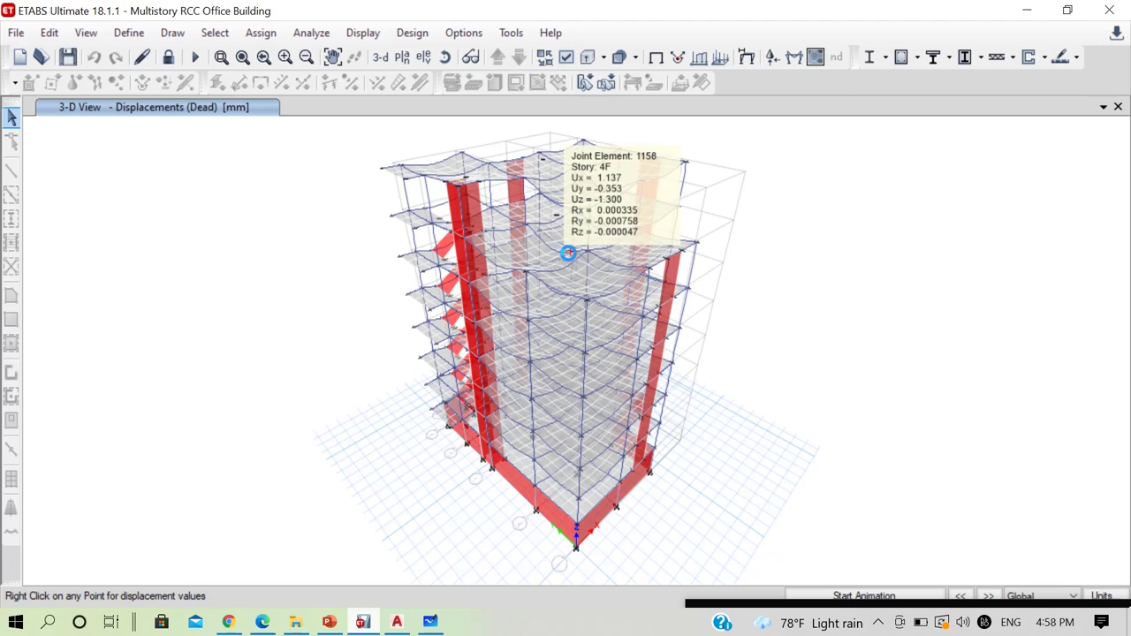
mouse_move(506, 171)
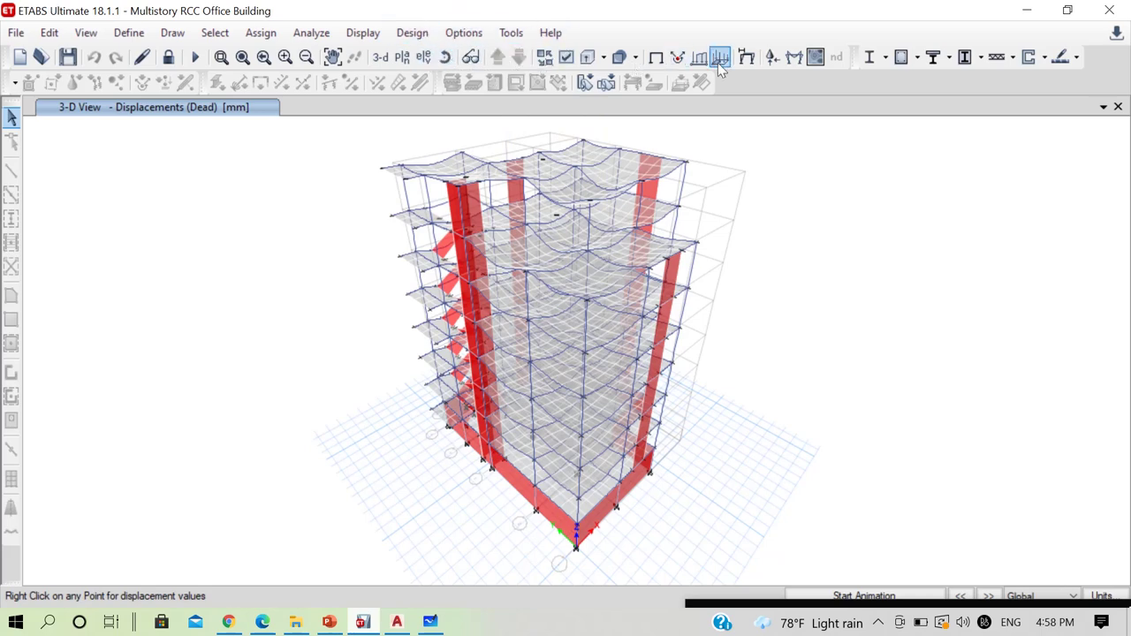
left_click(747, 57)
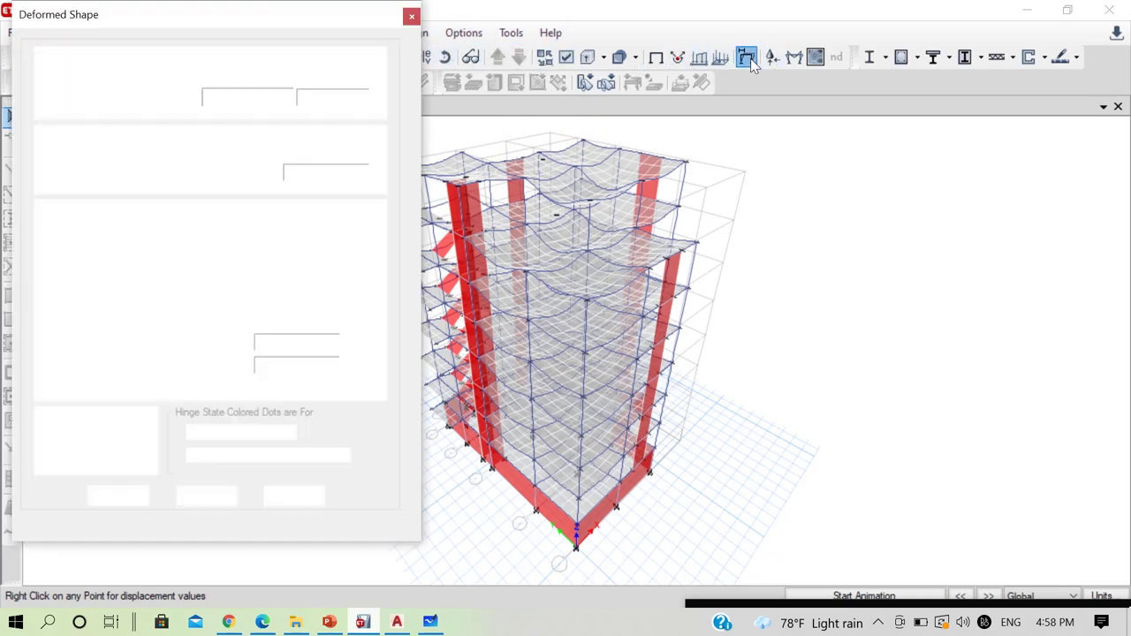
left_click(283, 75)
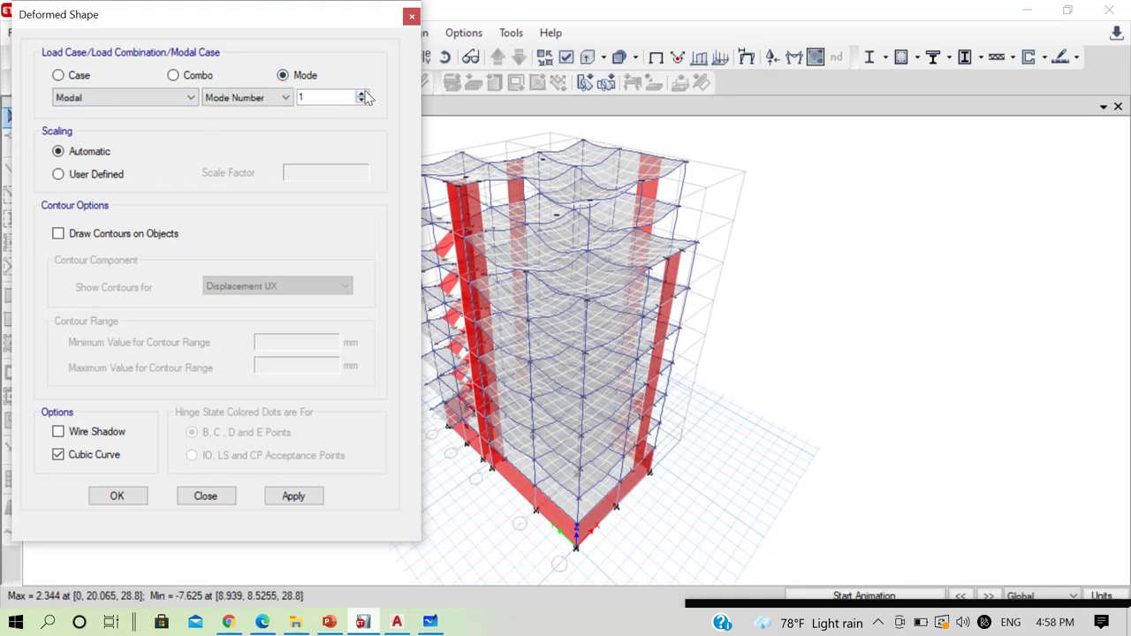
left_click(293, 495)
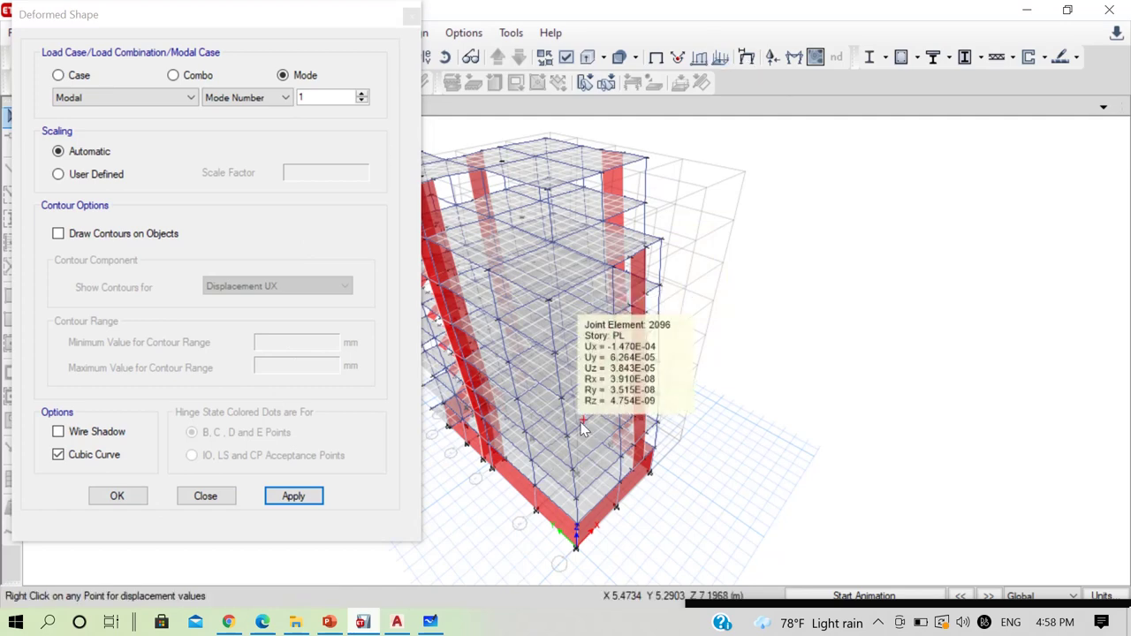
middle_click_drag(773, 279, 841, 273)
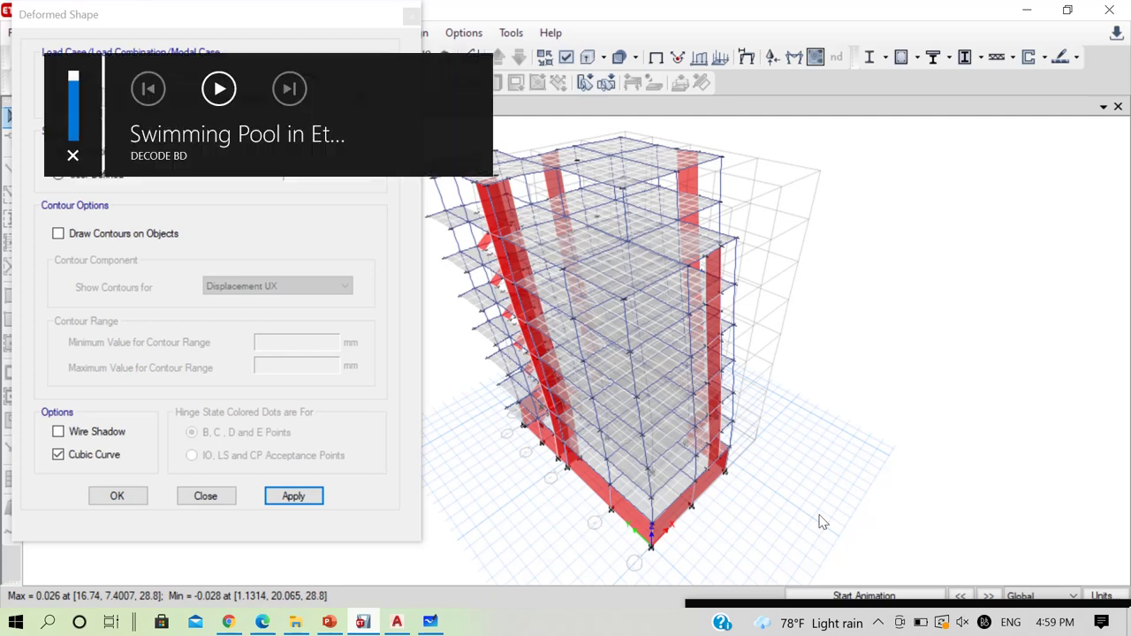
left_click(823, 596)
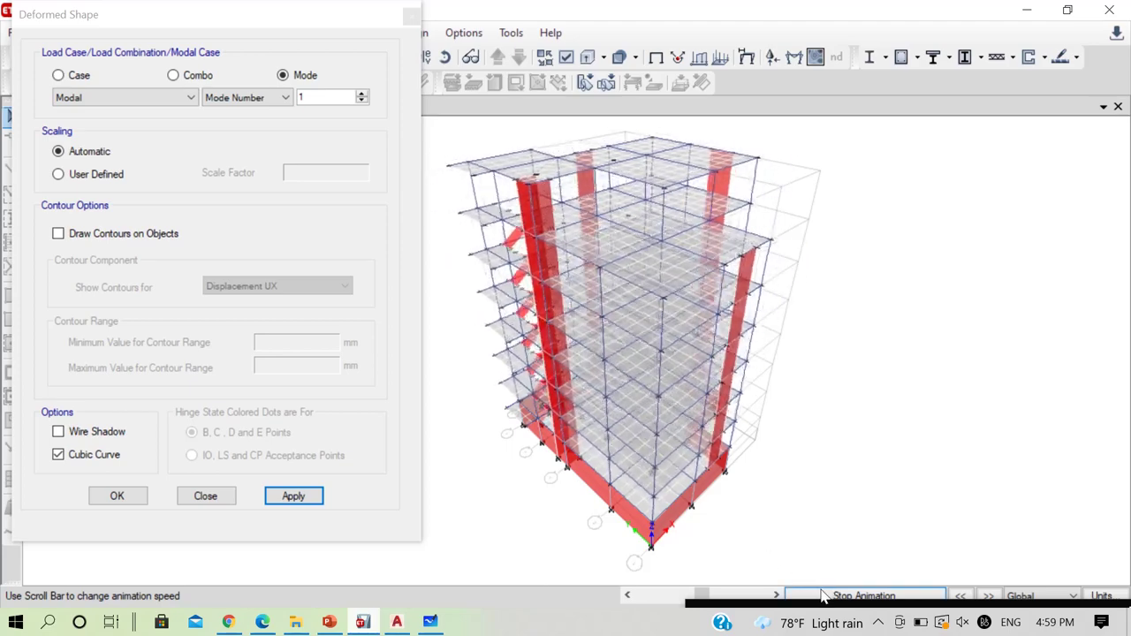
key("XF86AudioRaiseVolume")
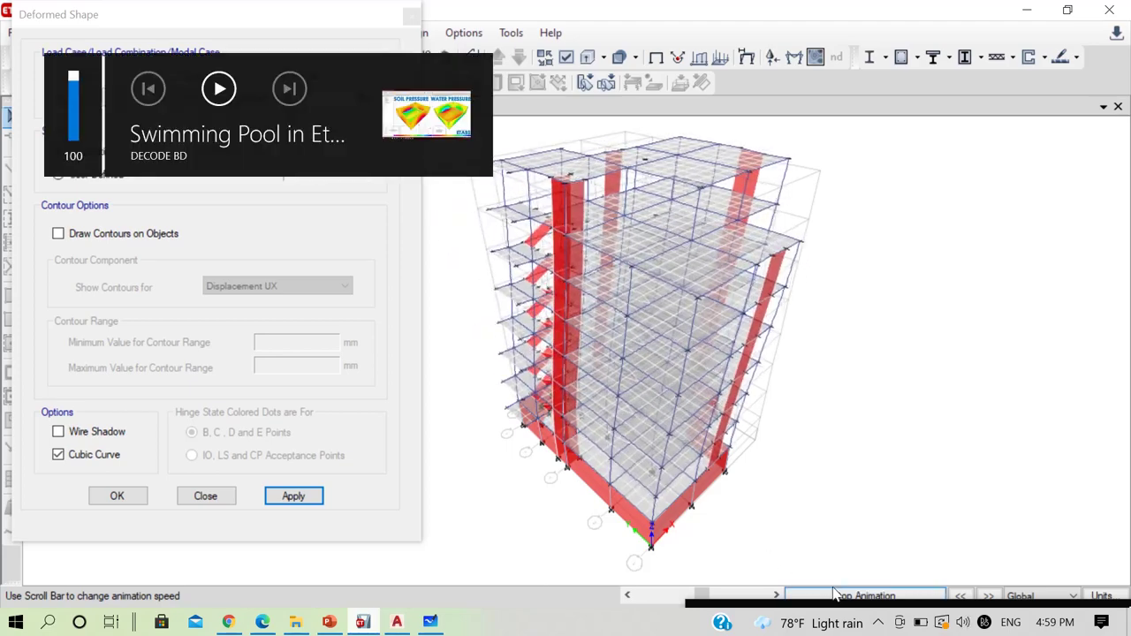
key("XF86AudioLowerVolume")
key("XF86AudioLowerVolume")
key("XF86AudioLowerVolume")
key("XF86AudioLowerVolume")
key("XF86AudioLowerVolume")
key("XF86AudioLowerVolume")
key("XF86AudioLowerVolume")
key("XF86AudioLowerVolume")
key("XF86AudioLowerVolume")
key("XF86AudioLowerVolume")
key("XF86AudioLowerVolume")
key("XF86AudioLowerVolume")
key("XF86AudioLowerVolume")
key("XF86AudioLowerVolume")
key("XF86AudioLowerVolume")
key("XF86AudioLowerVolume")
key("XF86AudioLowerVolume")
key("XF86AudioLowerVolume")
key("XF86AudioLowerVolume")
key("XF86AudioLowerVolume")
key("XF86AudioRaiseVolume")
key("XF86AudioRaiseVolume")
key("XF86AudioRaiseVolume")
key("XF86AudioRaiseVolume")
key("XF86AudioRaiseVolume")
key("XF86AudioRaiseVolume")
key("XF86AudioRaiseVolume")
key("XF86AudioRaiseVolume")
key("XF86AudioRaiseVolume")
key("XF86AudioRaiseVolume")
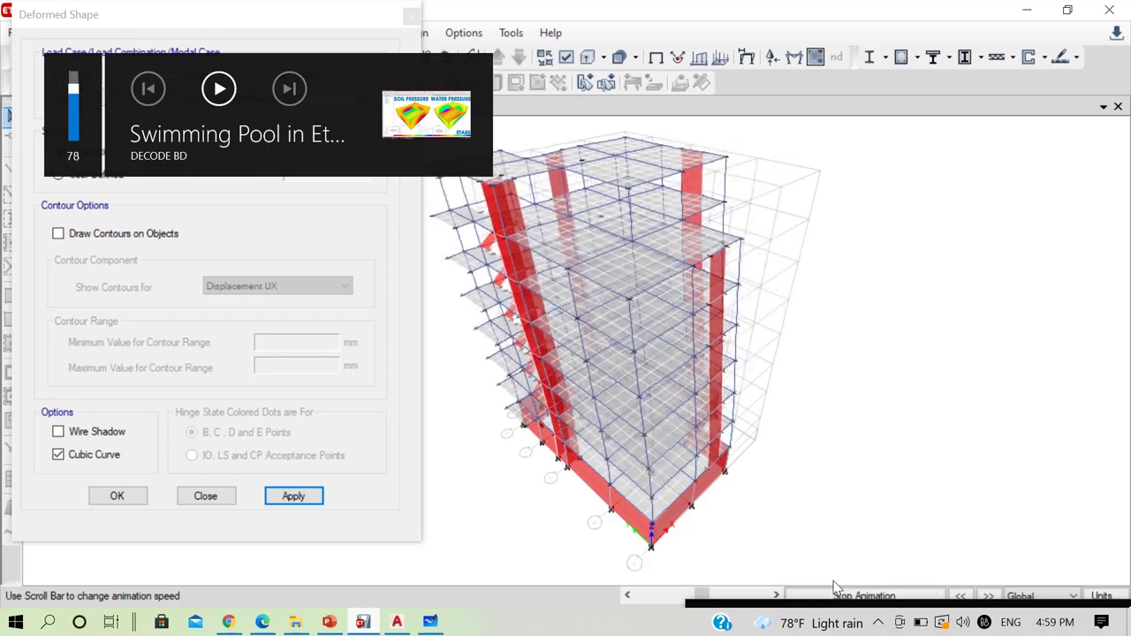
key("XF86AudioLowerVolume")
key("XF86AudioLowerVolume")
key("XF86AudioLowerVolume")
key("XF86AudioLowerVolume")
key("XF86AudioLowerVolume")
key("XF86AudioLowerVolume")
key("XF86AudioLowerVolume")
key("XF86AudioLowerVolume")
key("XF86AudioLowerVolume")
key("XF86AudioLowerVolume")
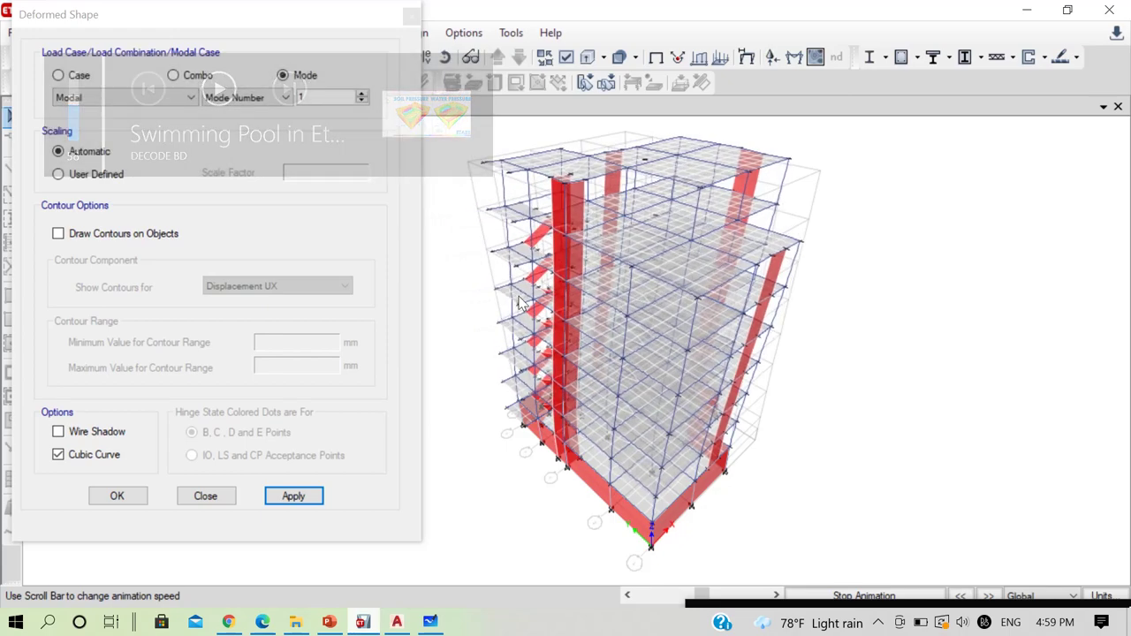
Stop the animation and display the deformed shapes of modes 2 and 3, leaving mode 3 shown.
left_click(863, 596)
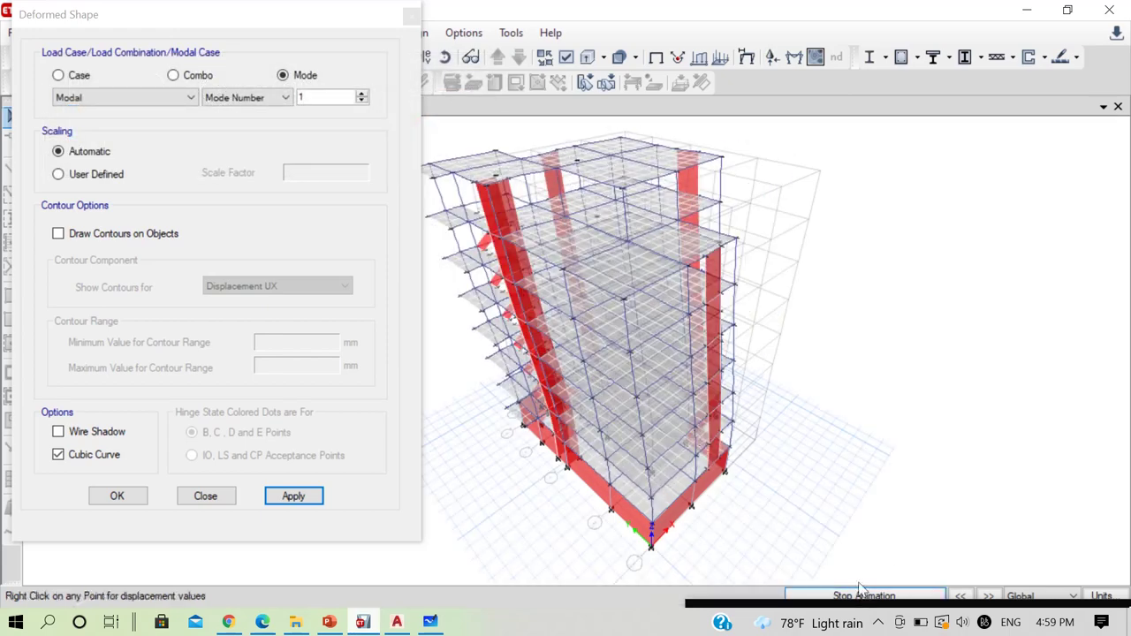
left_click(361, 92)
left_click(361, 92)
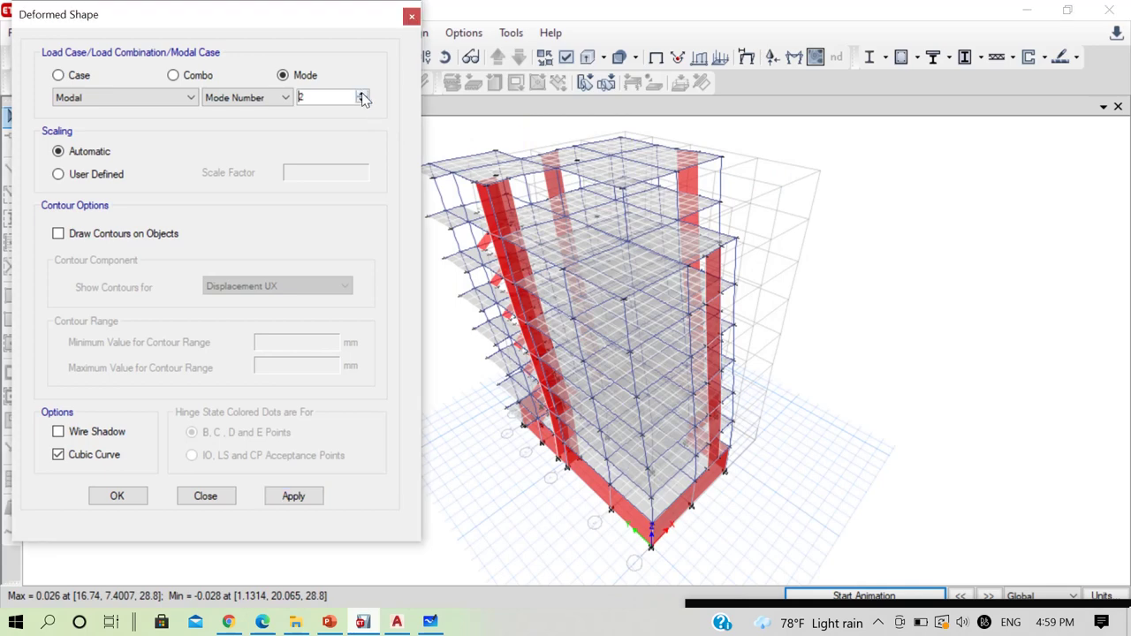
left_click(297, 499)
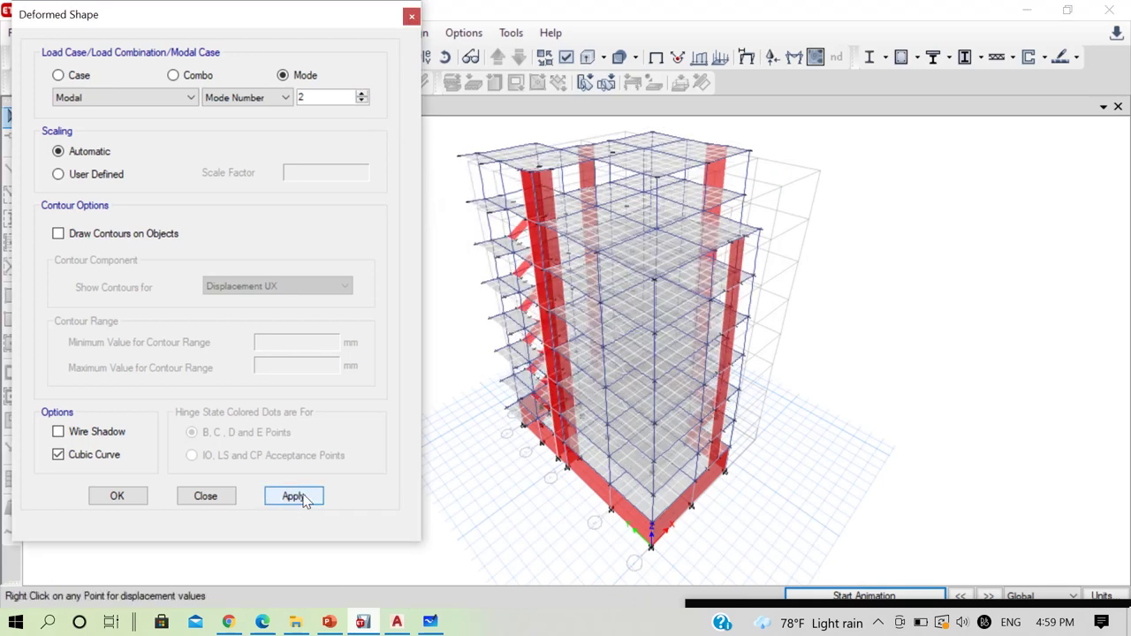
left_click(362, 93)
left_click(296, 496)
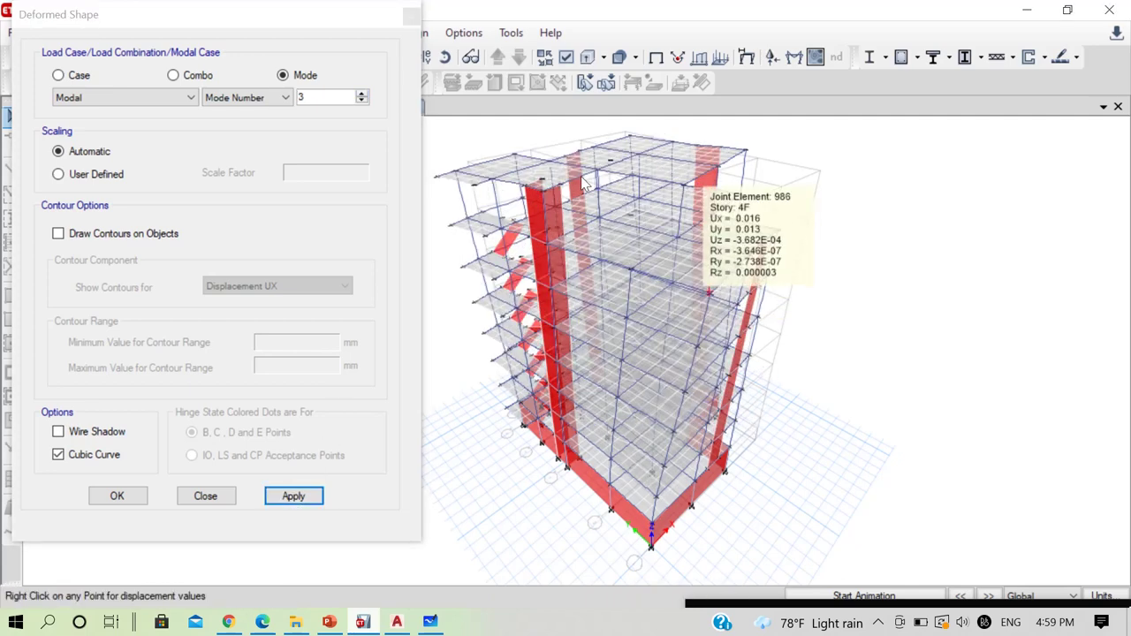
left_click(410, 17)
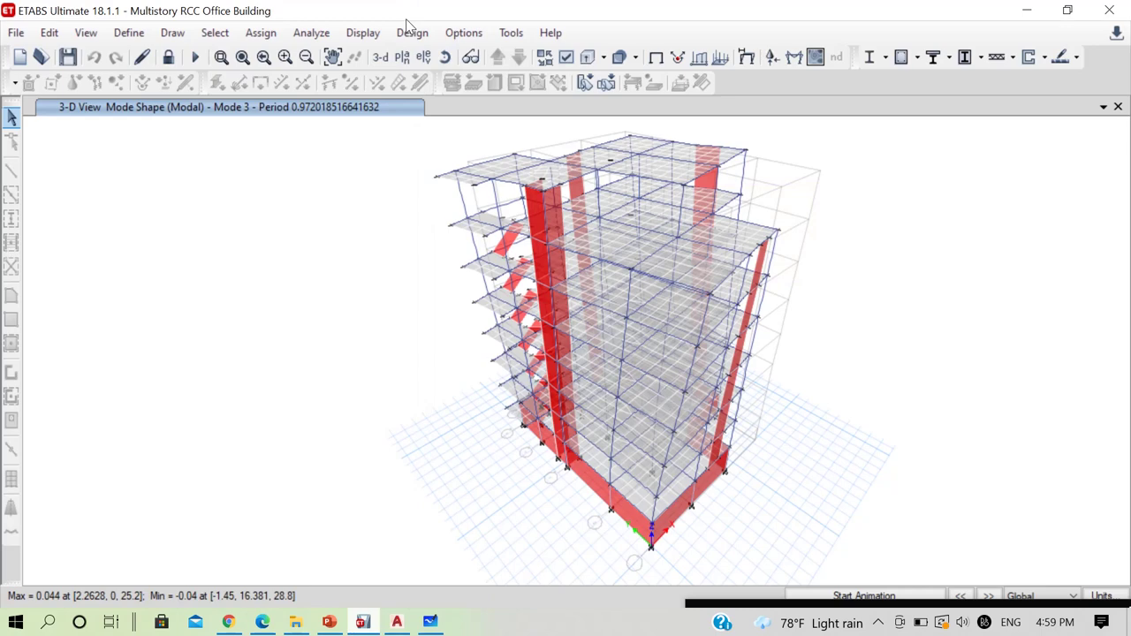
mouse_move(568, 234)
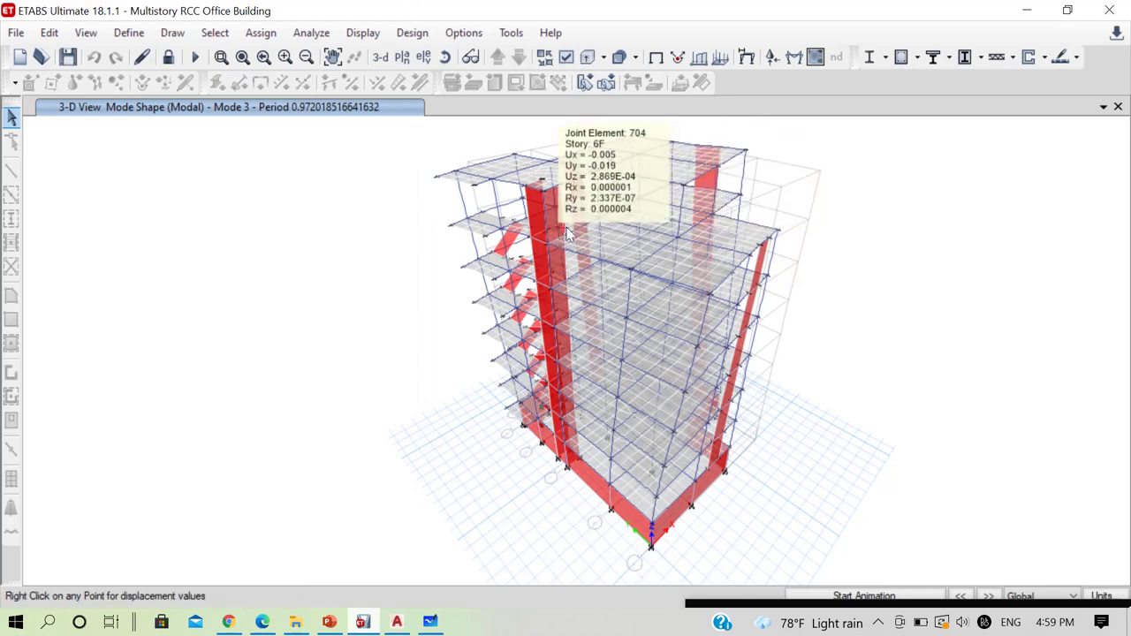
mouse_move(624, 327)
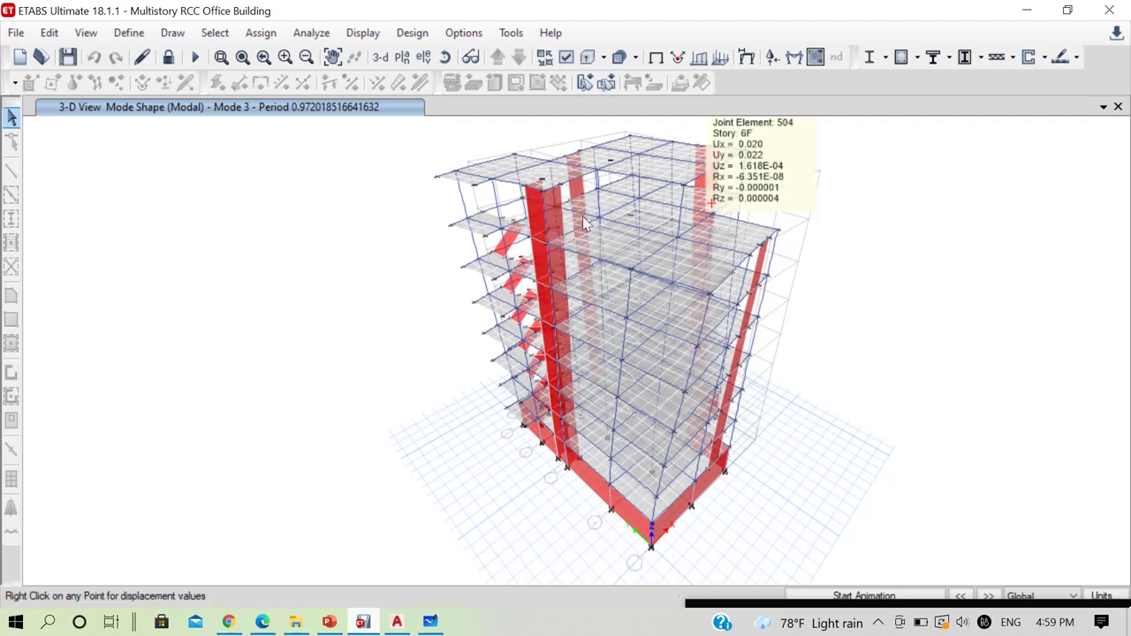
mouse_move(724, 302)
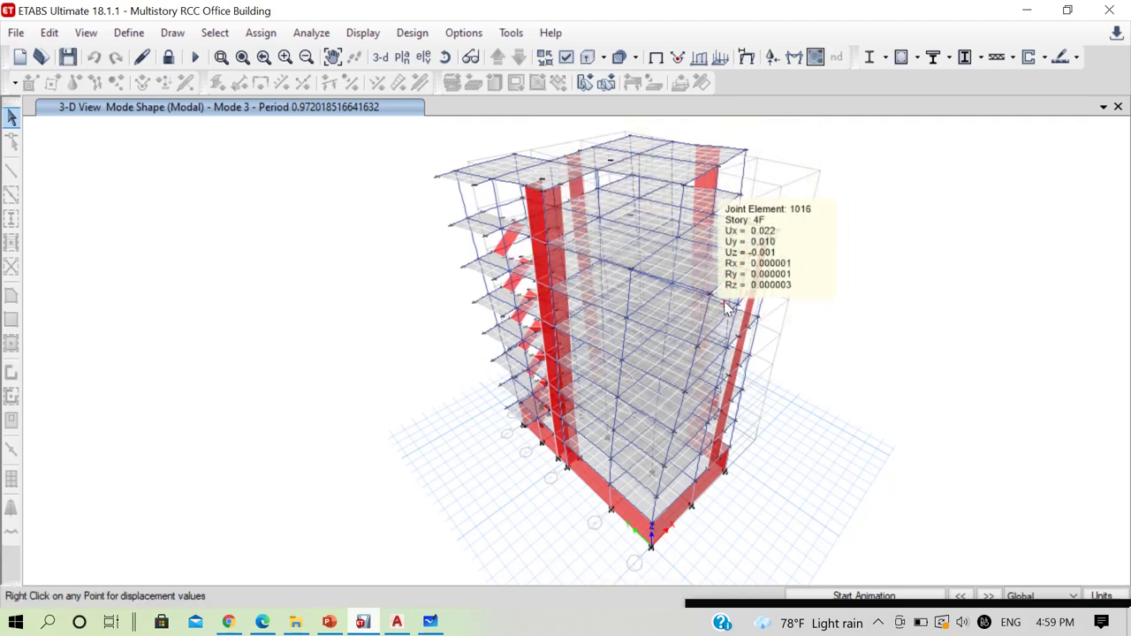
mouse_move(687, 256)
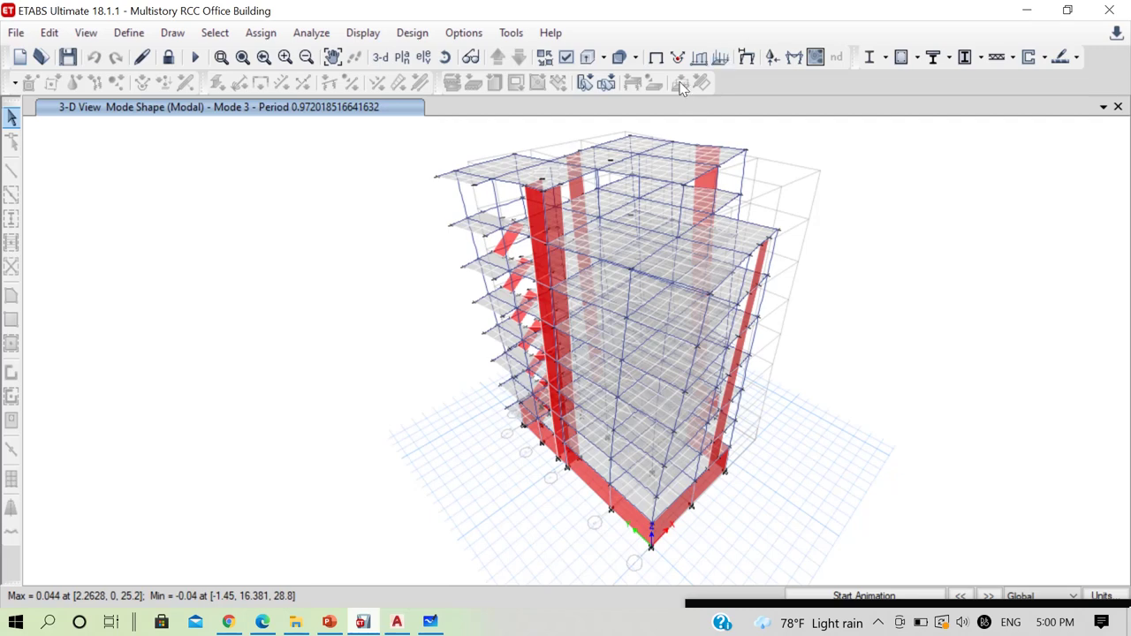
mouse_move(565, 406)
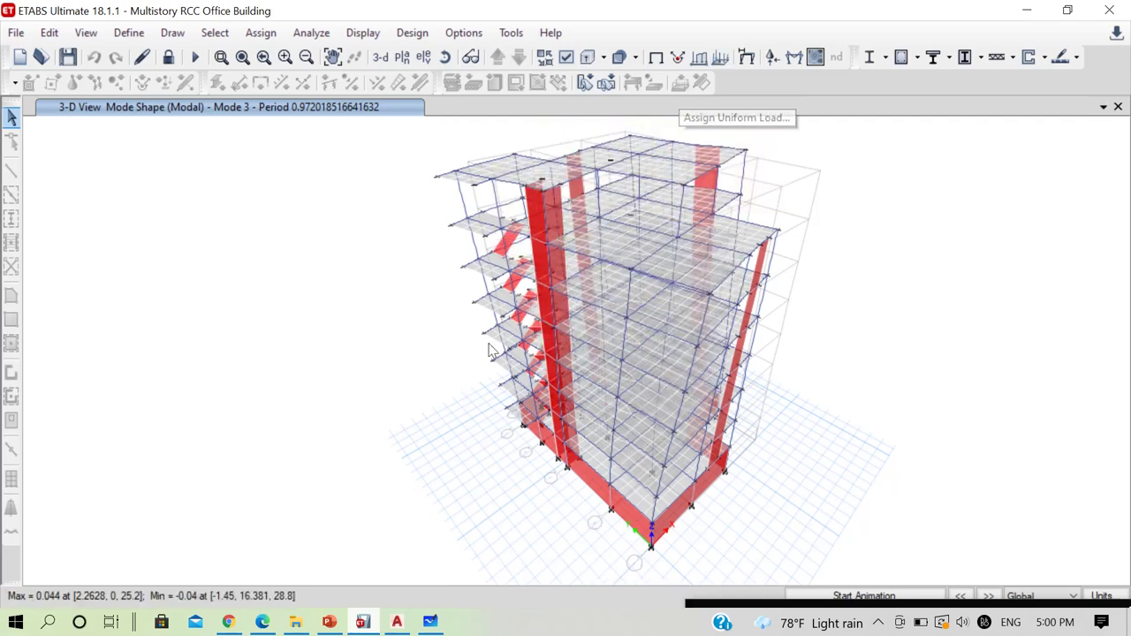
mouse_move(561, 300)
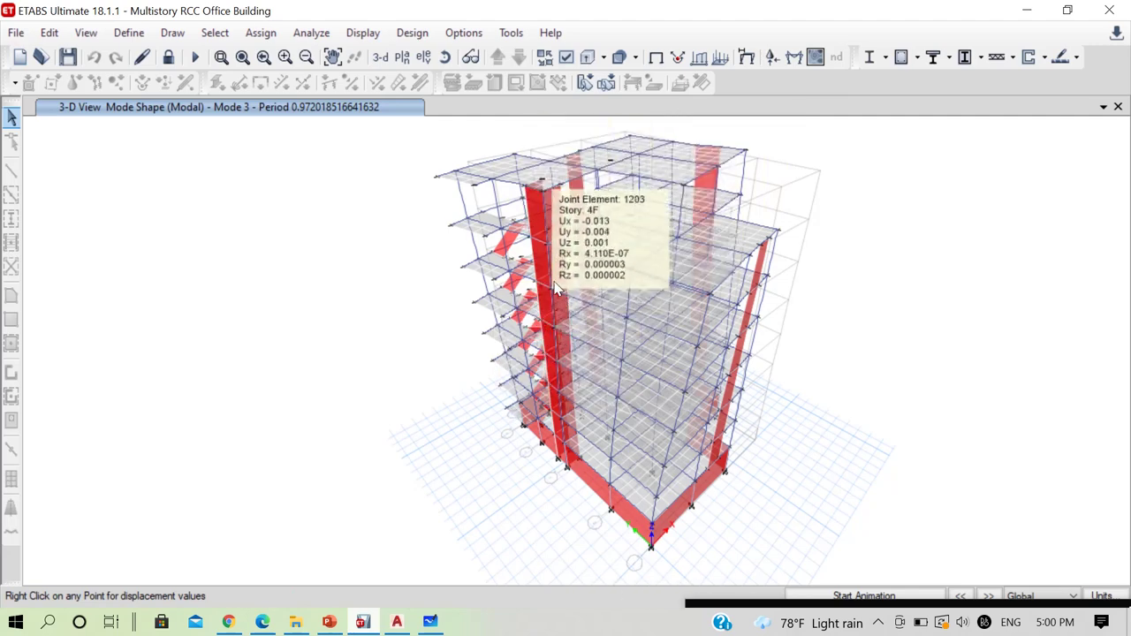
mouse_move(527, 309)
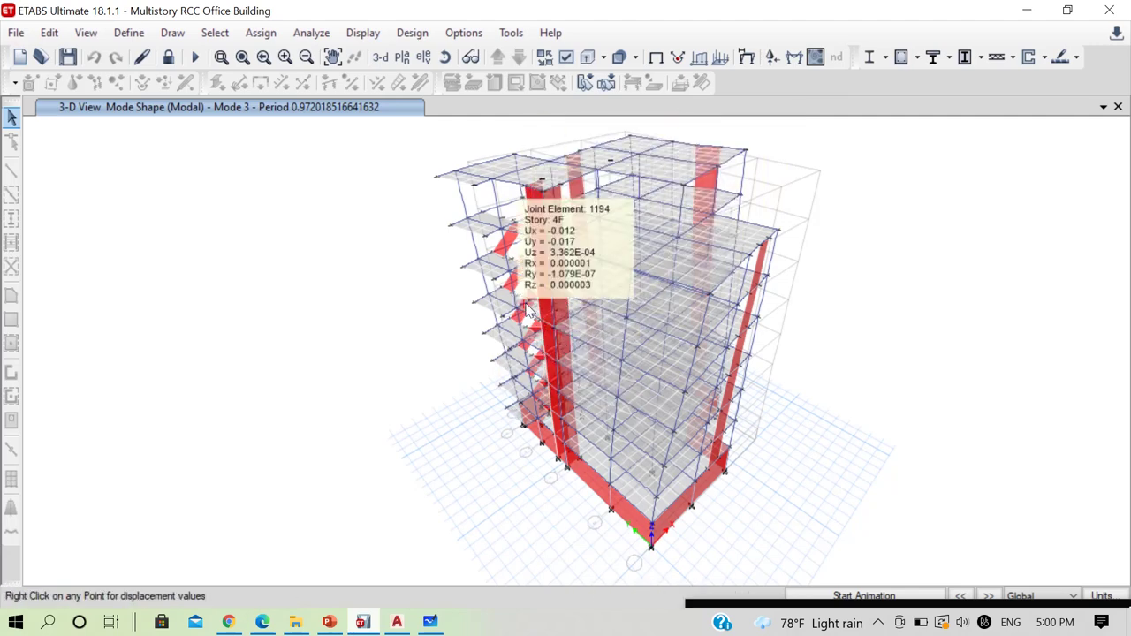
Unlock the model, accepting deletion of the analysis results, and show the elevation view along grid line 5.
mouse_move(614, 270)
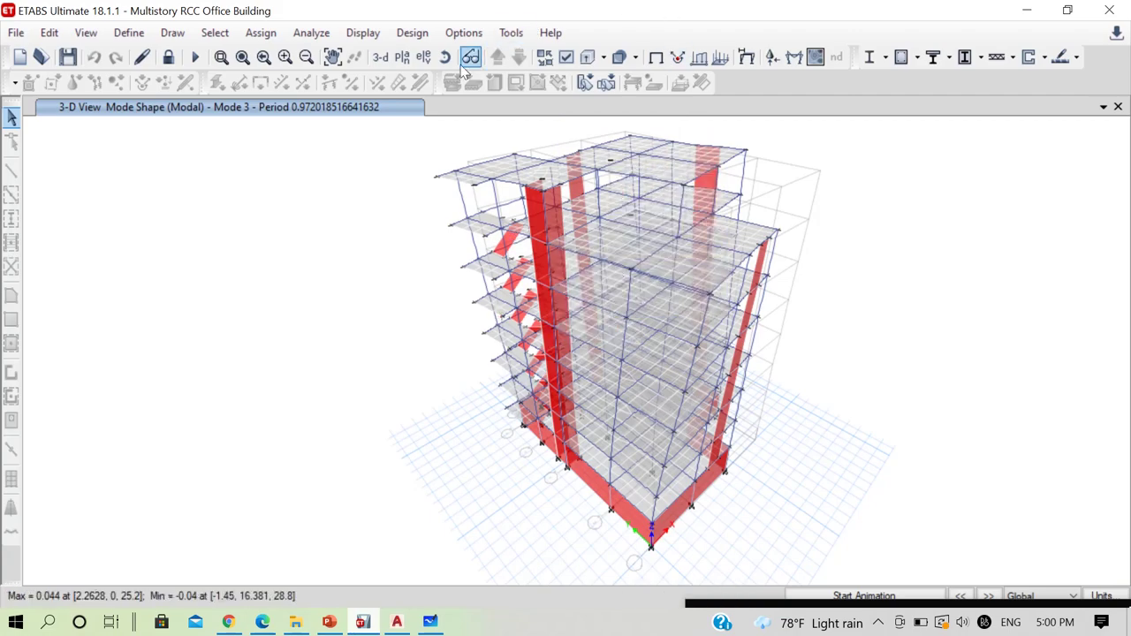
middle_click_drag(506, 502, 795, 472, "shift")
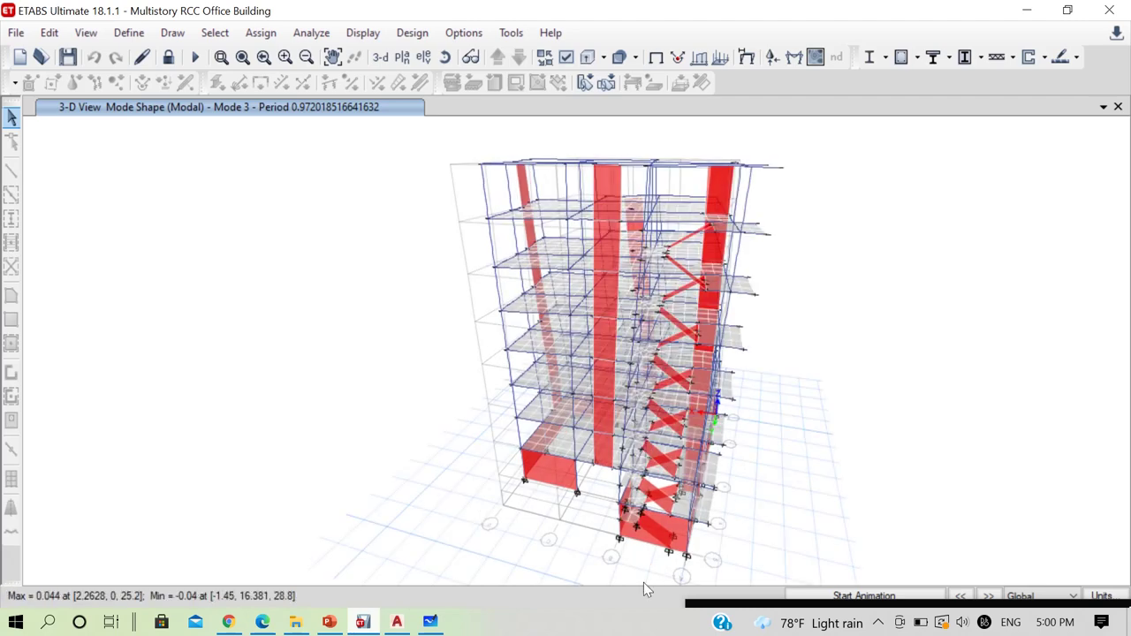
scroll(712, 572, "up", 2)
scroll(712, 570, "up", 2)
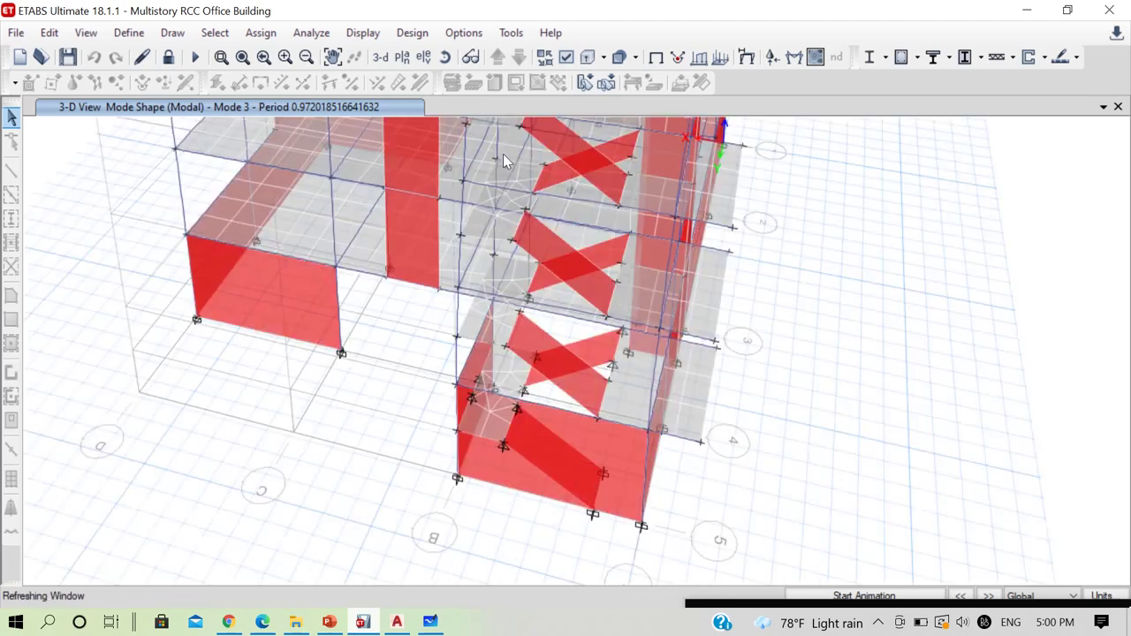
left_click(168, 57)
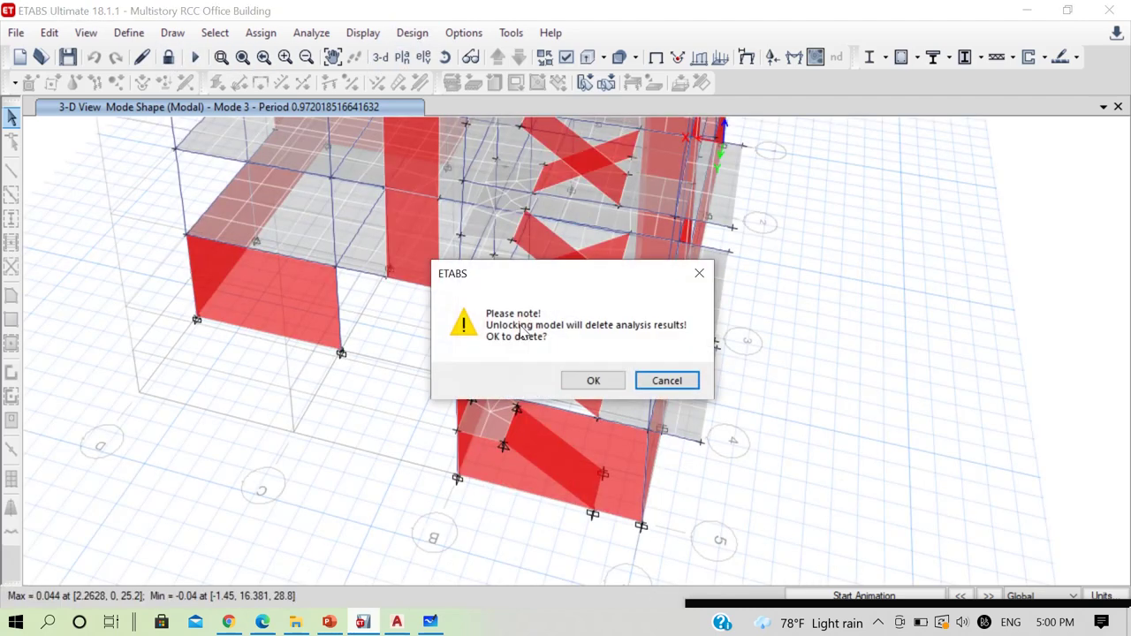
left_click(589, 380)
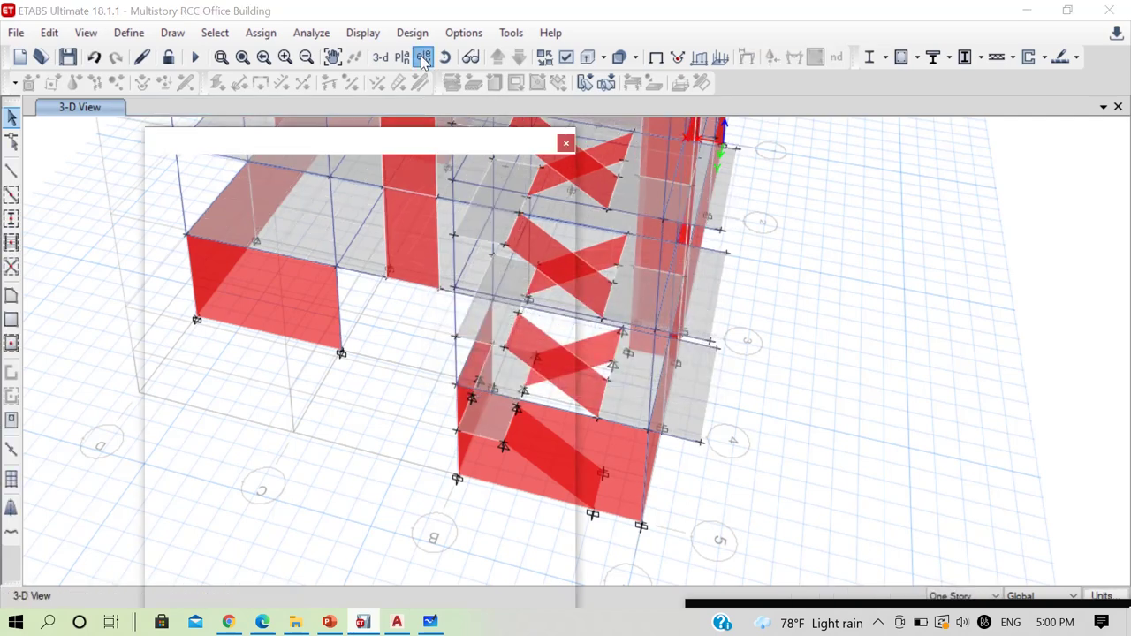
left_click(423, 57)
left_click(403, 303)
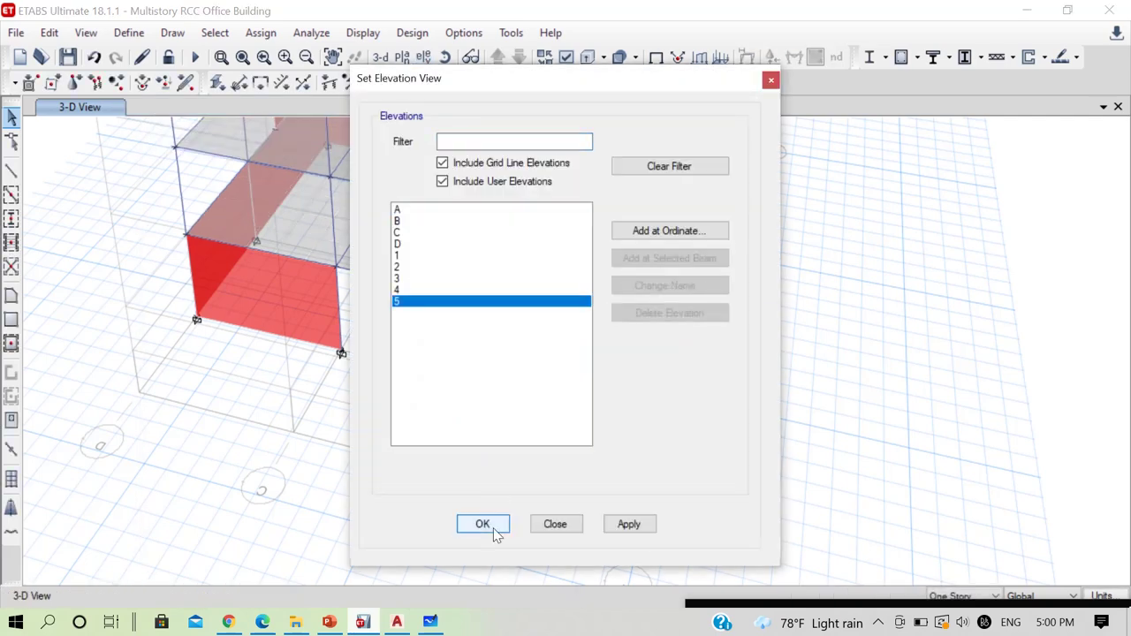
left_click(487, 525)
scroll(482, 555, "up", 3)
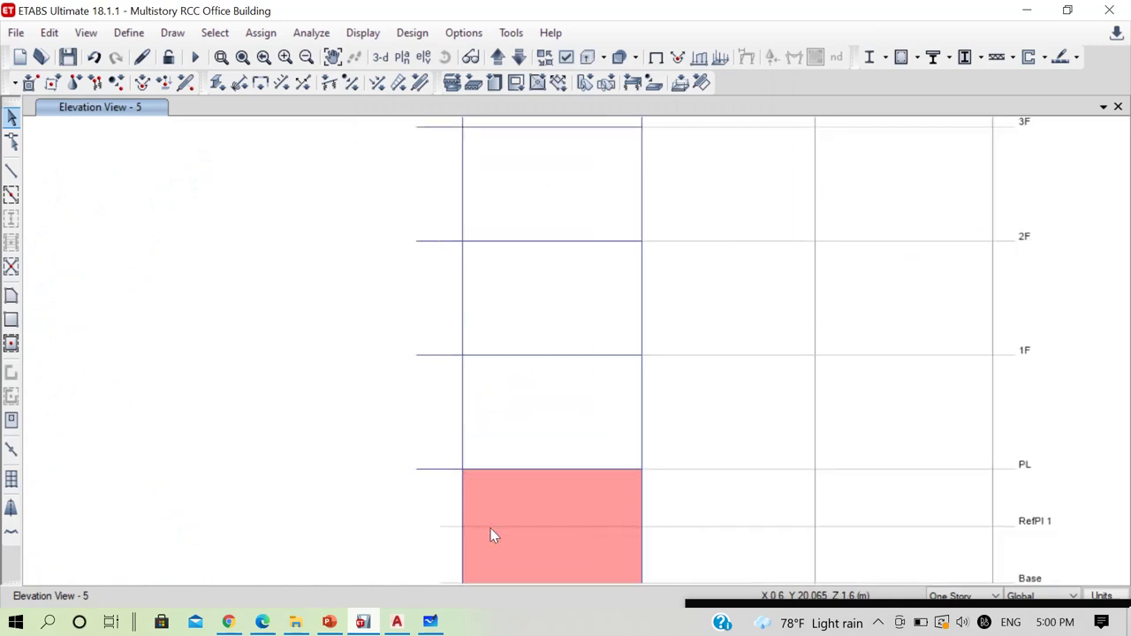
Divide the PL and 1F beams between grids A and B into 3 frame objects each.
left_click(530, 469)
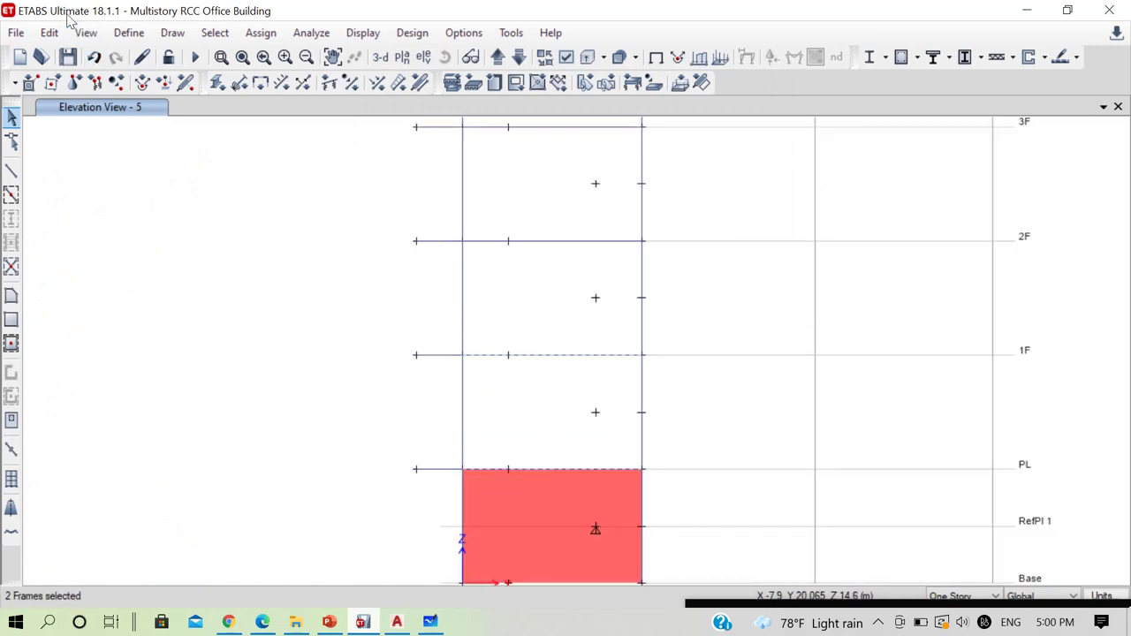
left_click(49, 33)
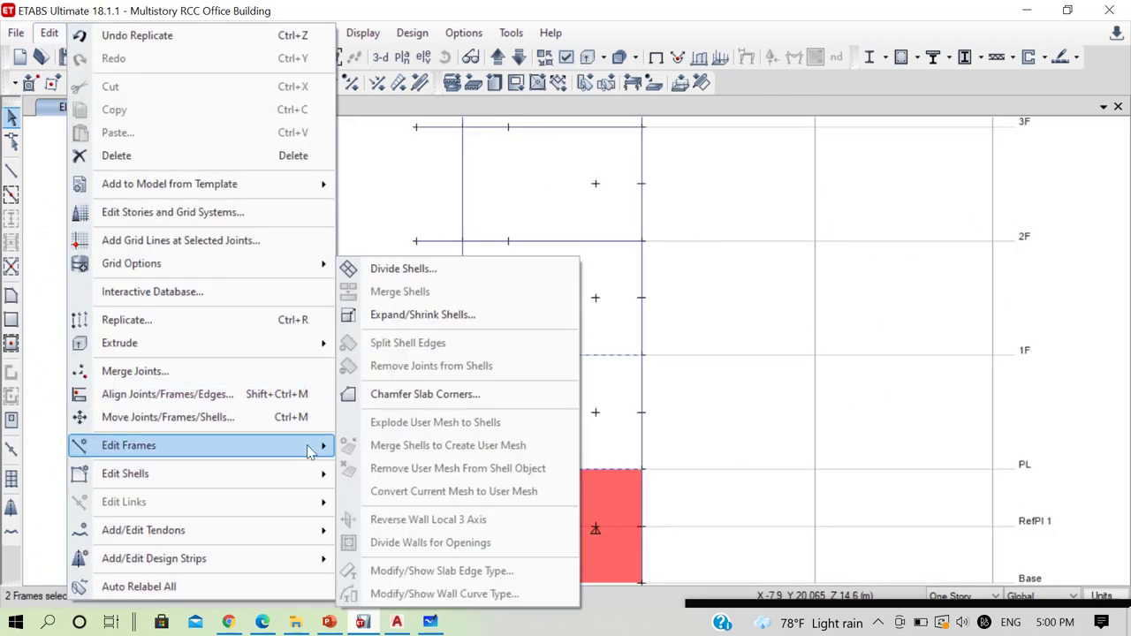
mouse_move(309, 446)
left_click(399, 447)
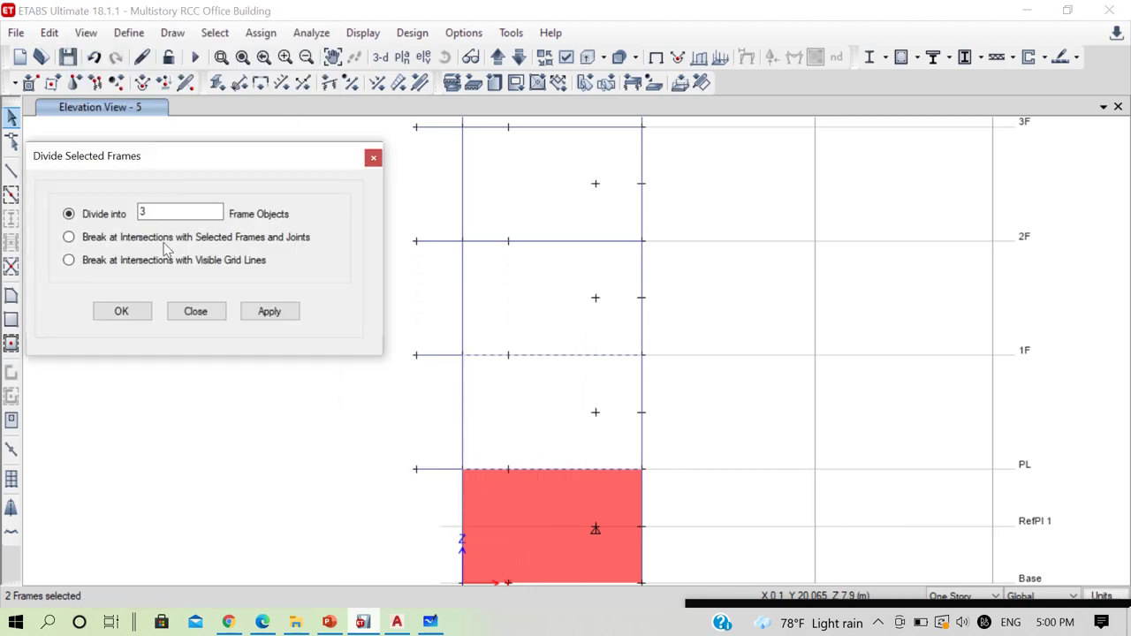
left_click(121, 311)
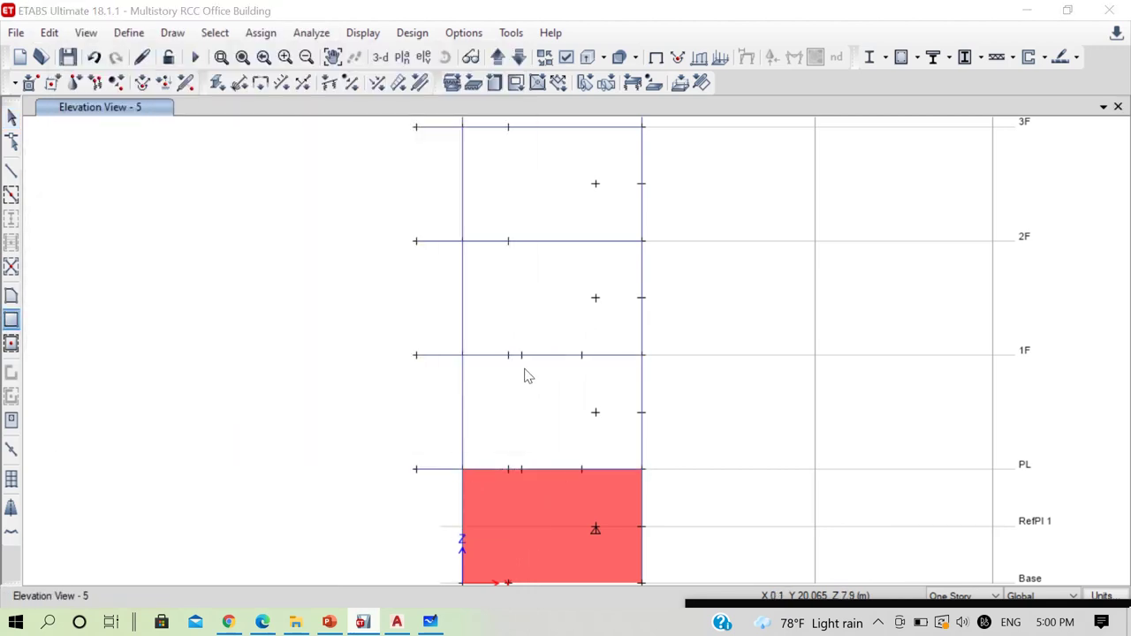
Draw a rectangular shear wall 1.8857 m wide and 3.6 m high from PL to 1F in the middle third of bay A-B.
left_click(521, 354)
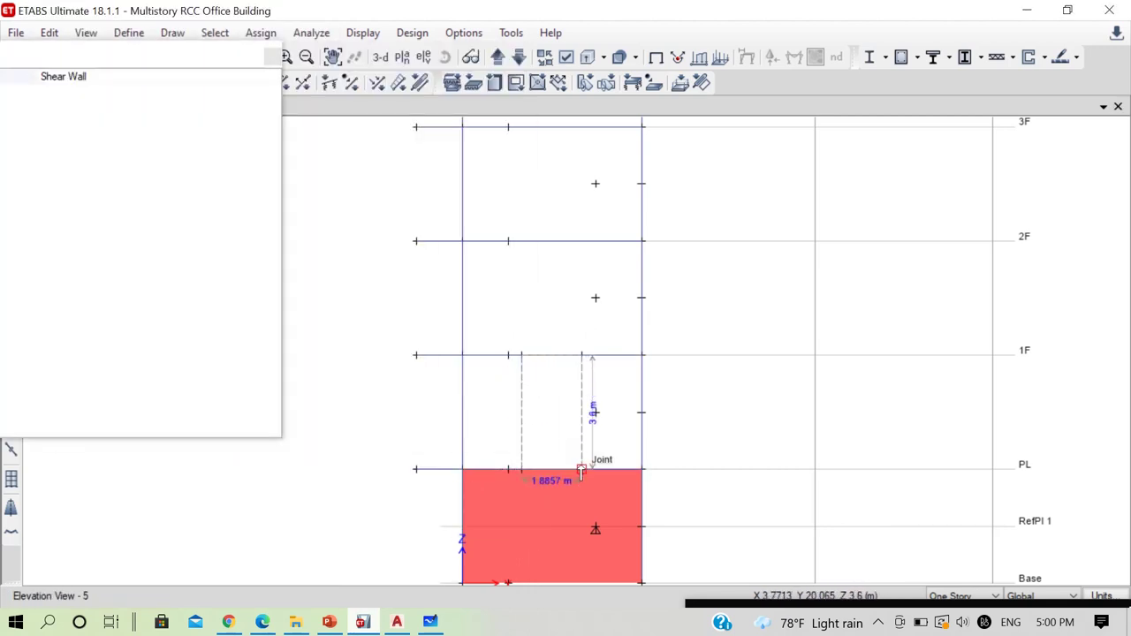
left_click(582, 469)
left_click(272, 57)
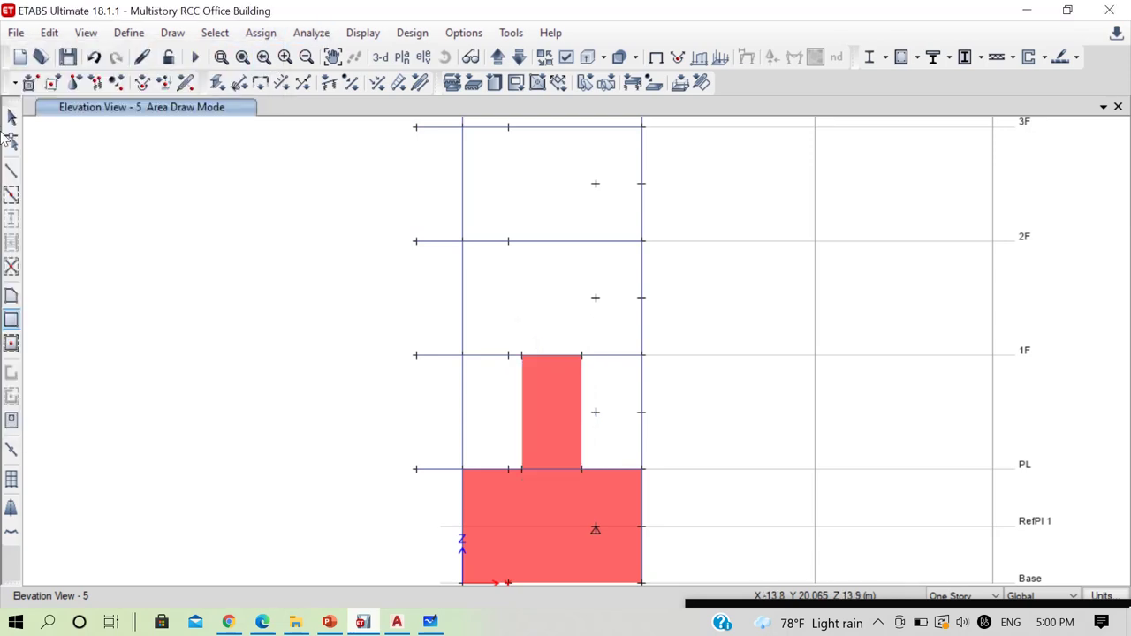
key("Escape")
Replicate the new shear wall panel onto stories 2F to 7F.
left_click(555, 440)
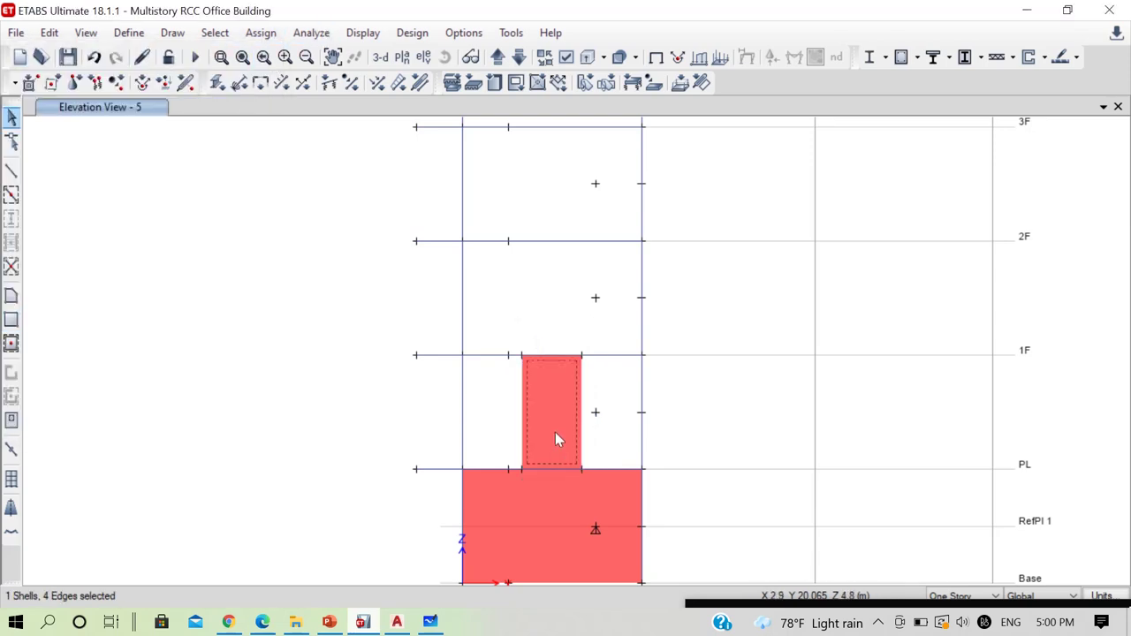
key("ctrl+r")
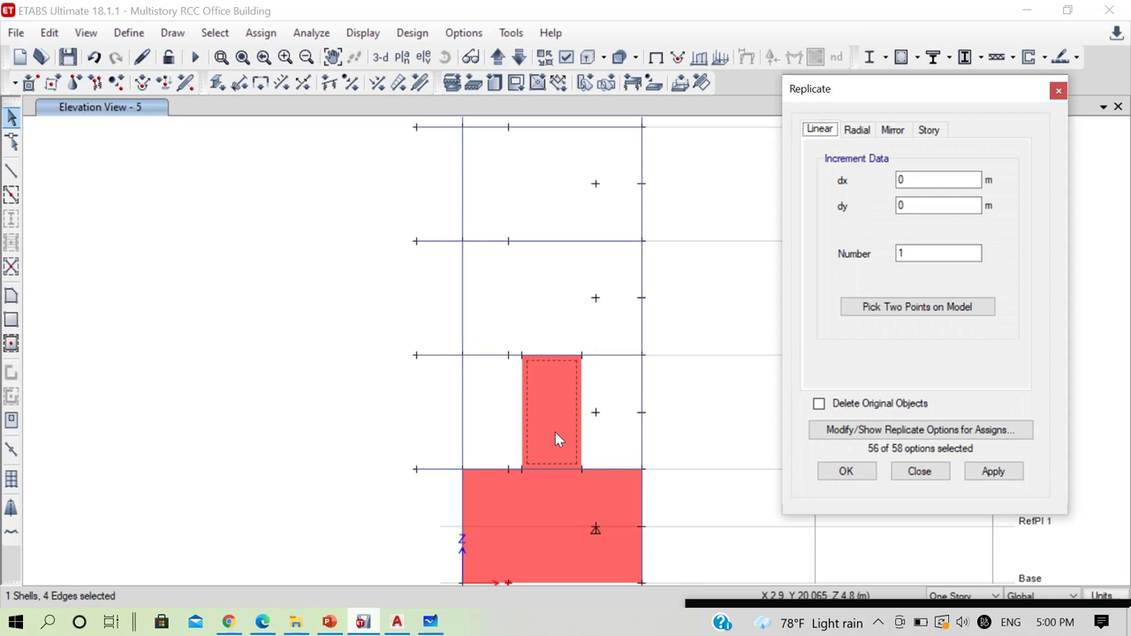
left_click(938, 130)
left_click(844, 240)
left_click_drag(844, 240, 842, 188)
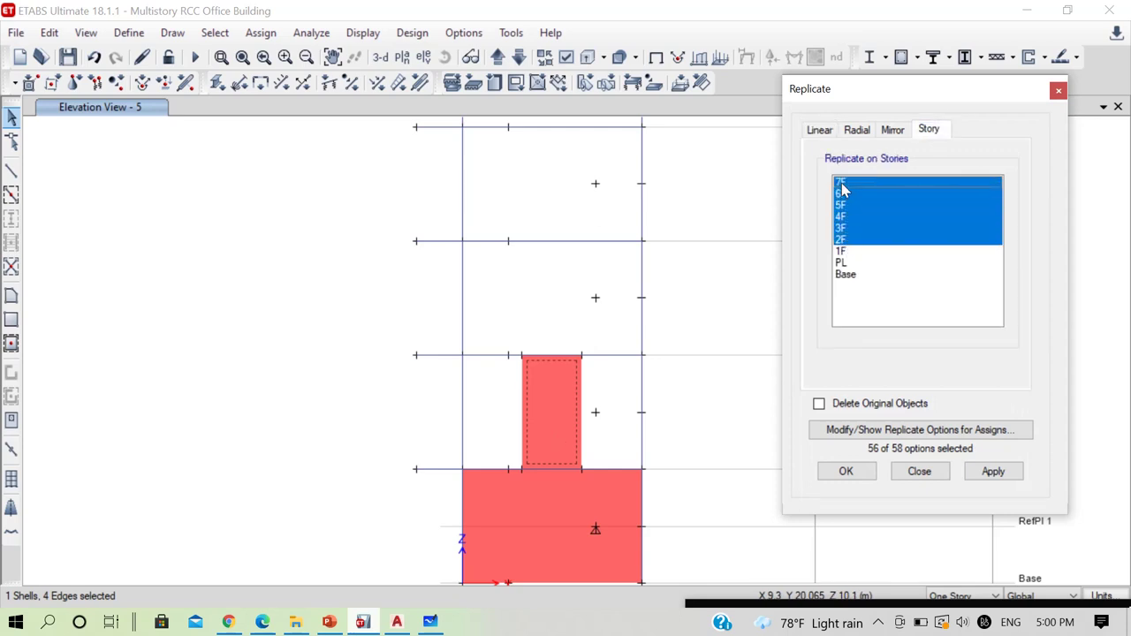
left_click(846, 471)
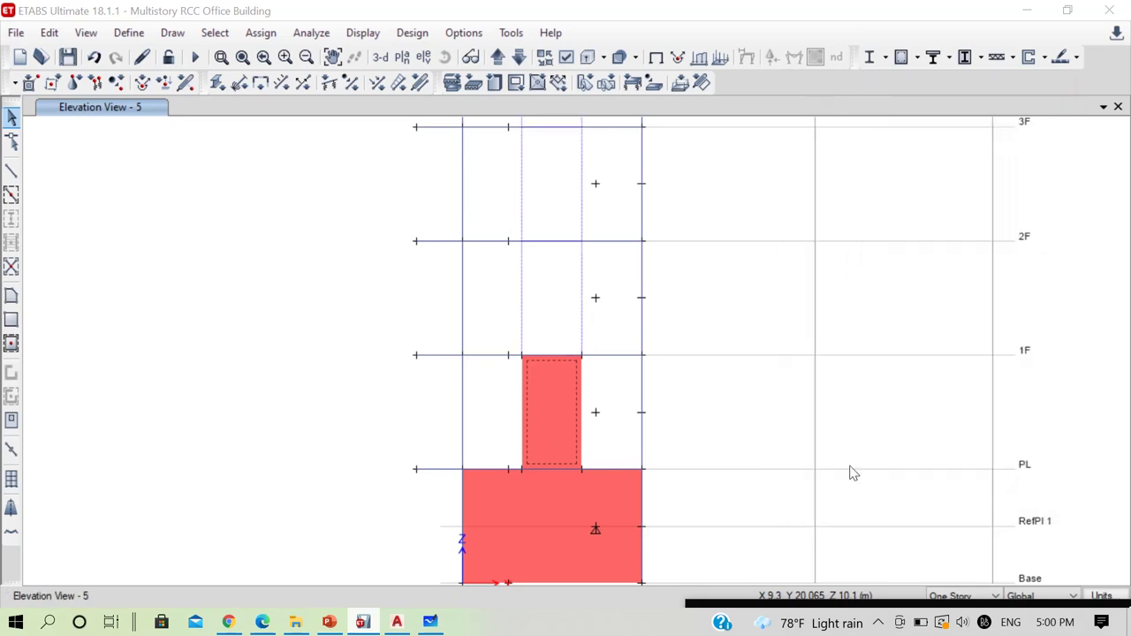
Select all the divided beam segments between grids A and B at the 1F and PL levels.
left_click(500, 356)
left_click(553, 354)
left_click(619, 355)
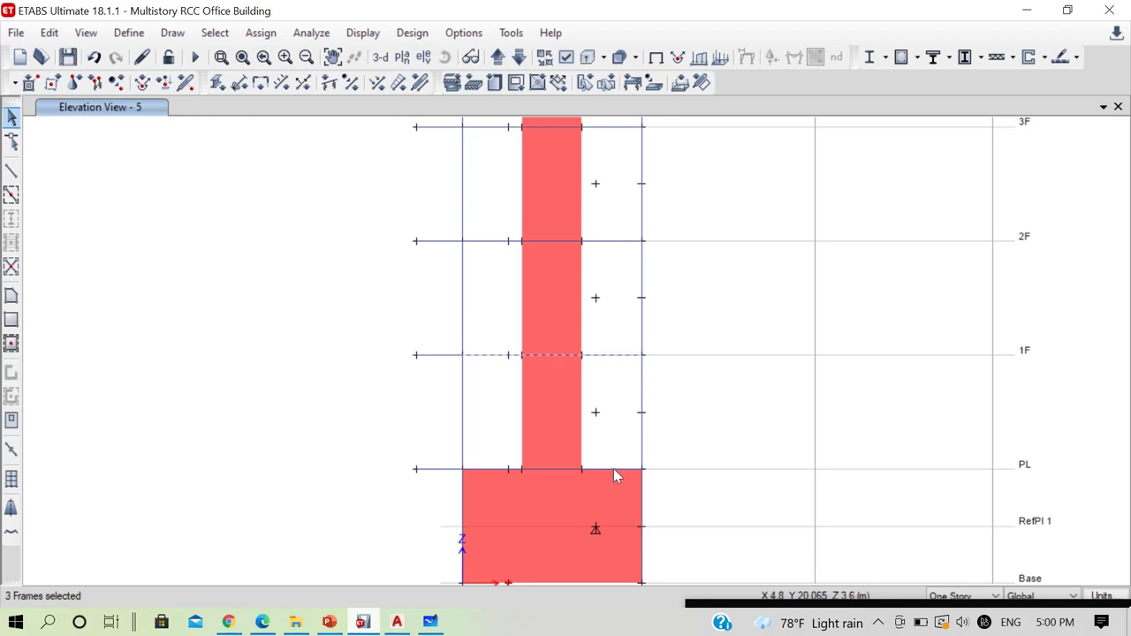
left_click(614, 469)
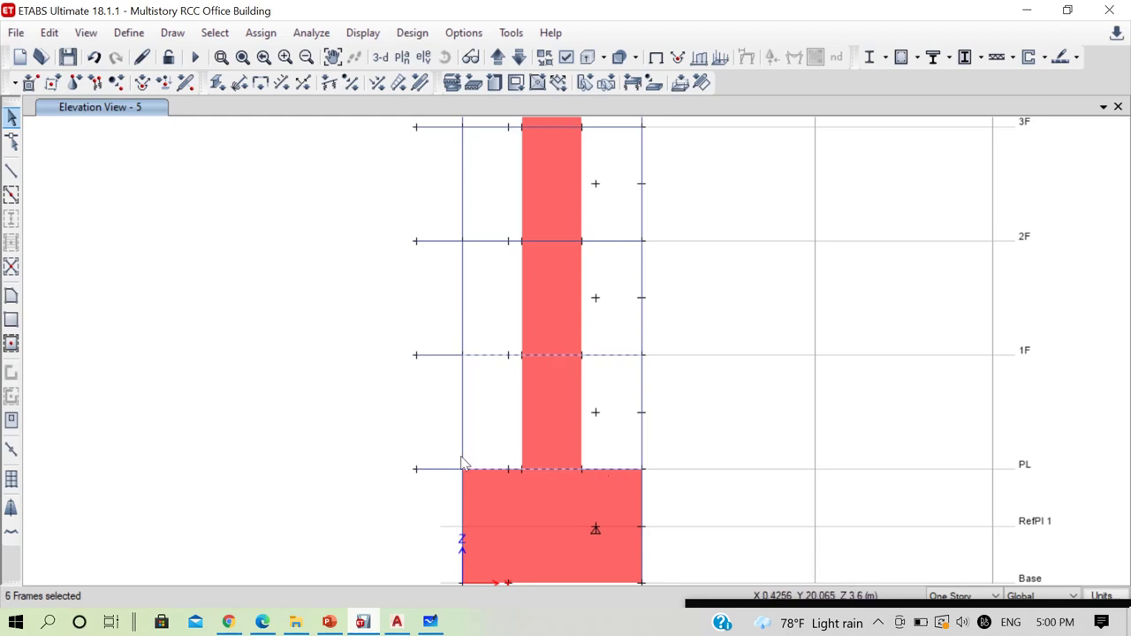
left_click(48, 33)
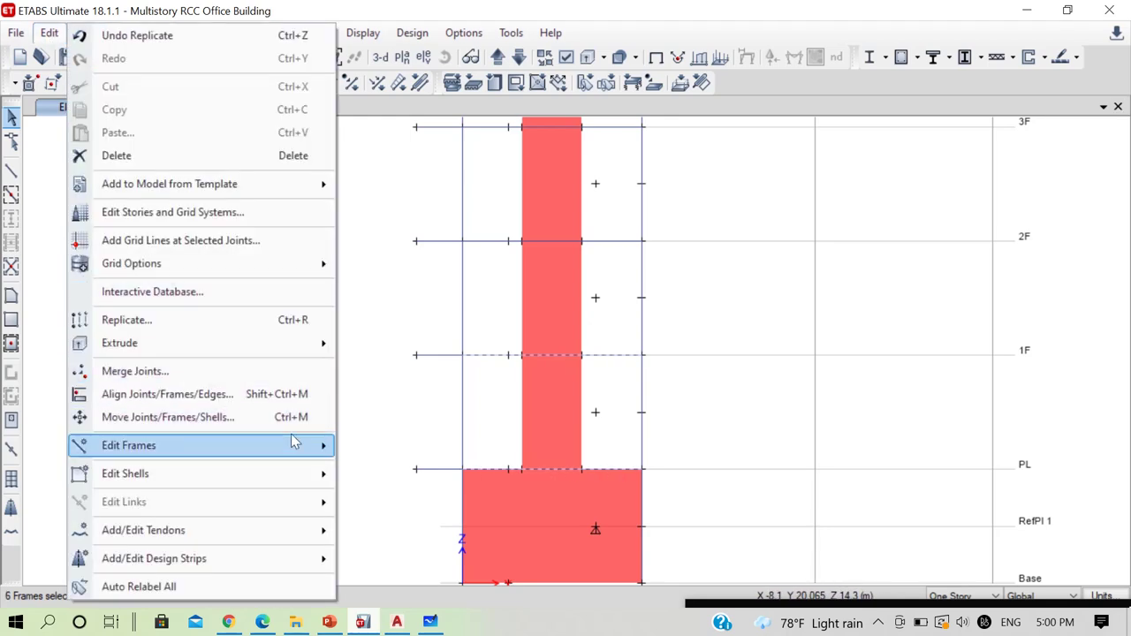
mouse_move(301, 446)
left_click(363, 448)
scroll(446, 391, "down", 5)
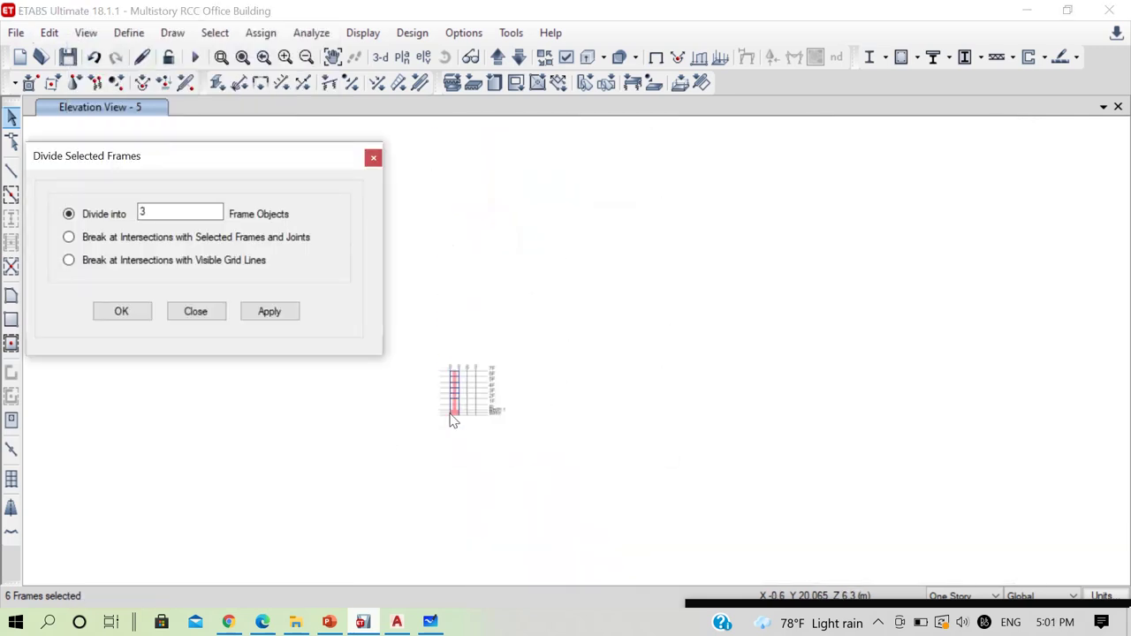
left_click(373, 158)
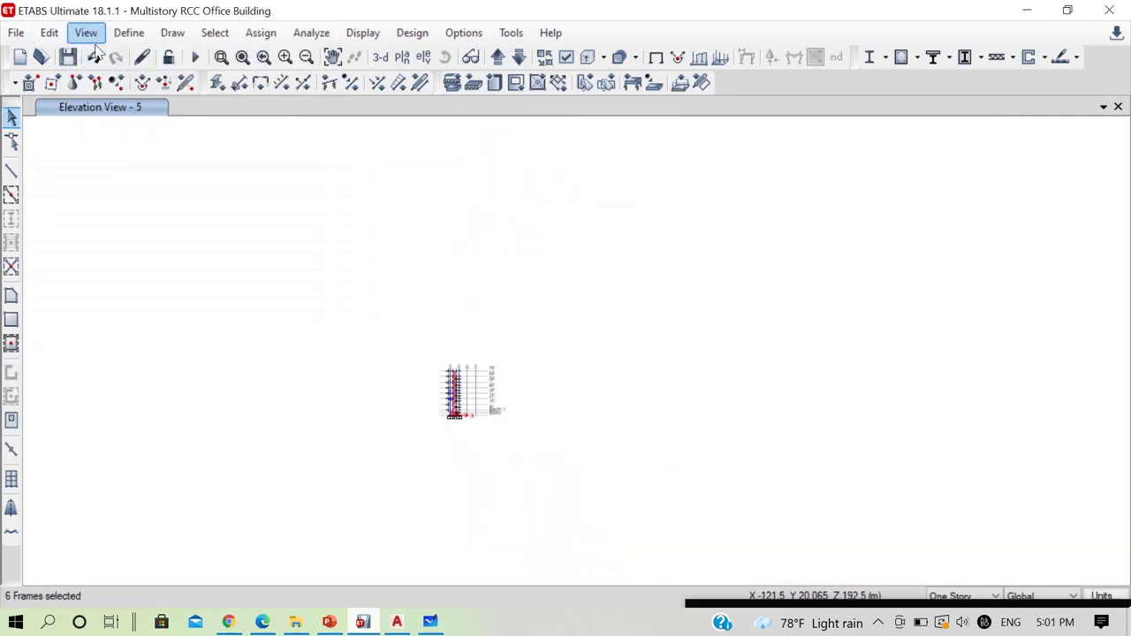
Join the selected 1F and PL beam segments back into continuous frames.
left_click(49, 33)
mouse_move(327, 447)
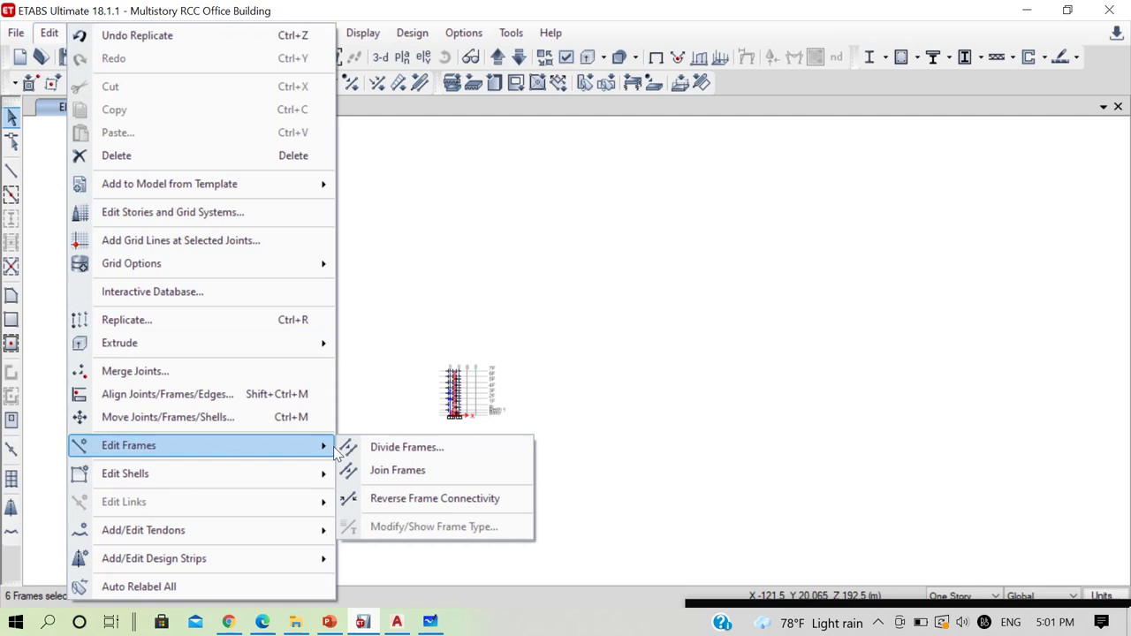
left_click(387, 470)
scroll(437, 407, "up", 5)
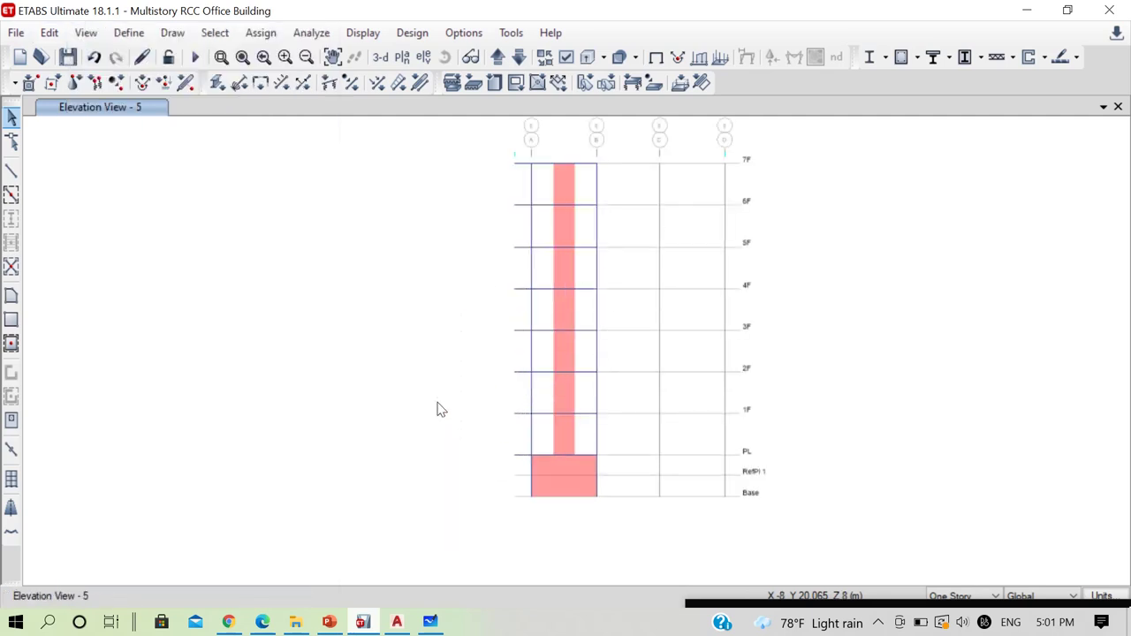
Return to the 3-D view and run the analysis on the model with the added shear wall.
left_click(380, 57)
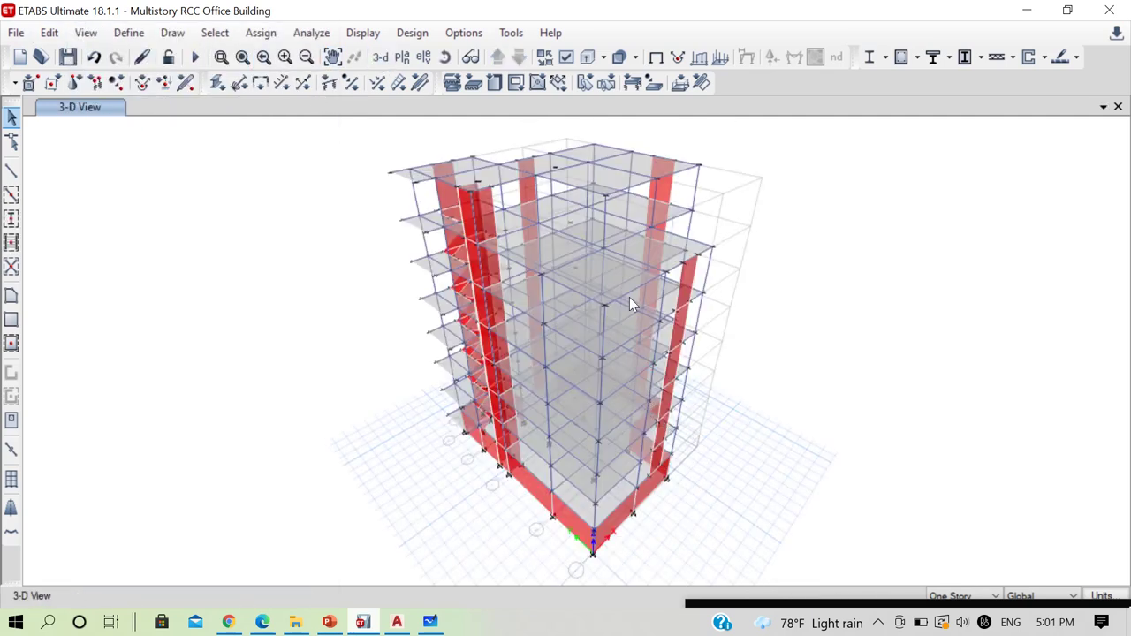
left_click(193, 59)
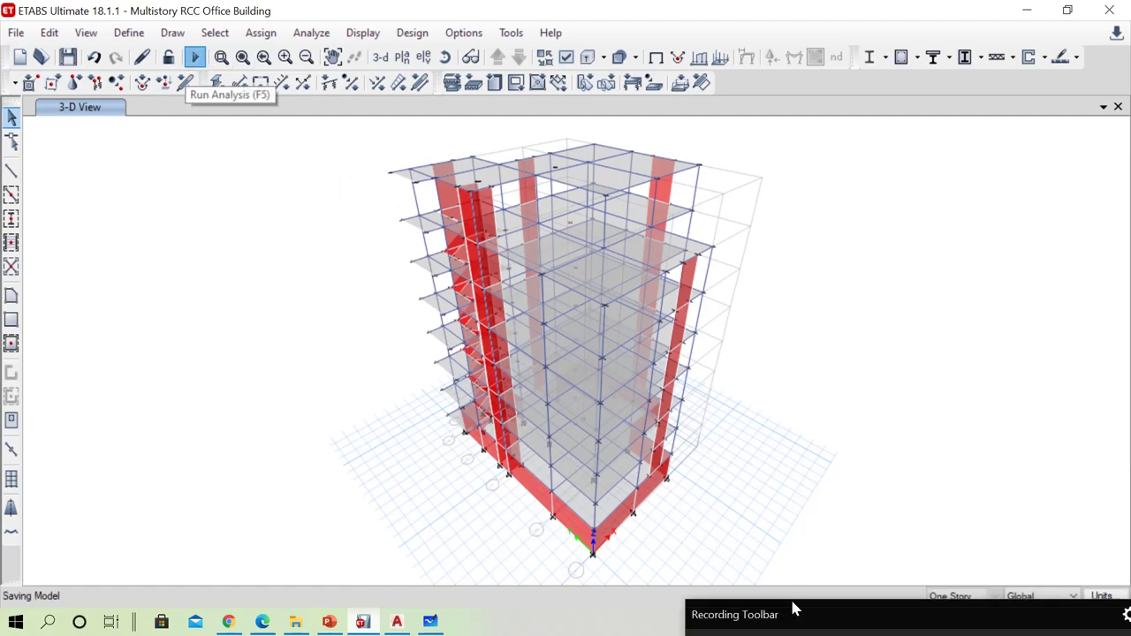
mouse_move(795, 606)
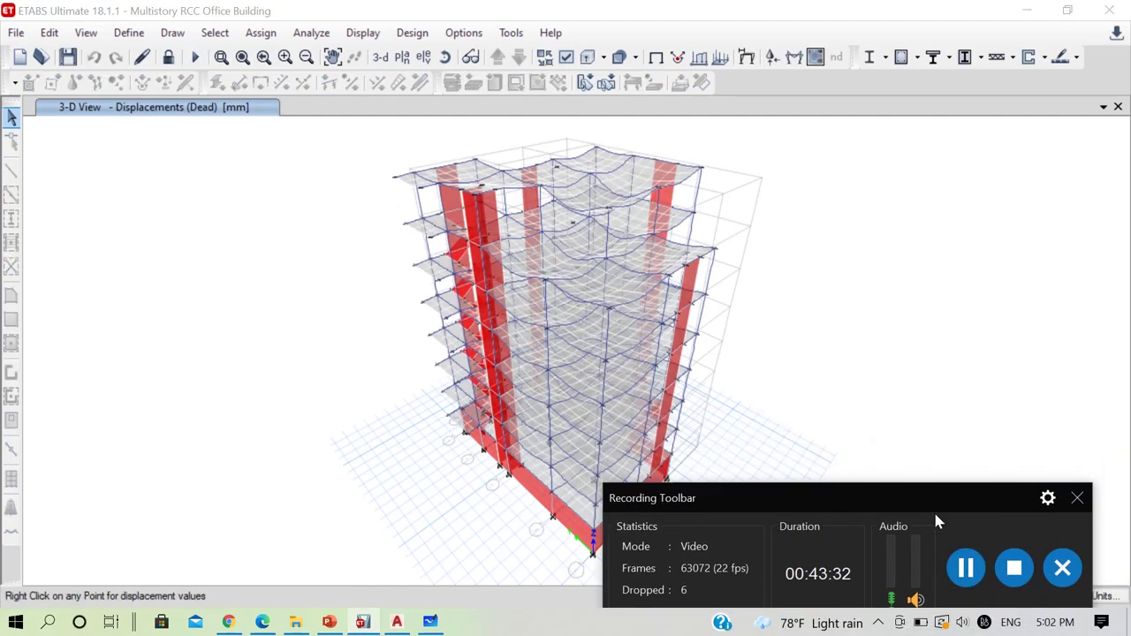
right_click(632, 453)
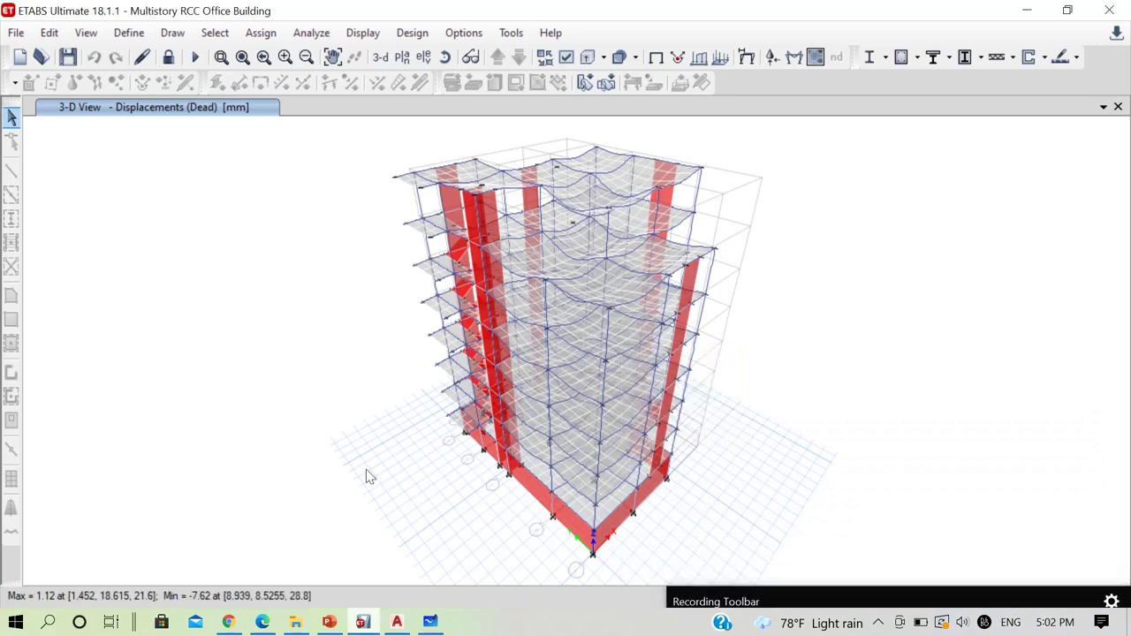
Display the Modal Participating Mass Ratios table and check the mode 1 UY and mode 2 UX ratios.
key("ctrl+t")
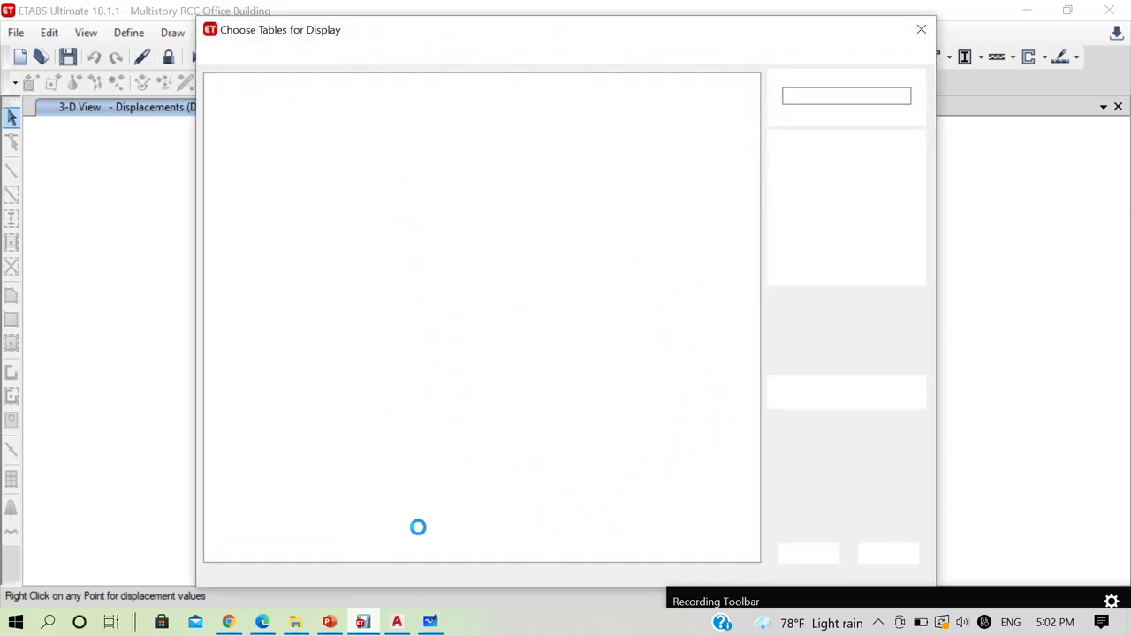
left_click(808, 552)
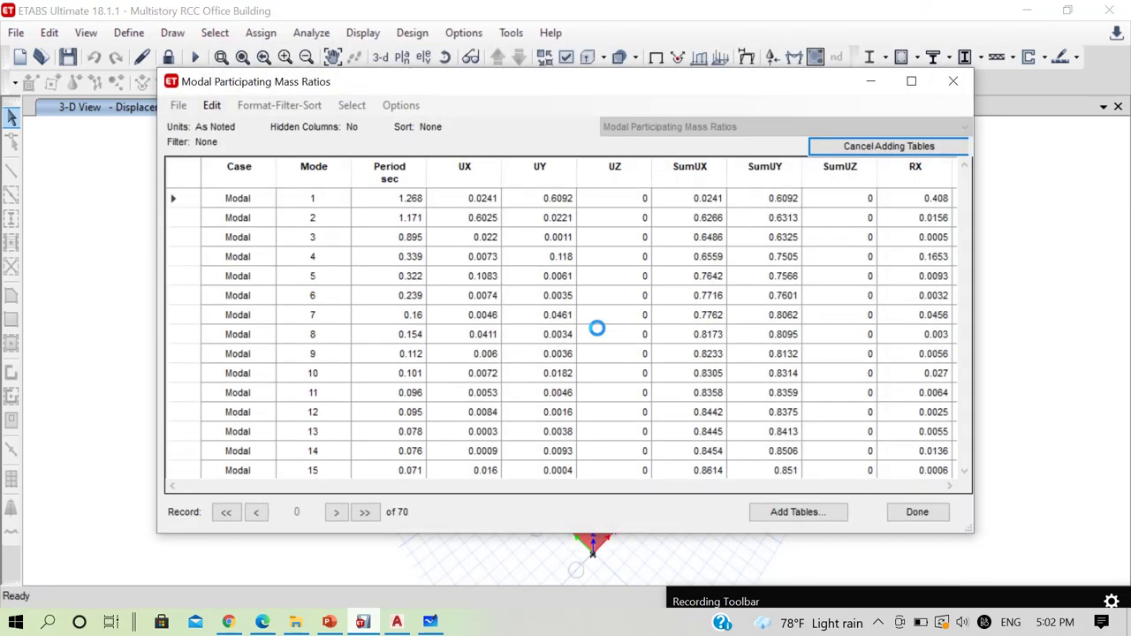
mouse_move(511, 486)
left_mouse_down()
mouse_move(791, 494)
mouse_move(505, 487)
left_mouse_up()
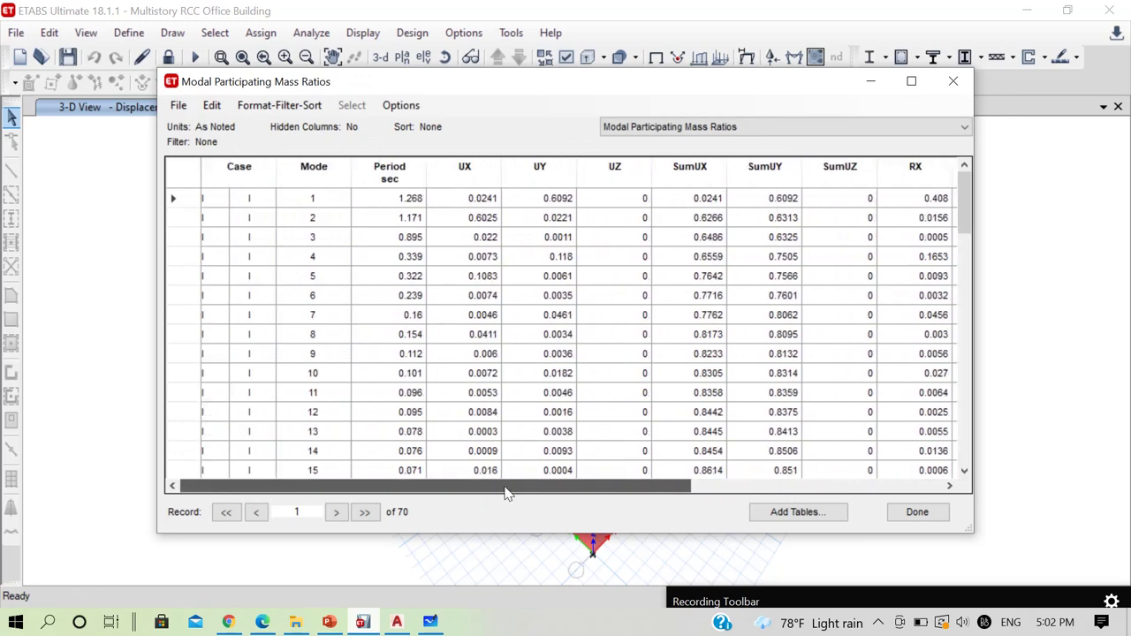
left_click(560, 202)
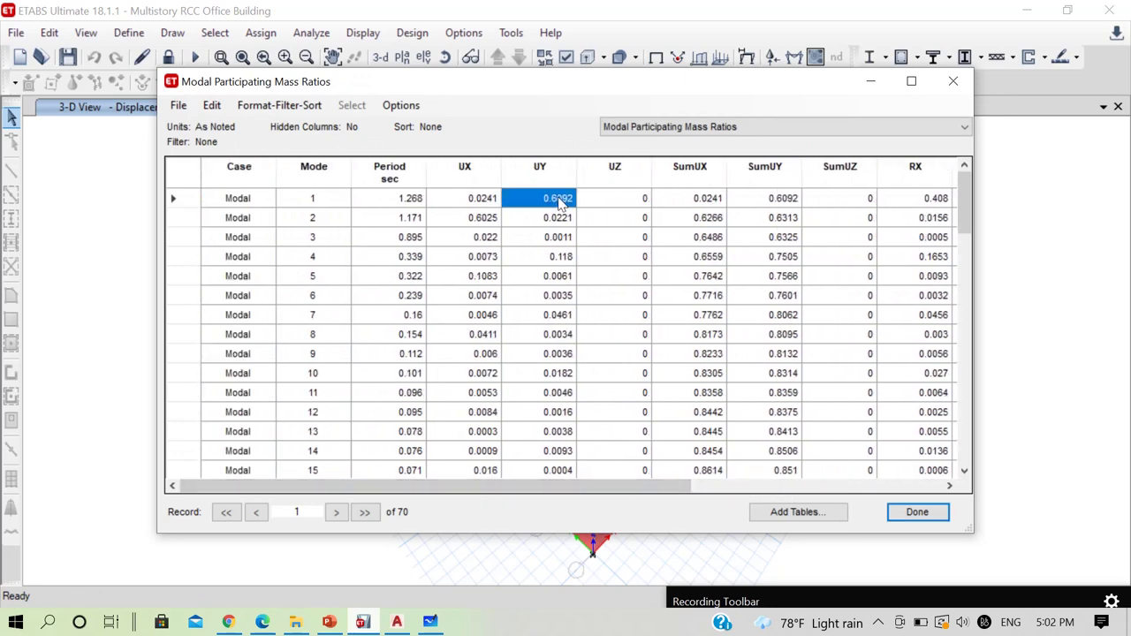
left_click(490, 223)
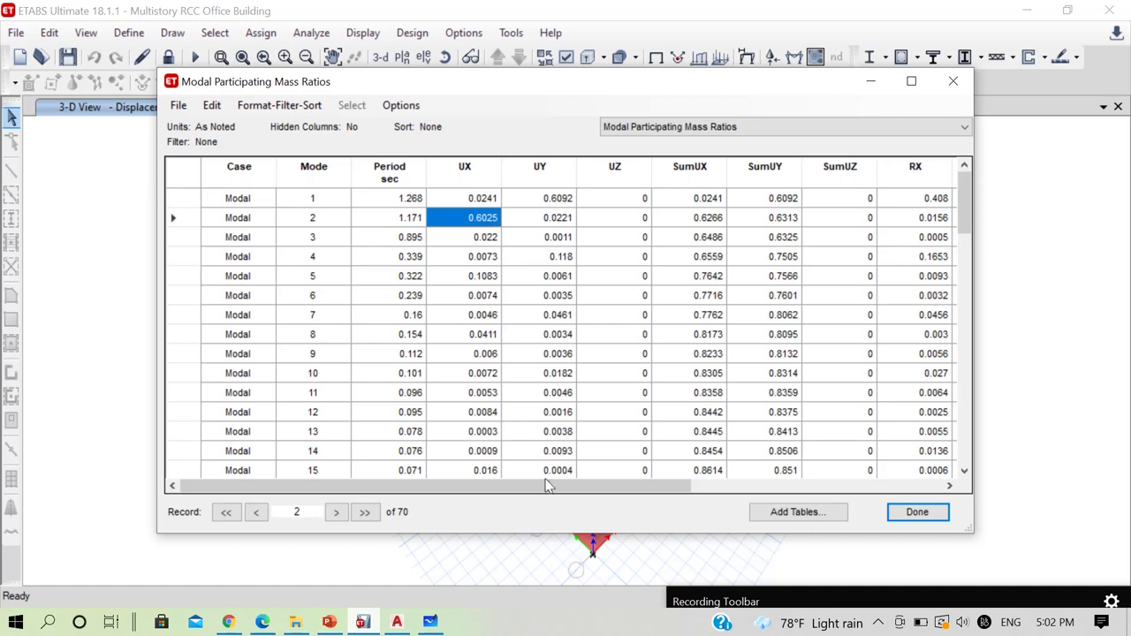
Check the mode 3 SumRZ value in the rotational columns and return to the table's first columns.
left_click_drag(602, 486, 947, 492)
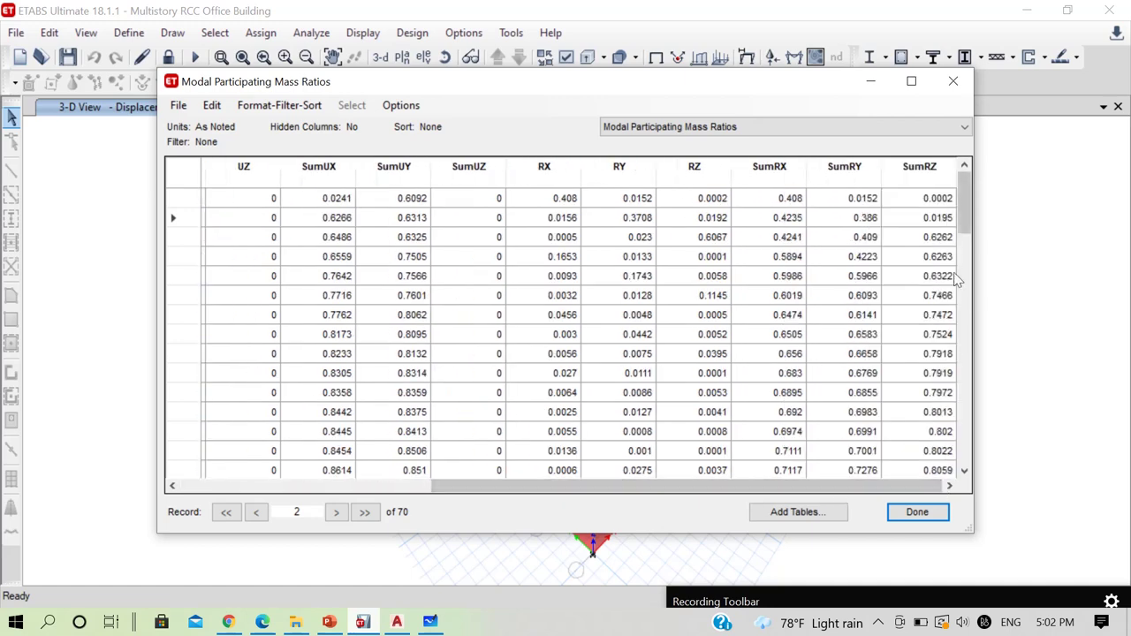
left_click(937, 237)
left_click_drag(866, 485, 446, 379)
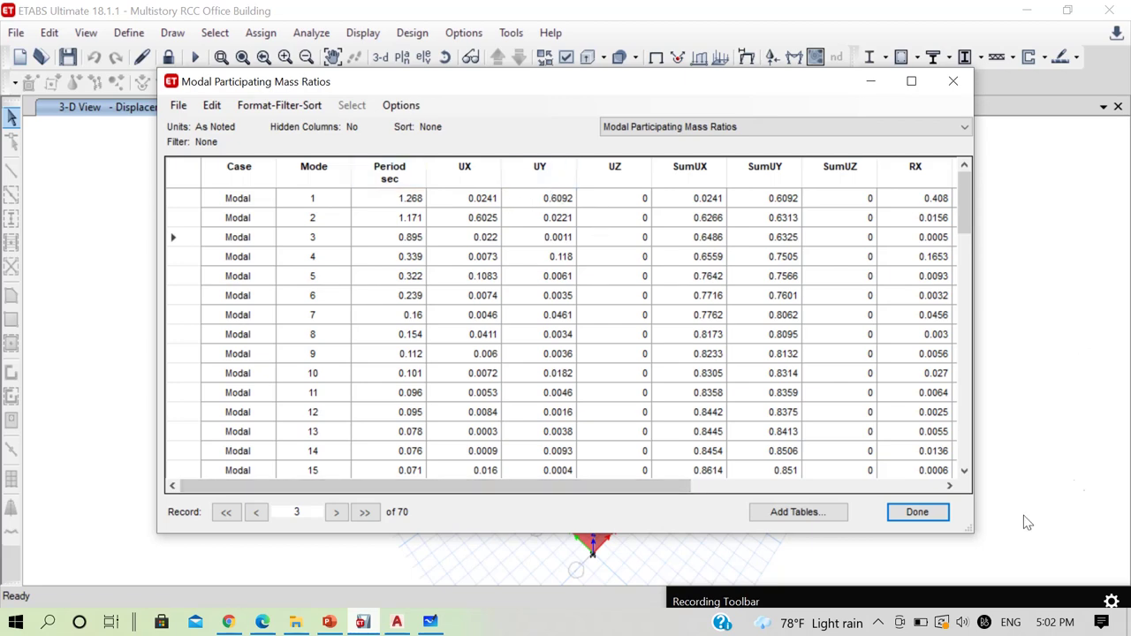
Close the modal mass ratios table and open a story response plot showing maximum story drifts.
left_click(916, 512)
mouse_move(570, 325)
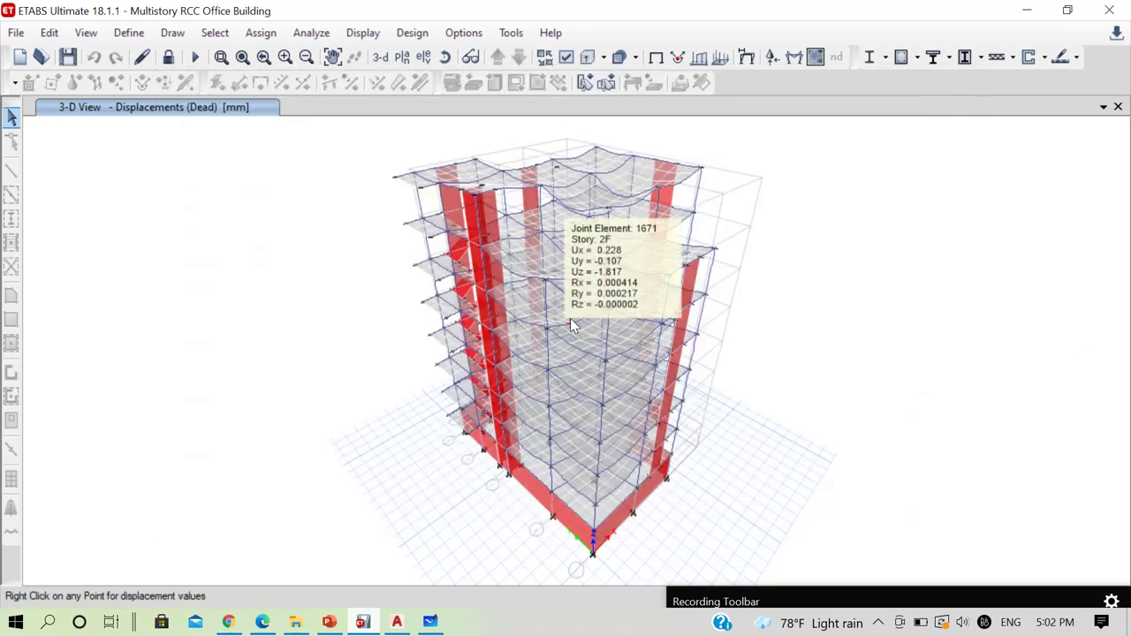
left_click(362, 33)
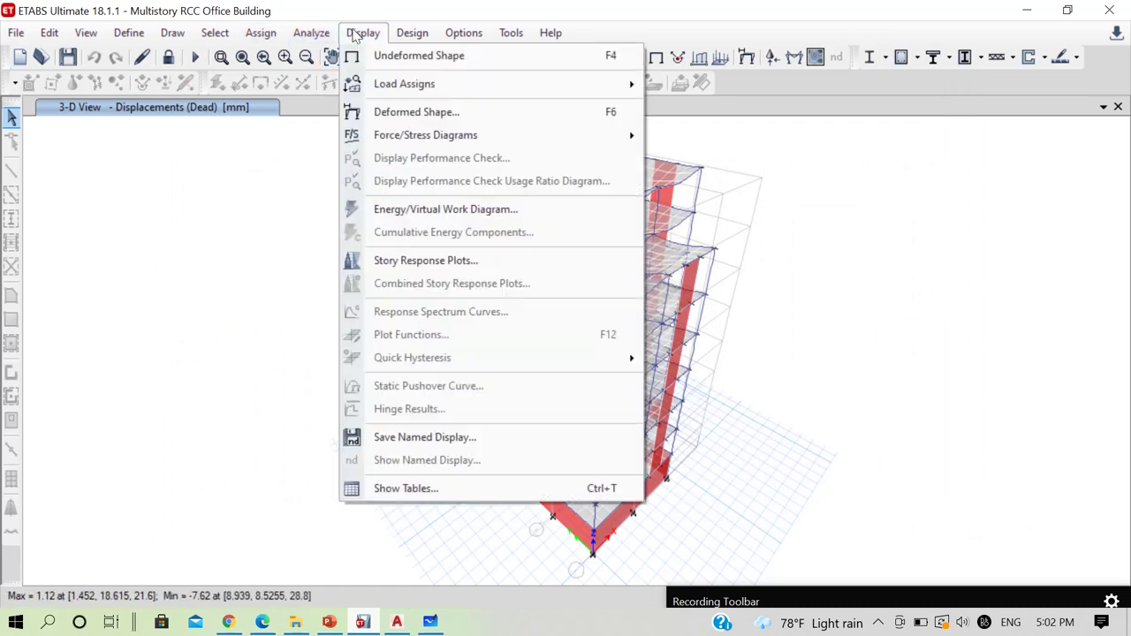
left_click(444, 271)
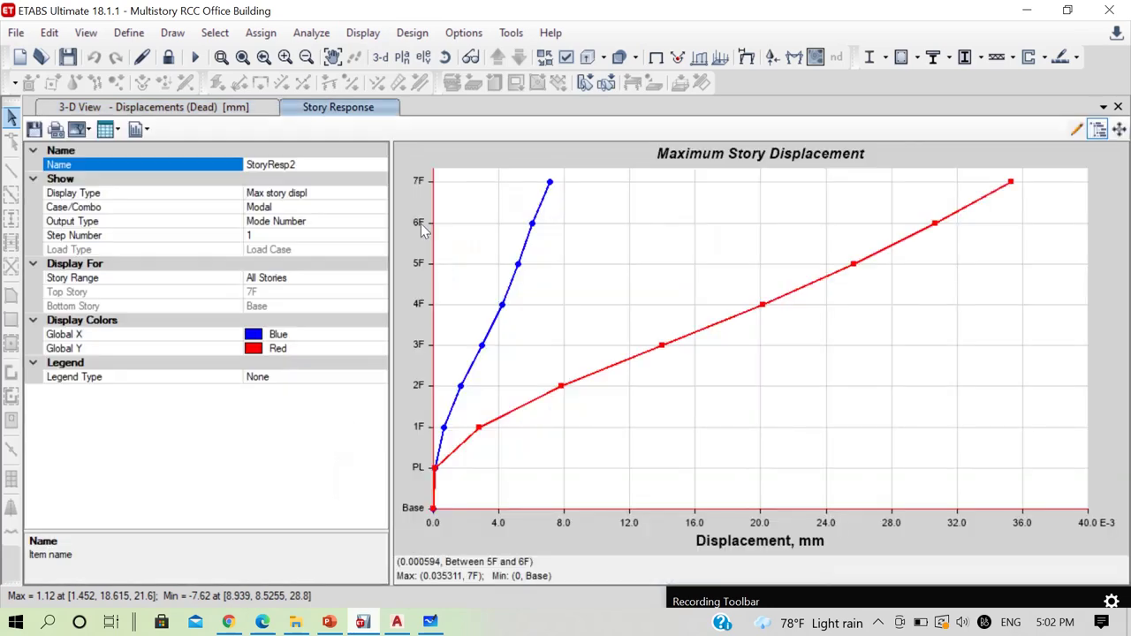
left_click(341, 192)
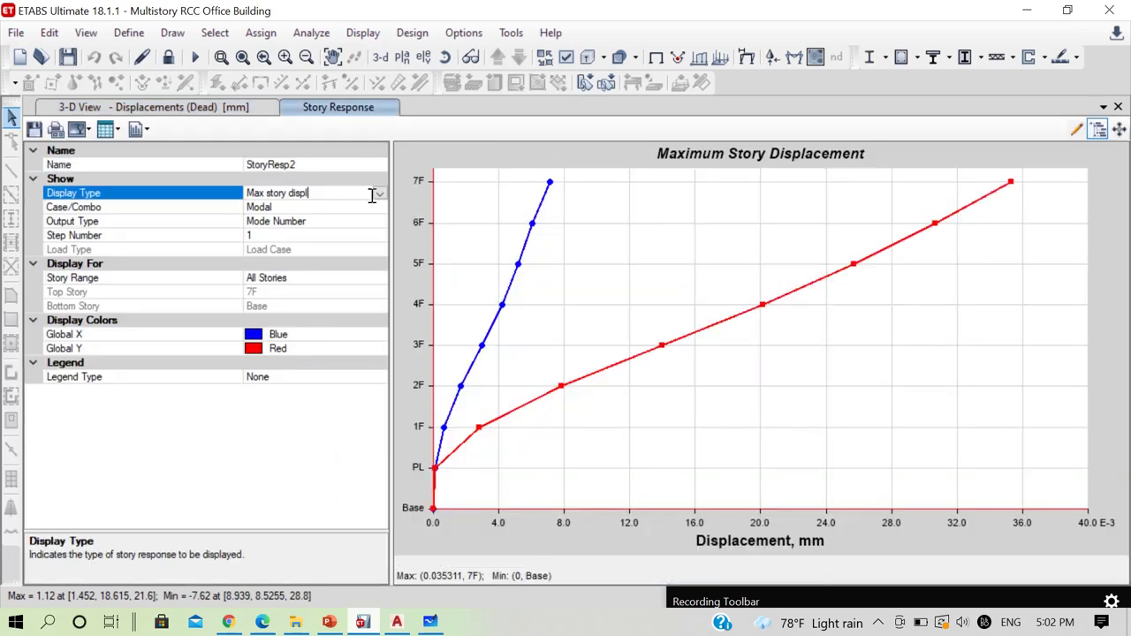
left_click(378, 192)
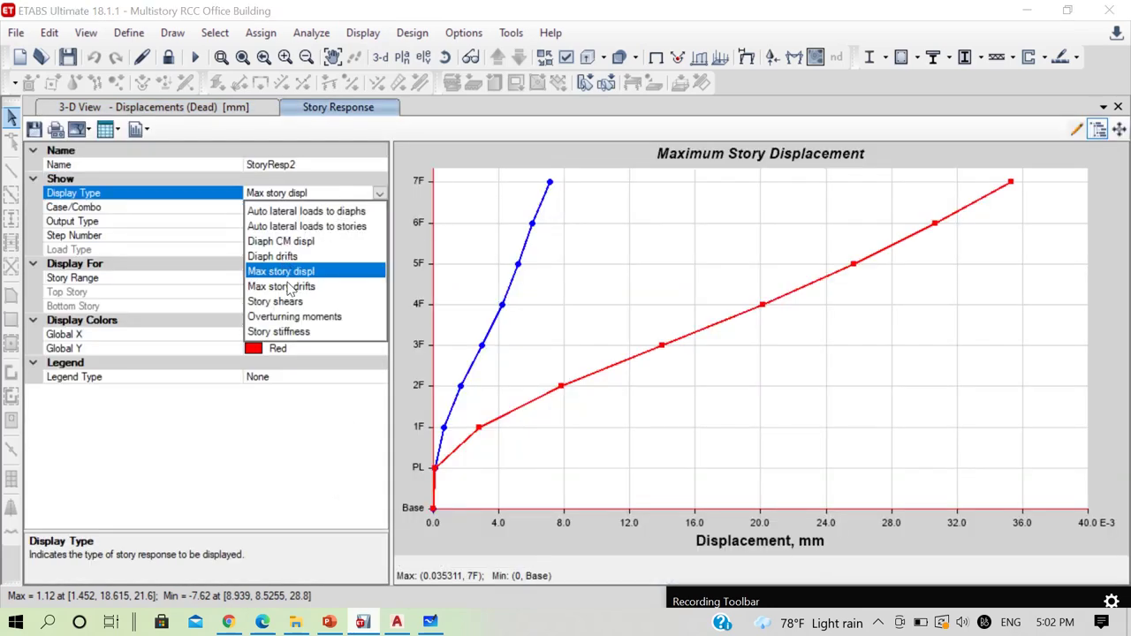
left_click(283, 286)
Plot the maximum story drifts for load case EQX ULS with the output type set to Max.
left_click(351, 208)
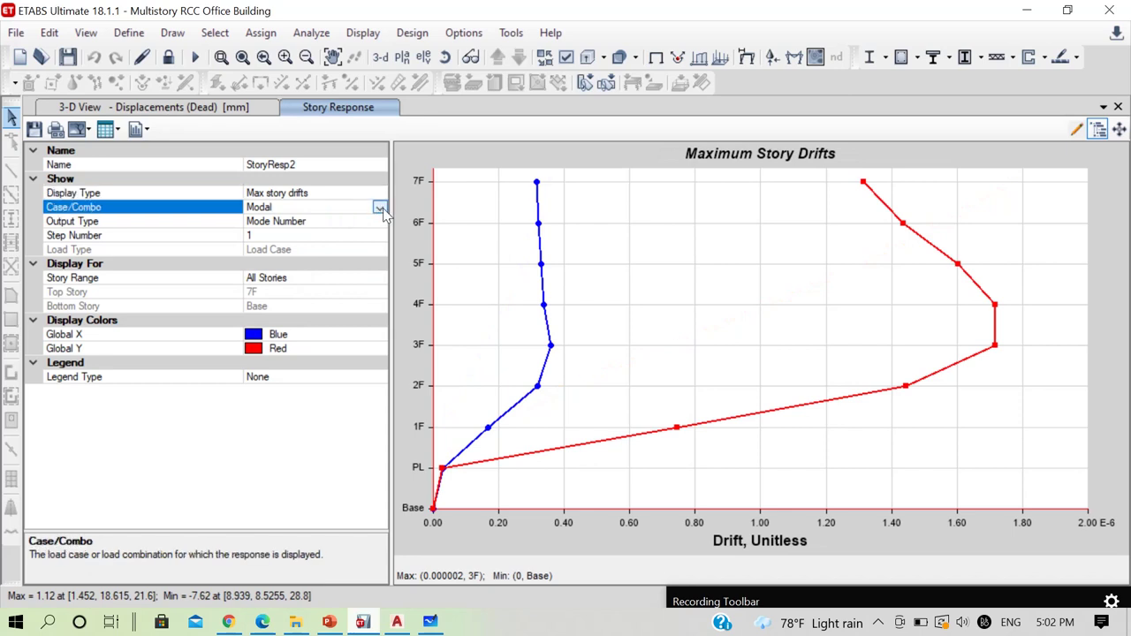
left_click(378, 207)
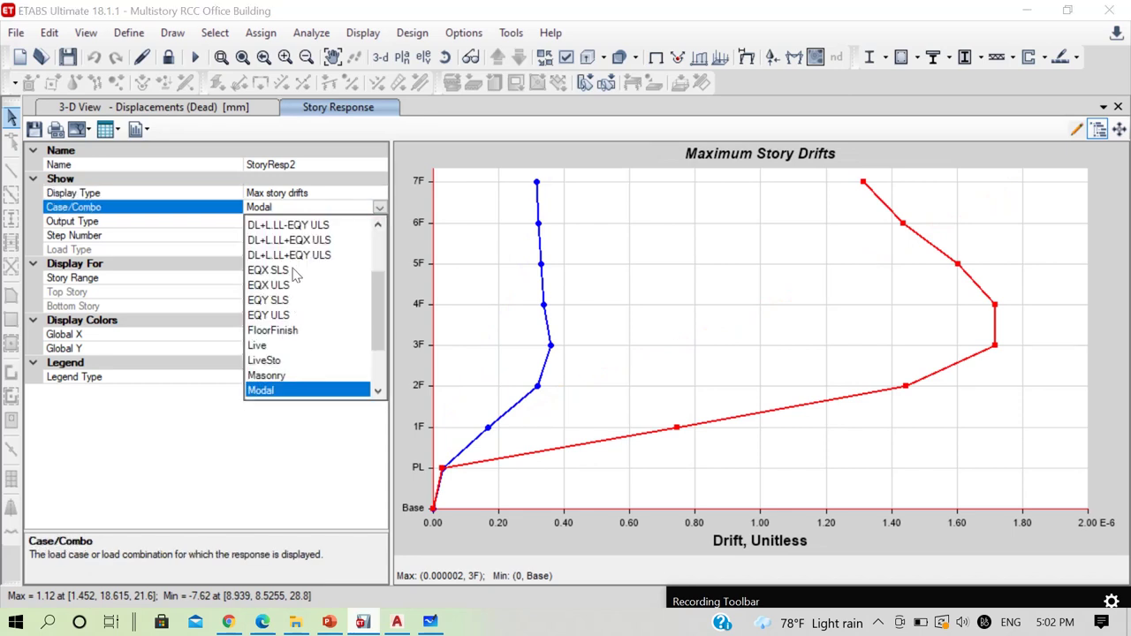
key("Escape")
key("Down")
left_click(354, 221)
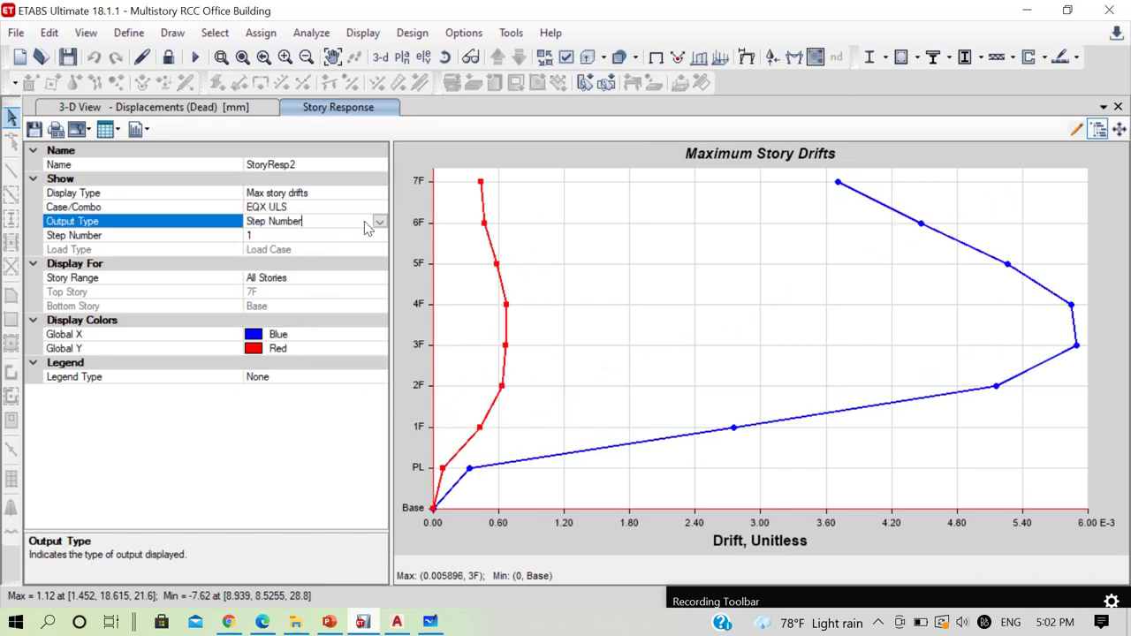
left_click(379, 221)
left_click(285, 255)
Limit the drift plot to a user-specified story range with PL as the bottom story.
left_click(351, 263)
left_click(378, 263)
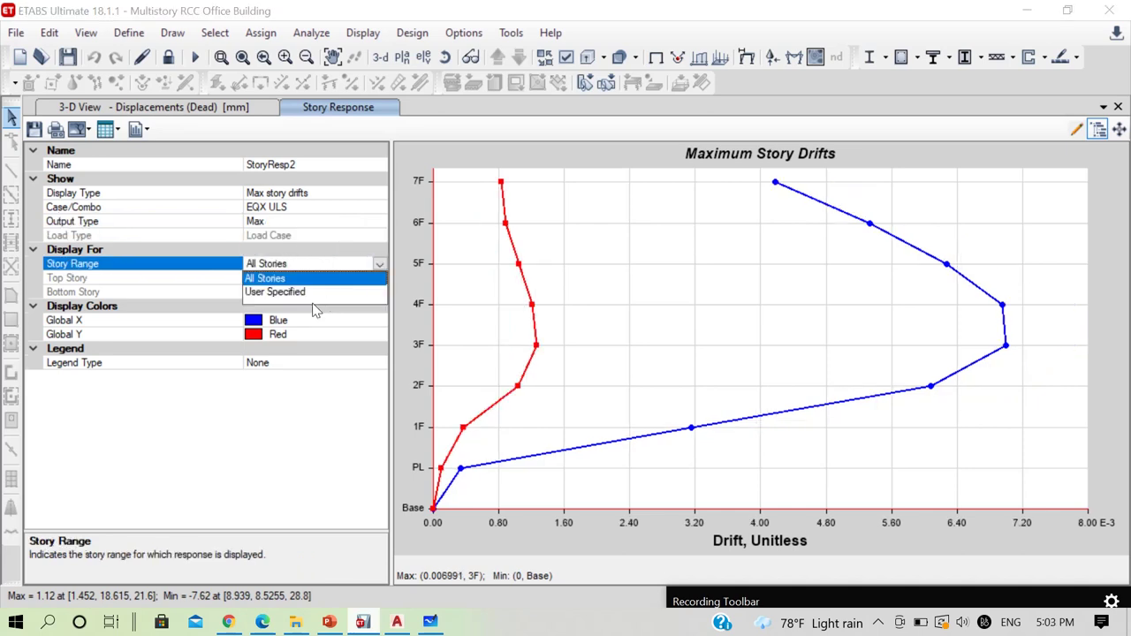
left_click(323, 293)
left_click(323, 292)
left_click(379, 291)
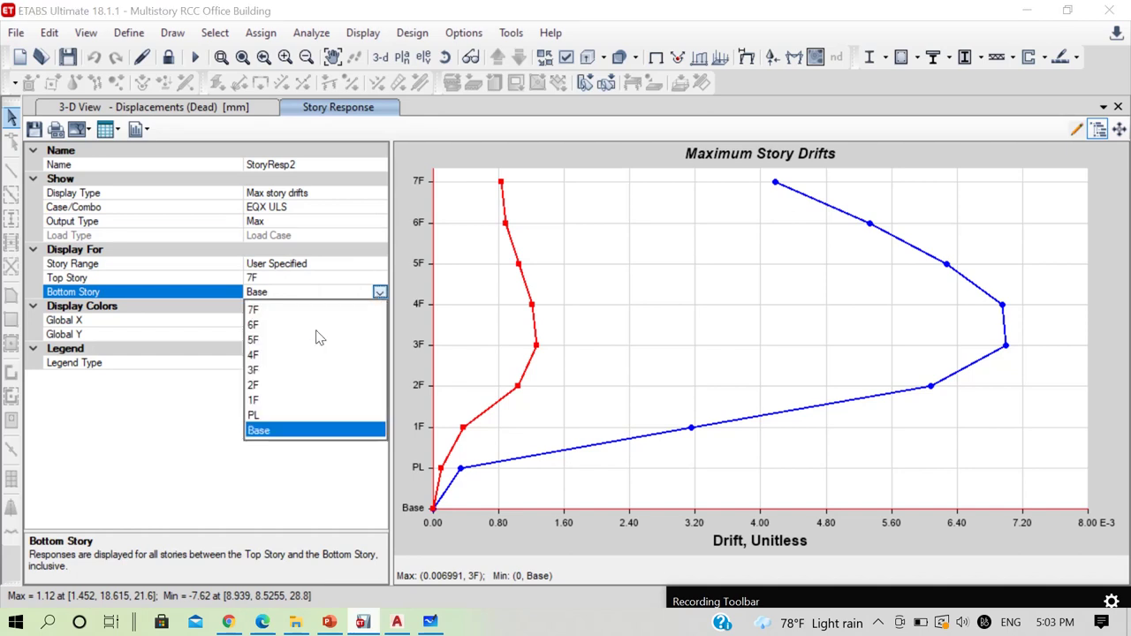
left_click(261, 402)
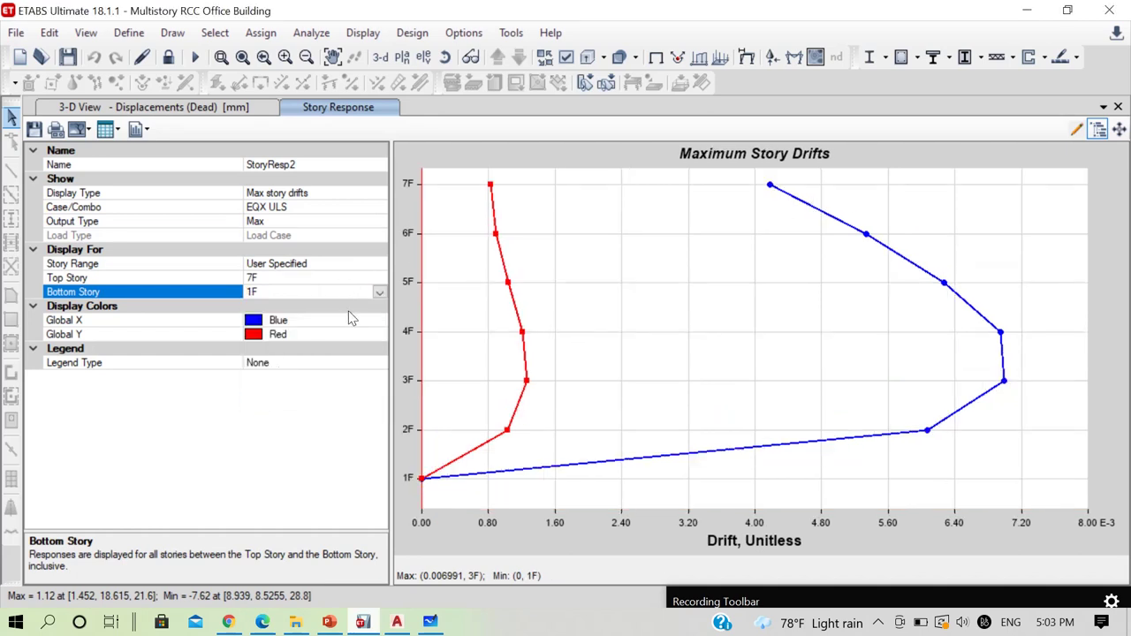
left_click(378, 293)
left_click(256, 415)
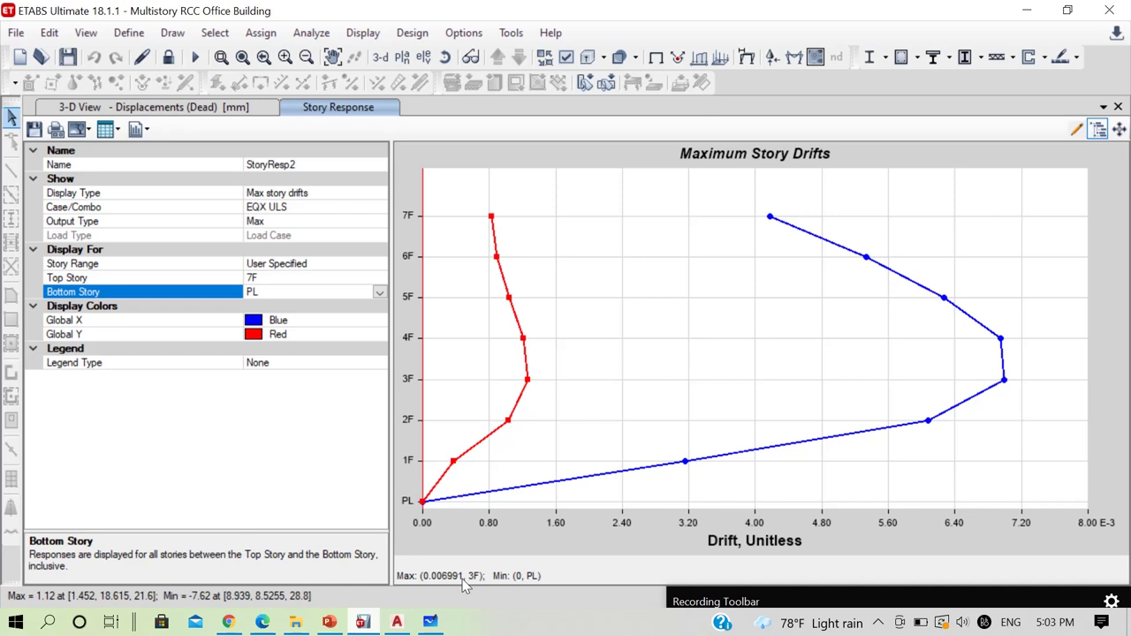
Switch the drift plot to load case EQY ULS to check the maximum drift in the Y direction.
left_click(380, 210)
left_click(379, 208)
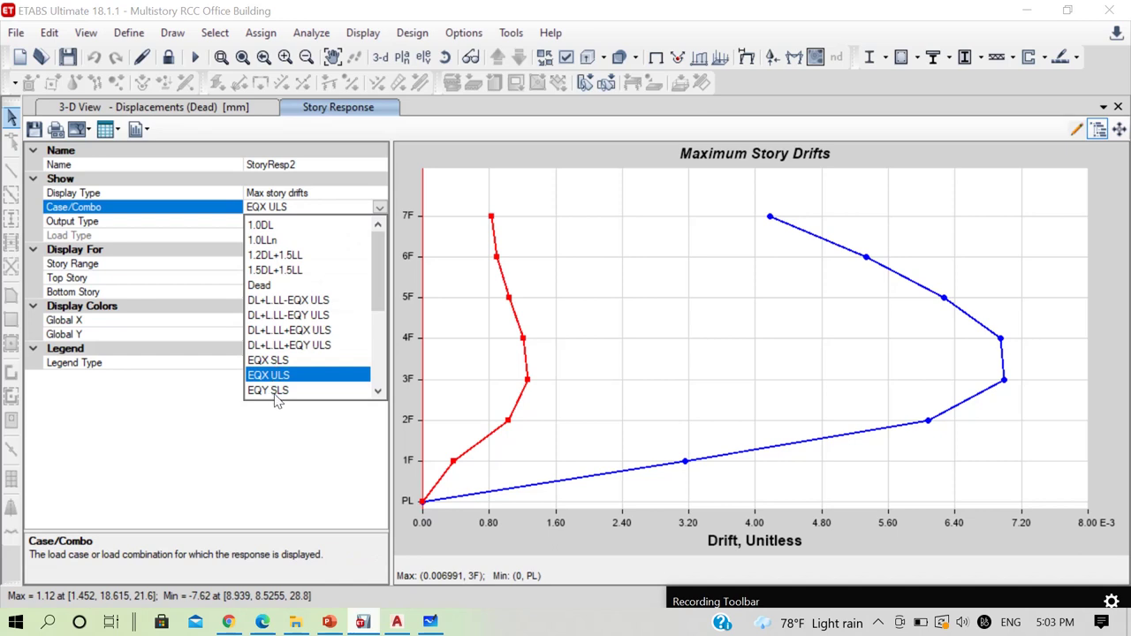
scroll(285, 335, "down", 2)
left_click(283, 315)
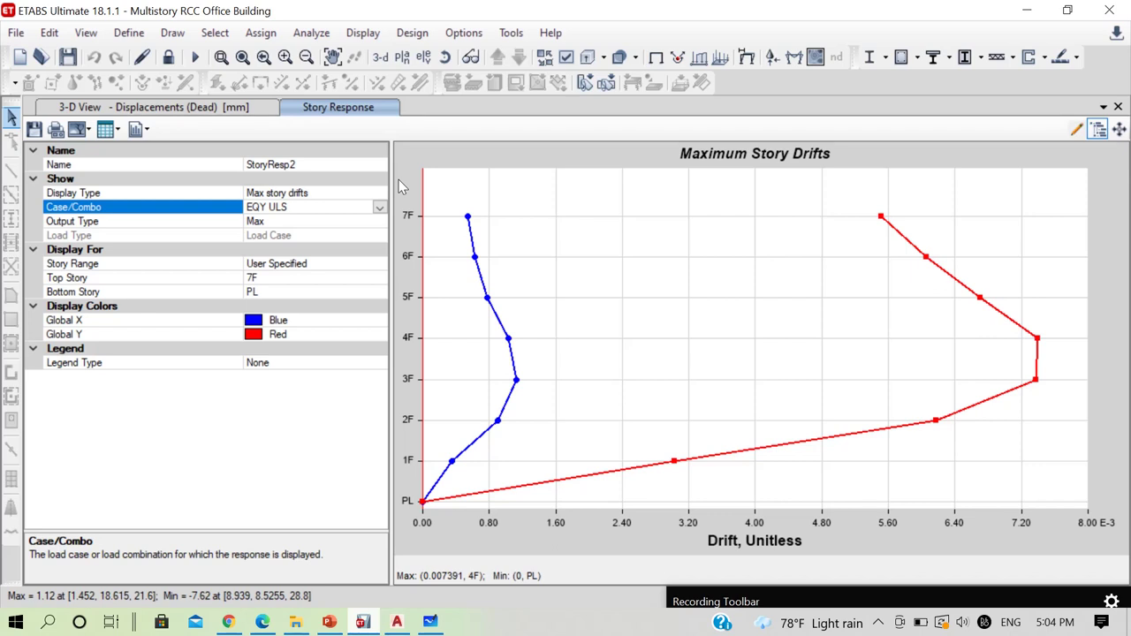
Check the maximum story drifts for EQX SLS and EQY SLS in turn, and close the story response plot.
left_click(380, 207)
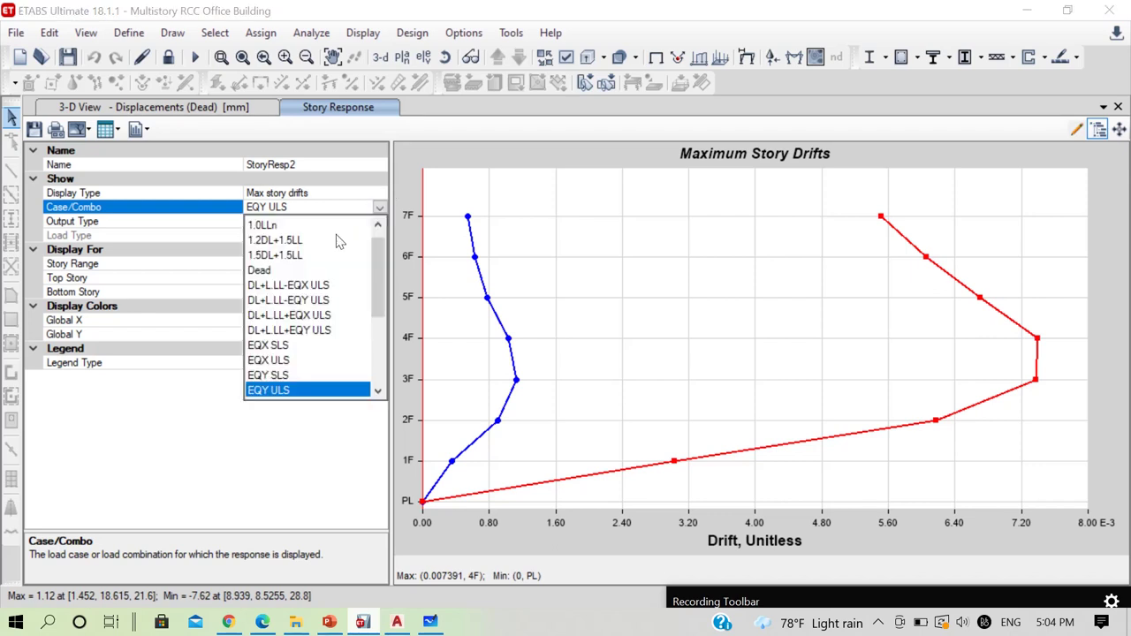
left_click(279, 345)
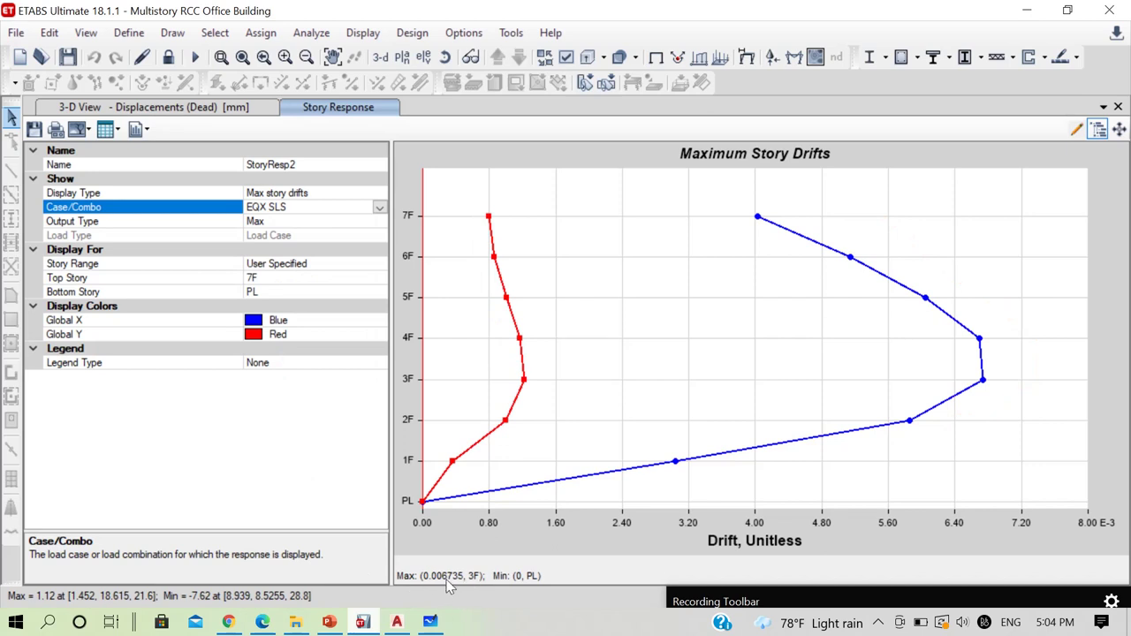
left_click(379, 207)
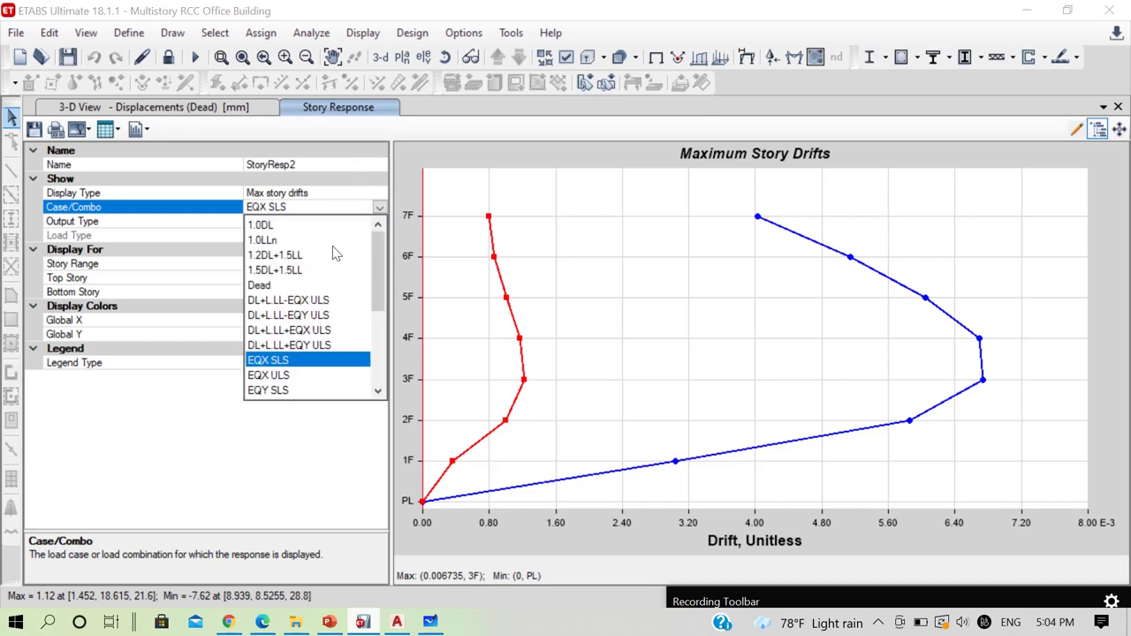
left_click(275, 392)
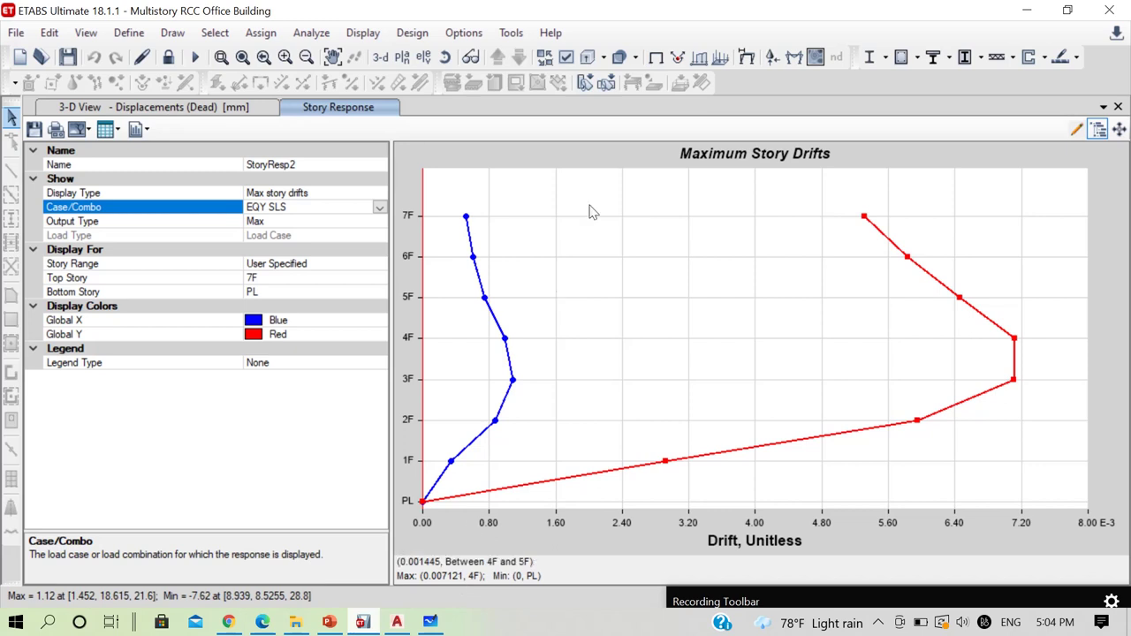
left_click(1118, 106)
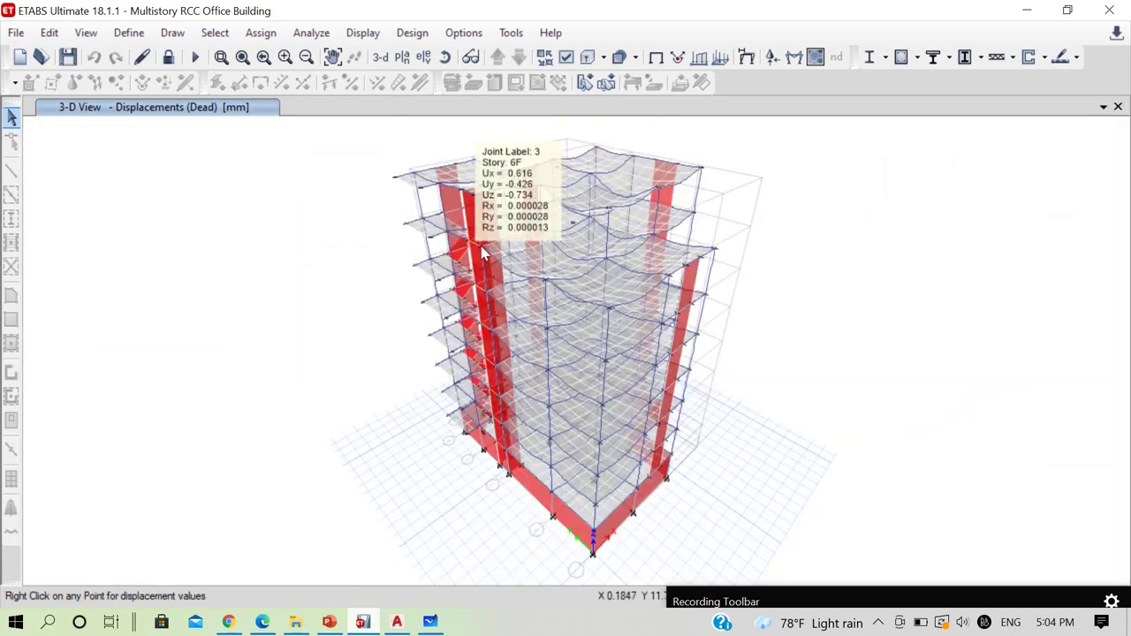
Save the model and switch to the Lecture 4 - Checks presentation in PowerPoint, showing the Number of Modes to be Considered slide.
left_click(69, 56)
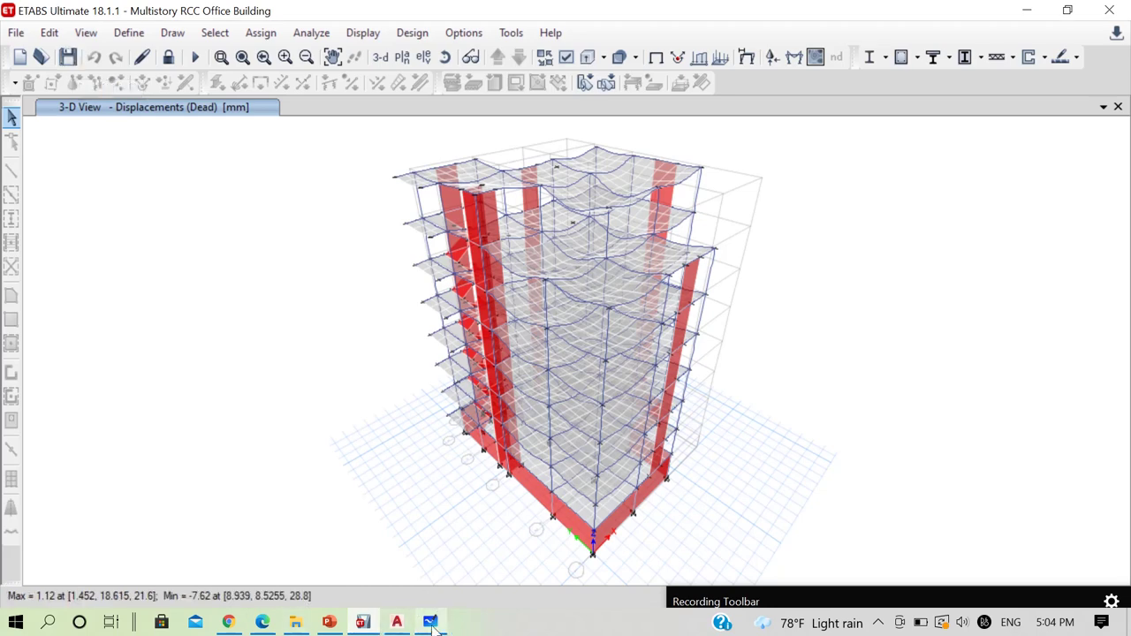
left_click(327, 623)
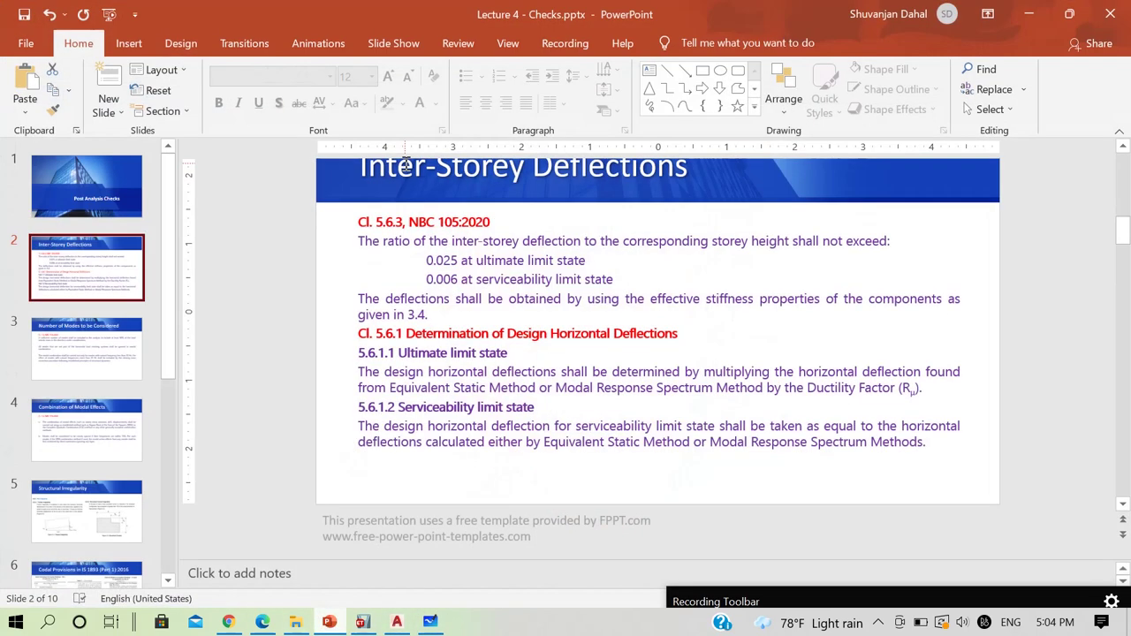
left_click(106, 369)
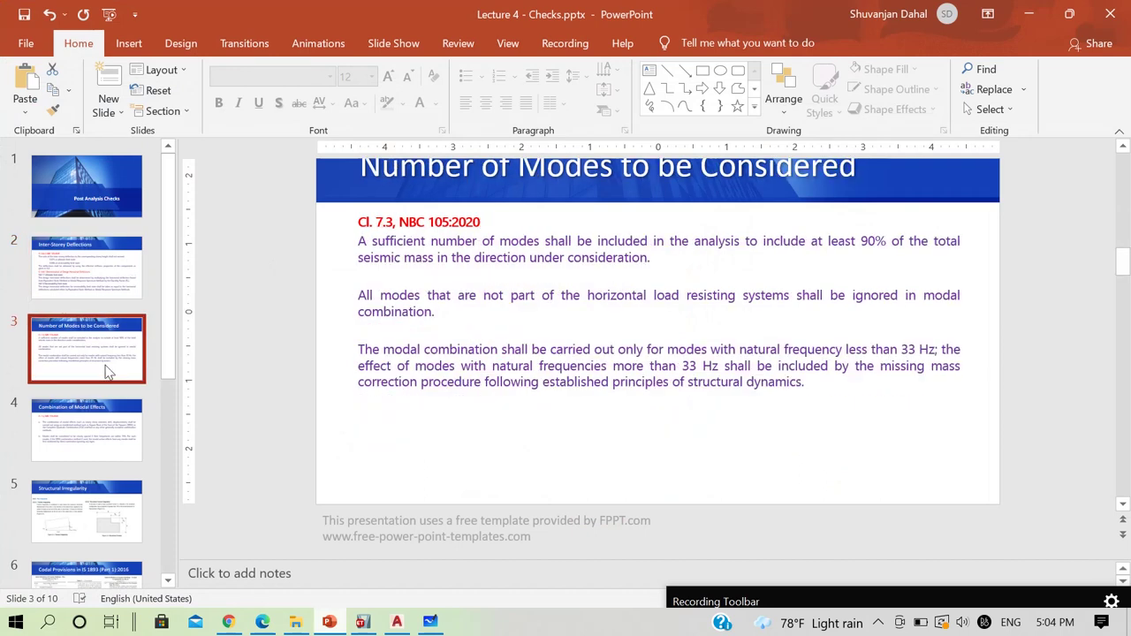